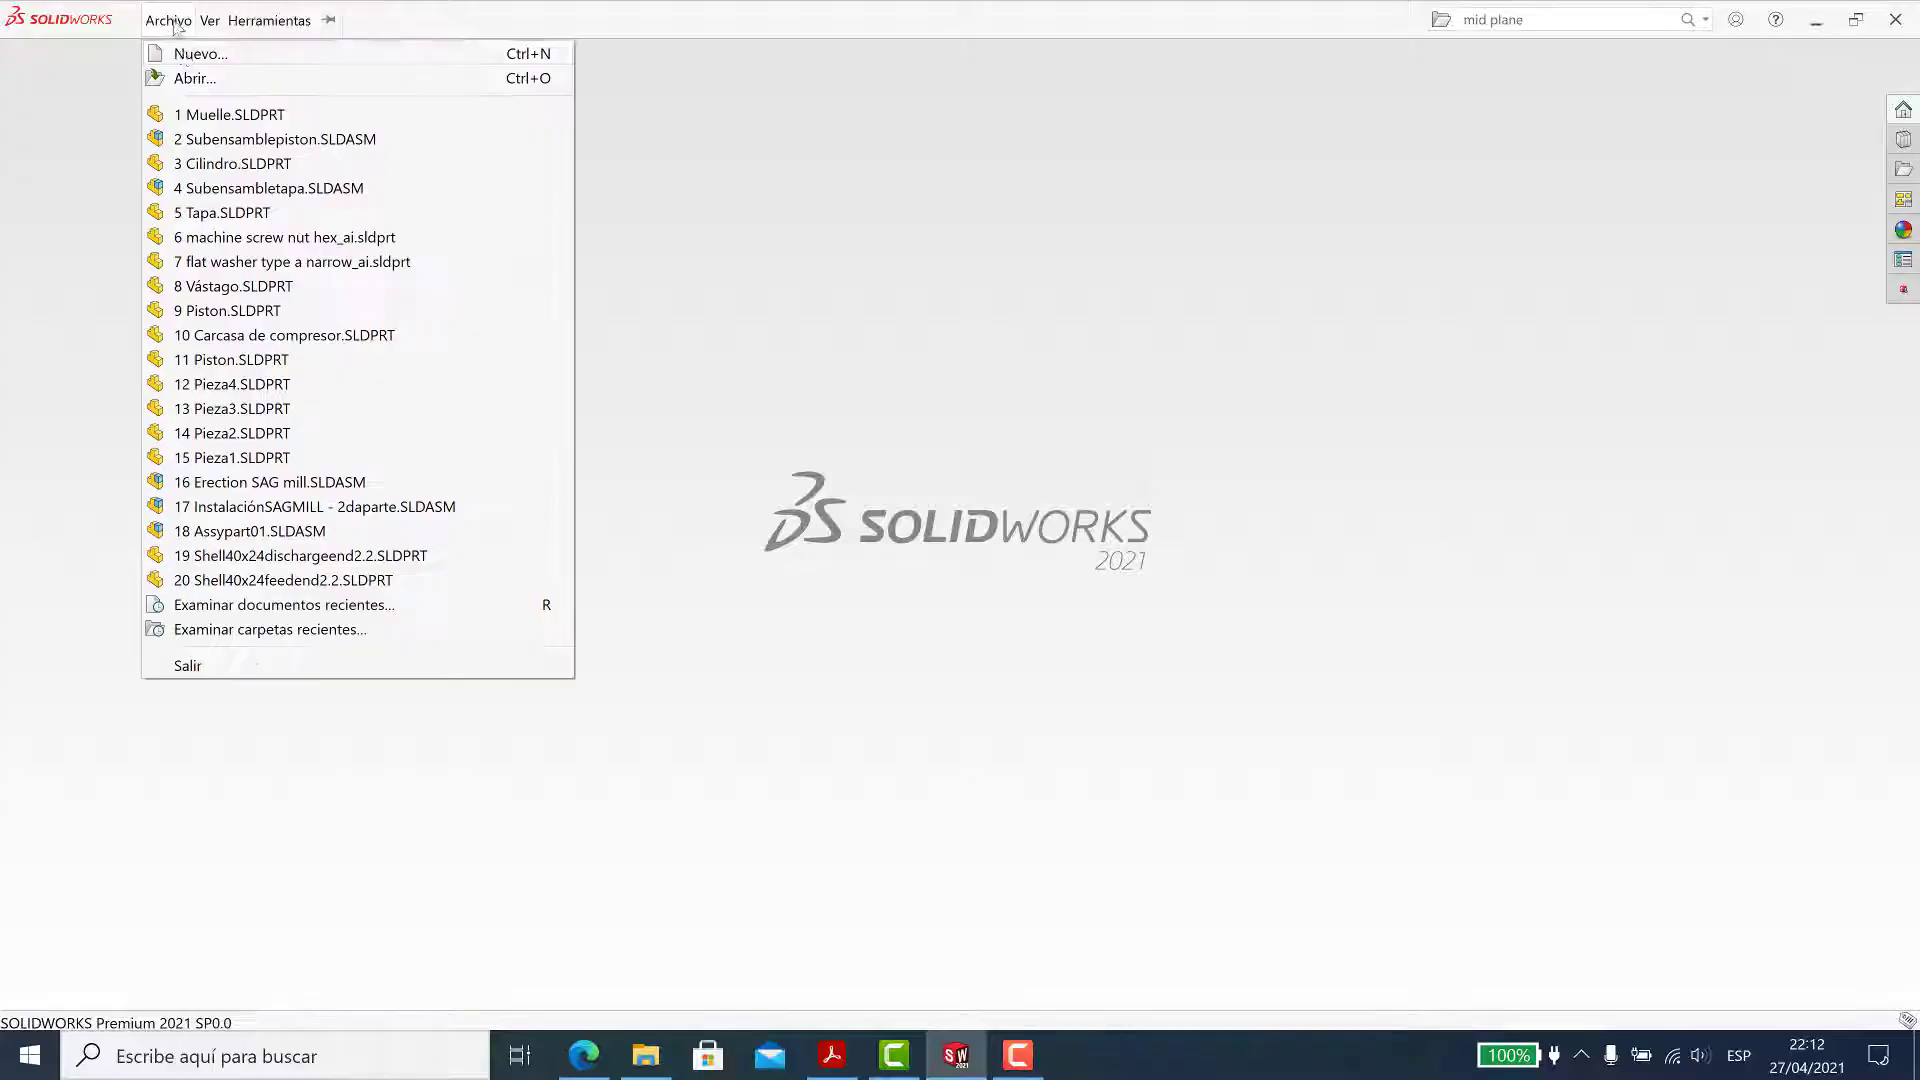
Create a new assembly with Cilindro.SLDPRT inserted and set to float
left_click(180, 51)
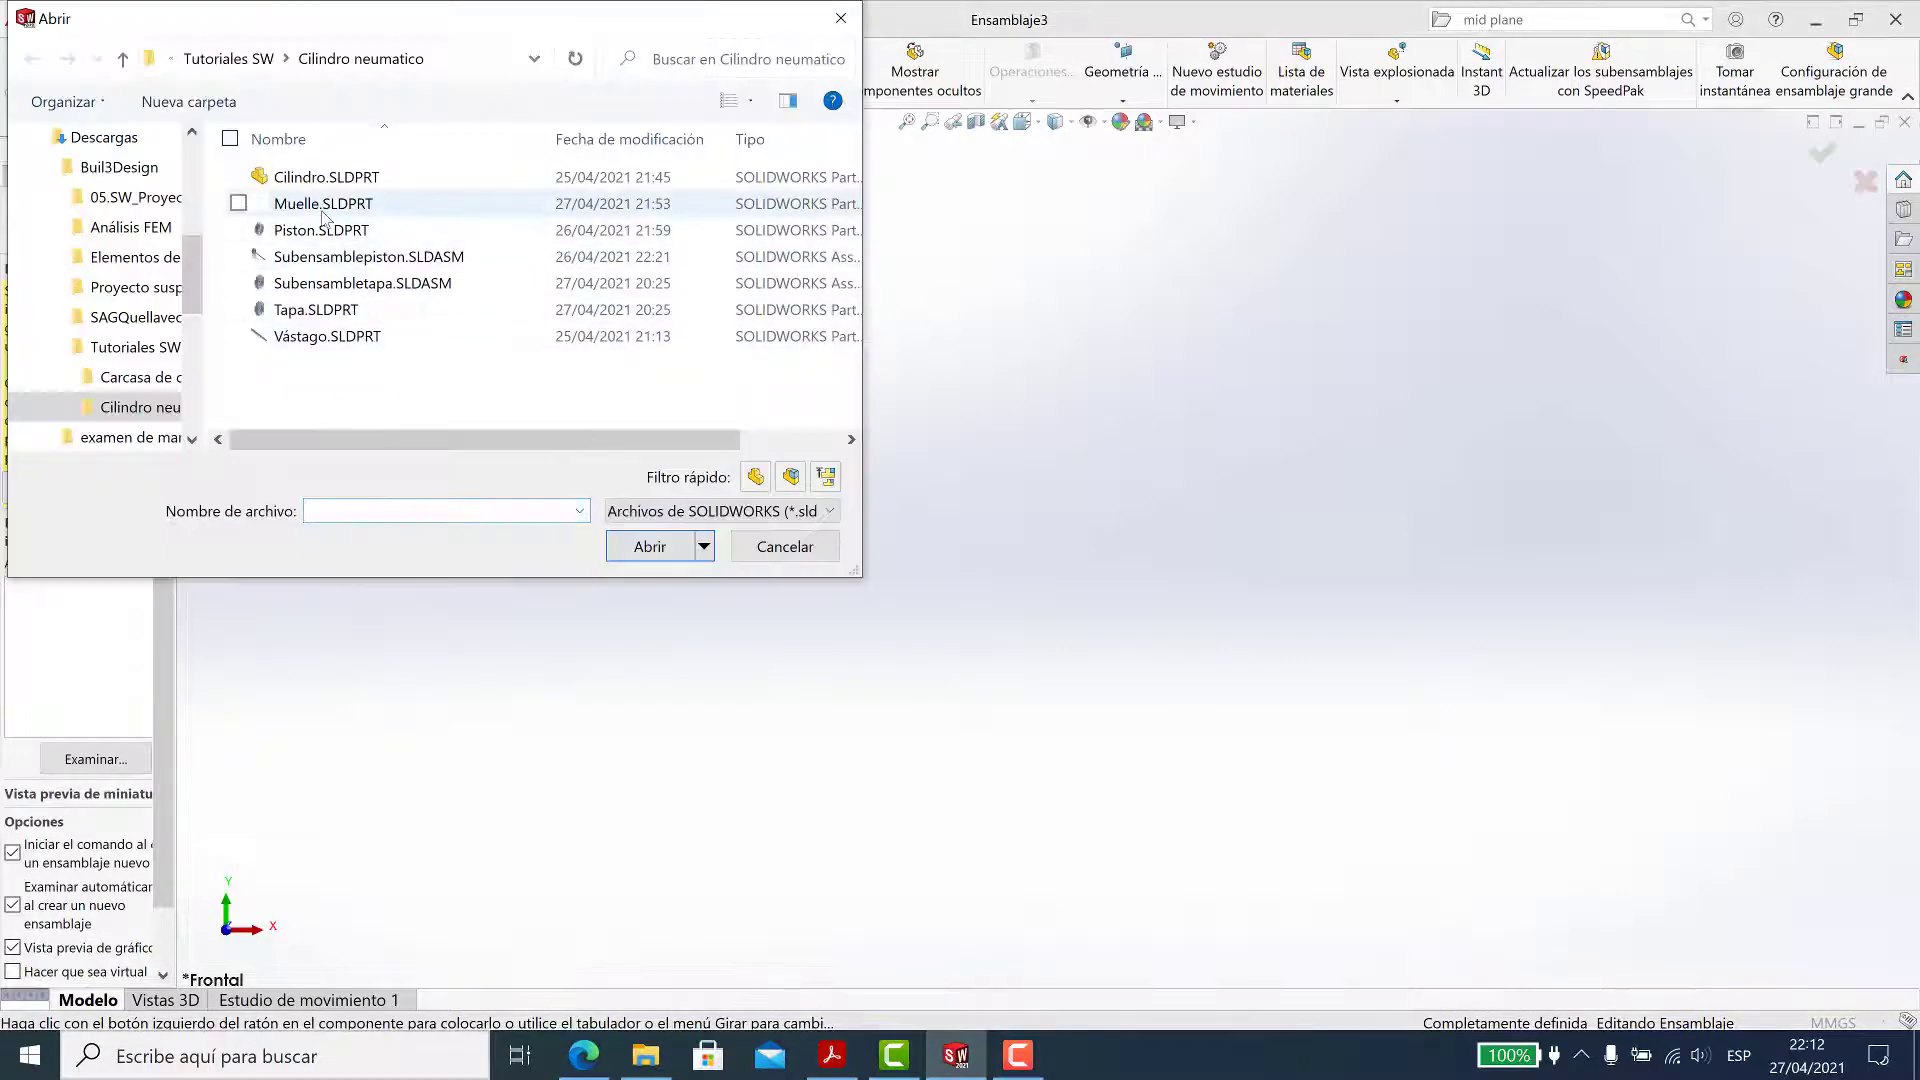
double_click(326, 177)
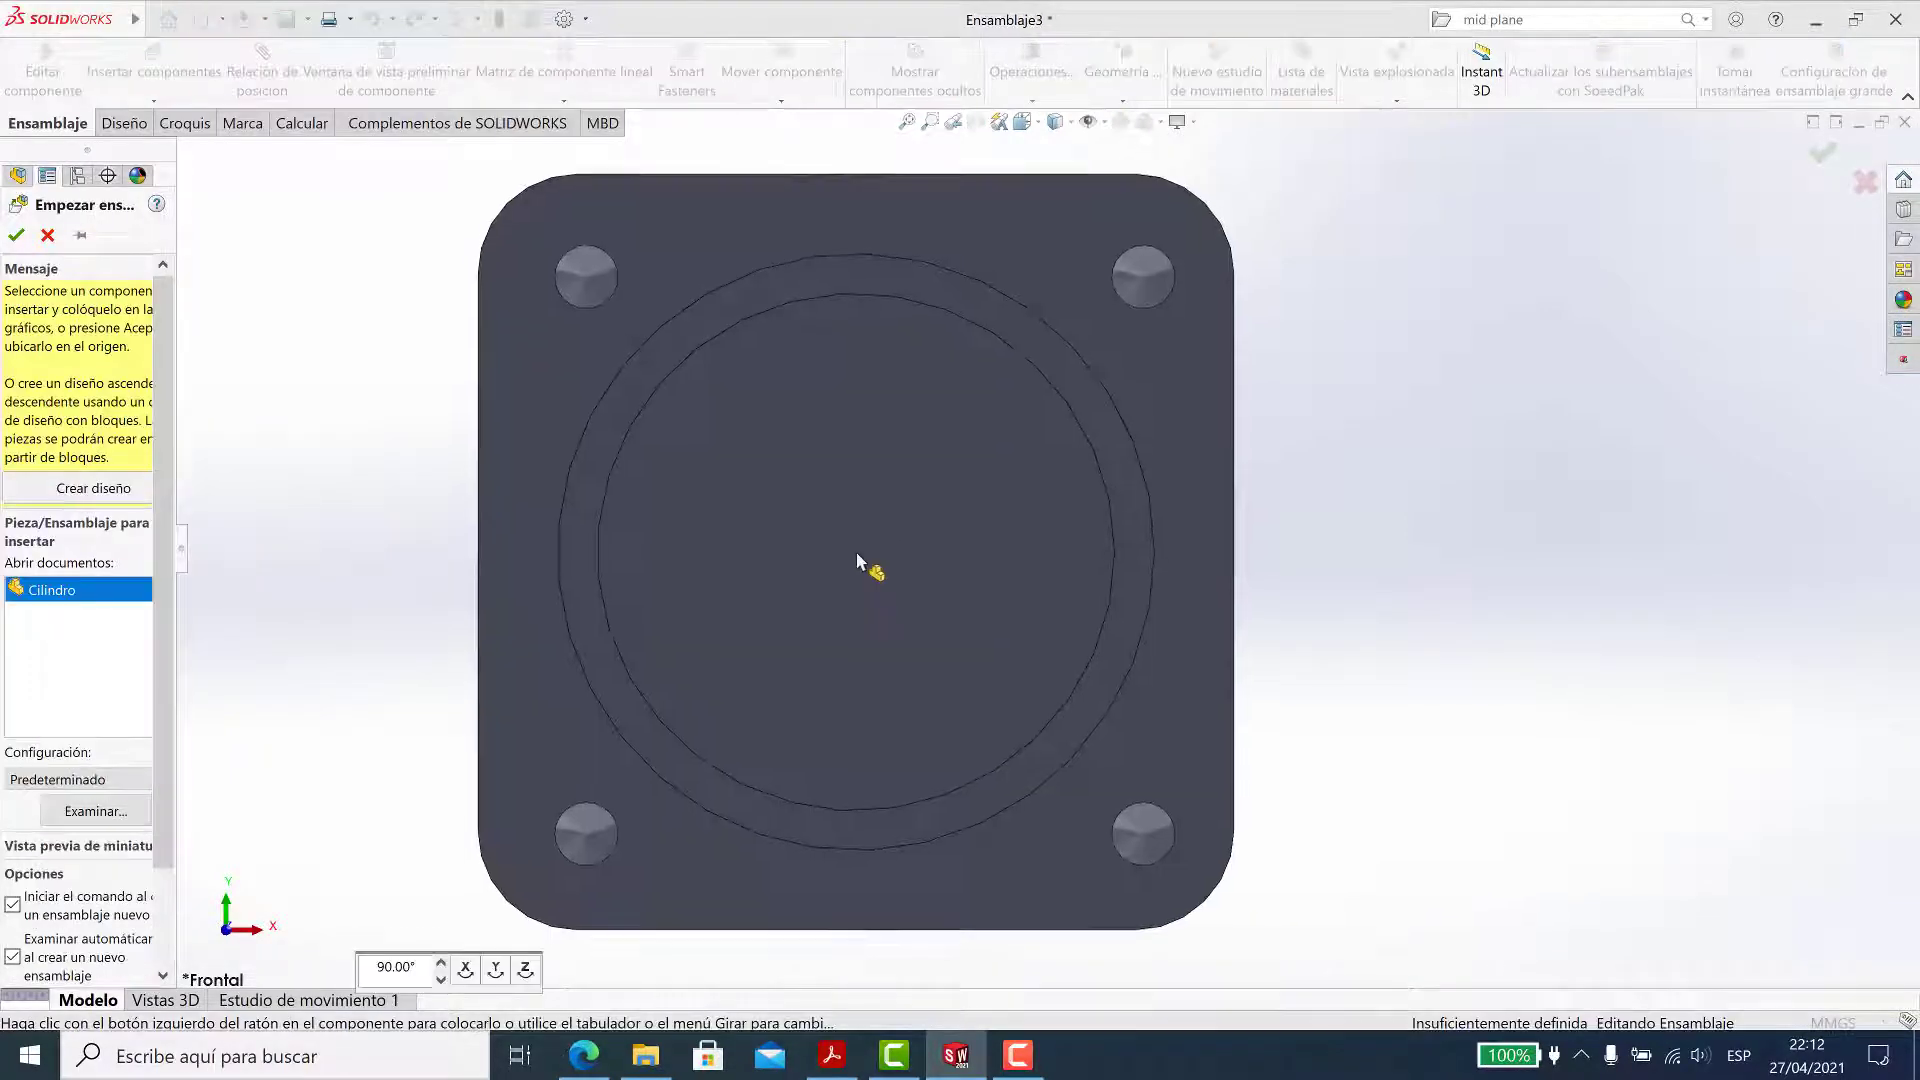
left_click(856, 552)
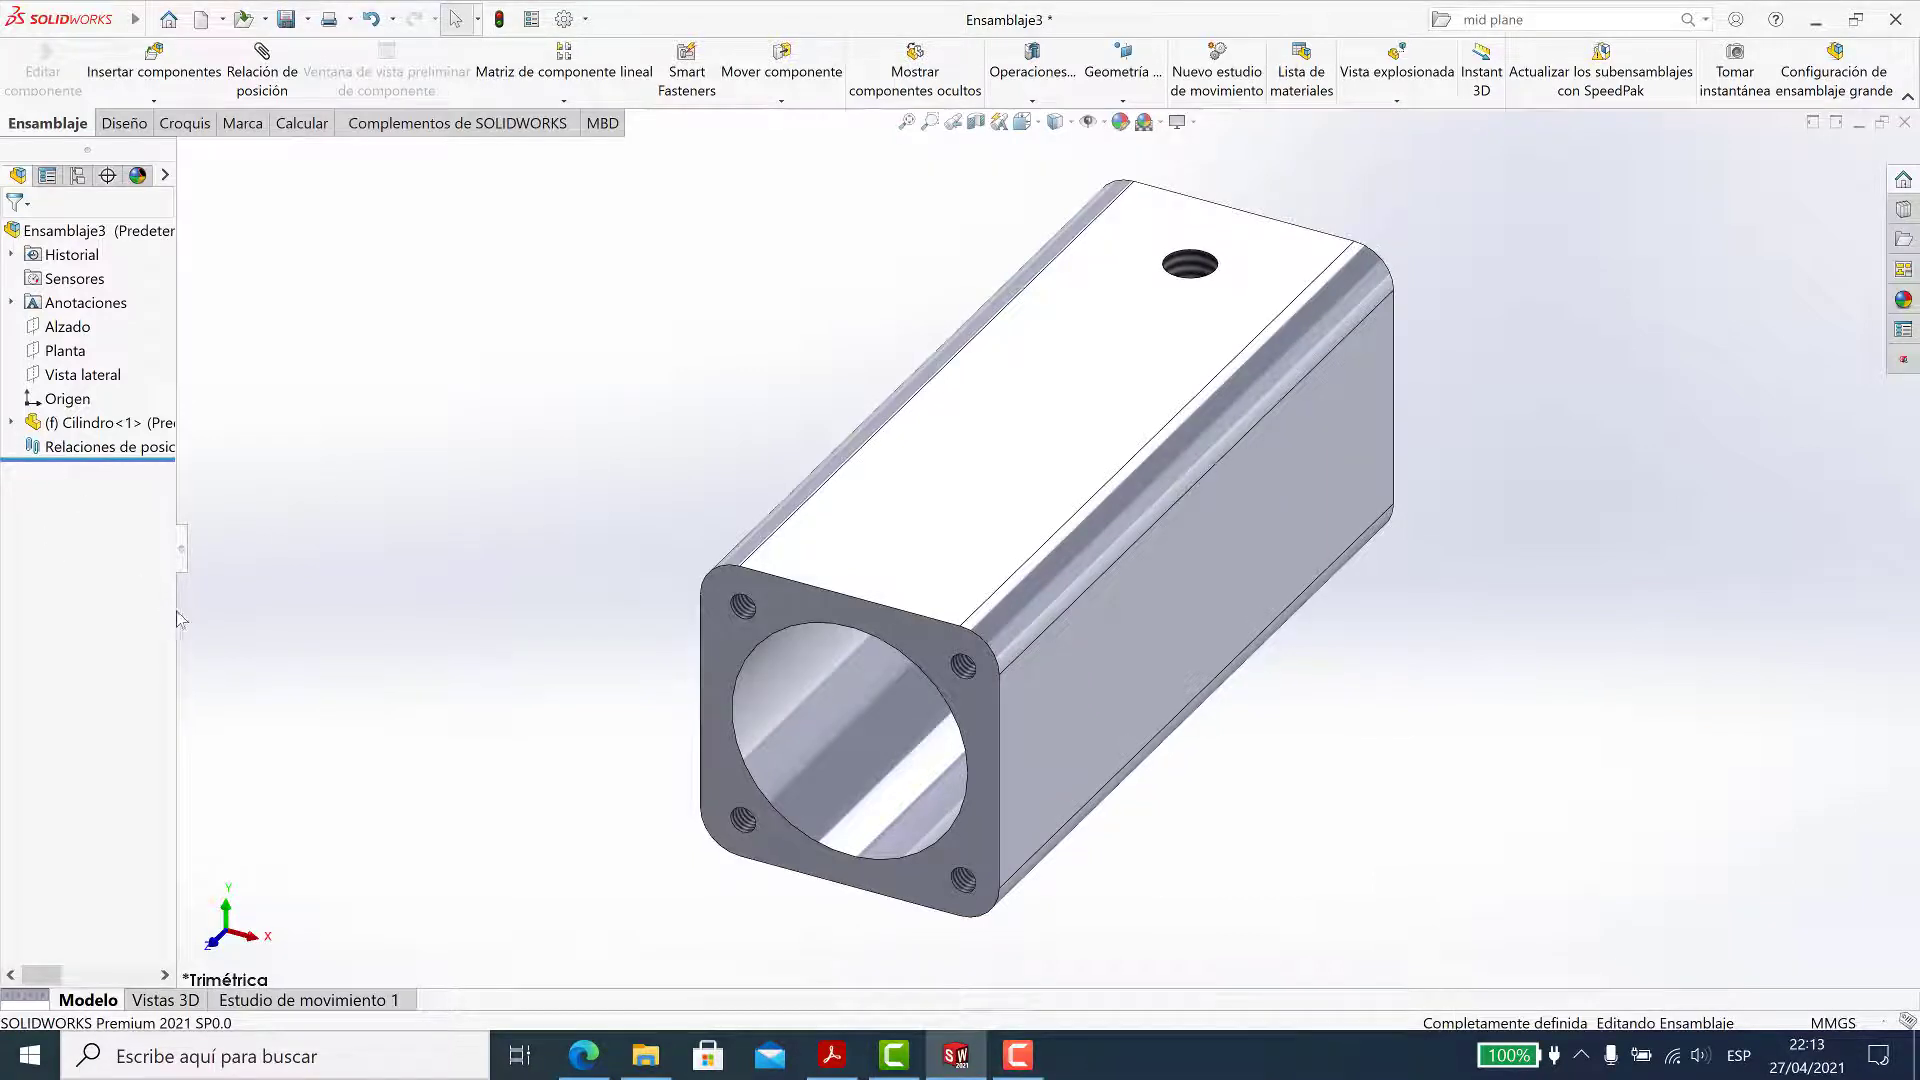
left_click_drag(180, 620, 342, 620)
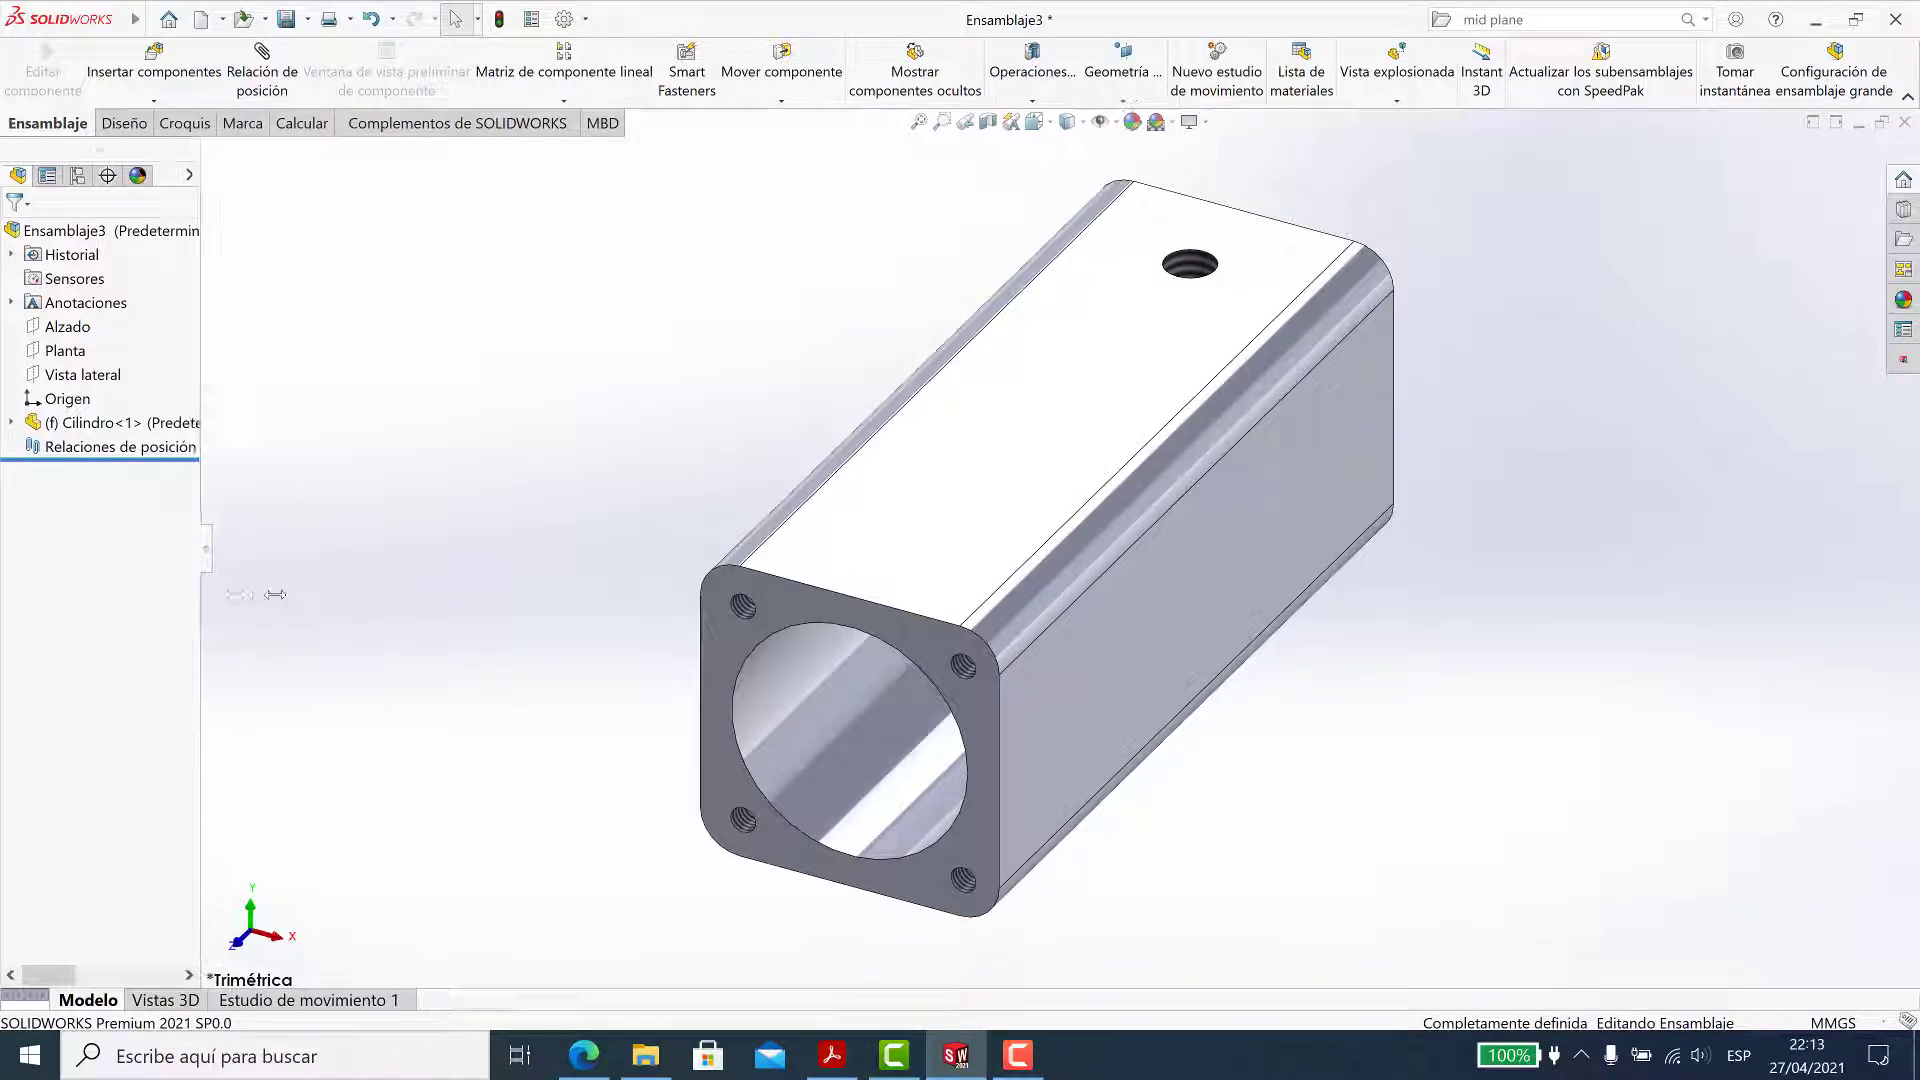
left_click(1085, 405)
right_click(1088, 408)
left_click(1160, 656)
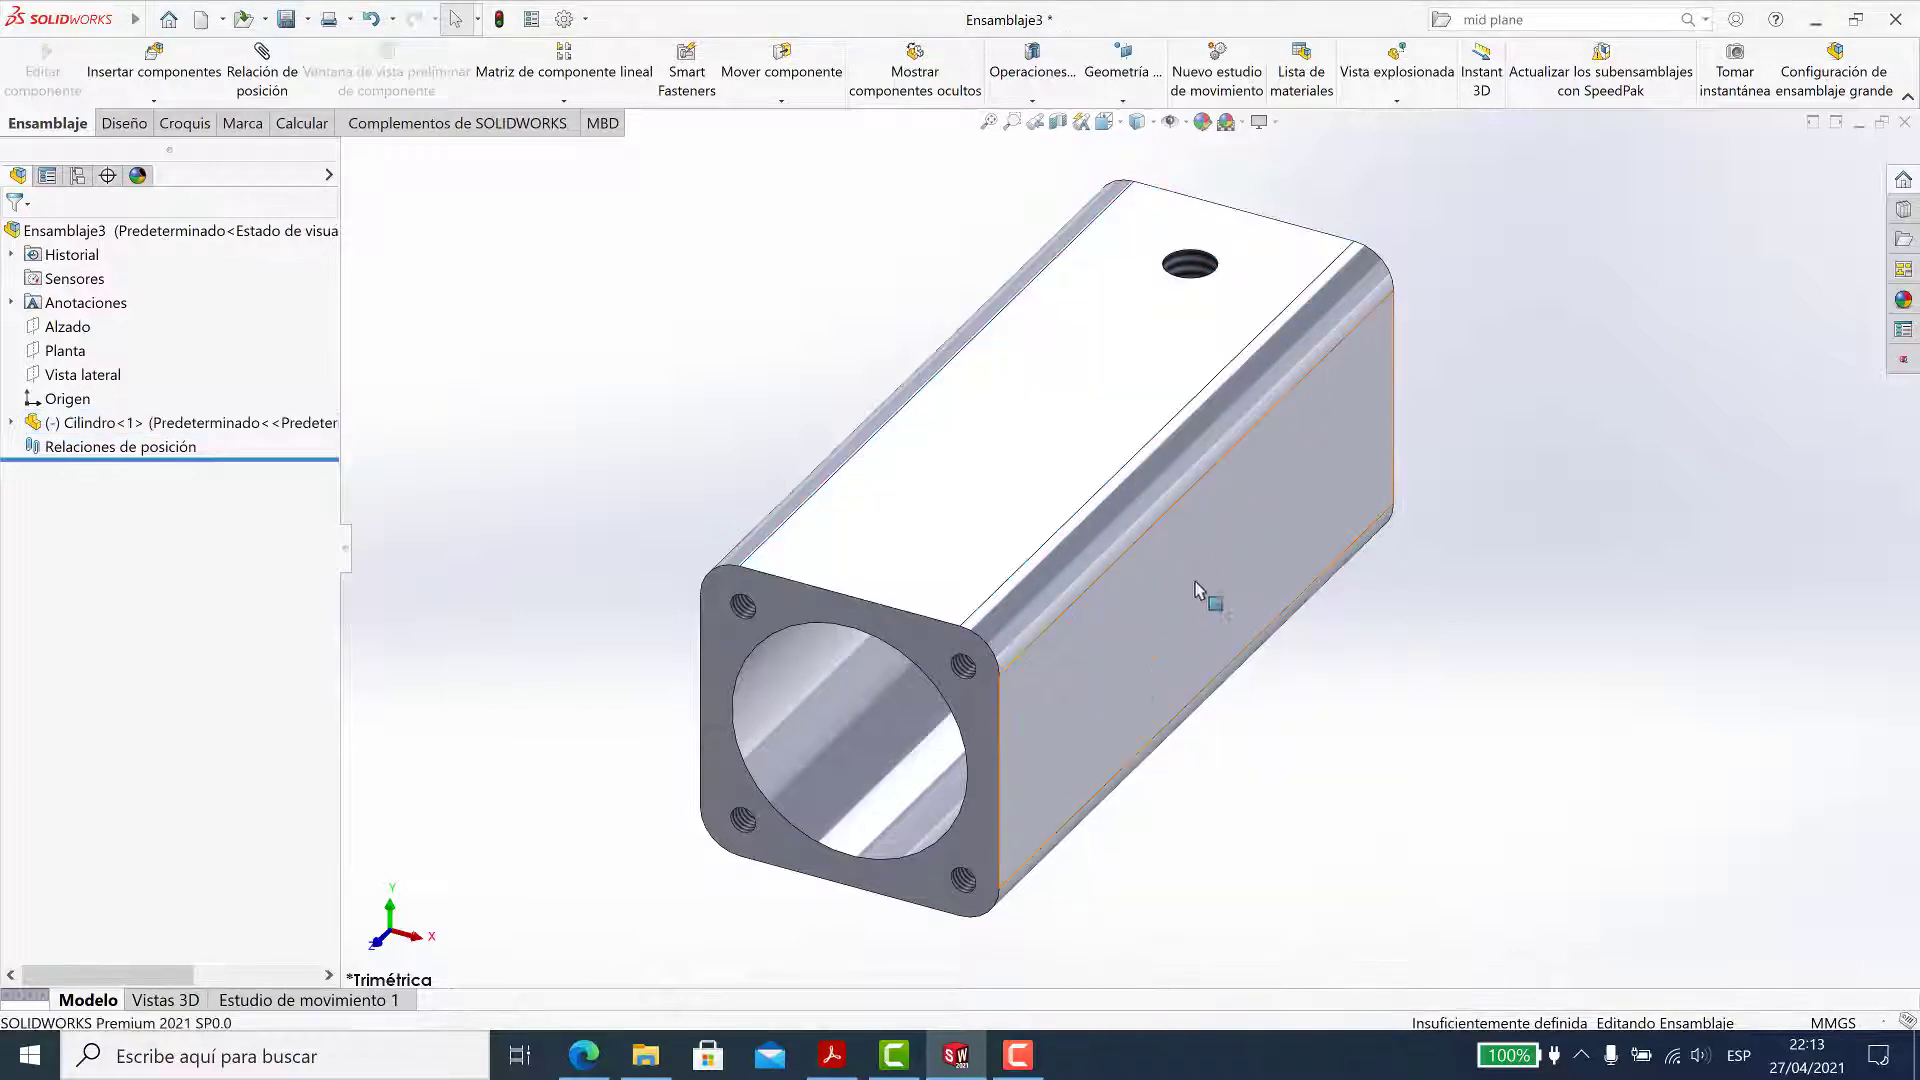
scroll(1210, 584, "up", 8)
middle_click_drag(1210, 584, 1185, 560)
scroll(1163, 537, "down", 5)
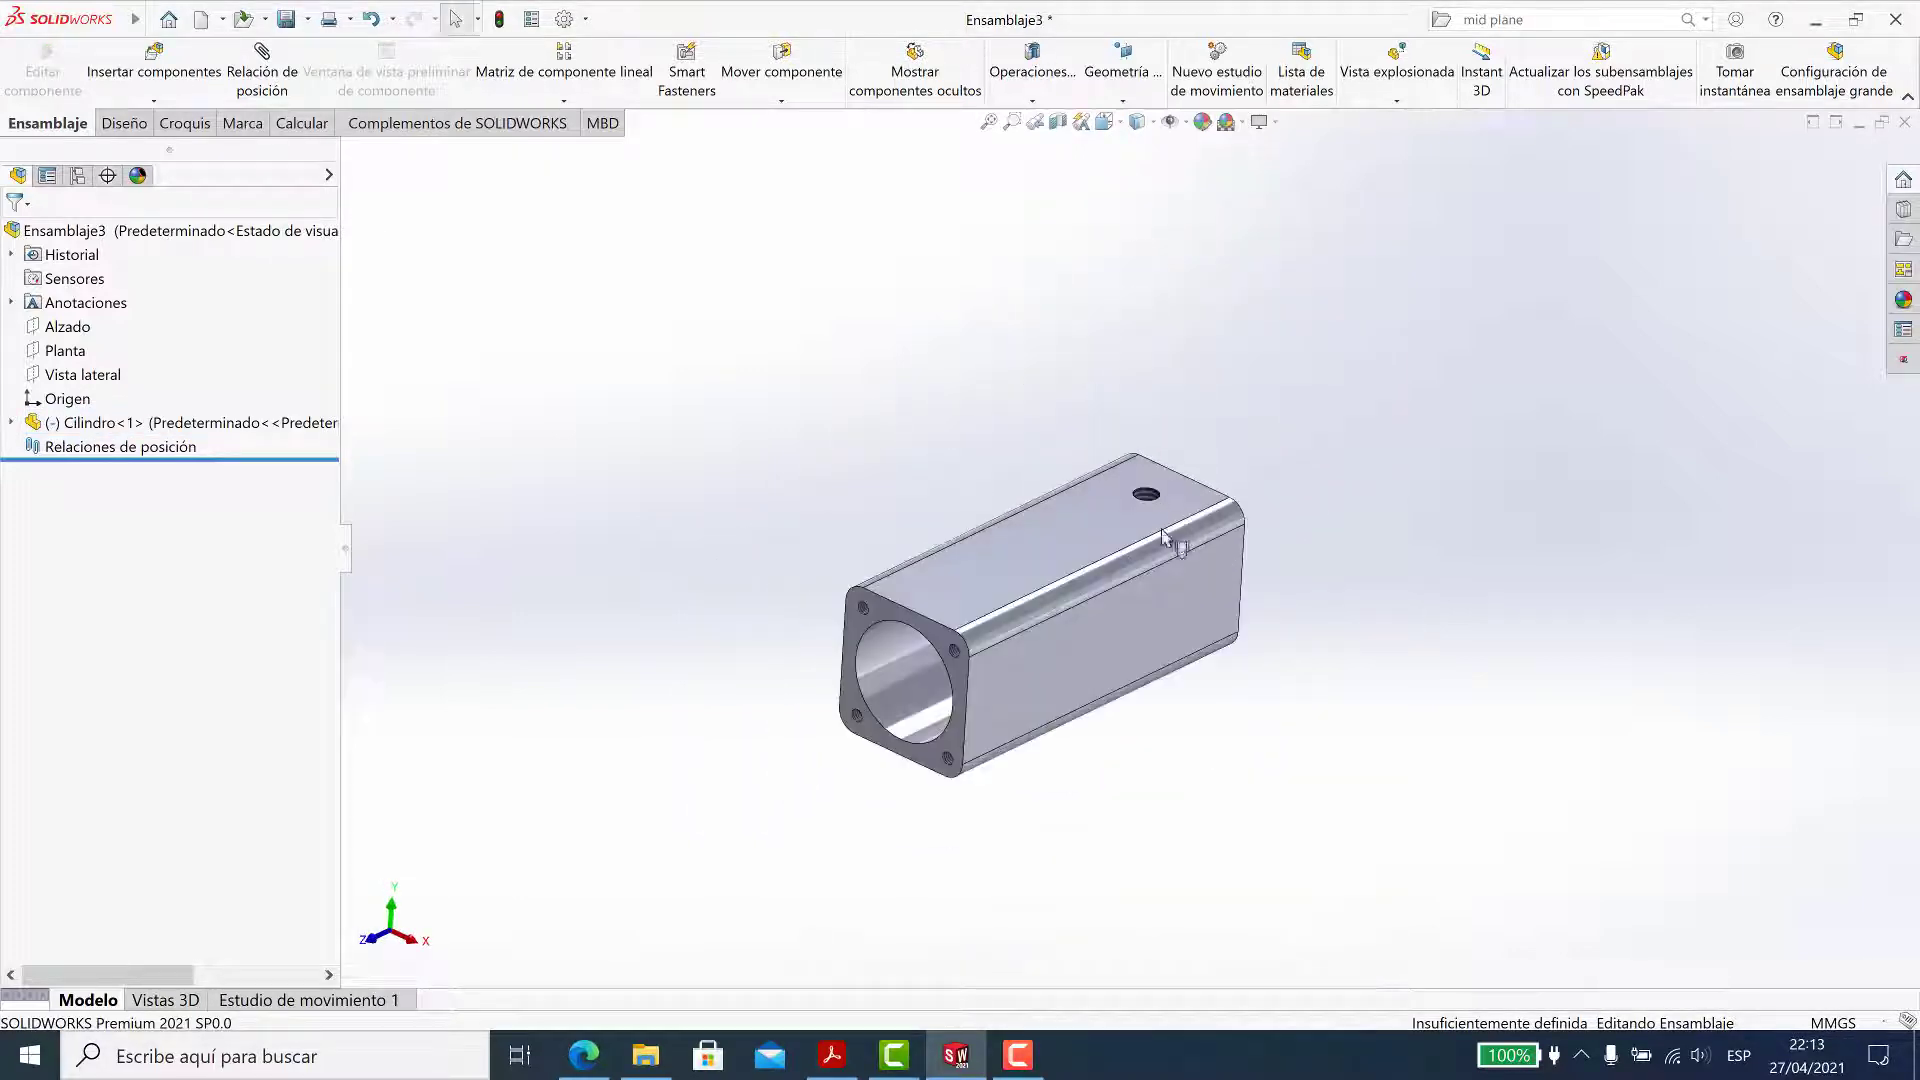
Mate the Cilindro origin coincident with the assembly origin
left_click(262, 60)
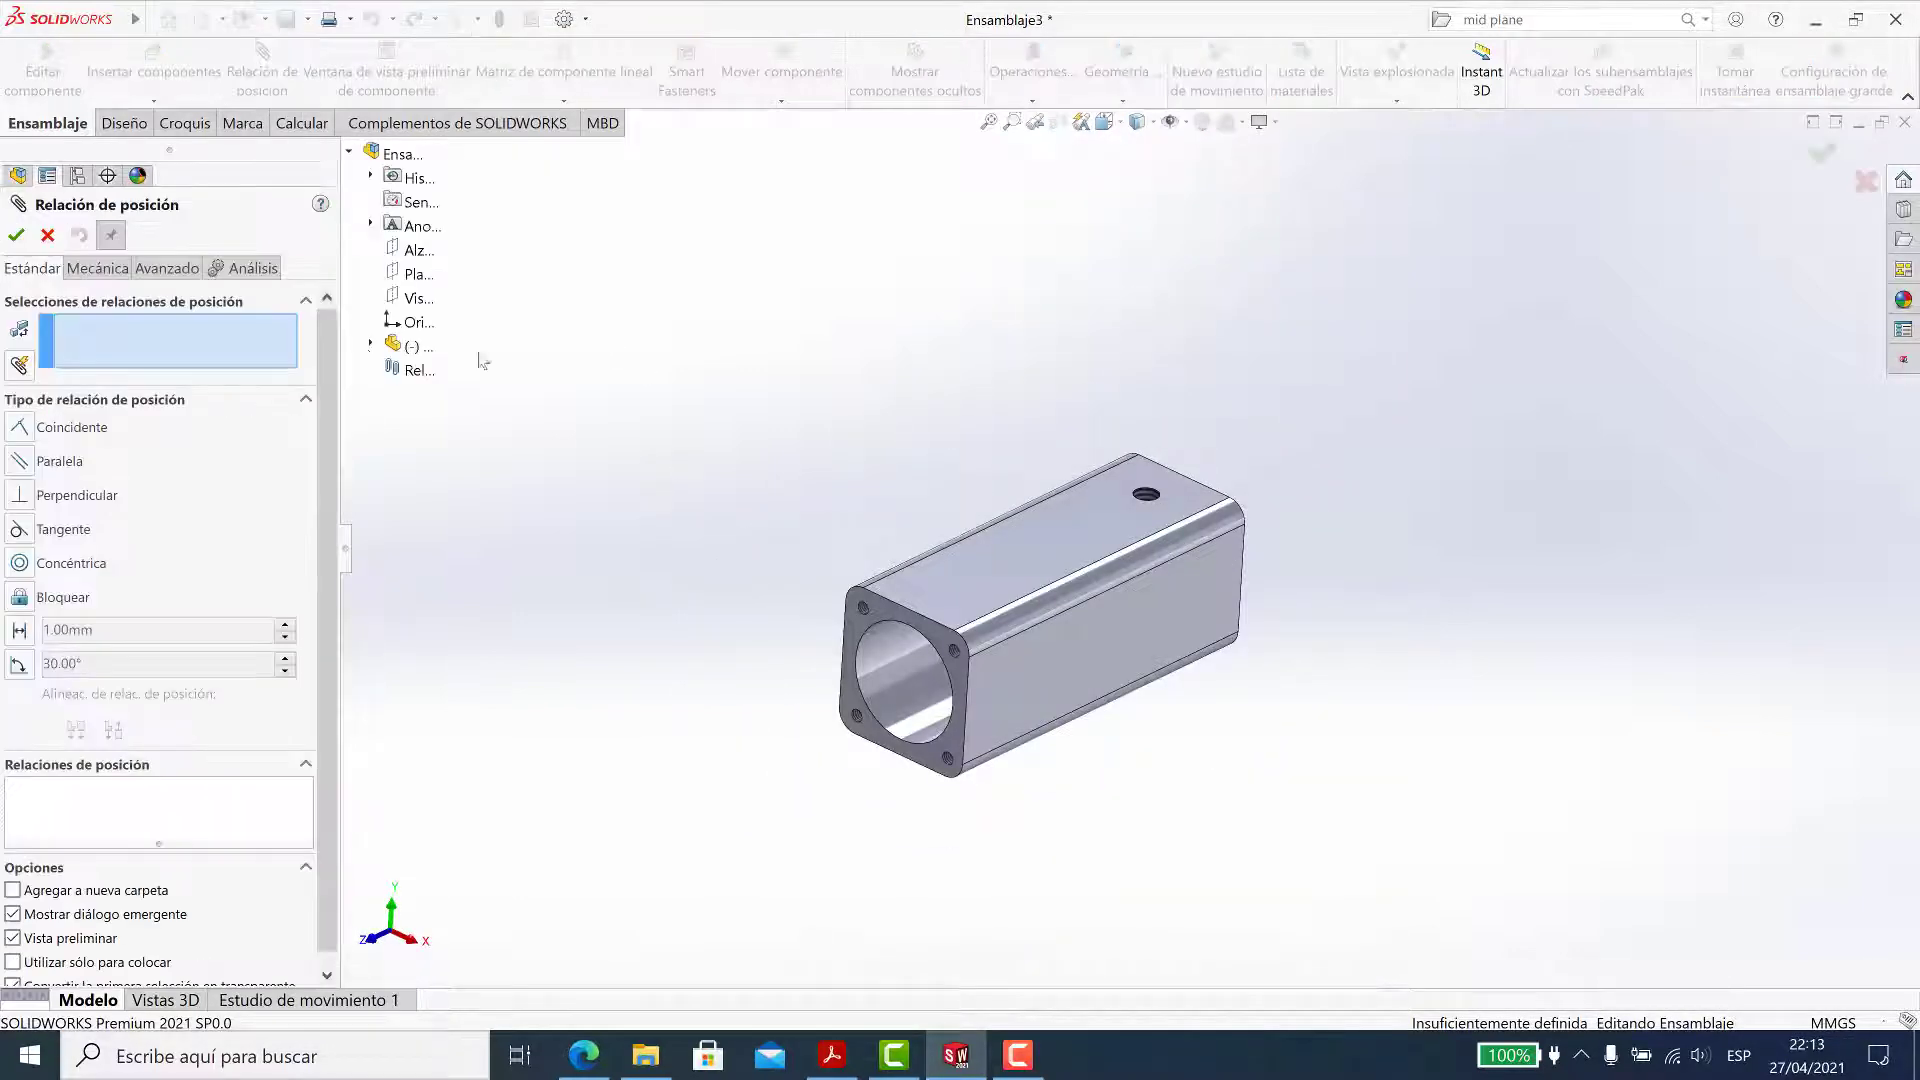
left_click(427, 322)
left_click(443, 563)
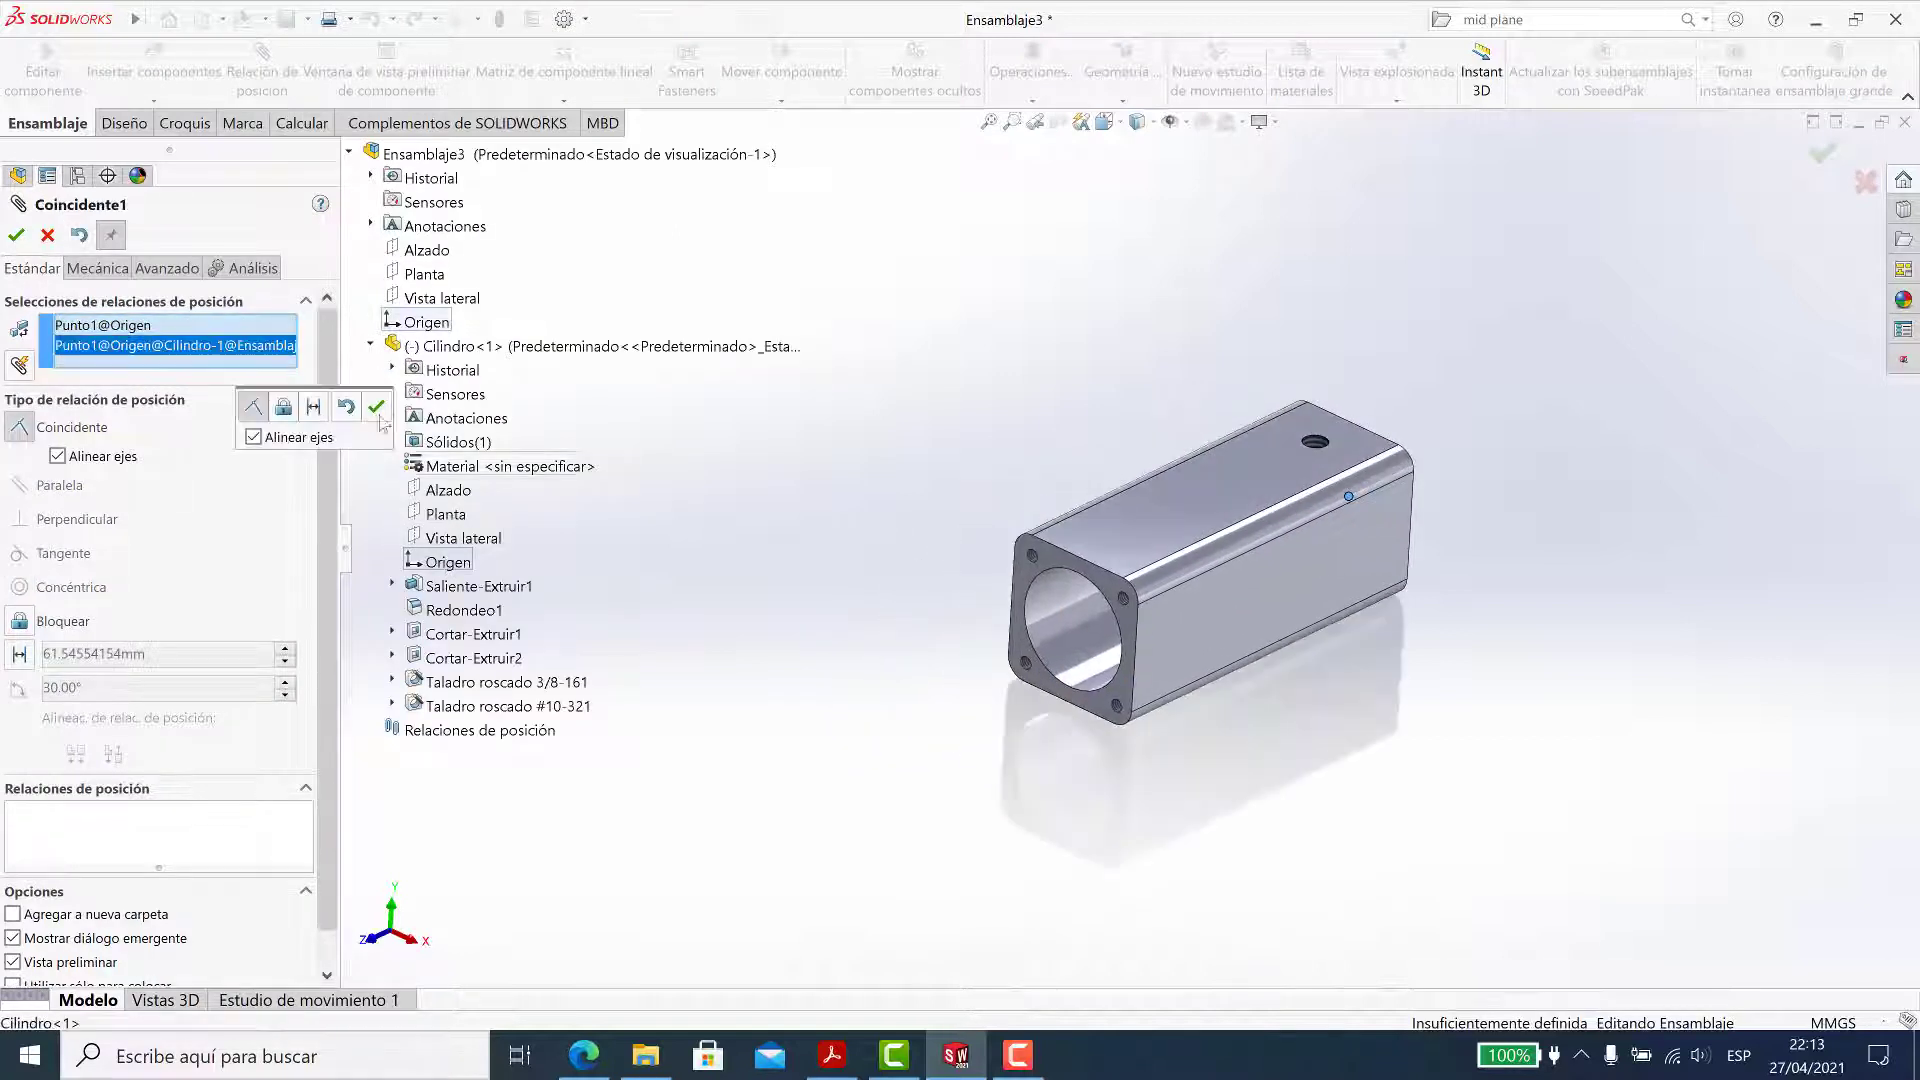
left_click(275, 415)
key("Return")
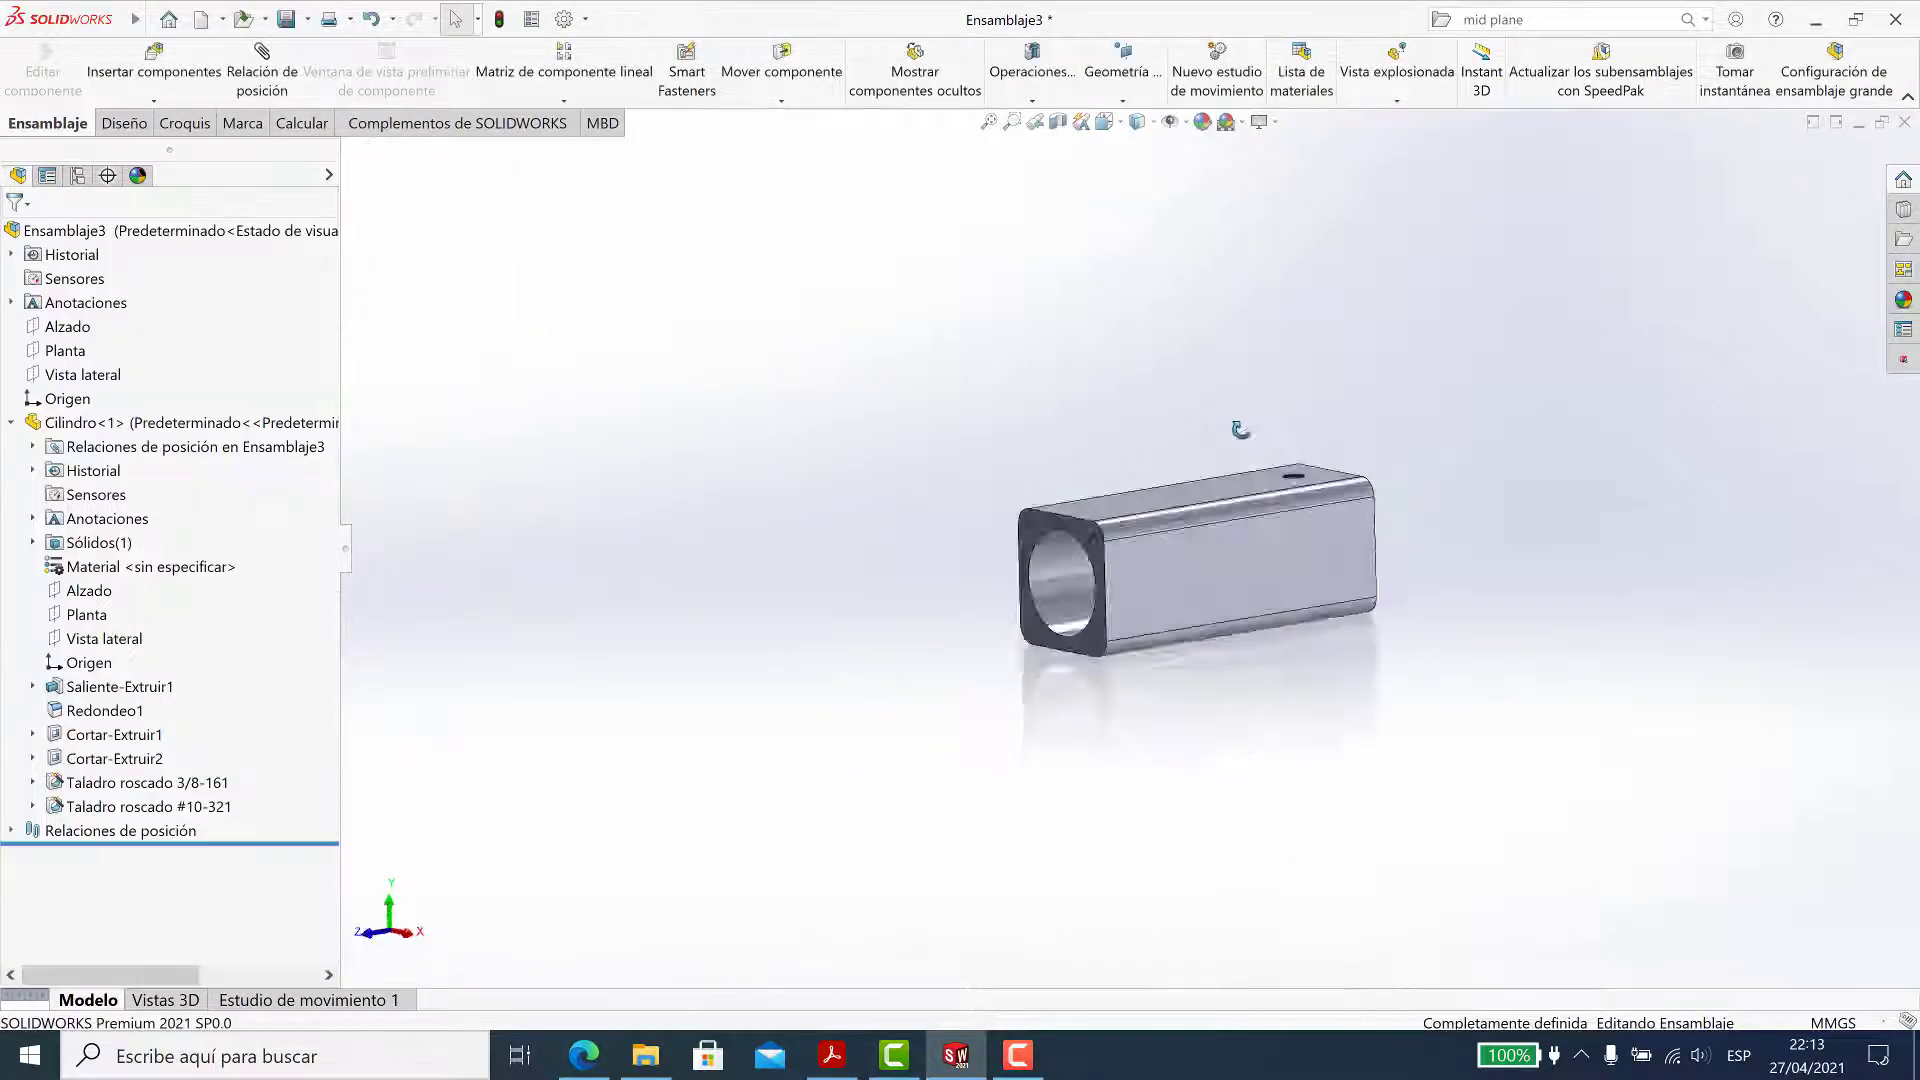
left_click(11, 423)
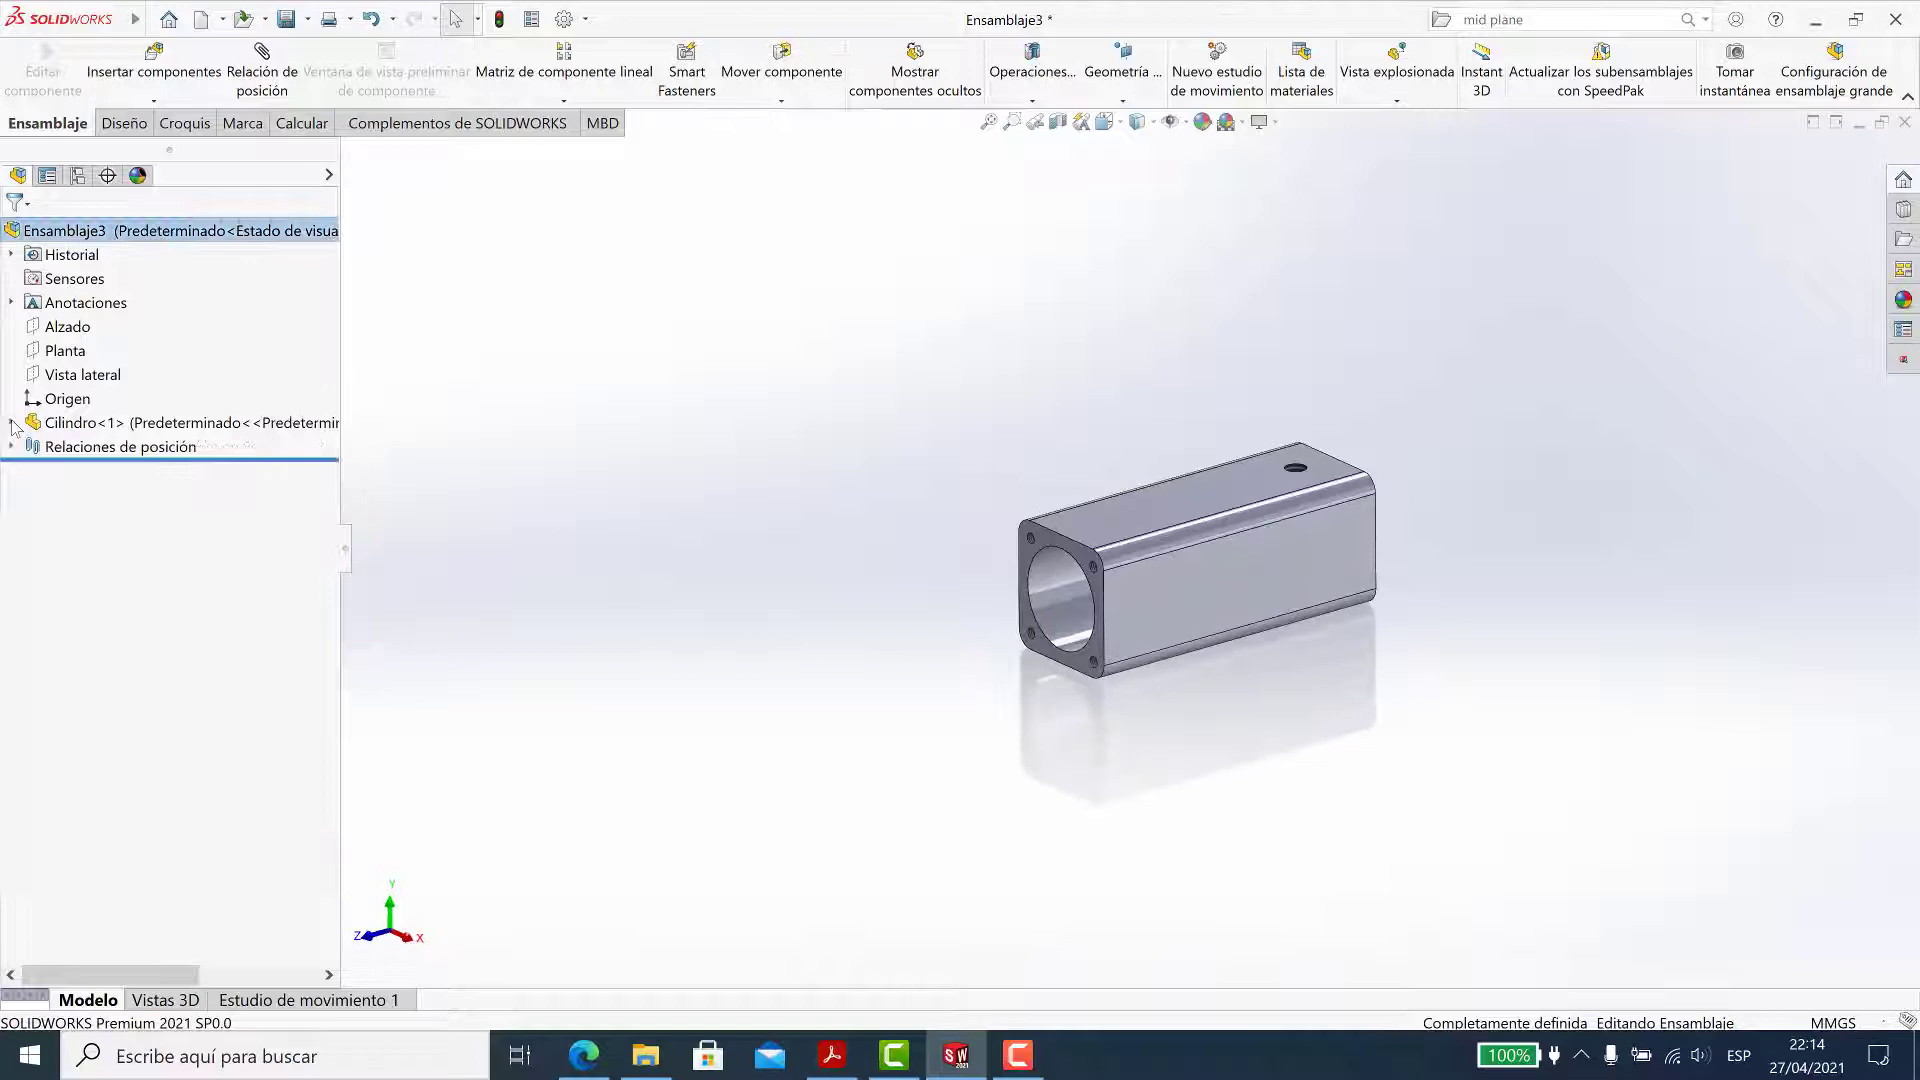
Insert Subensamblepiston.SLDASM beside the cylinder
left_click(181, 77)
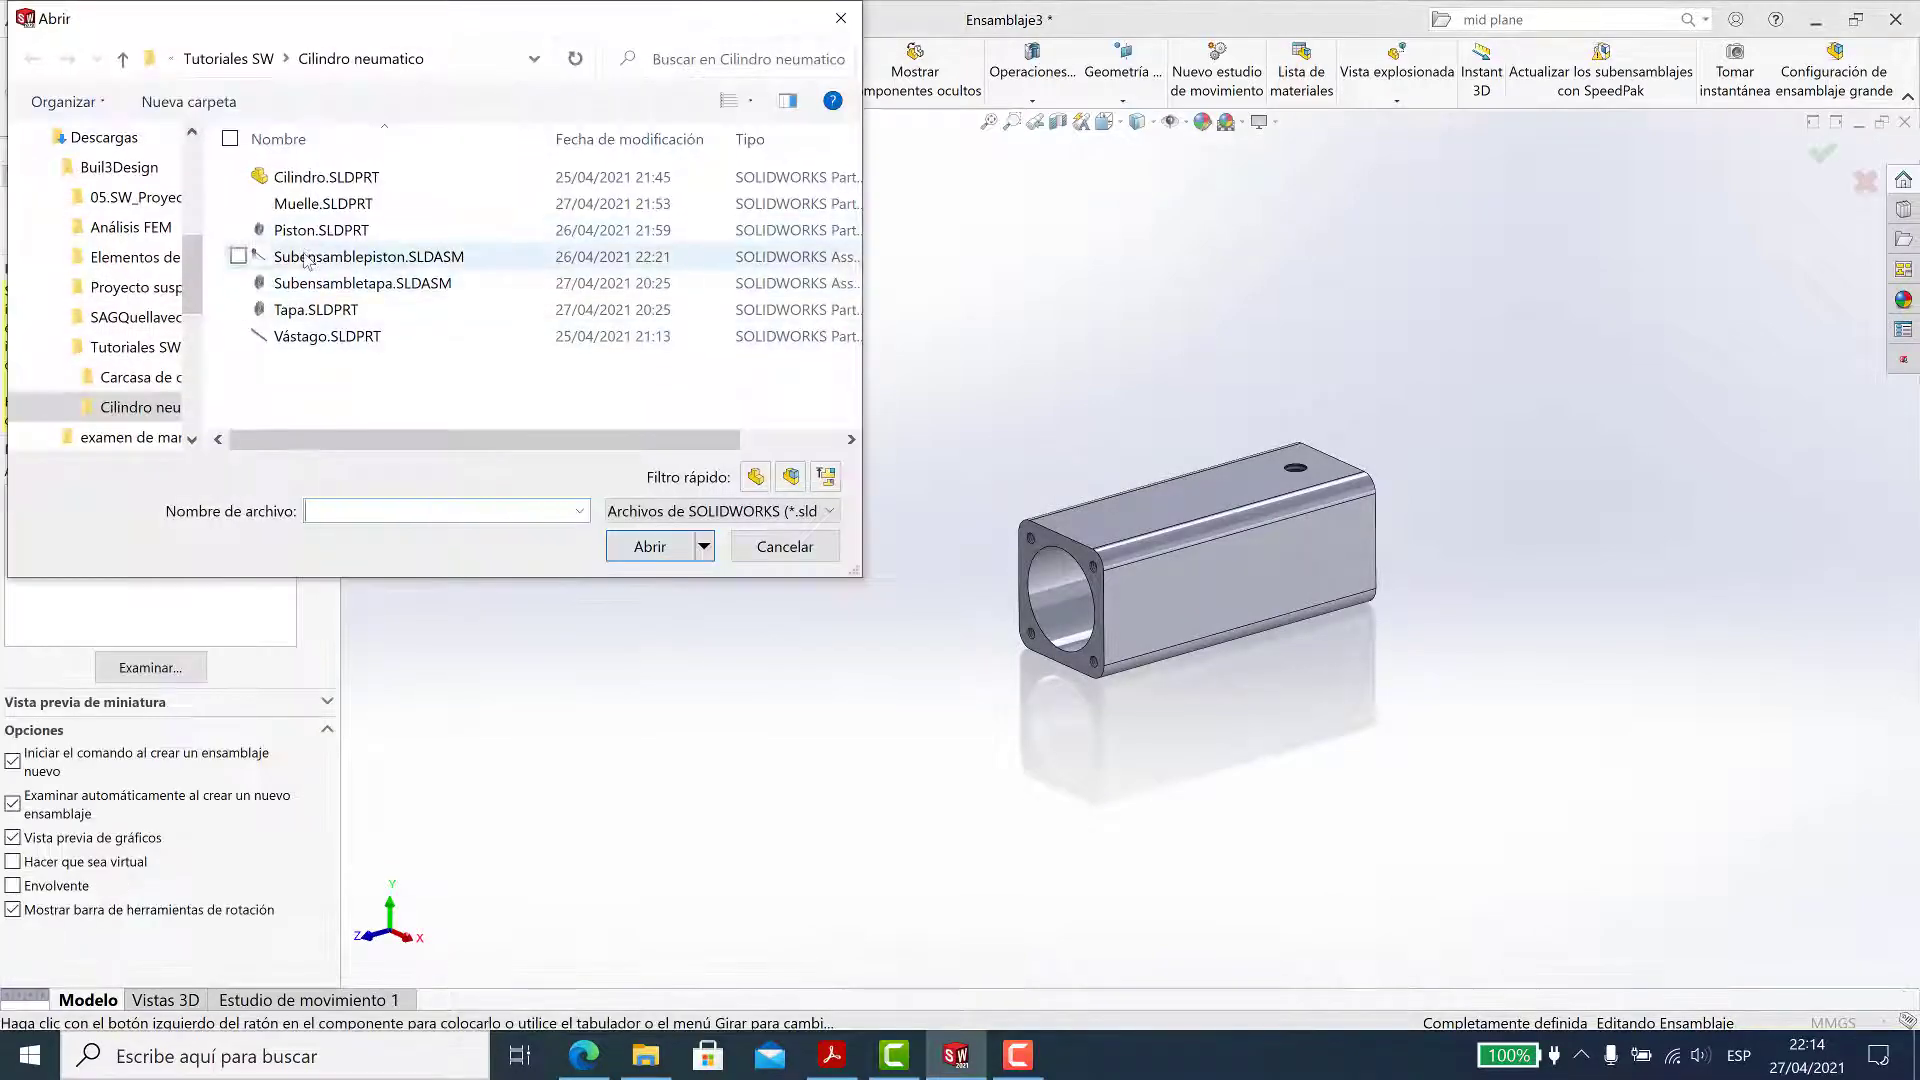
double_click(306, 260)
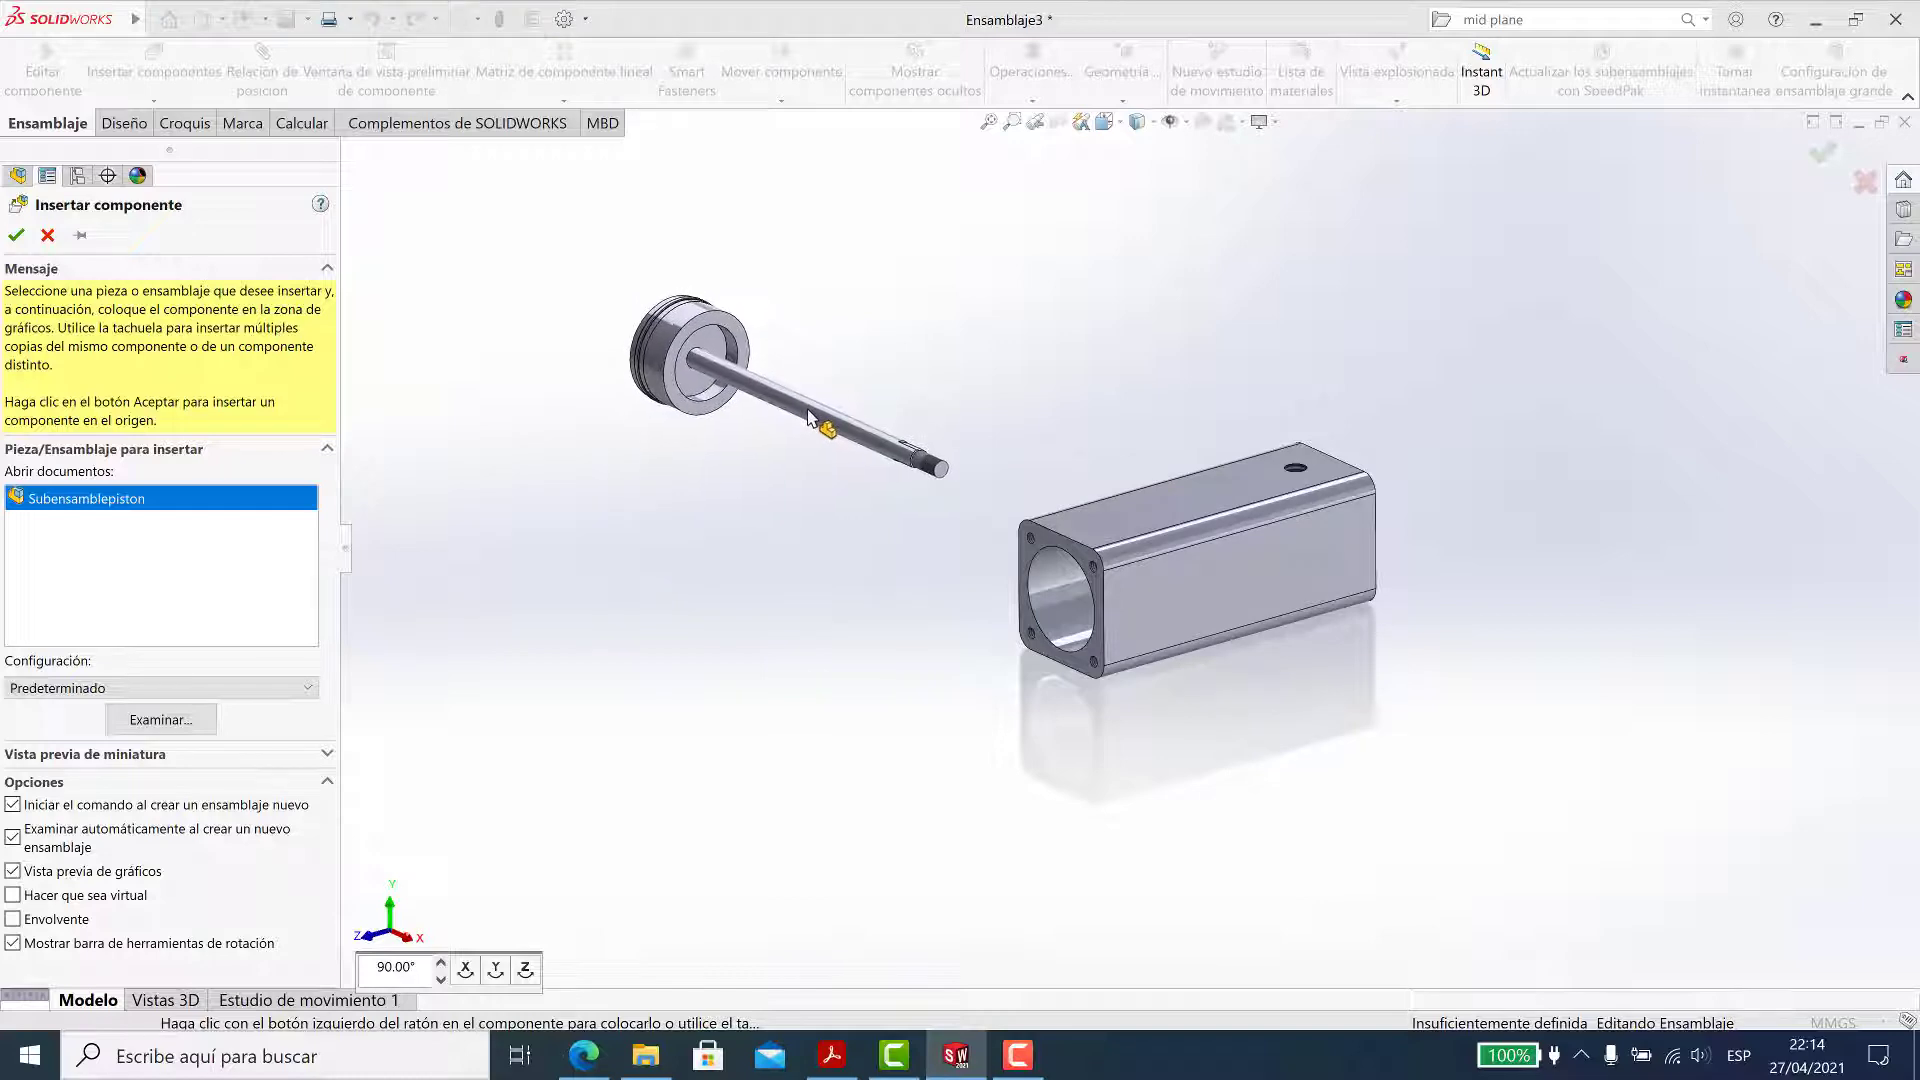
left_click(807, 418)
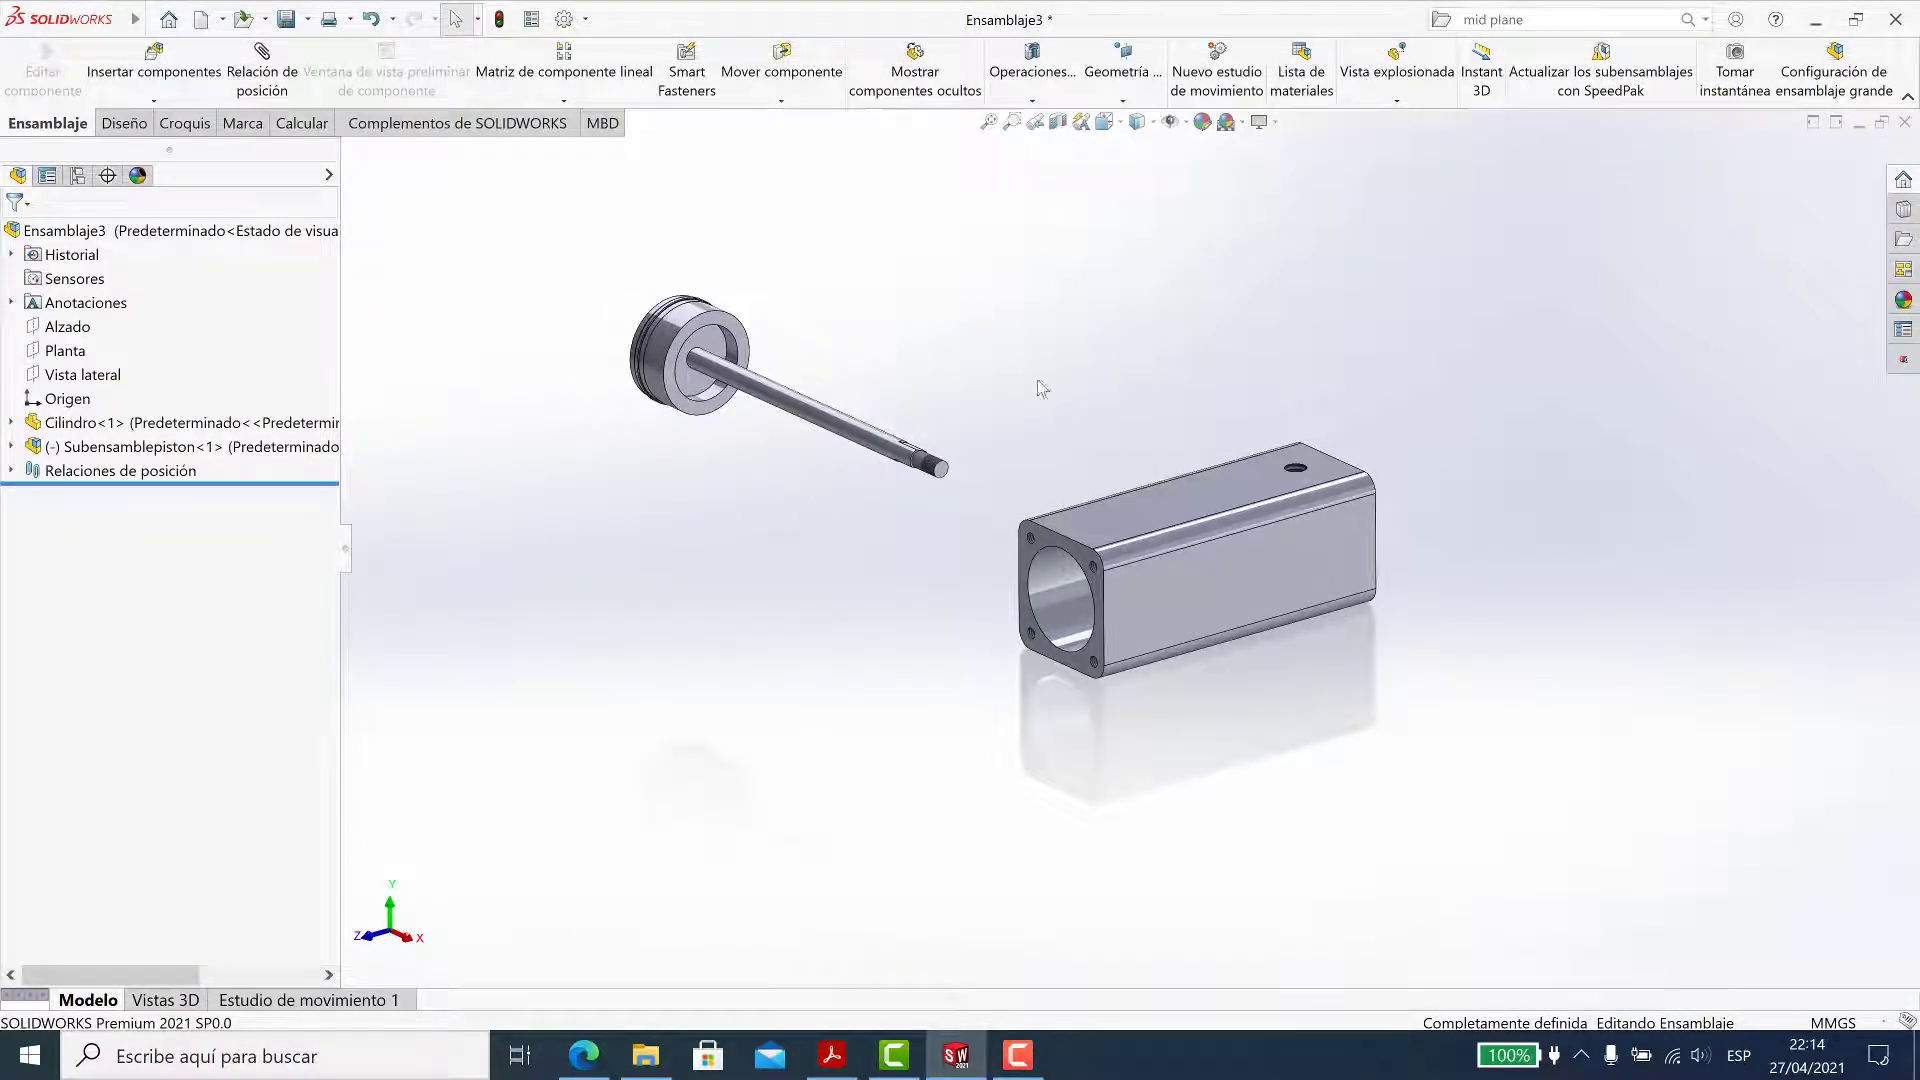
scroll(672, 316, "down", 5)
Mate the piston's outer round face concentric with the cylinder bore
left_click(878, 430)
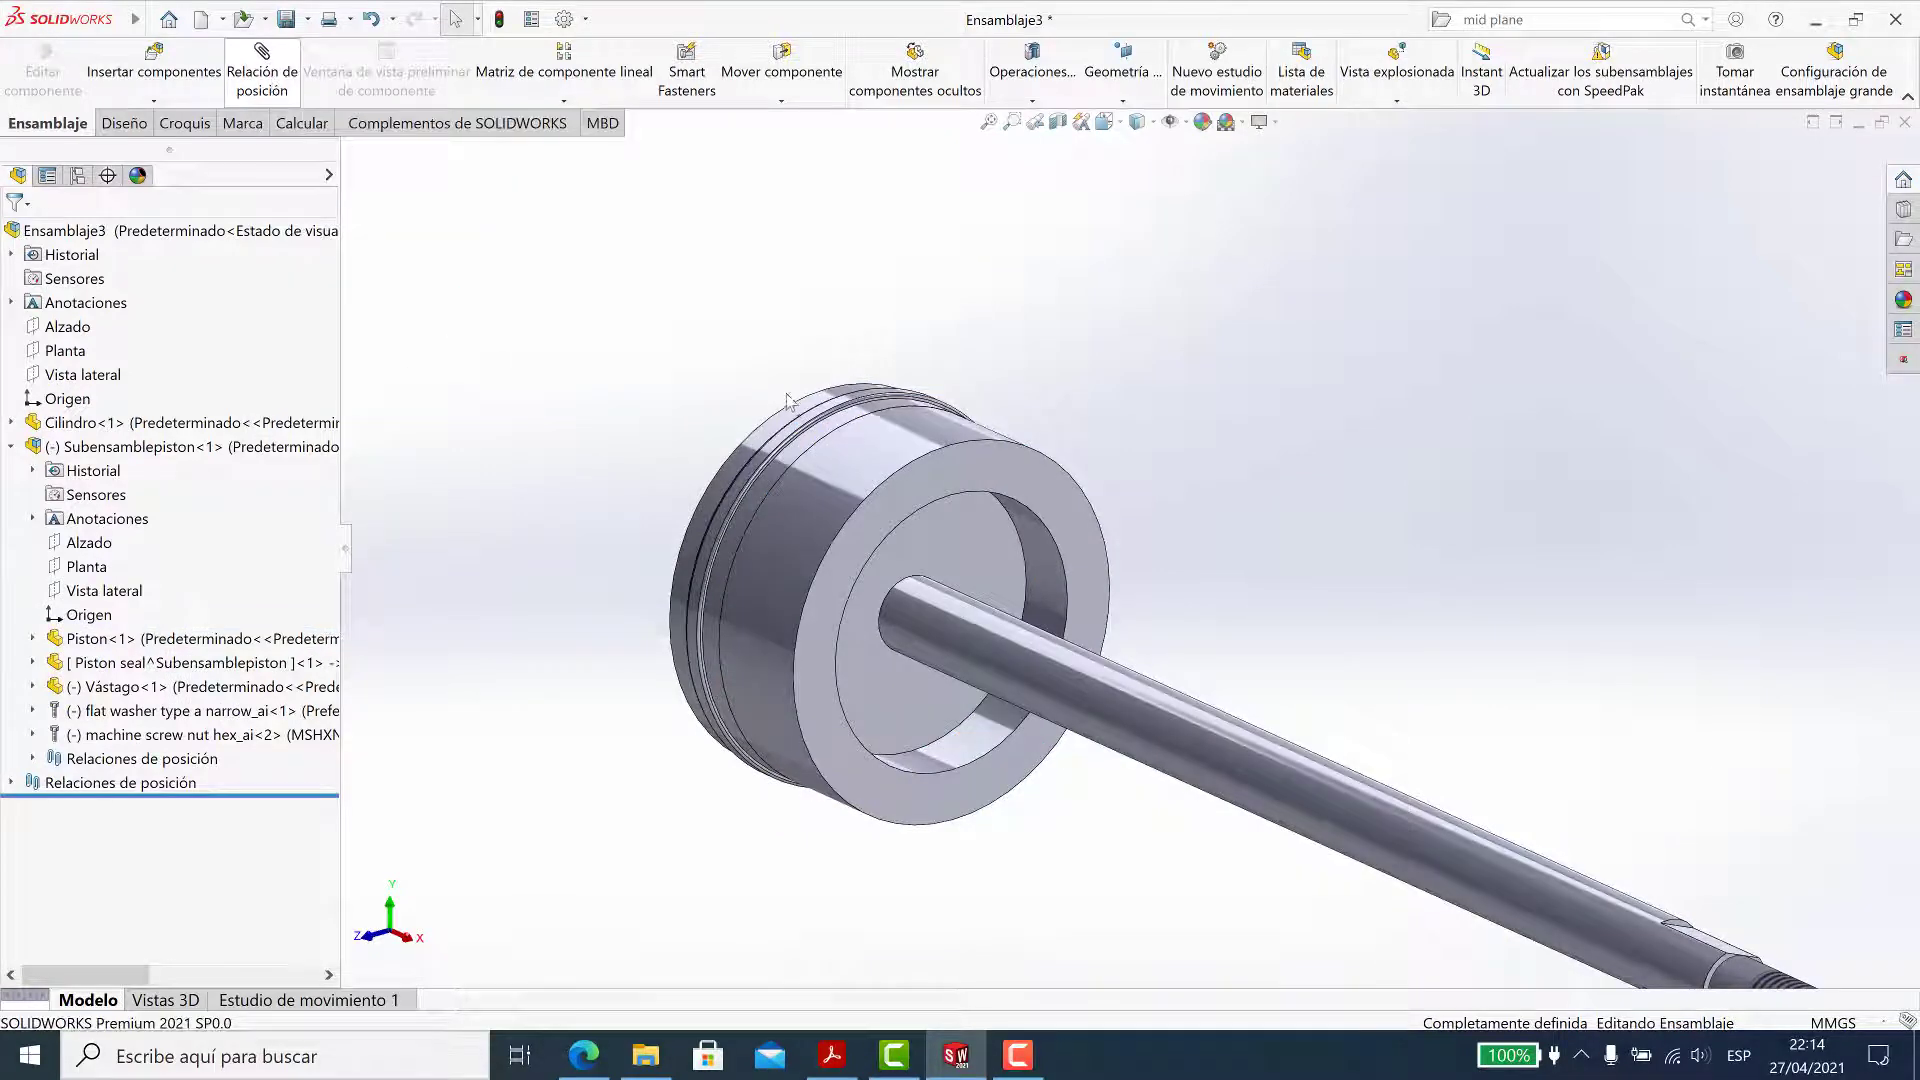
scroll(787, 400, "up", 3)
scroll(1347, 722, "up", 3)
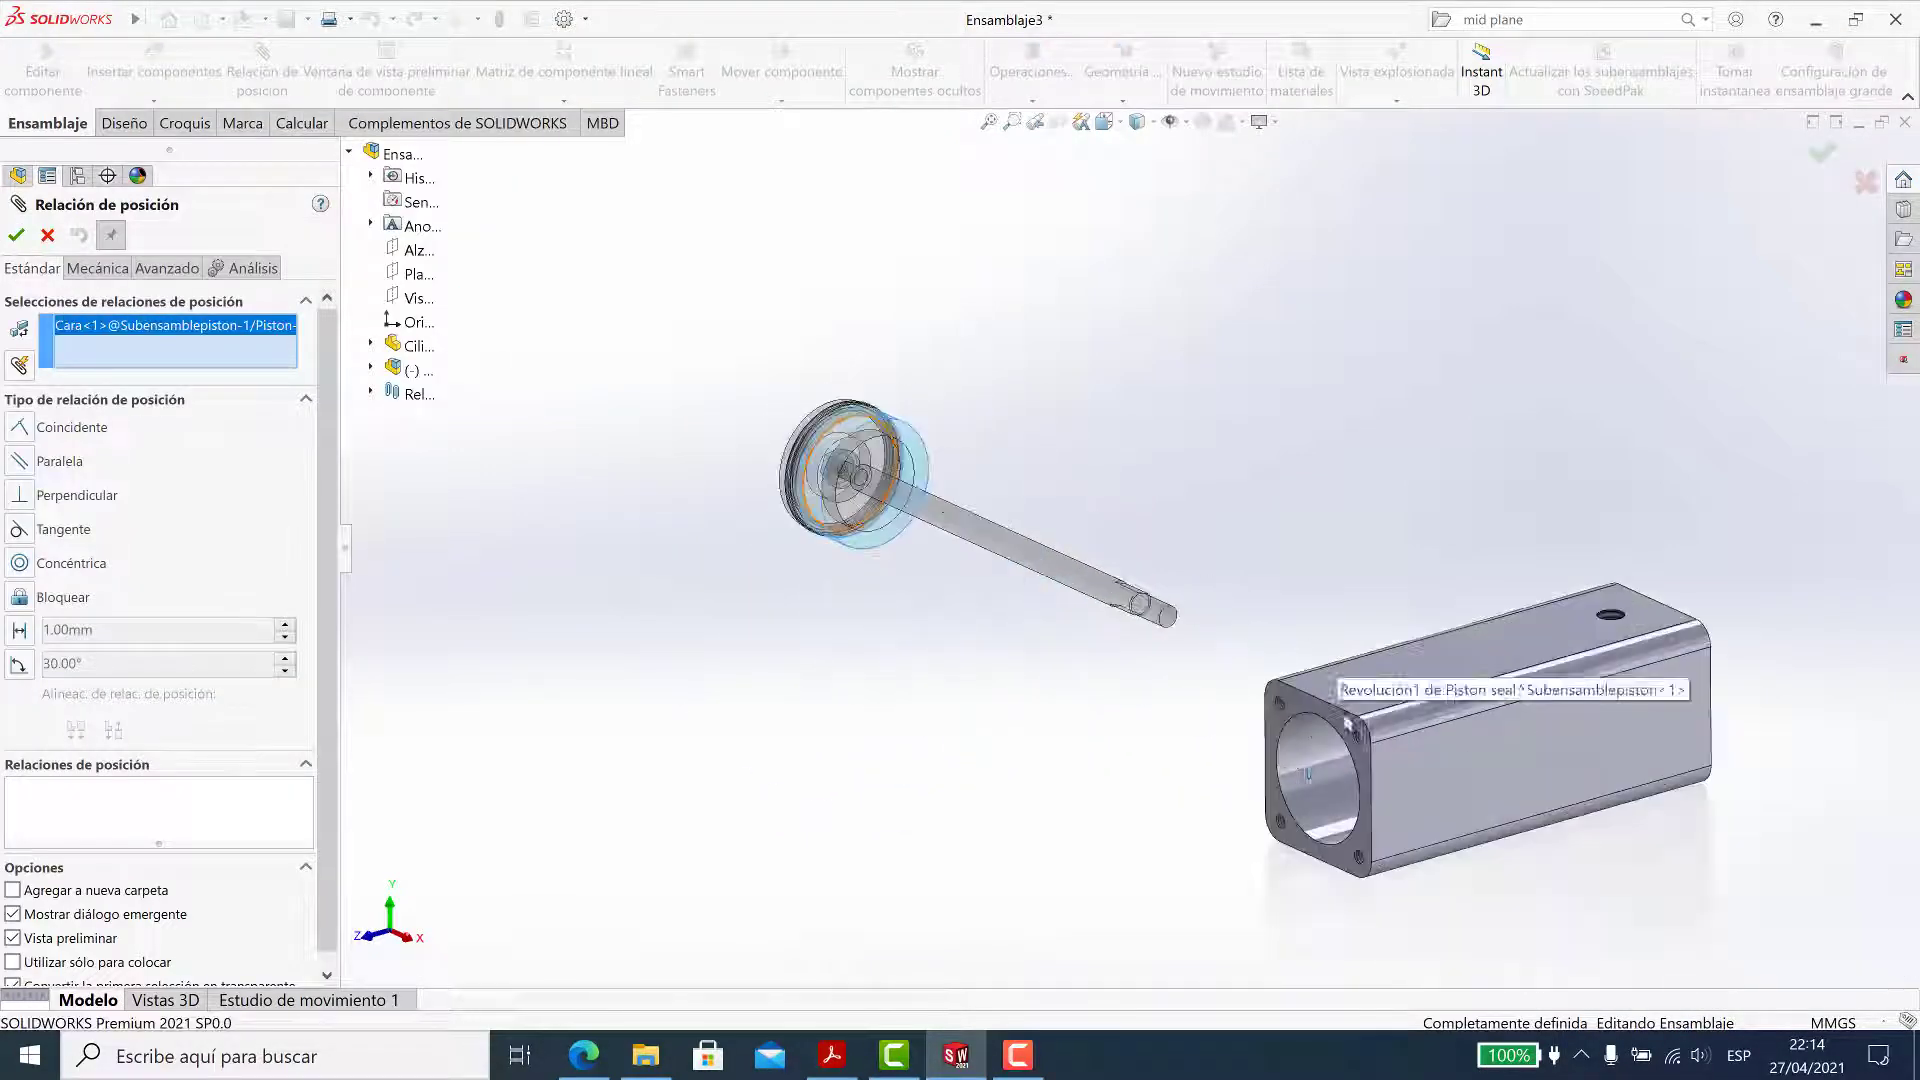
left_click(1347, 722)
left_click(1613, 781)
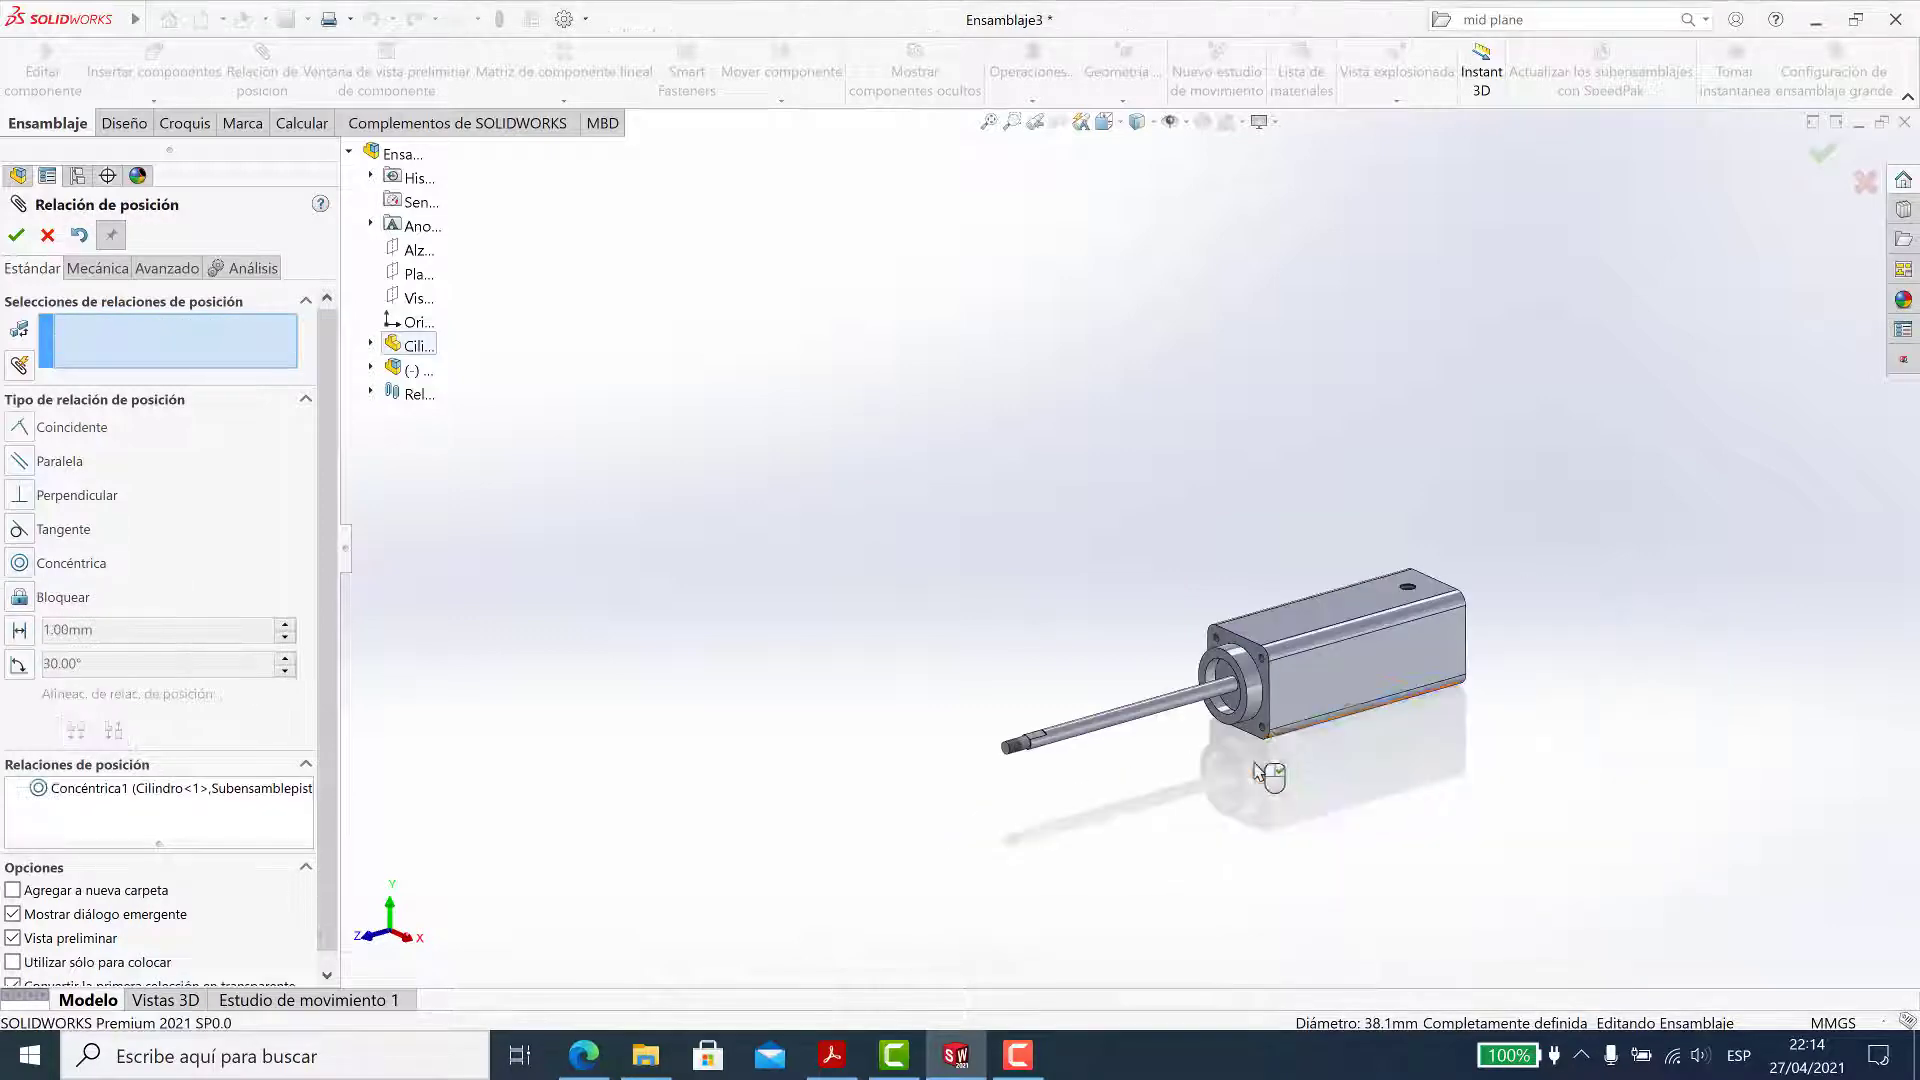
Mate the rod's flat face parallel to the Vista lateral plane and close the mate tool
scroll(1260, 771, "down", 2)
scroll(912, 705, "down", 3)
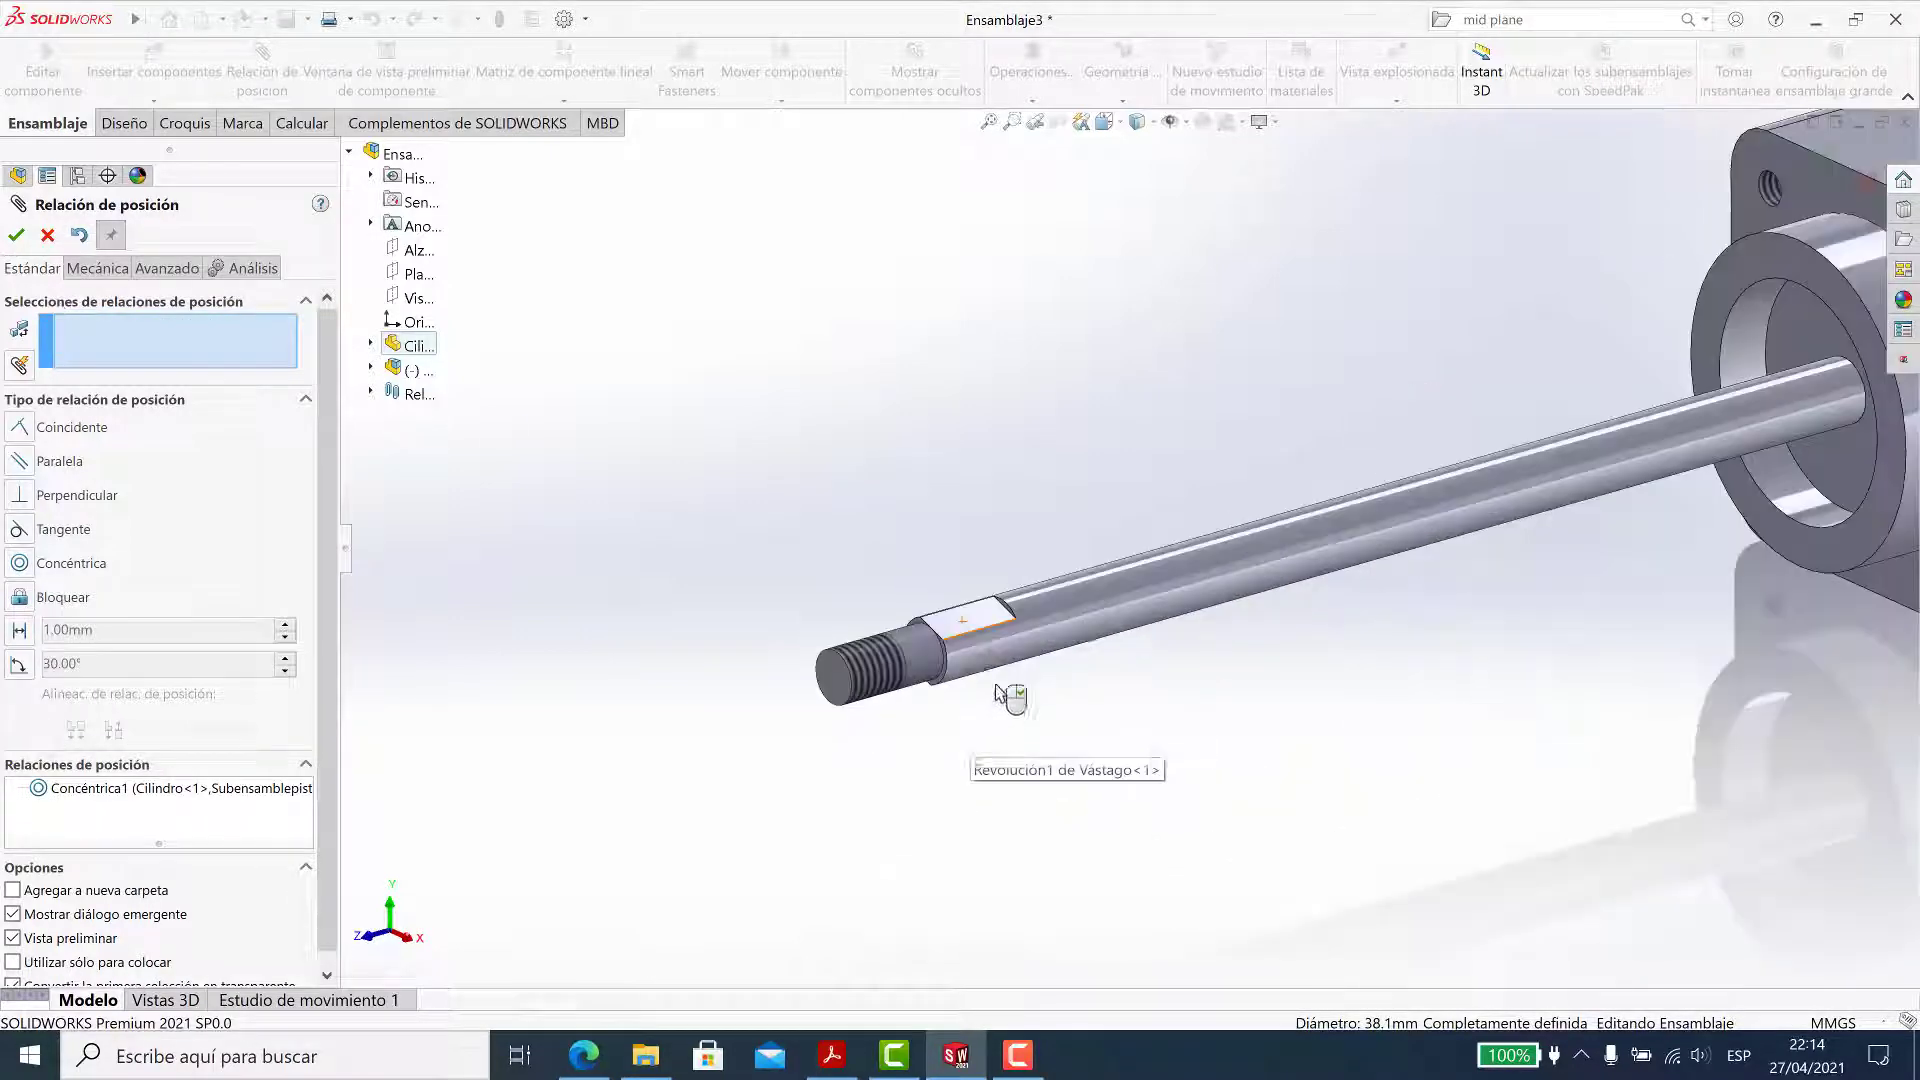
left_click(985, 625)
scroll(976, 640, "up", 5)
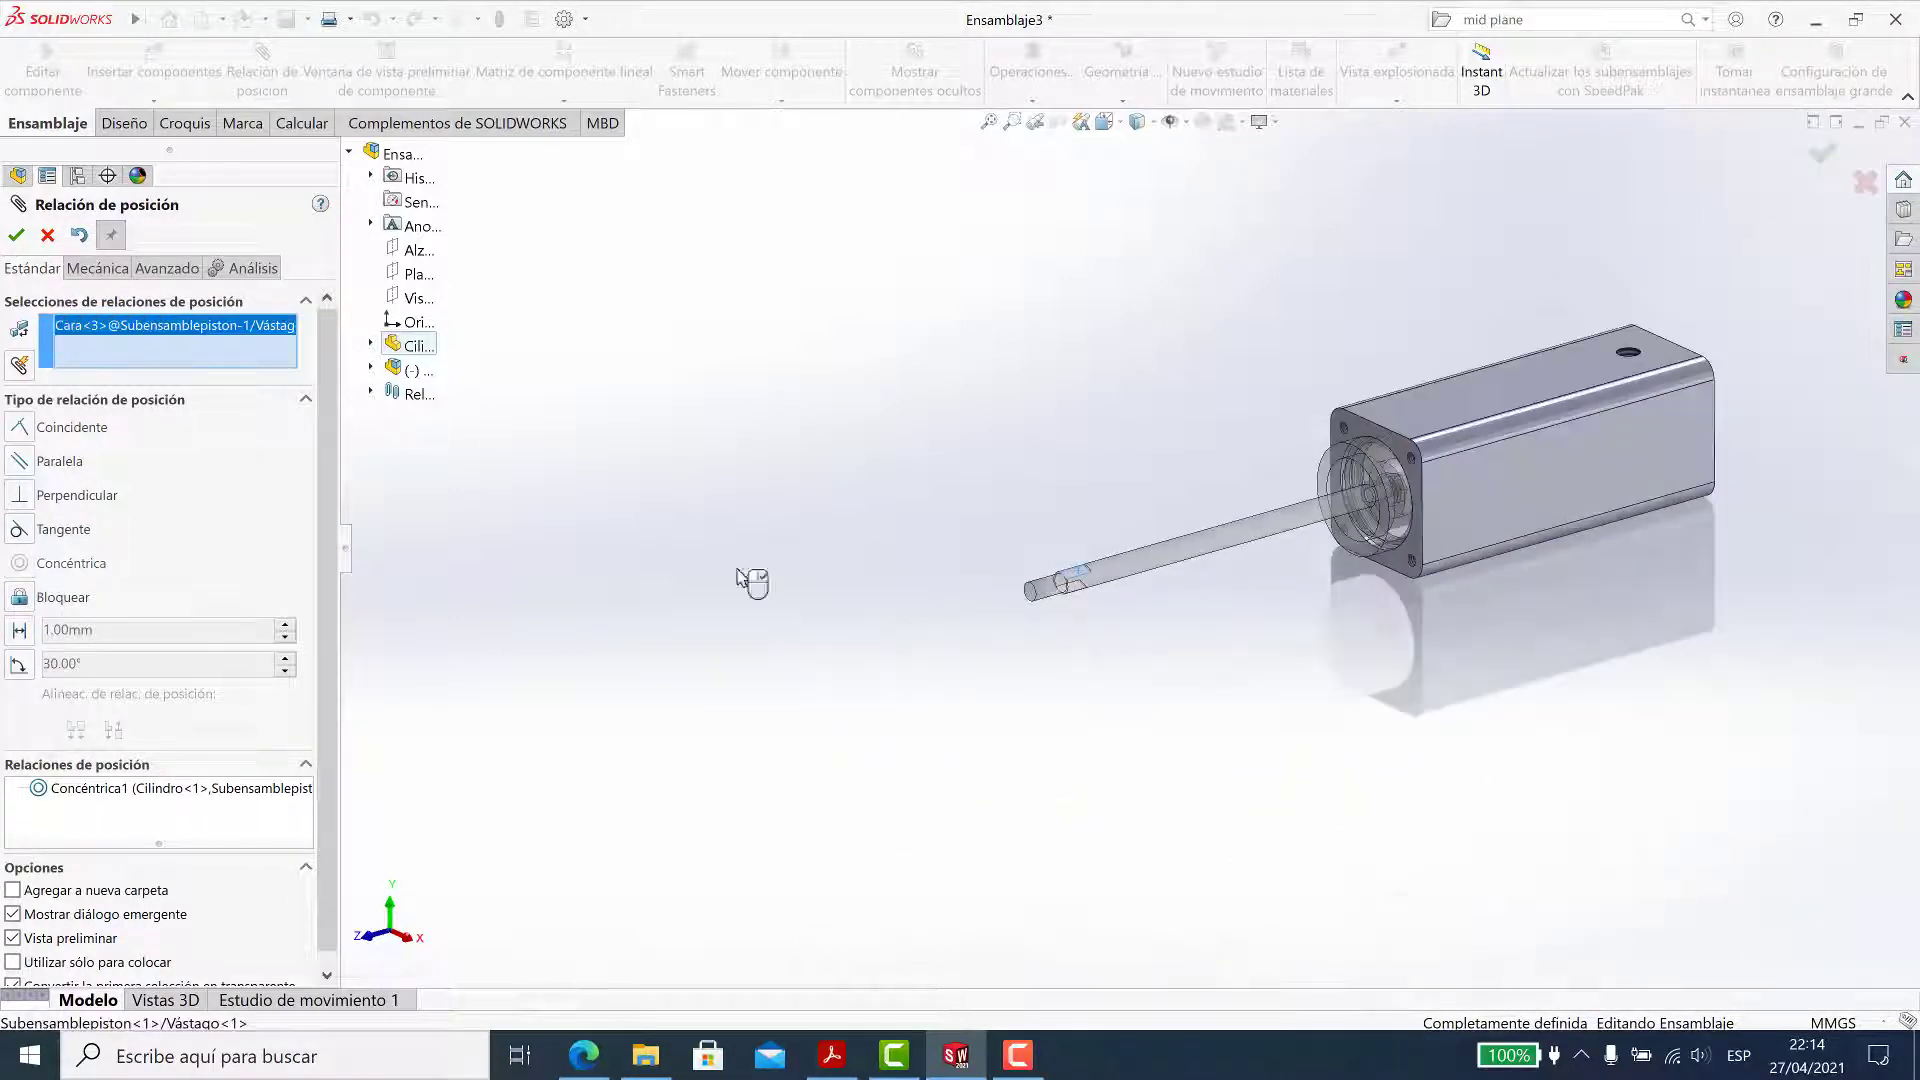
left_click(428, 298)
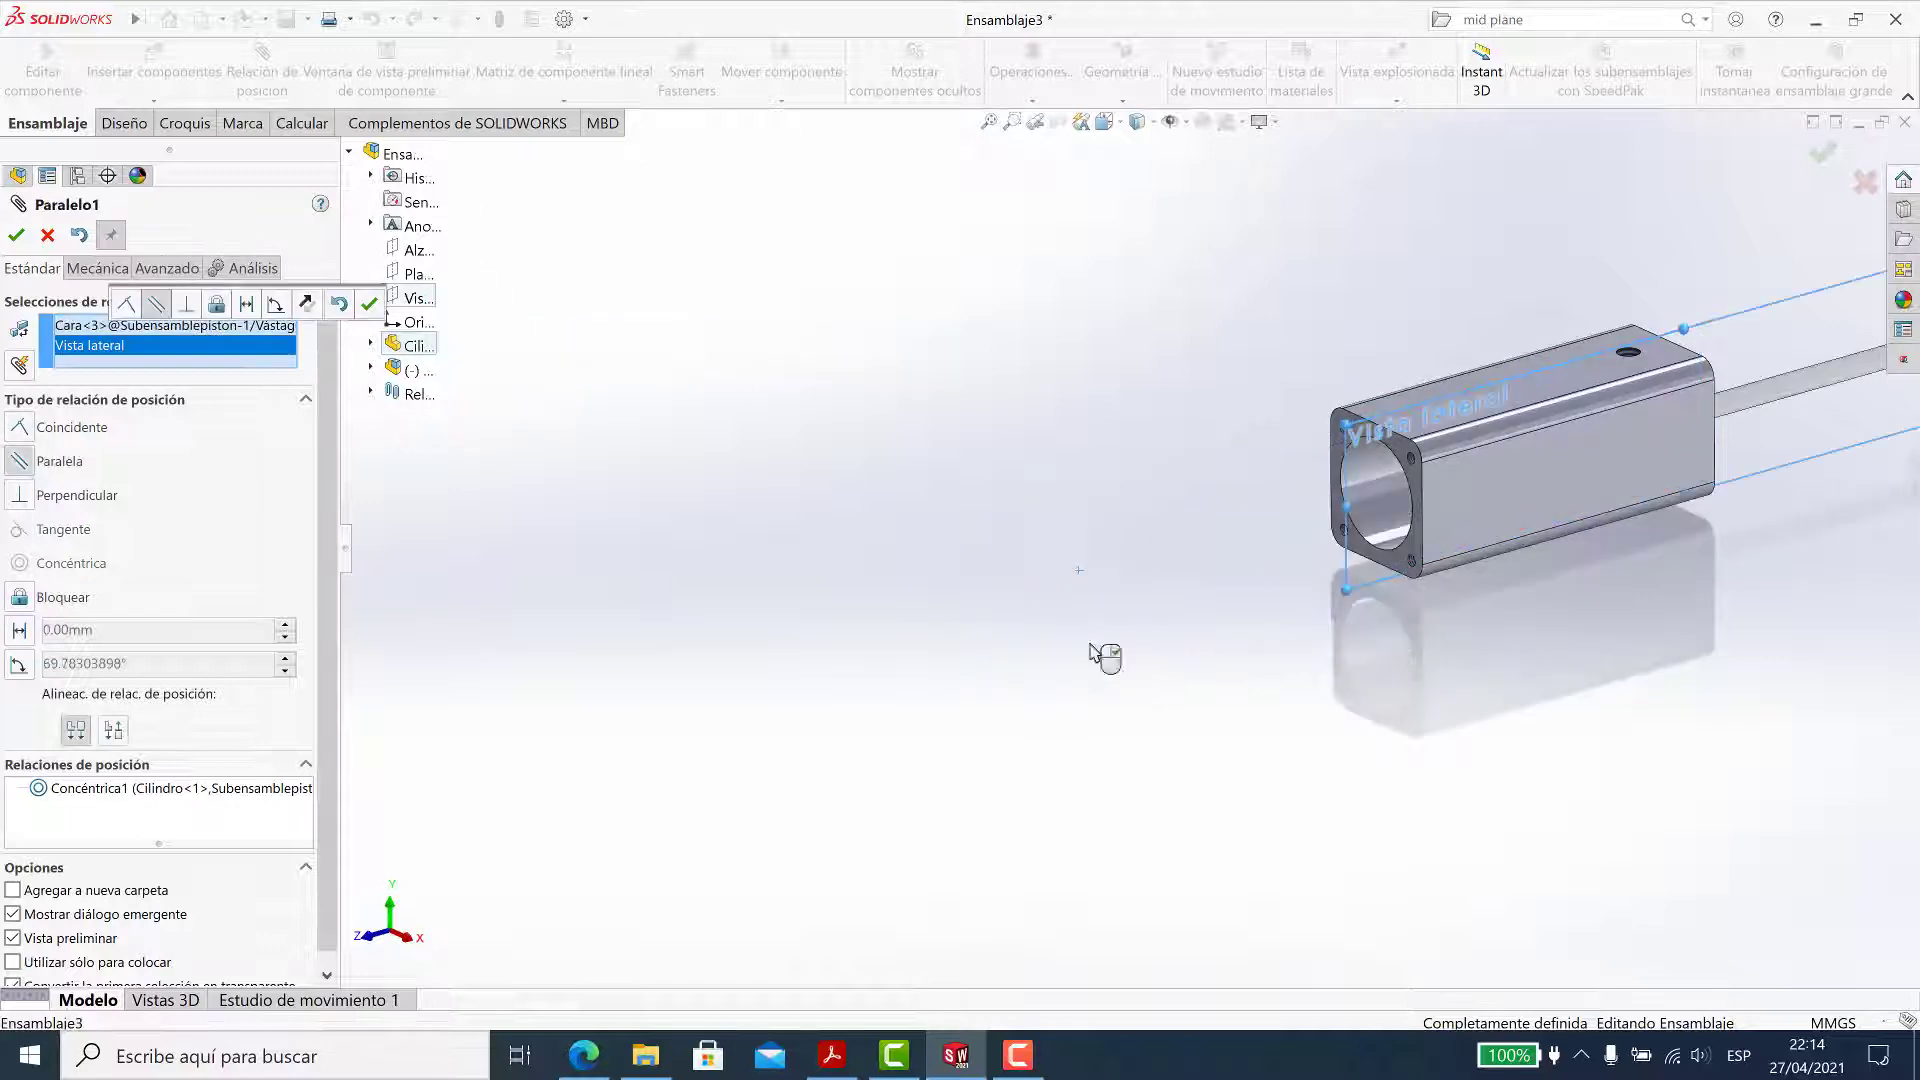
left_click(369, 303)
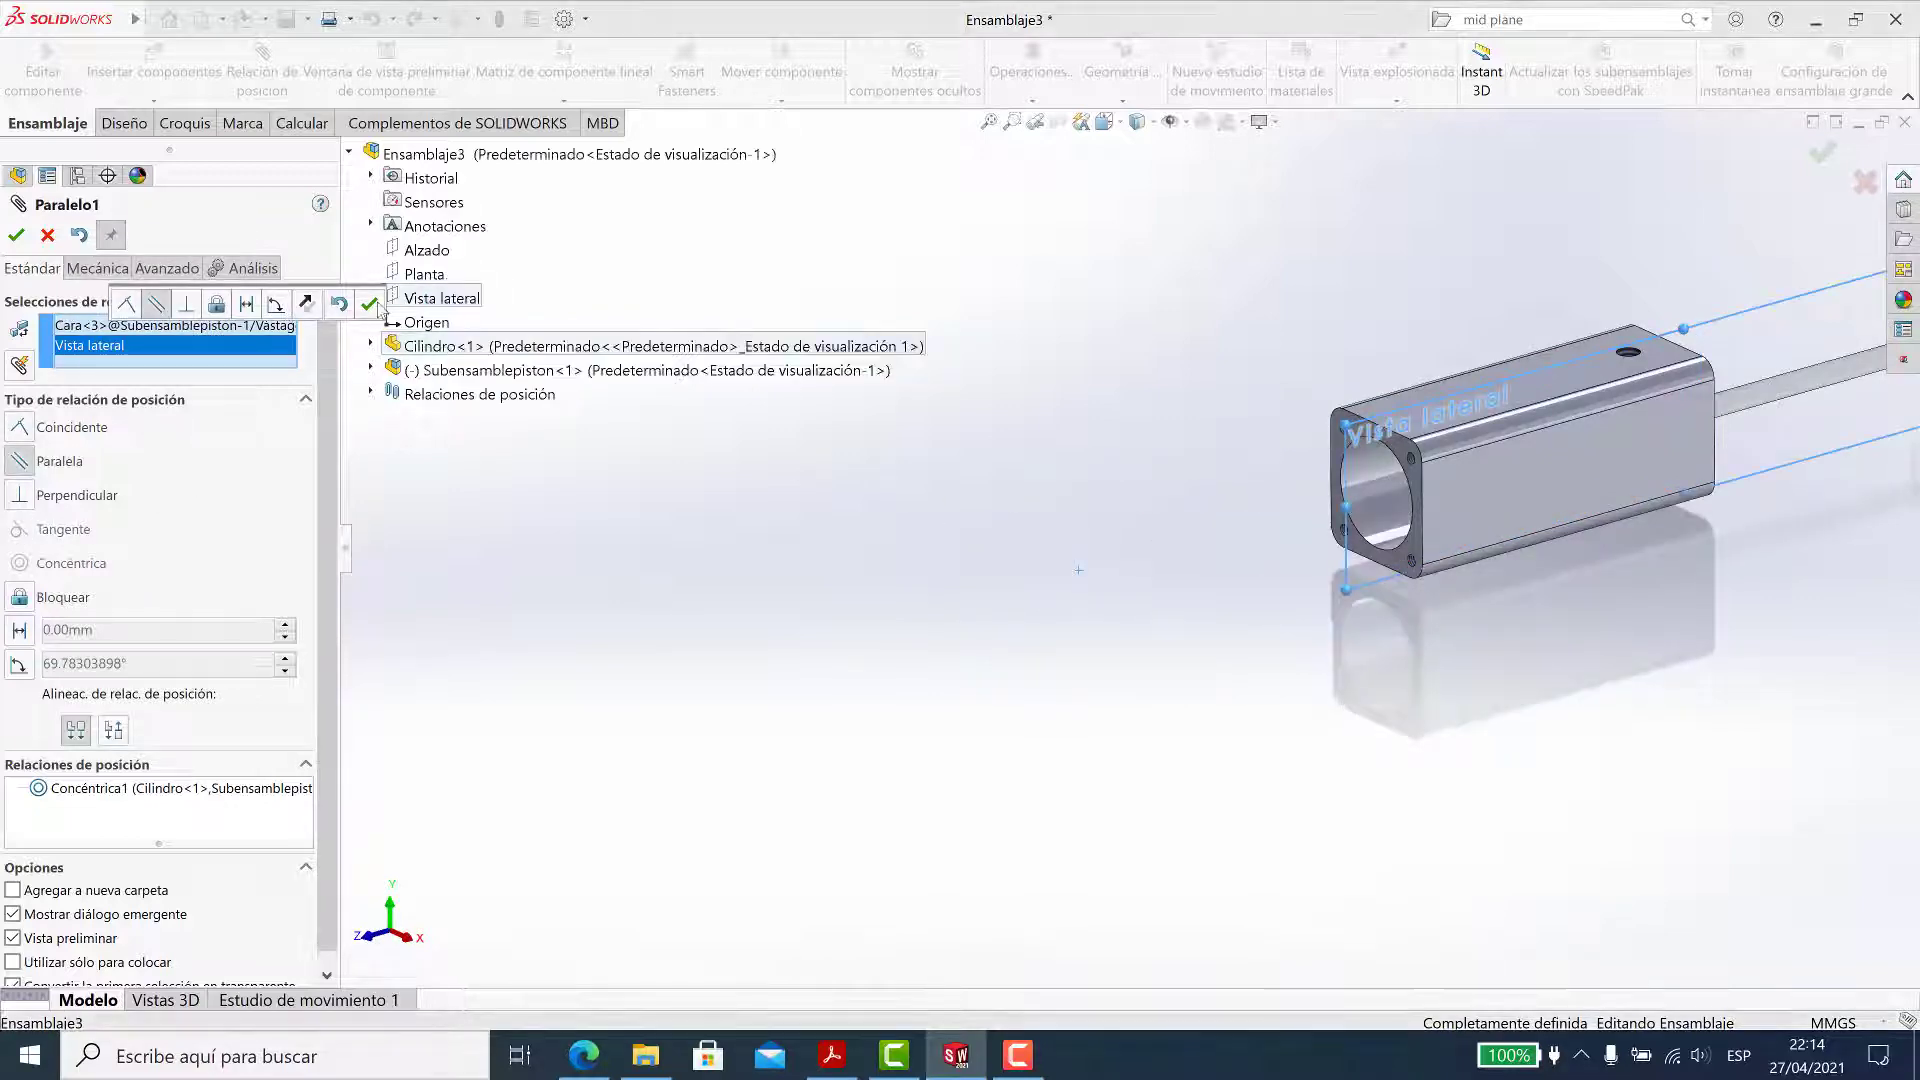
left_click(47, 236)
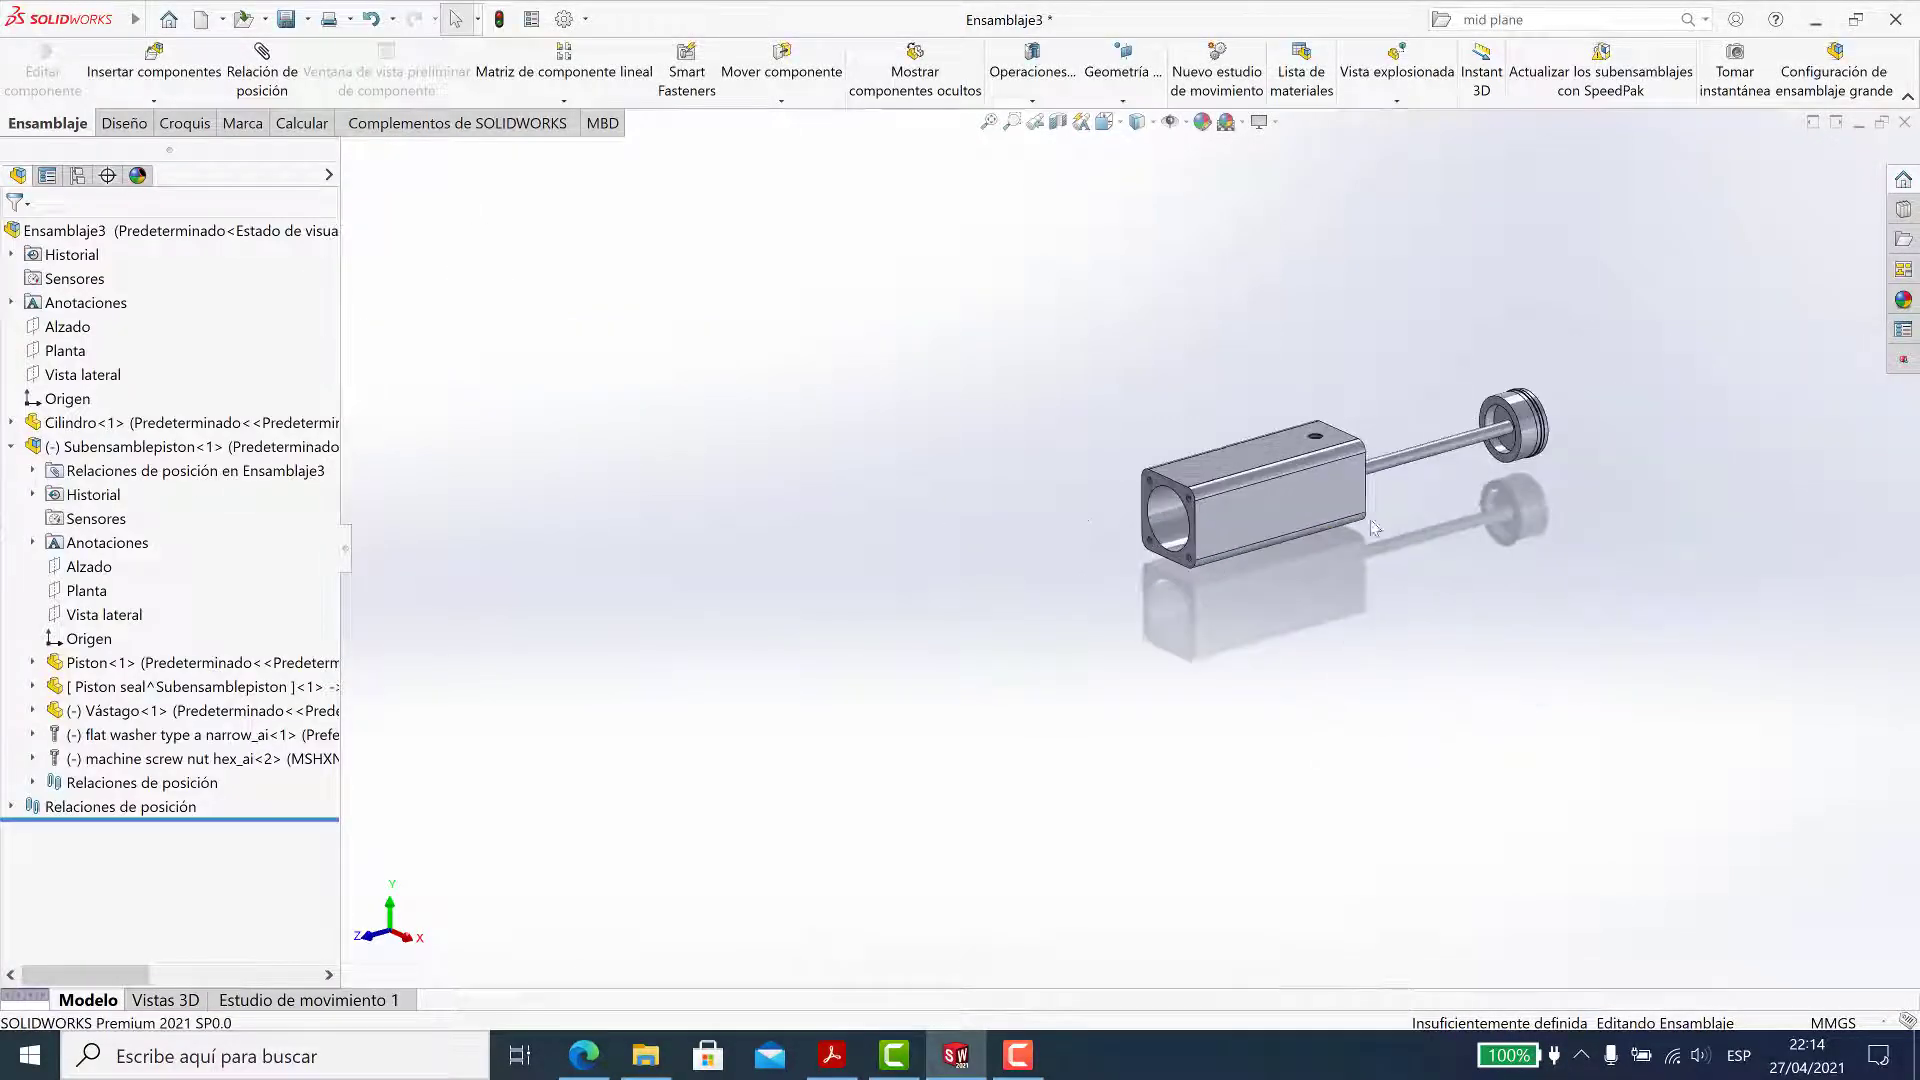
scroll(1500, 418, "up", 3)
Slide the piston along the bore so the rod protrudes from the cylinder
left_click_drag(1500, 418, 784, 497)
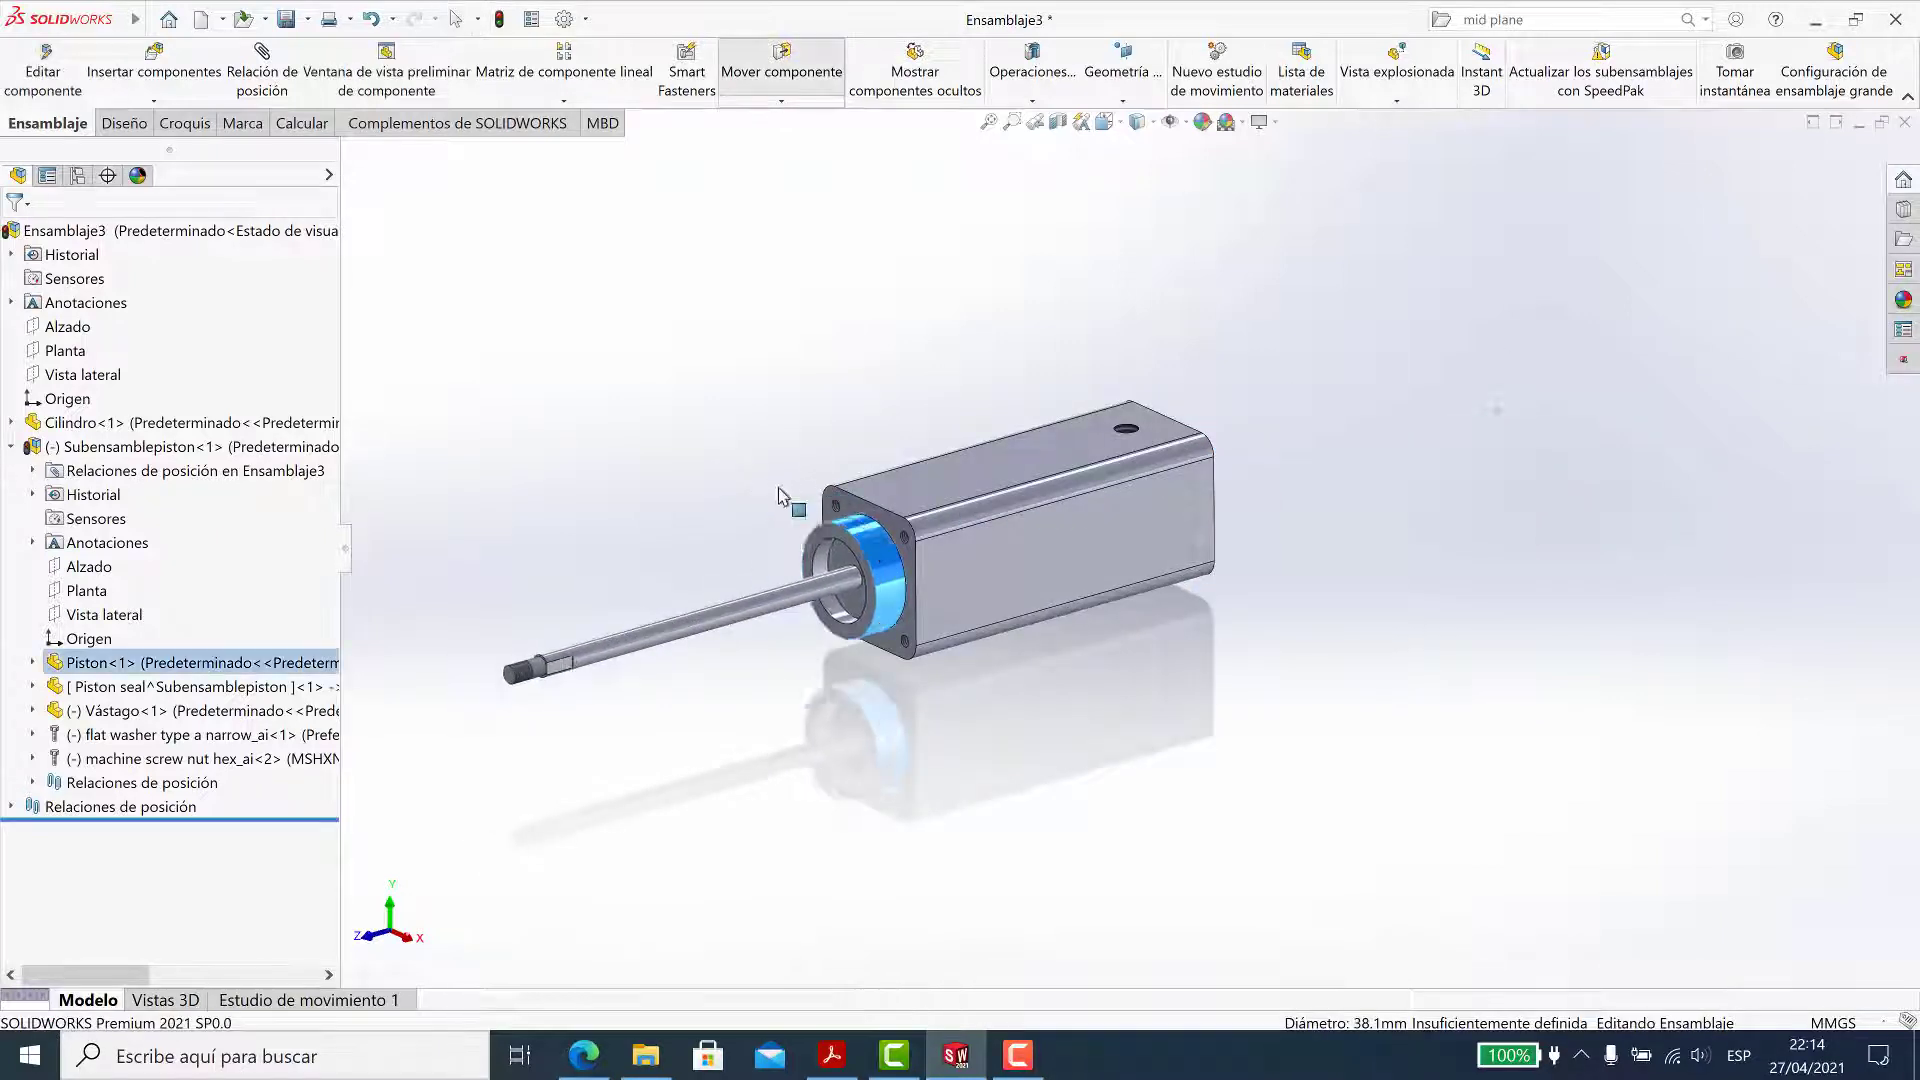
left_click_drag(966, 437, 1071, 637)
left_click(1222, 690)
scroll(1222, 689, "up", 2)
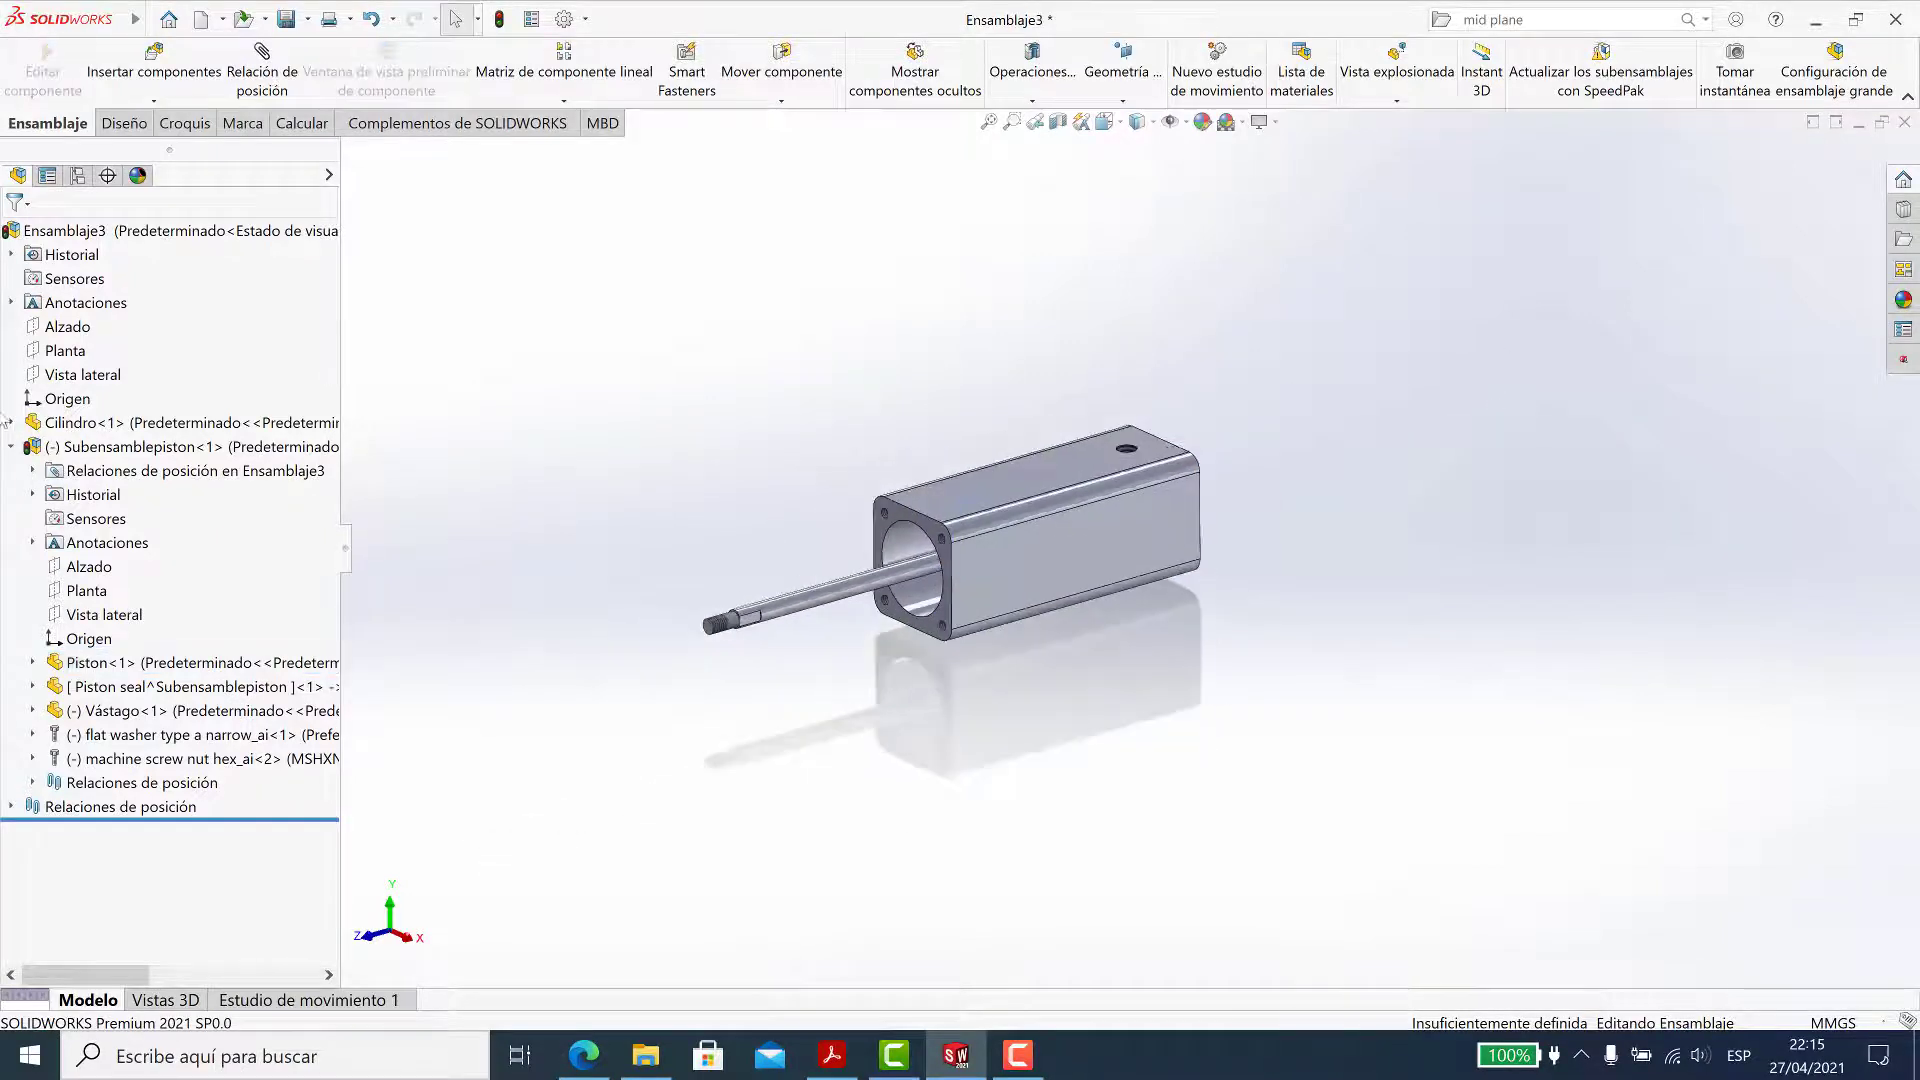
Cut the assembly with a section view on the Vista lateral plane
left_click(44, 372)
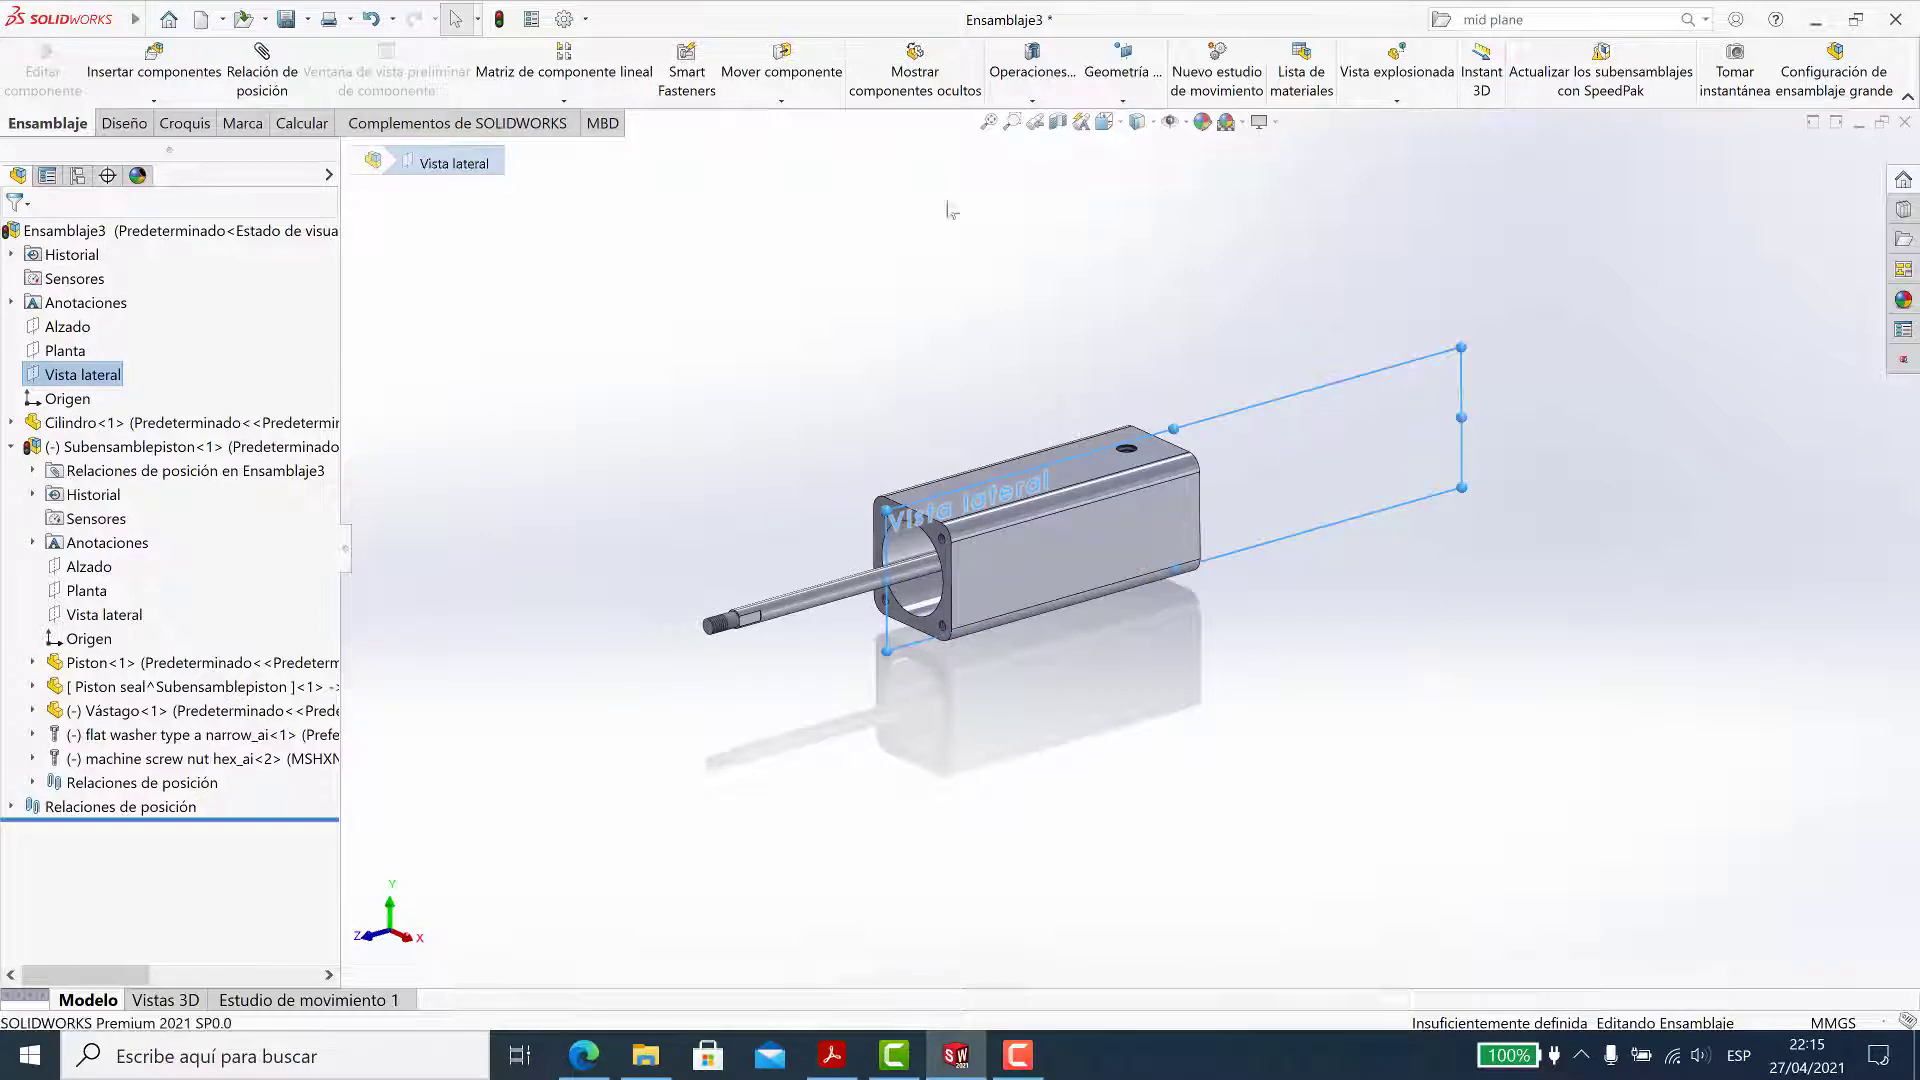
left_click(1057, 122)
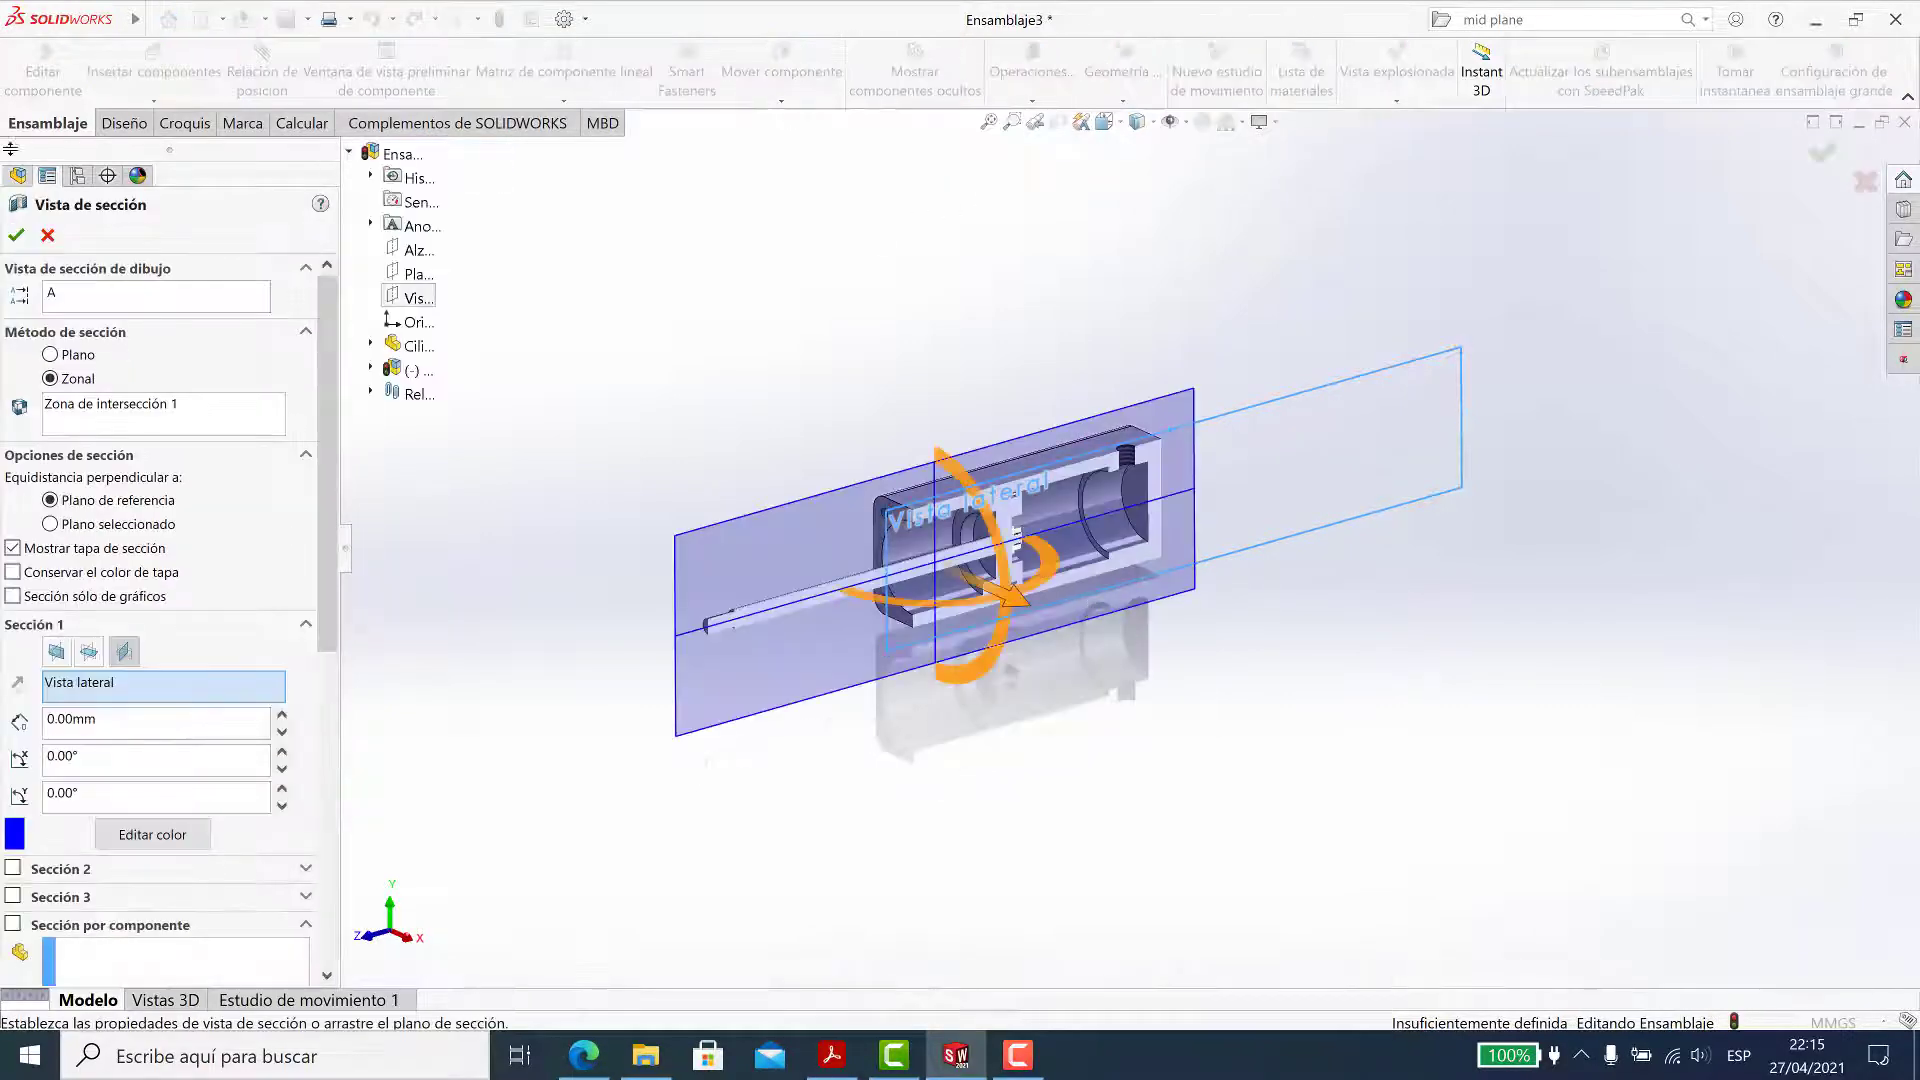
key("Return")
scroll(1345, 373, "down", 3)
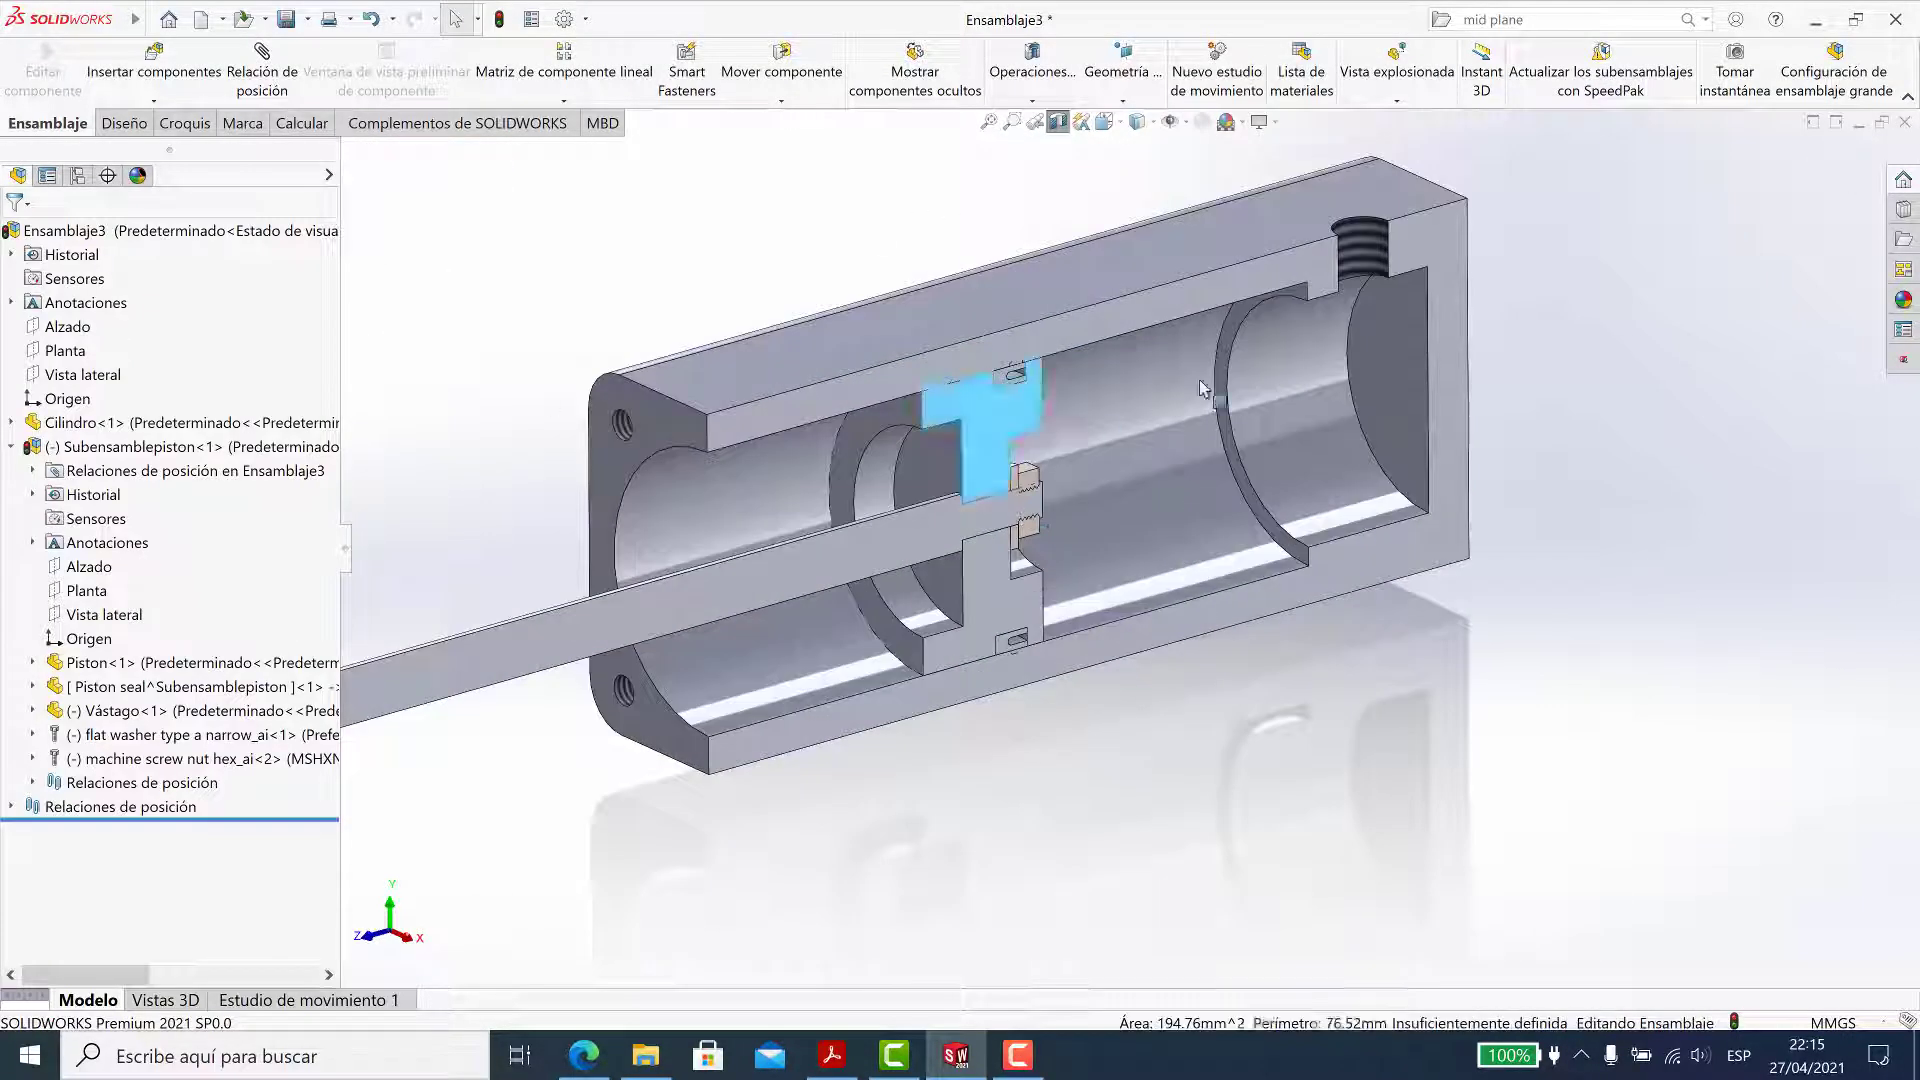
middle_click_drag(1345, 373, 1185, 454)
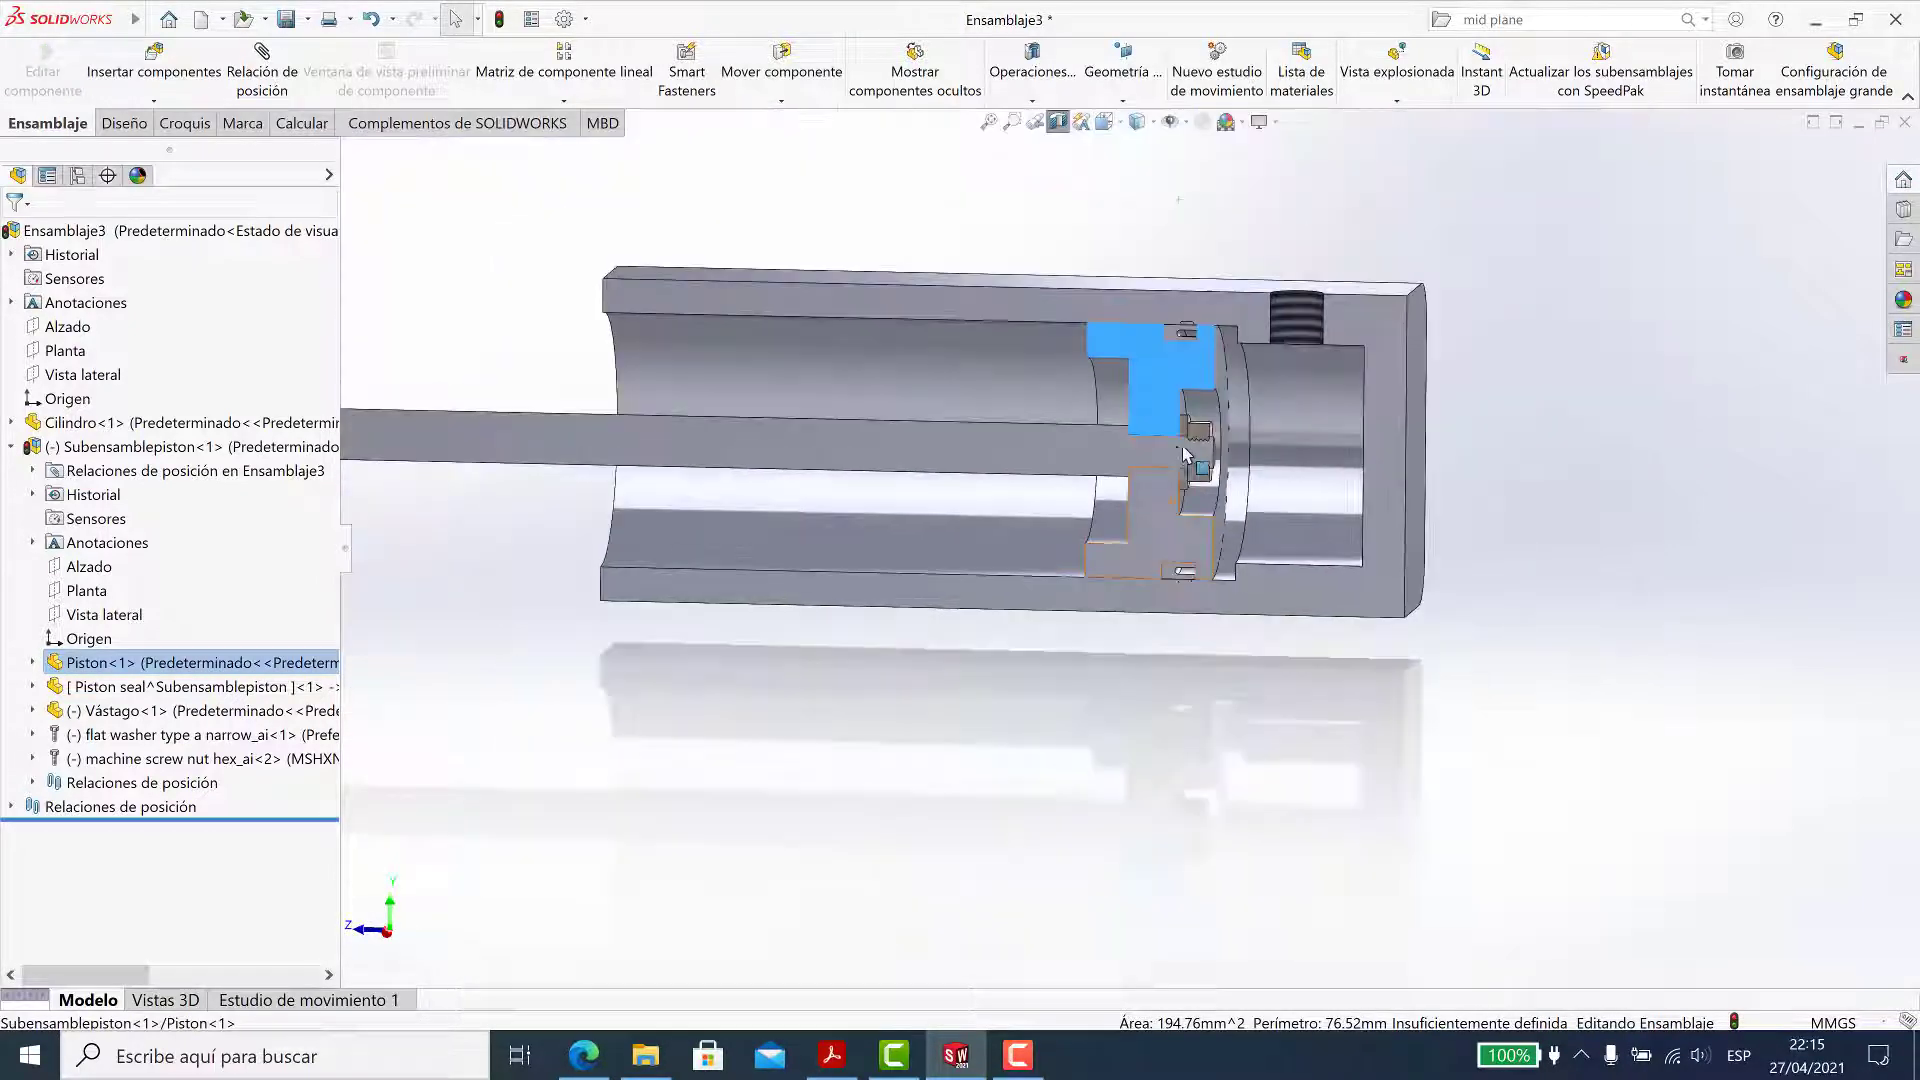
scroll(1185, 455, "down", 2)
Move the piston left inside the cylinder and collapse its subassembly node
mouse_move(1185, 455)
left_mouse_down()
mouse_move(1176, 478)
mouse_move(751, 538)
mouse_move(567, 527)
left_mouse_up()
scroll(1176, 478, "up", 3)
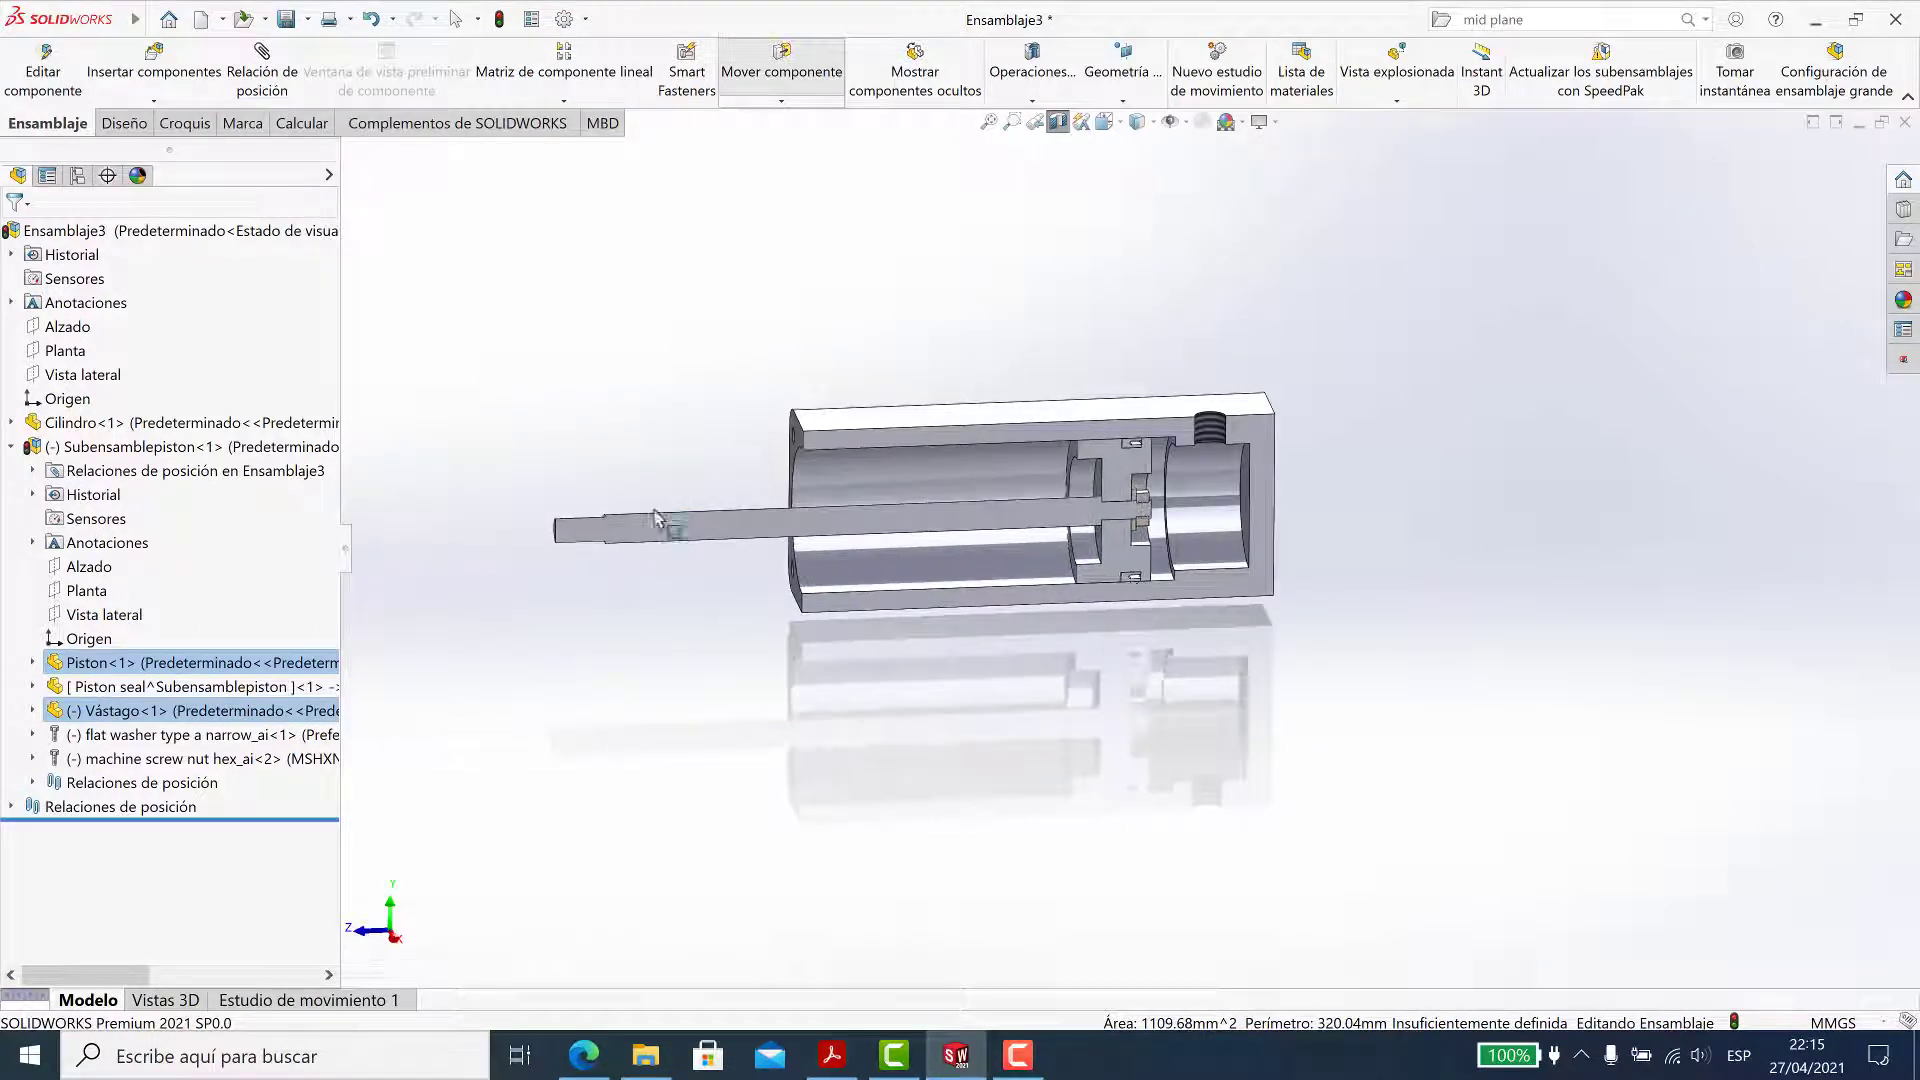
middle_click_drag(567, 527, 1065, 585)
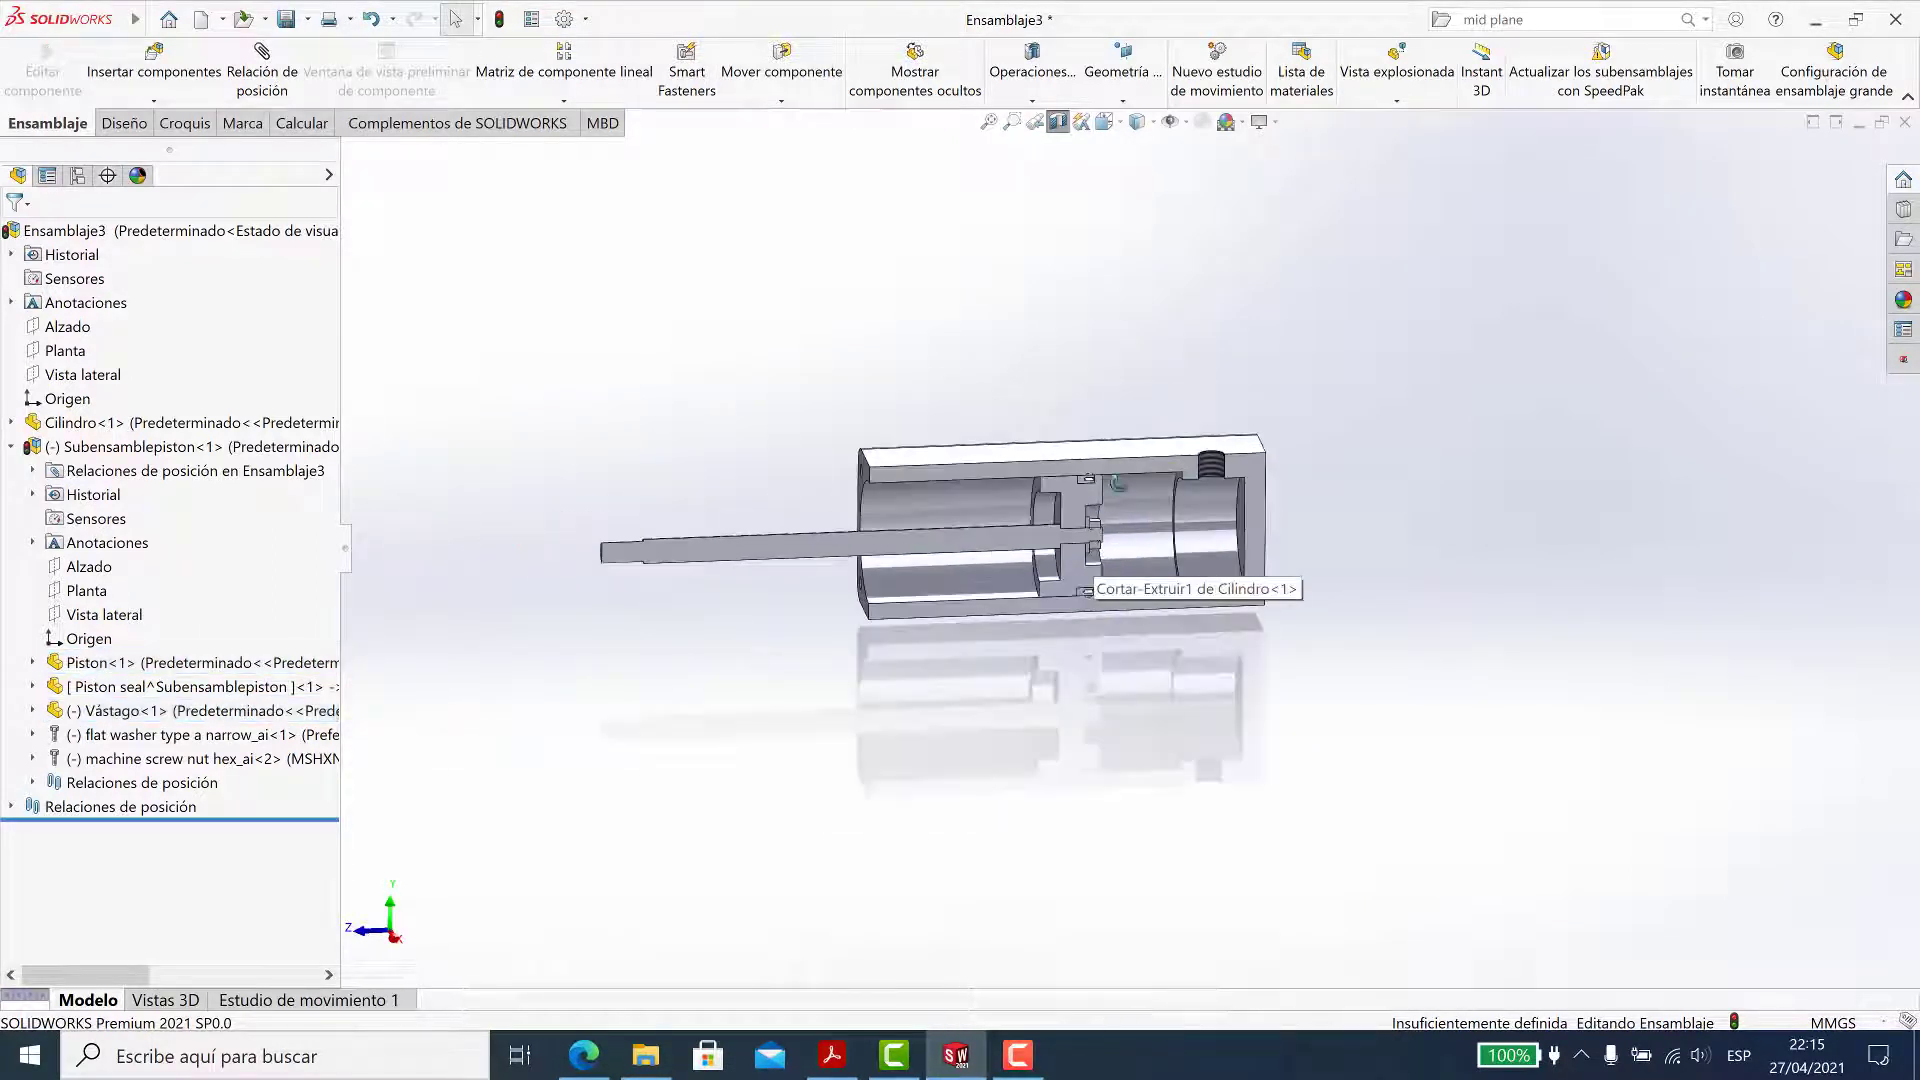
middle_click_drag(1159, 537, 560, 519)
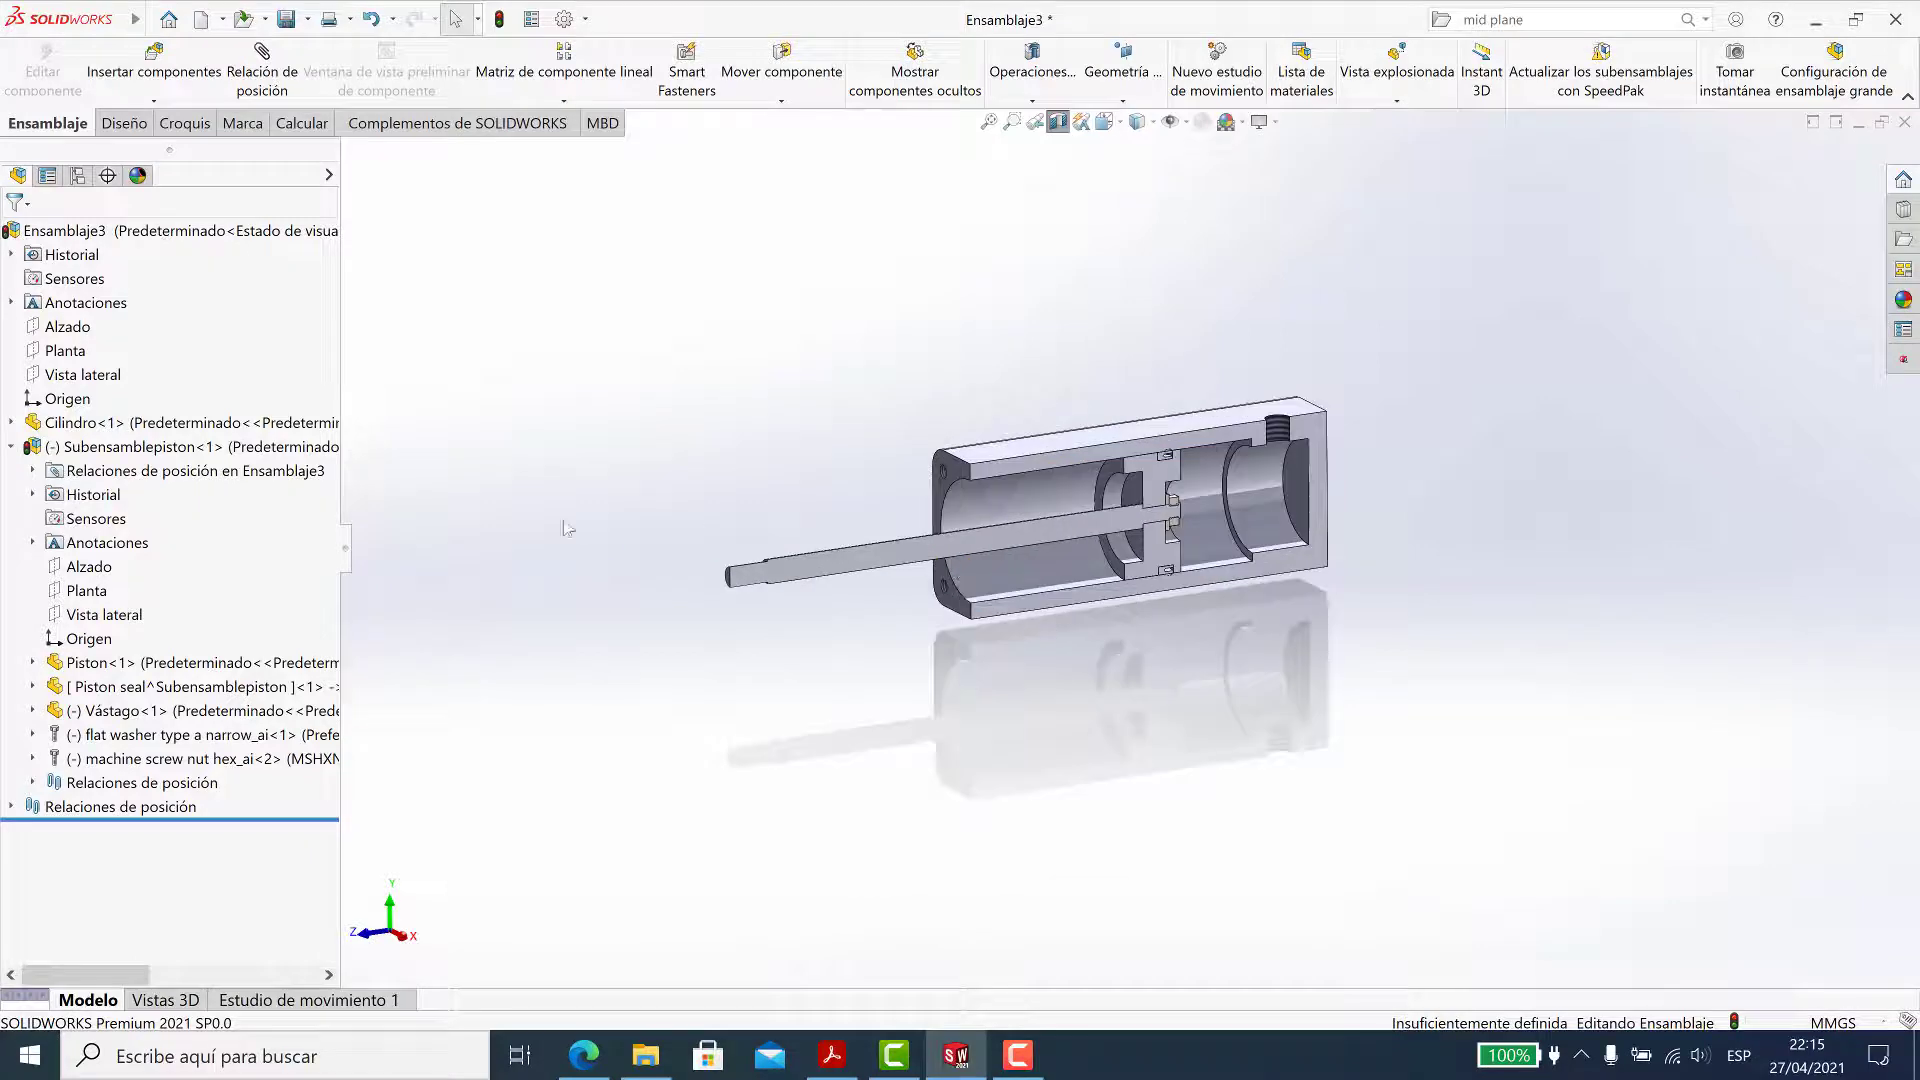
left_click(11, 447)
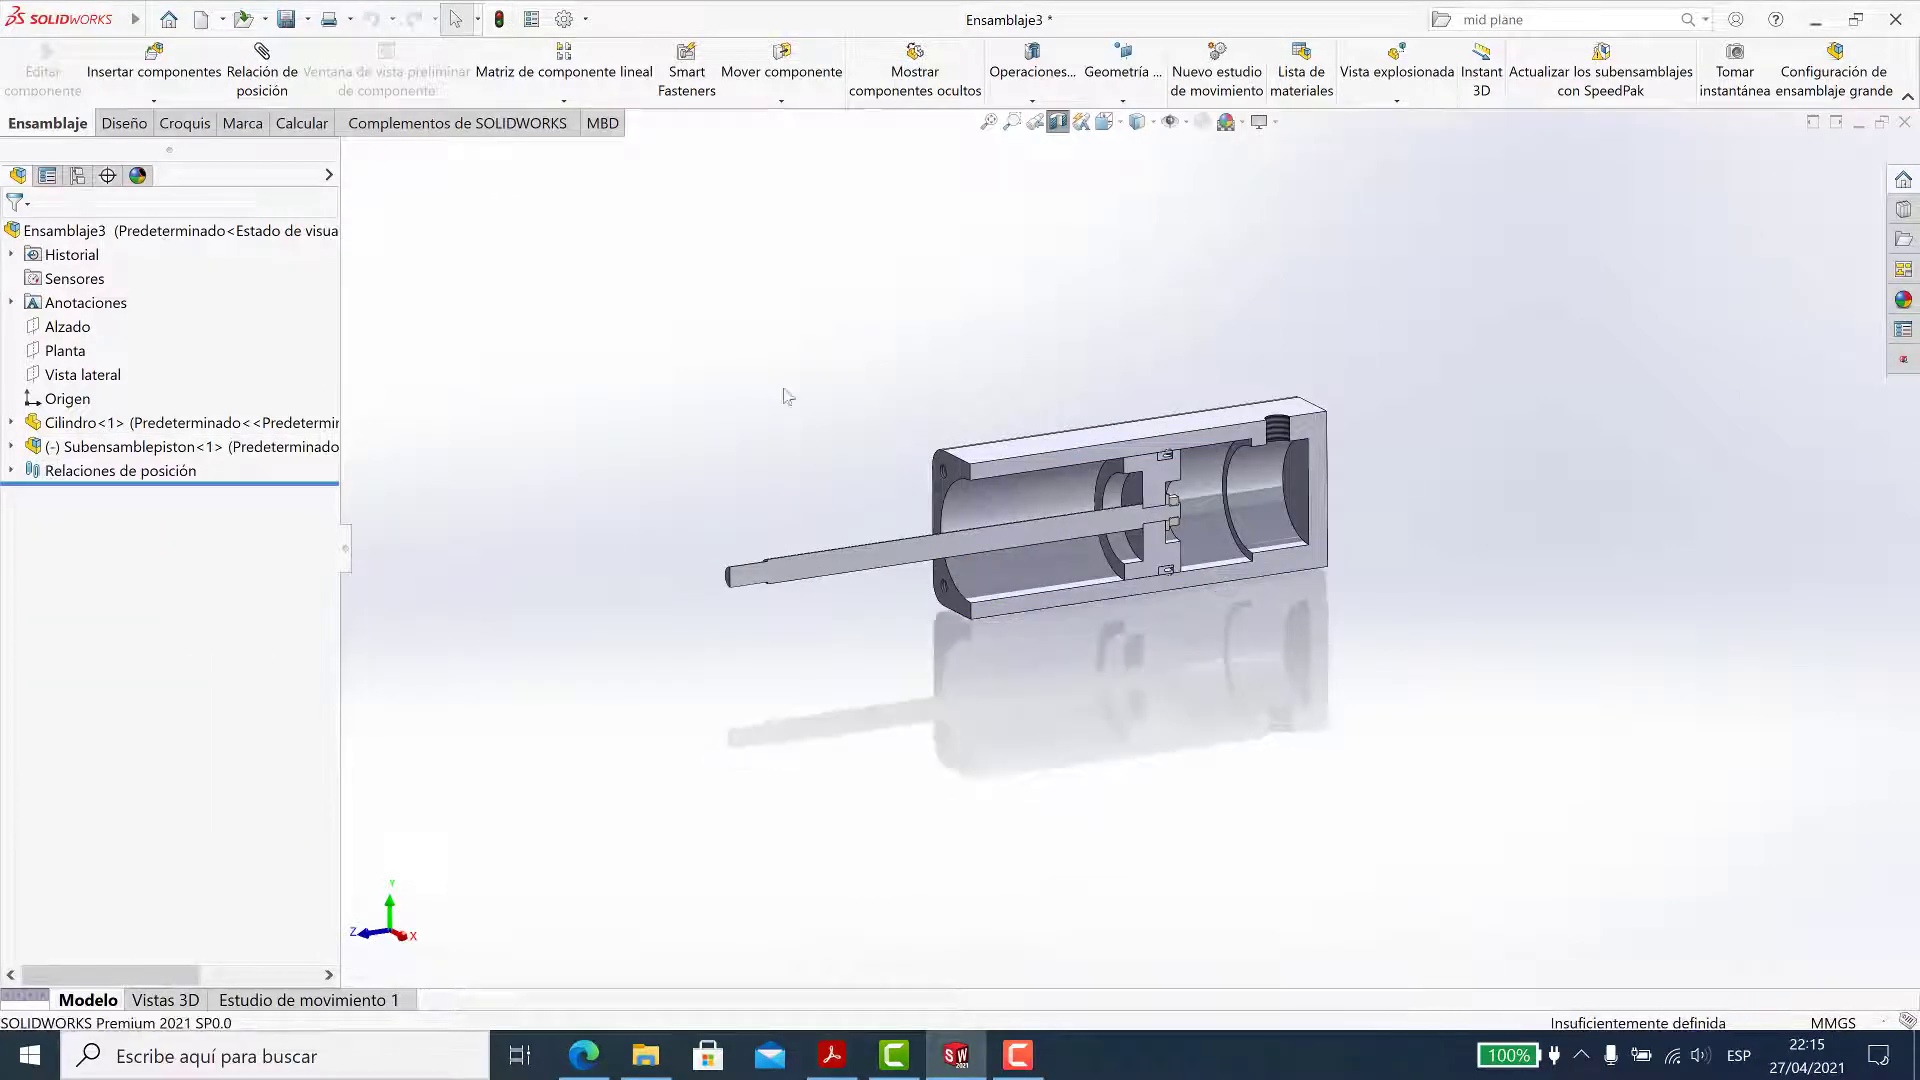
Insert Muelle.SLDPRT beside the cylinder and make the spring visible
left_click(213, 72)
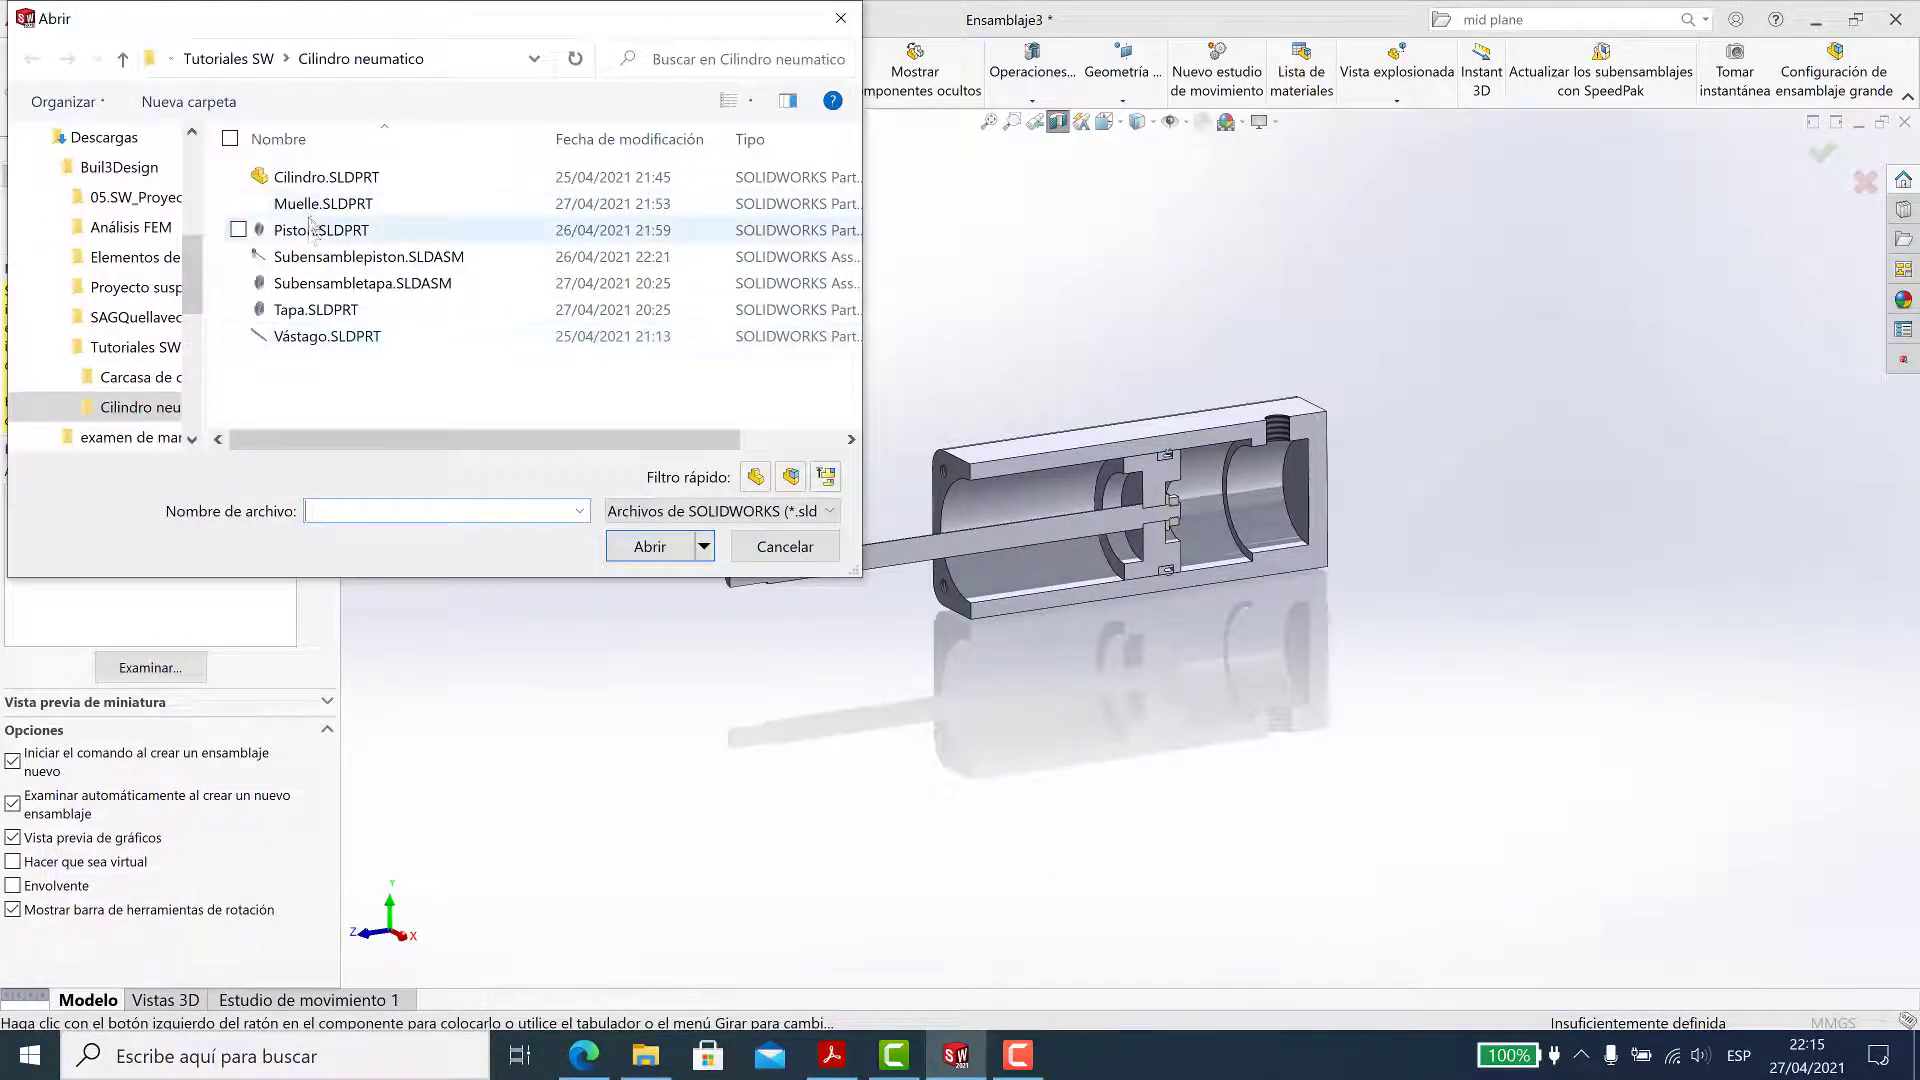
left_click(316, 207)
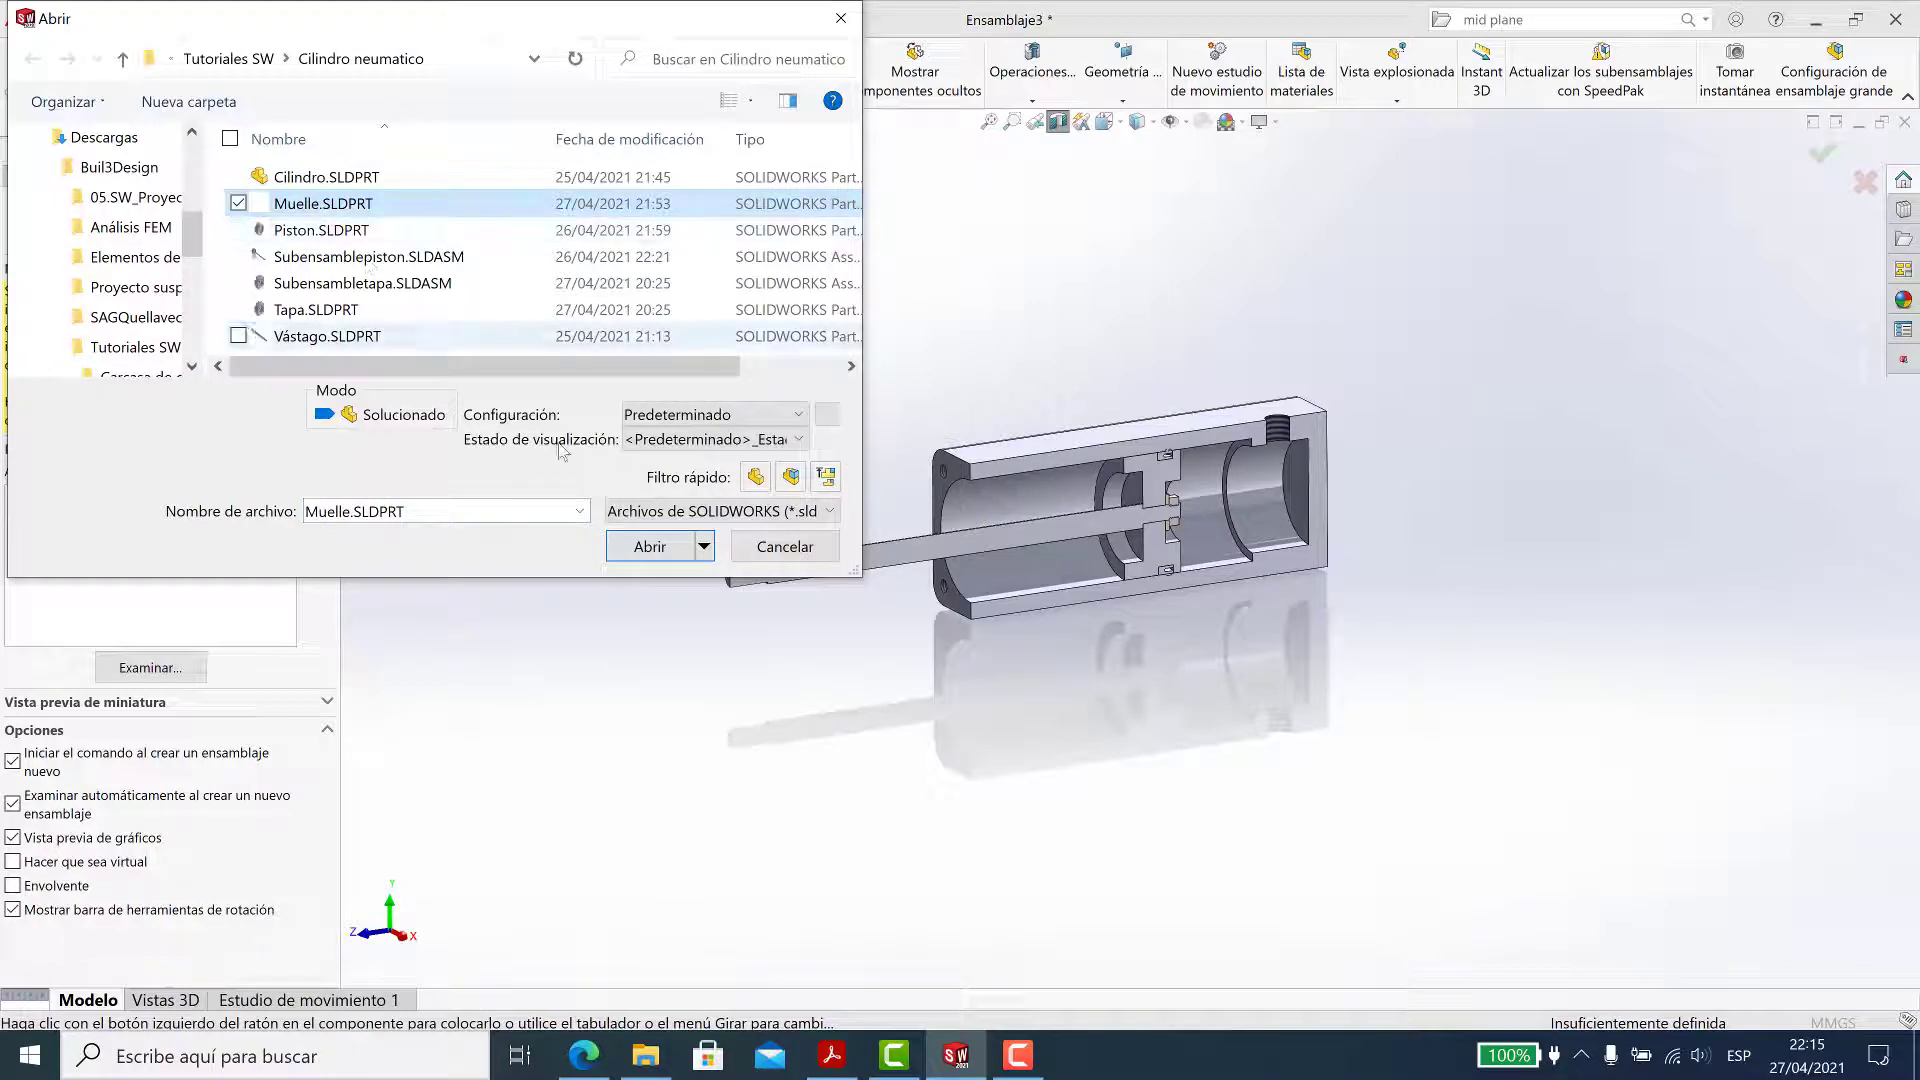
left_click(650, 546)
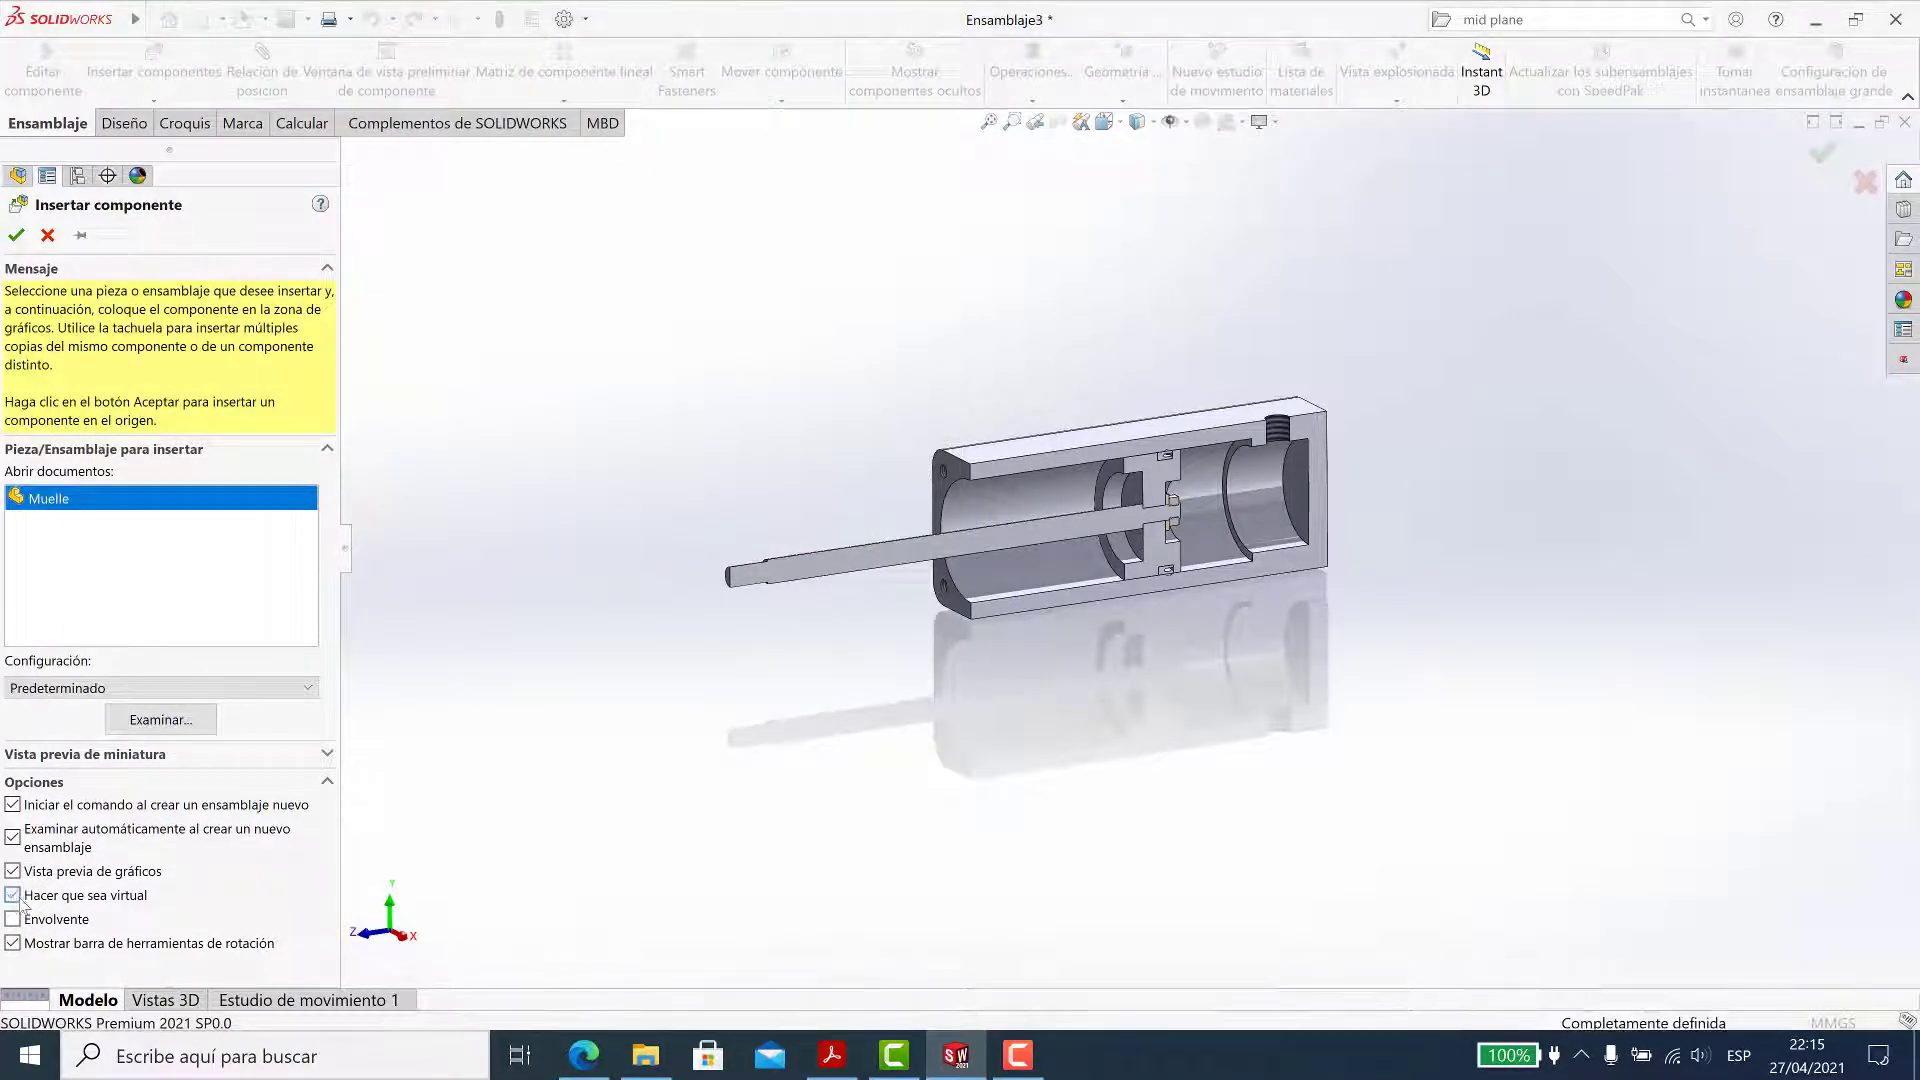
left_click(718, 415)
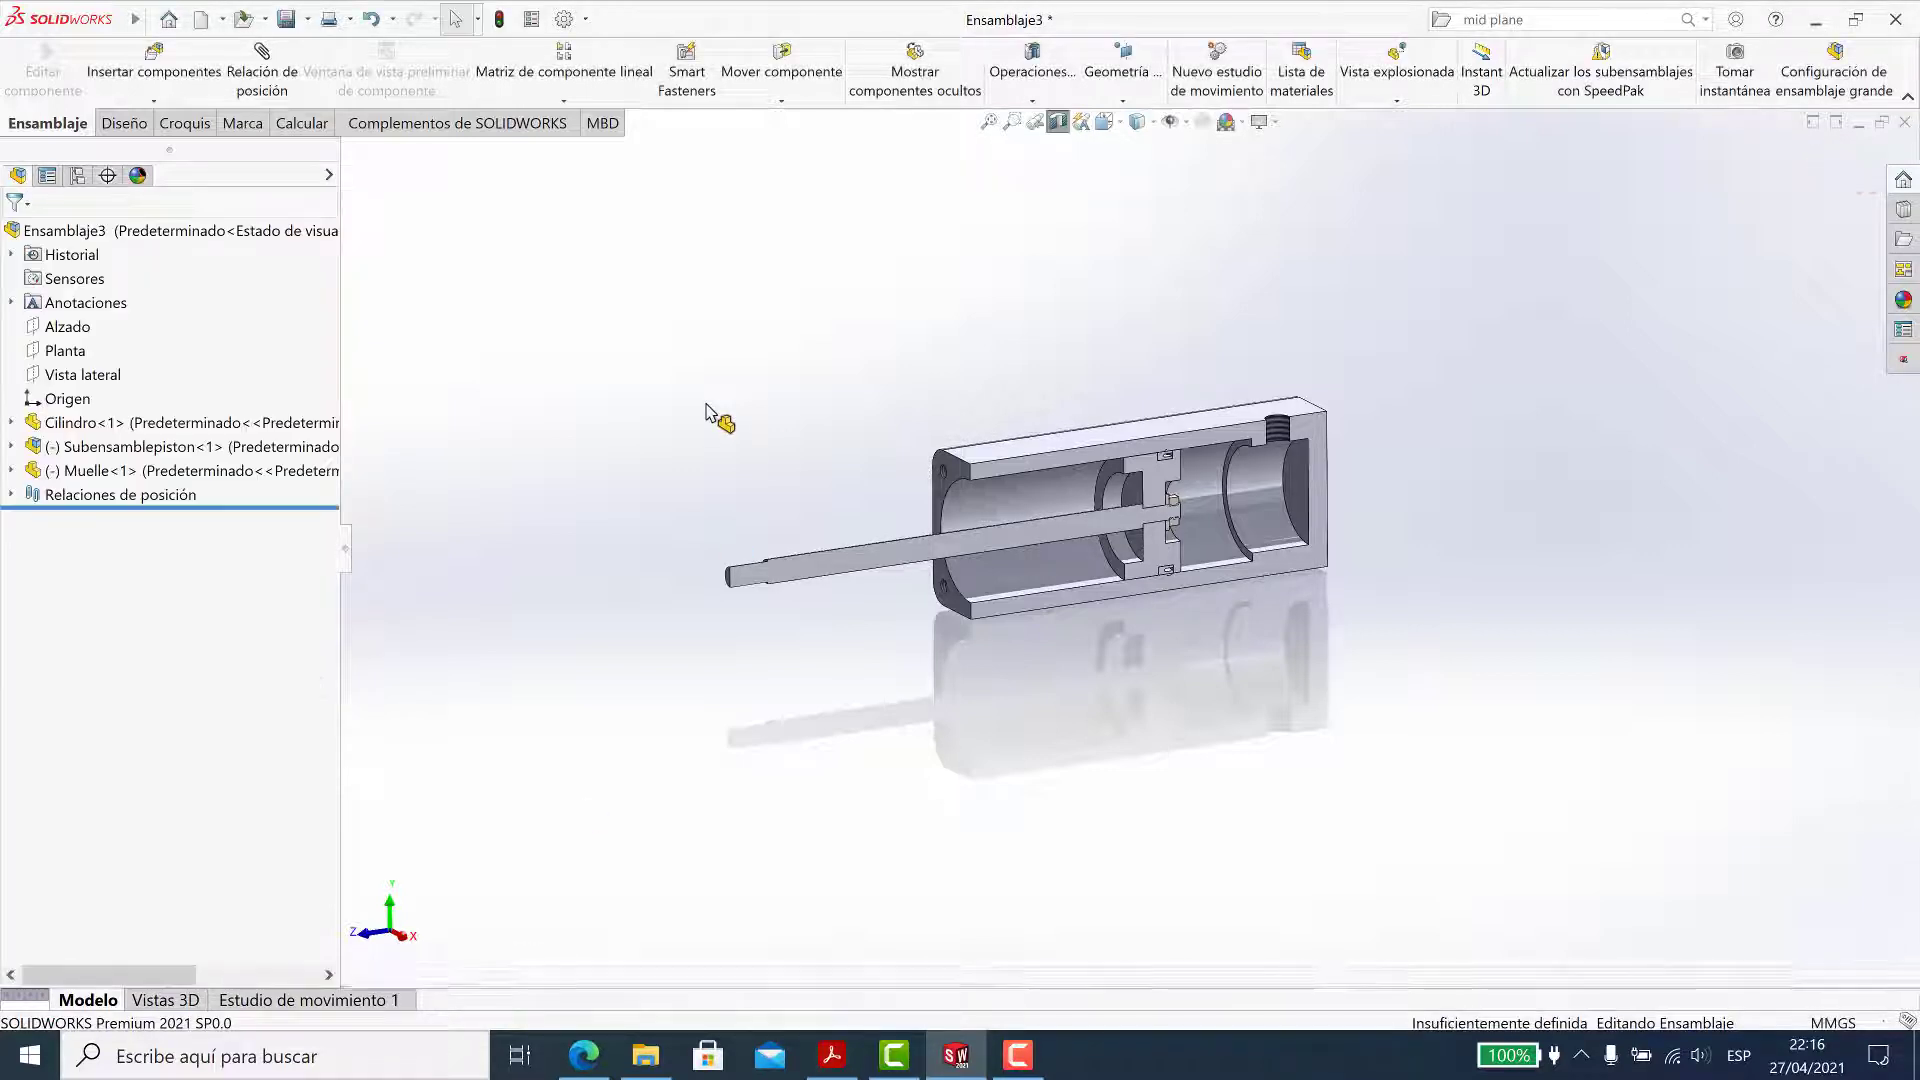
left_click(139, 476)
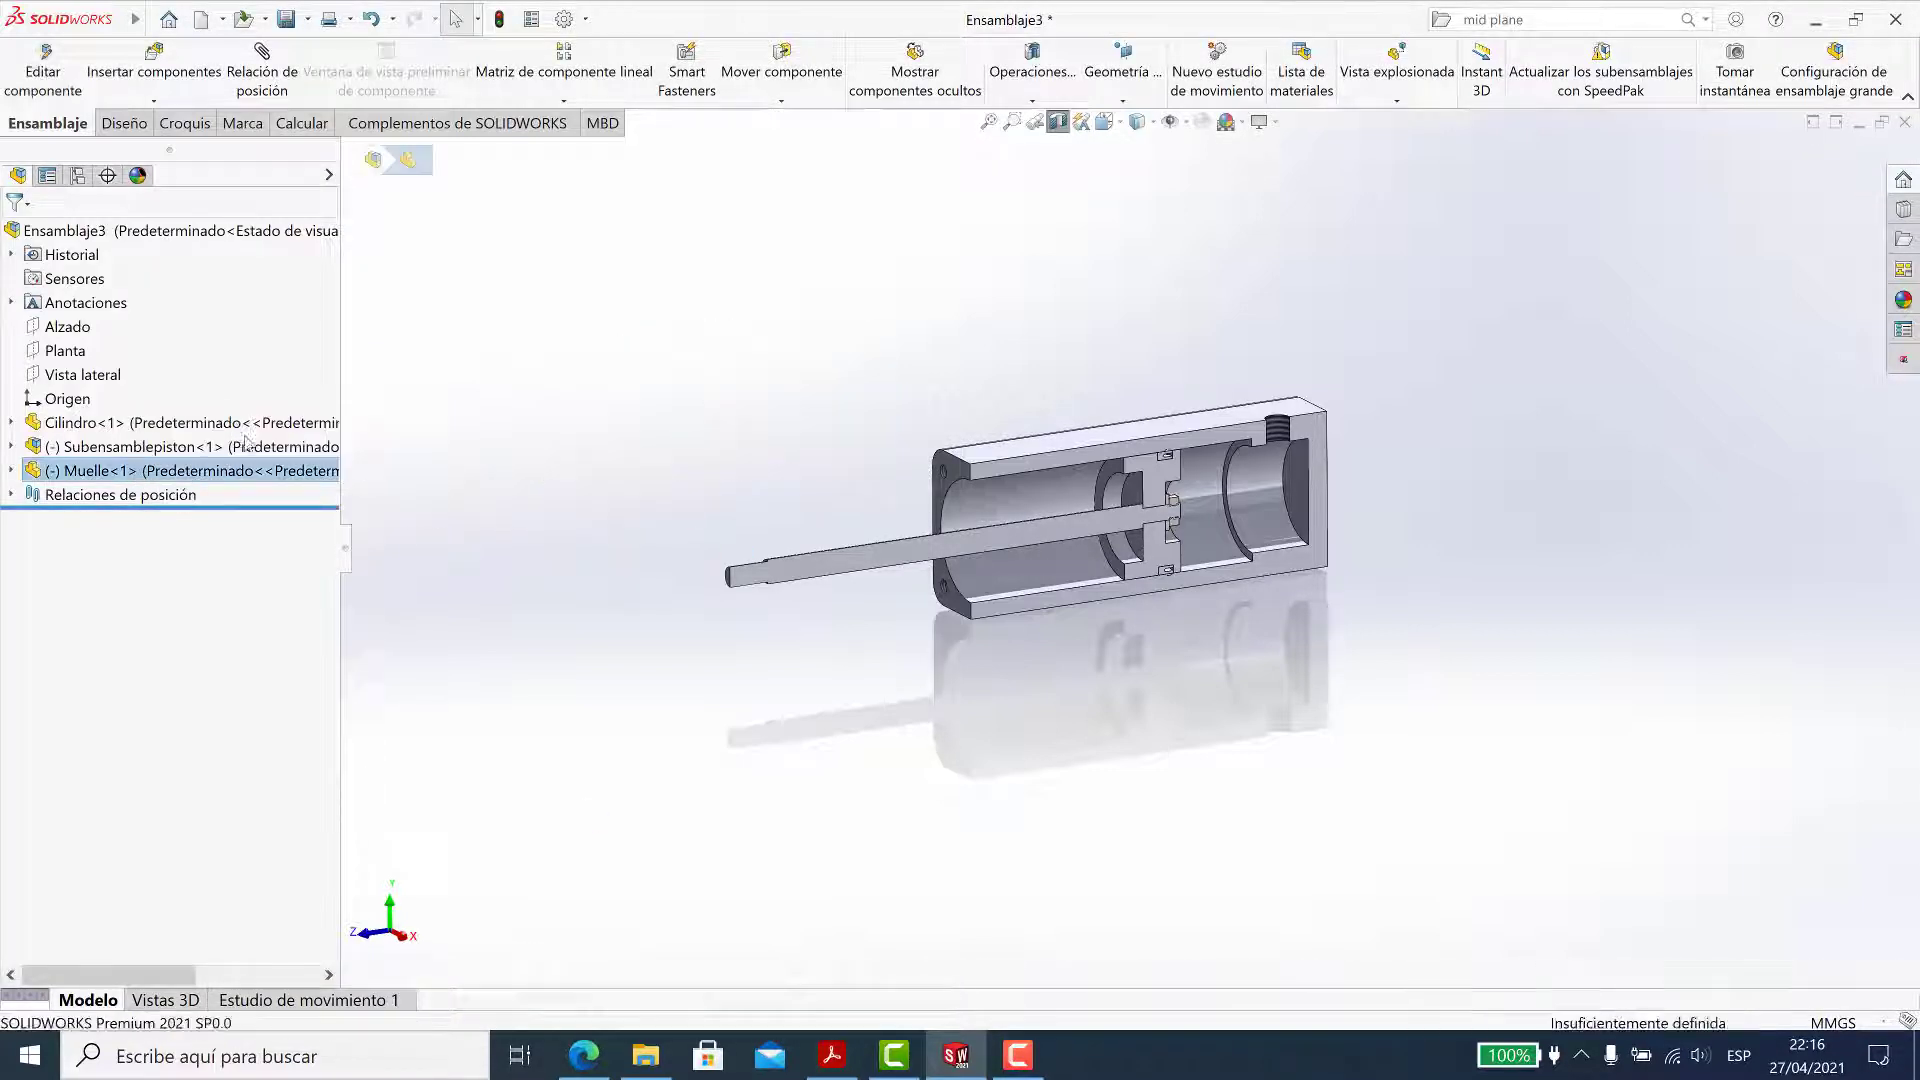
left_click(173, 423)
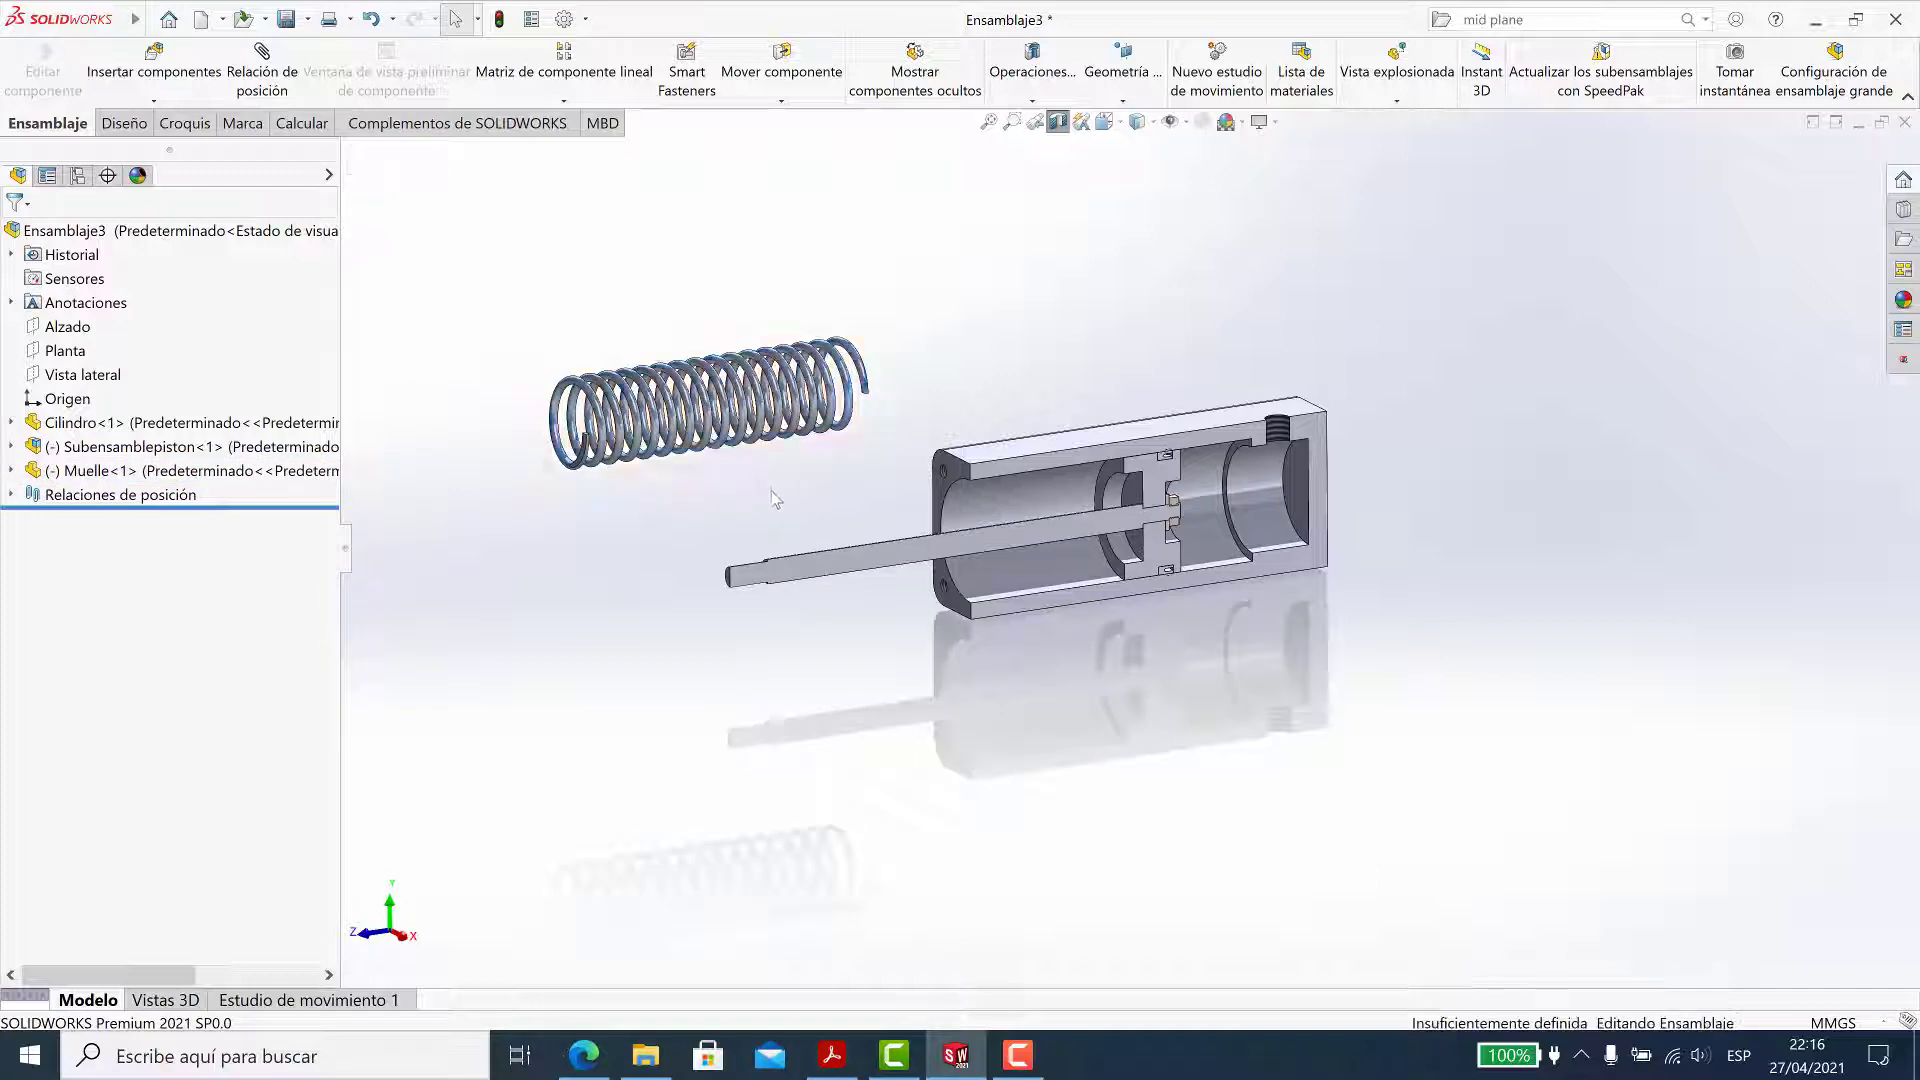
scroll(782, 487, "down", 2)
left_click(776, 500)
left_click(836, 330)
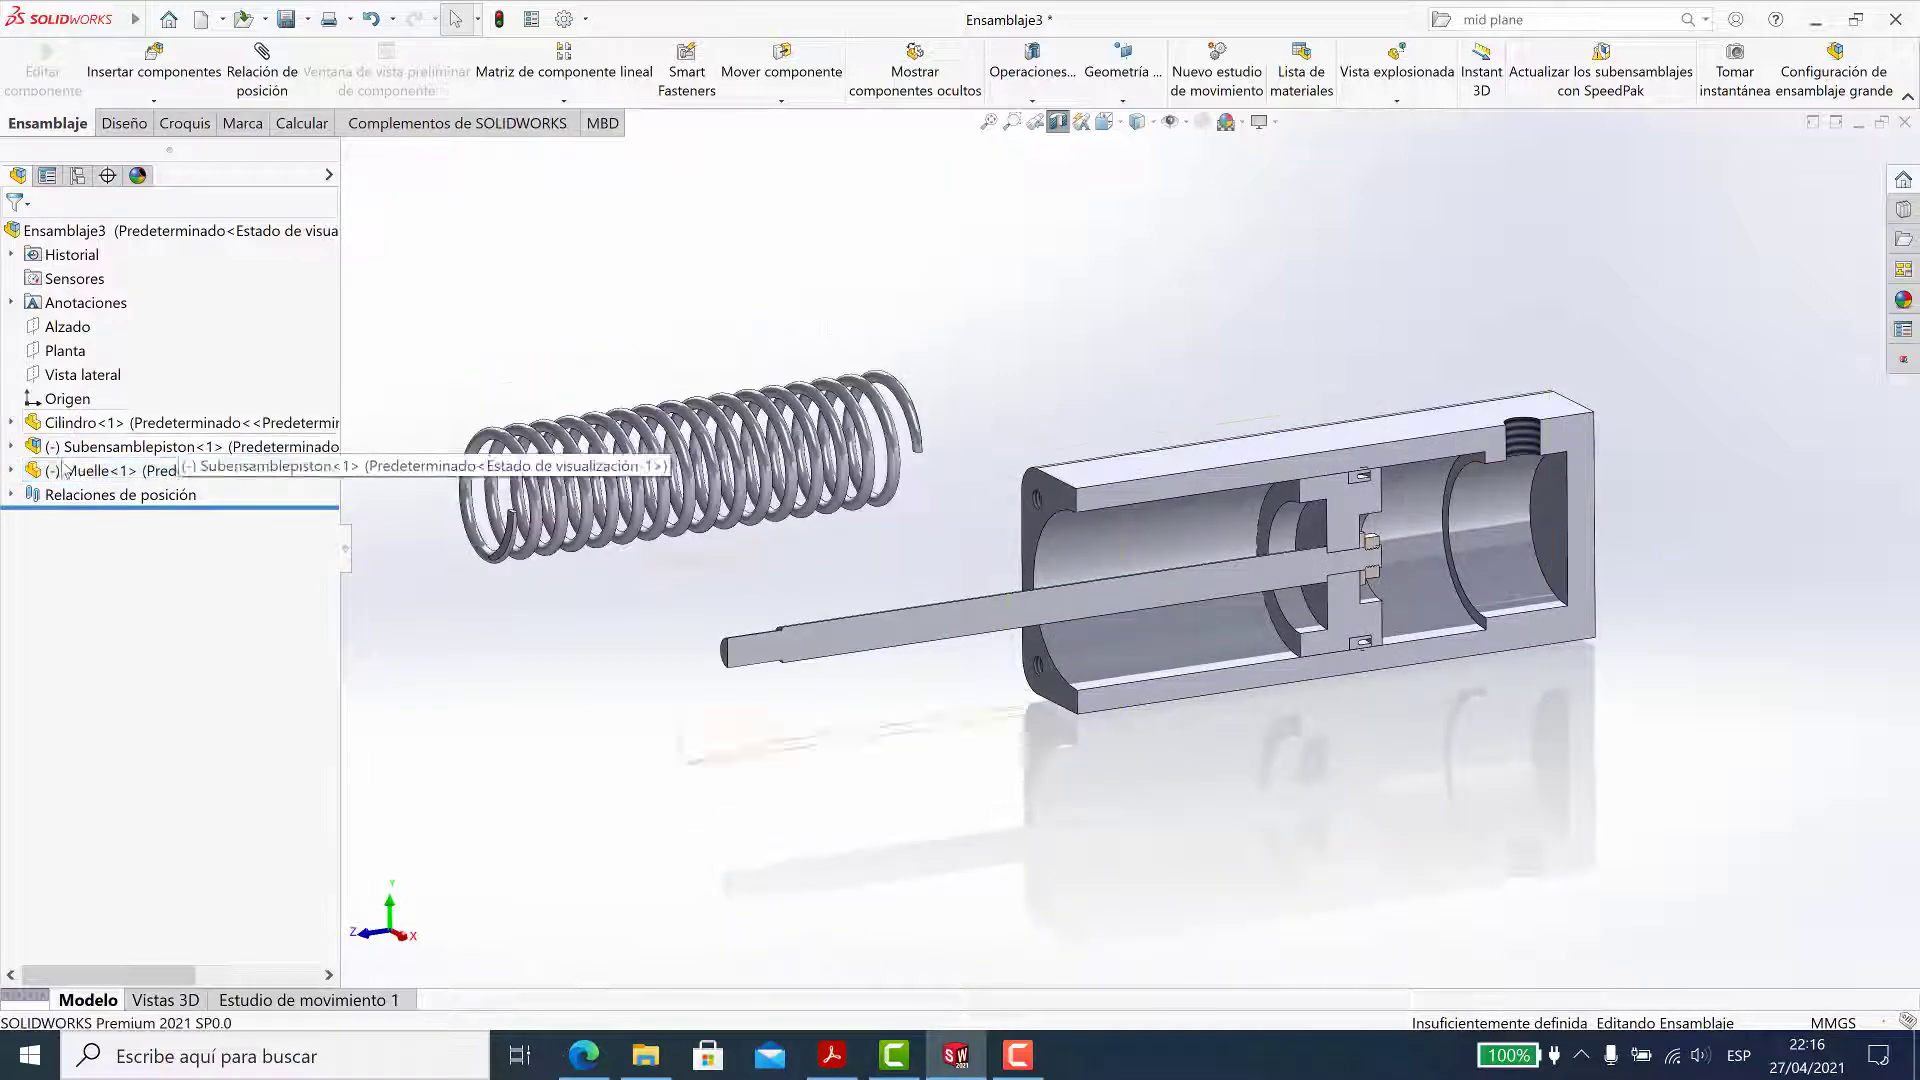
Show the spring's Croquis3 centre-line sketch from its Barrer1 sweep
left_click(11, 470)
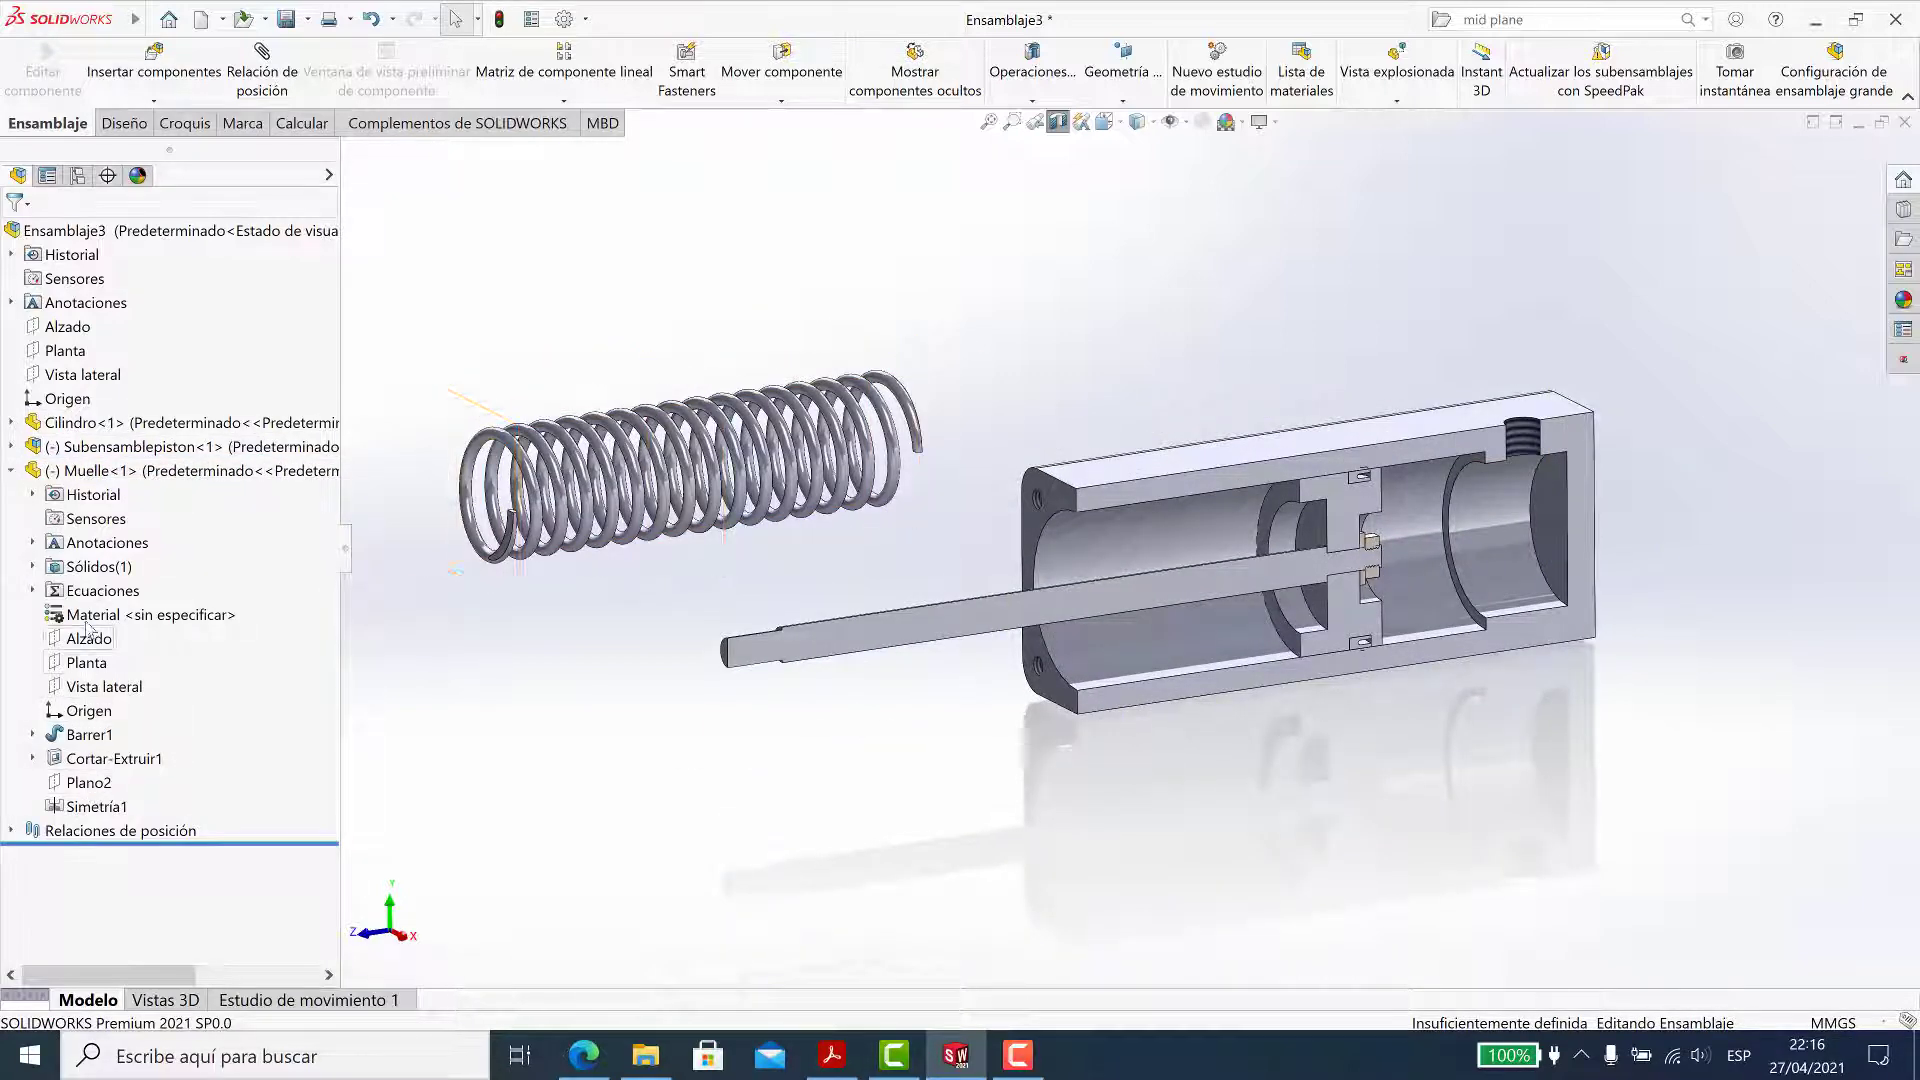
left_click(33, 735)
left_click(128, 770)
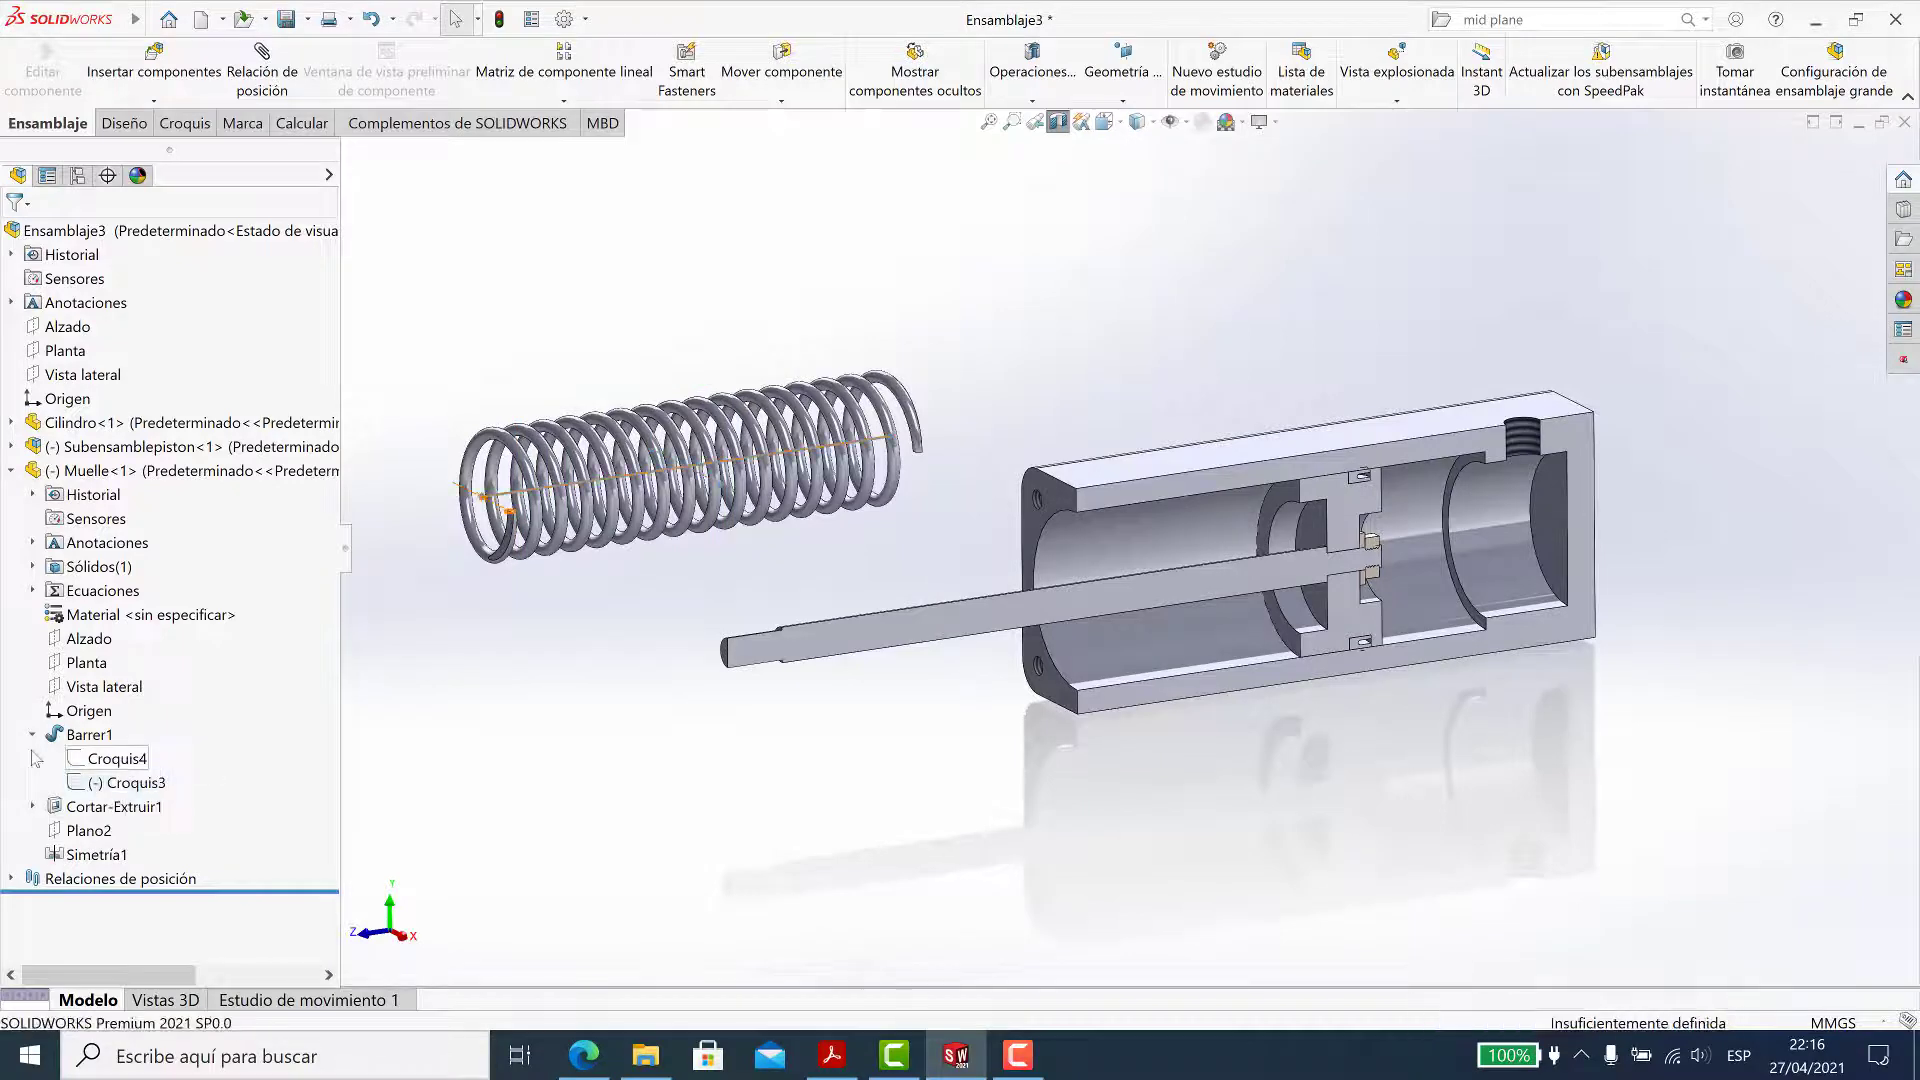
key("shift+c")
middle_click_drag(892, 465, 1010, 567, "ctrl")
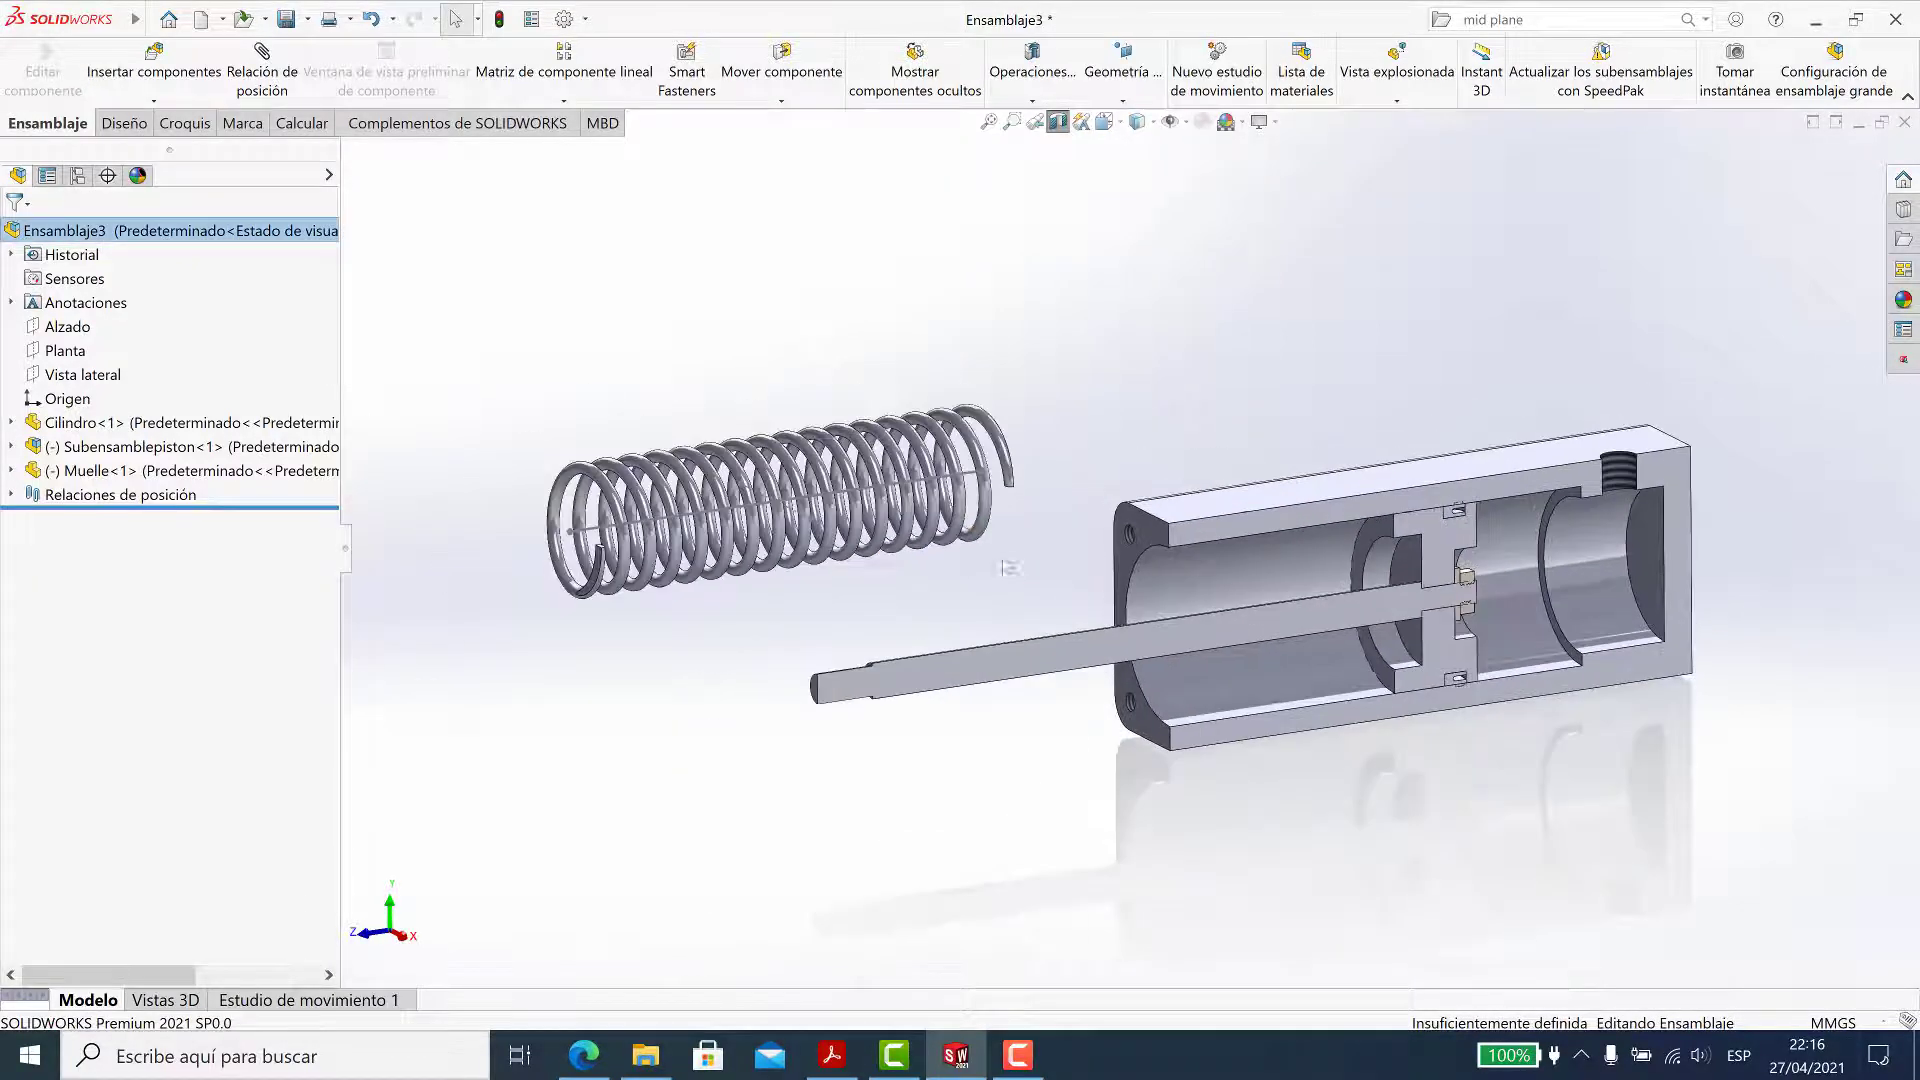
left_click(1186, 124)
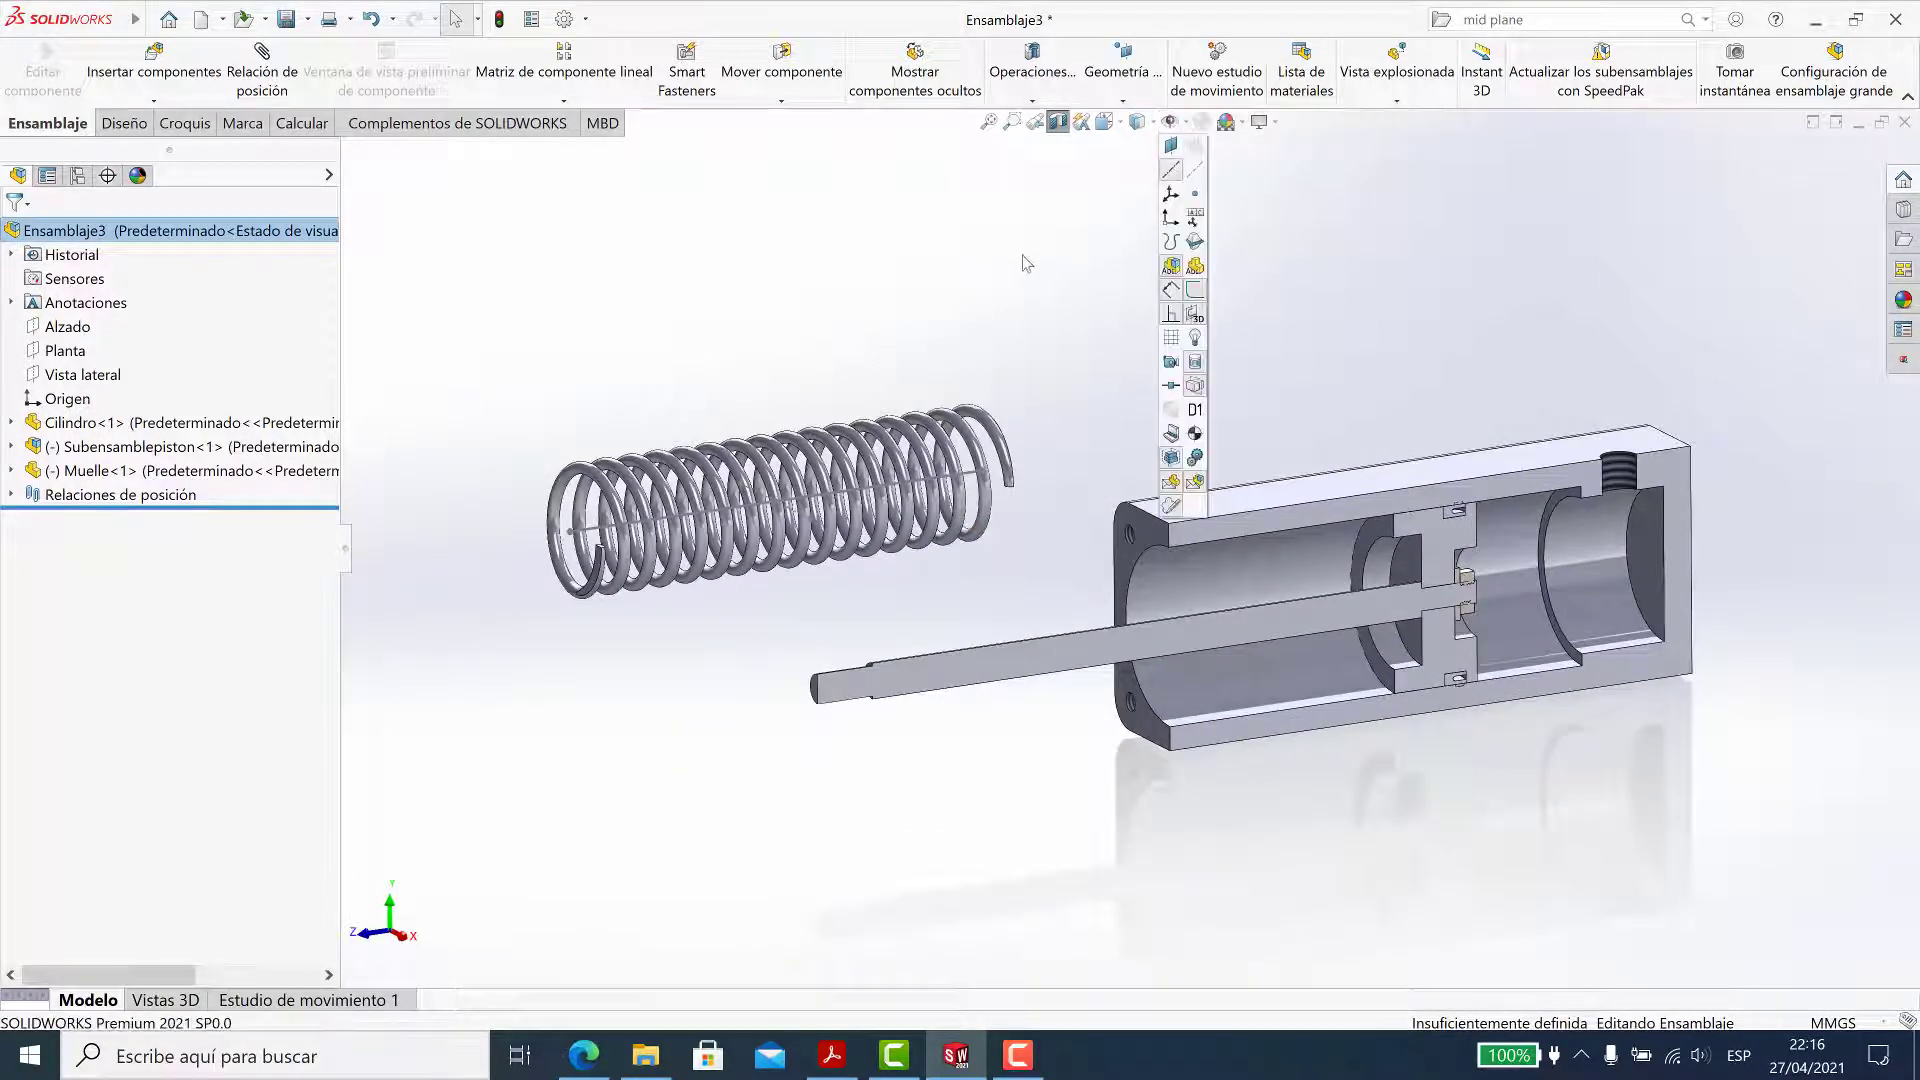
Show axes and mate the spring's Croquis3 line coincident with the cylinder axis
left_click(1187, 124)
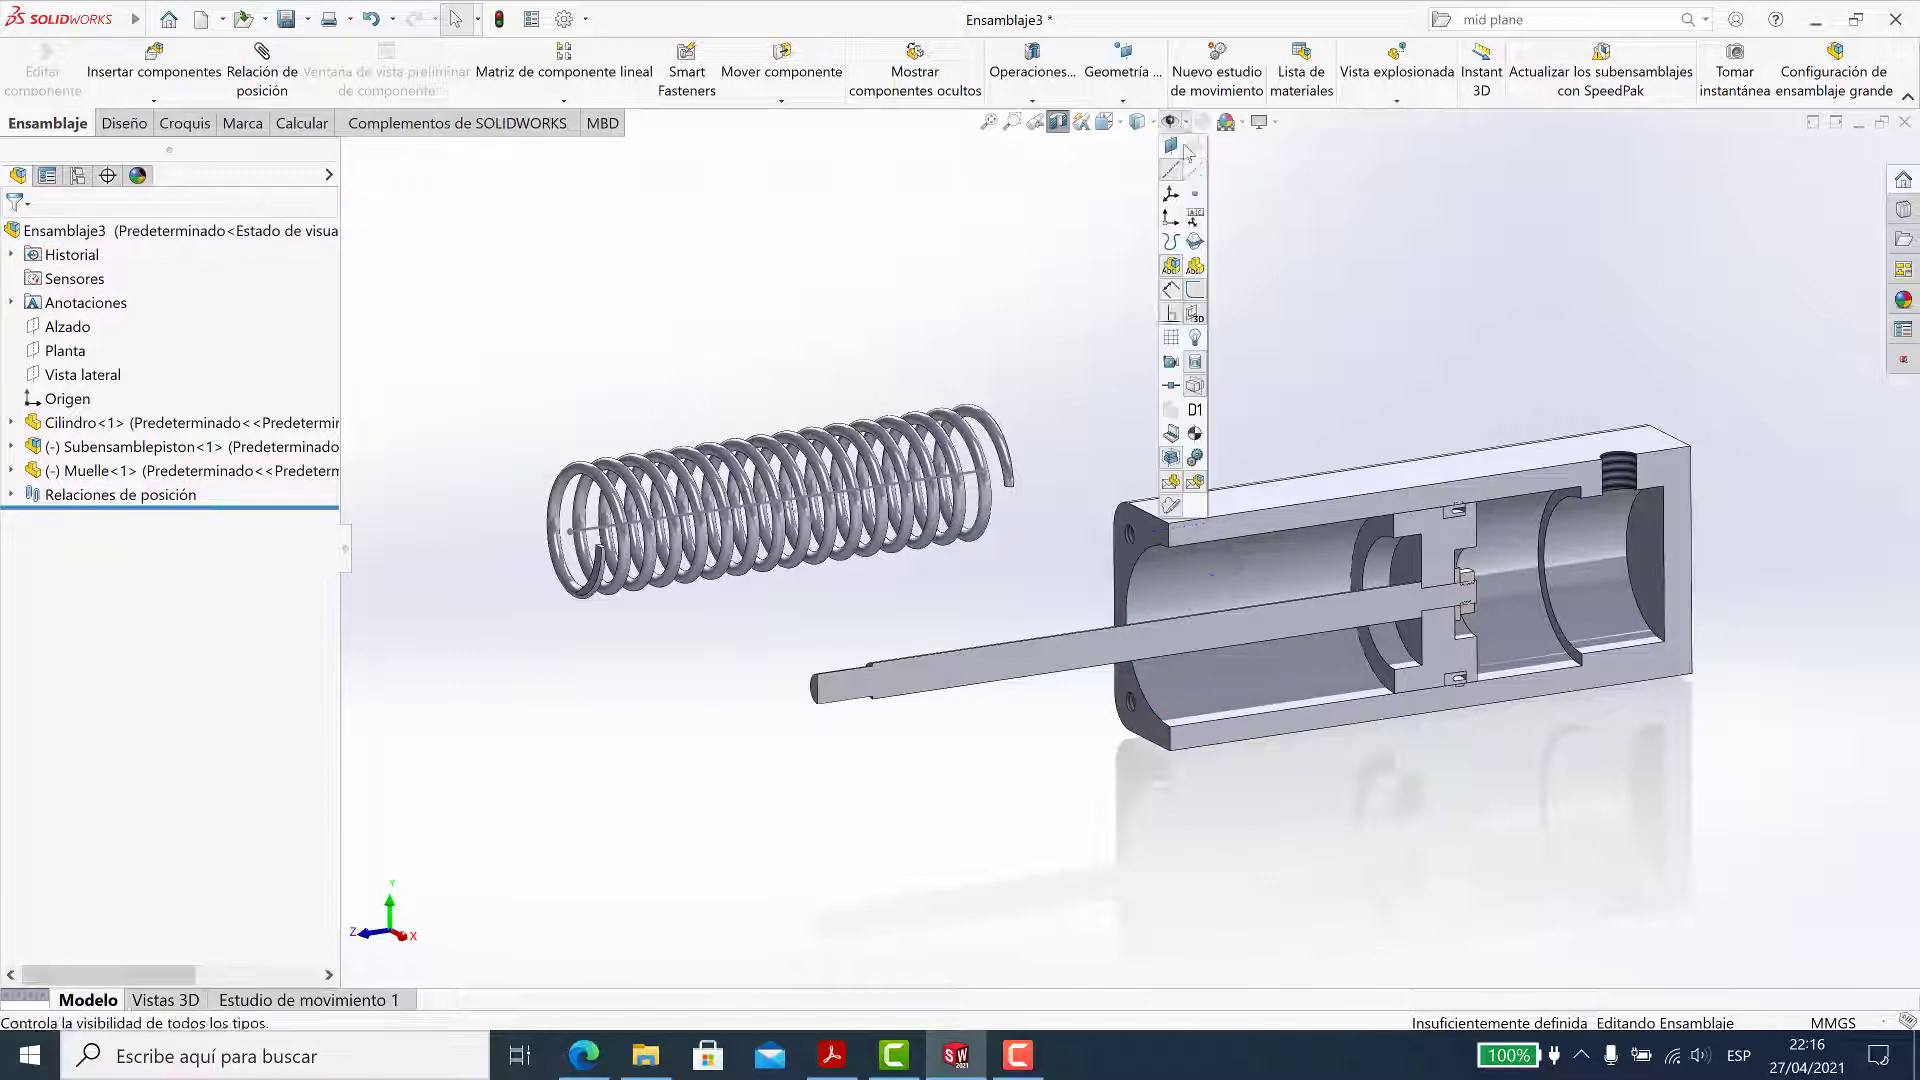
scroll(1010, 597, "down", 3)
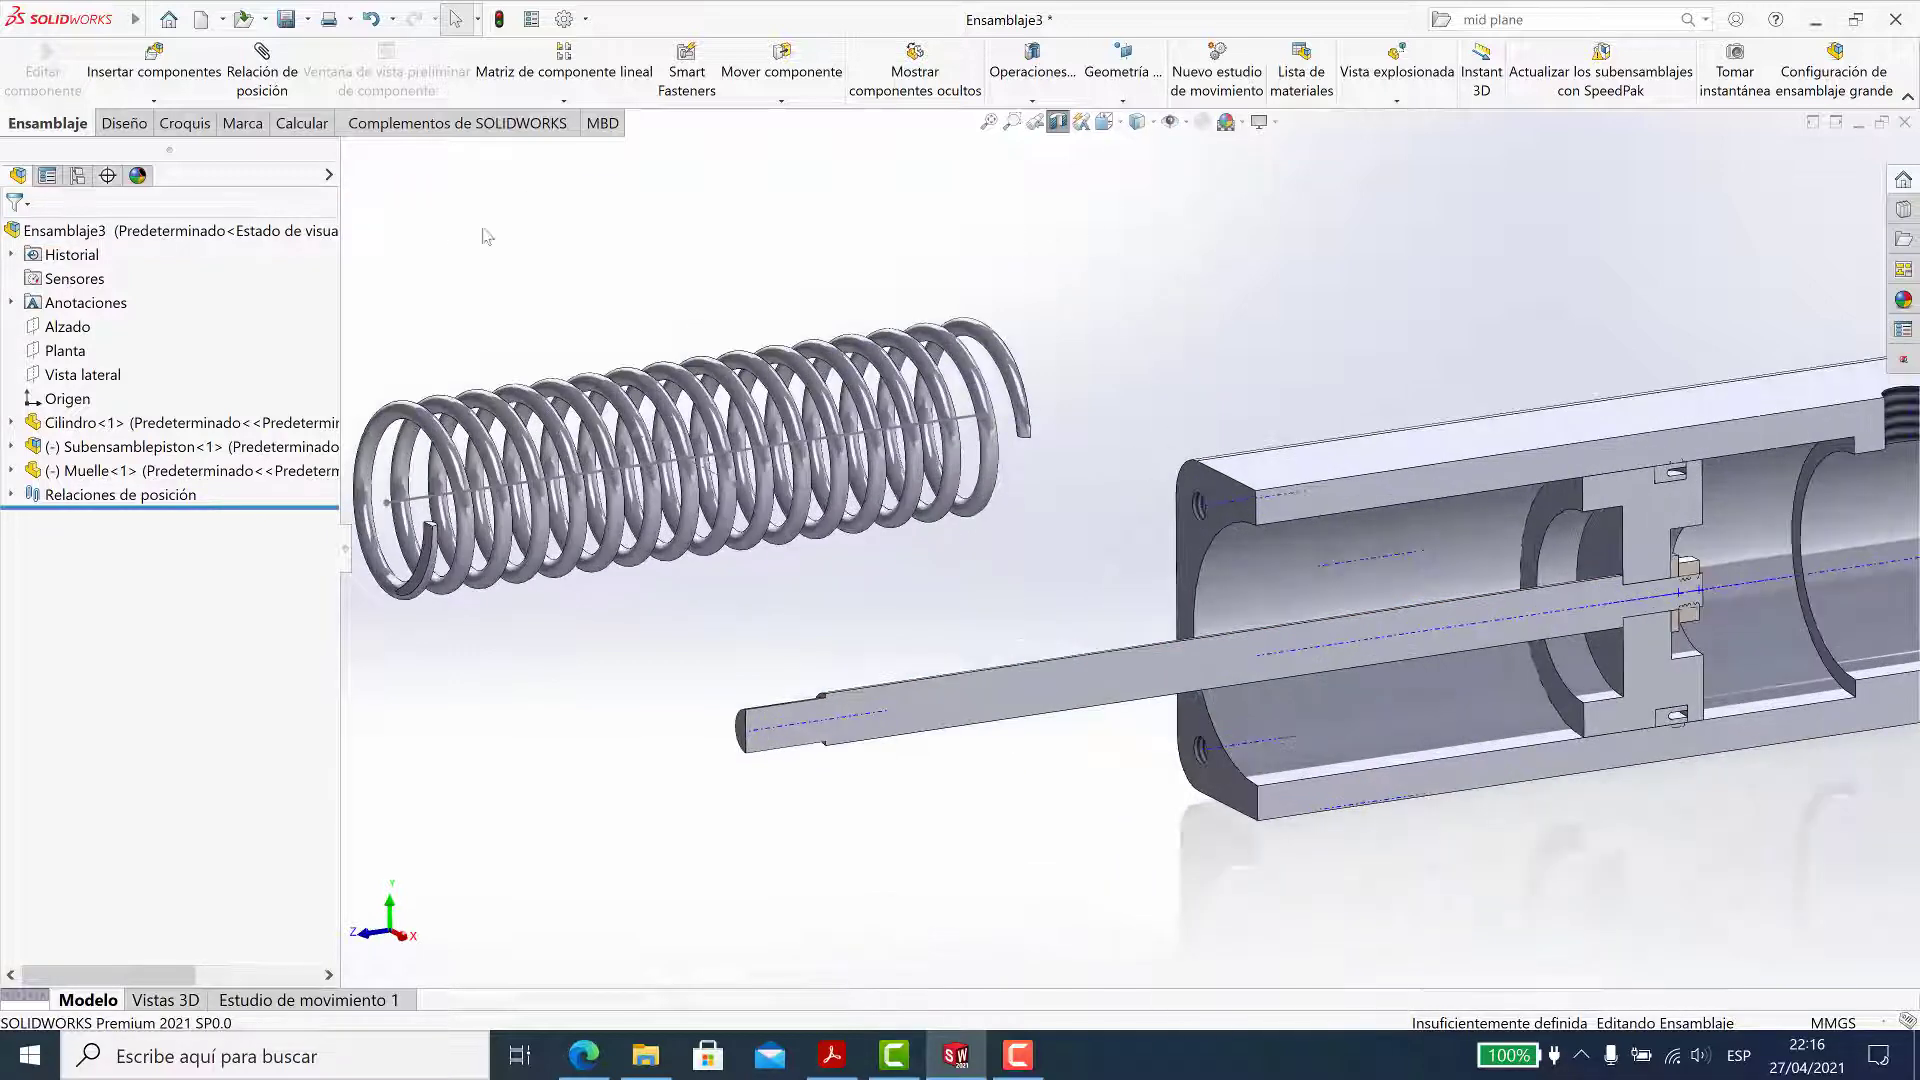
scroll(977, 420, "down", 2)
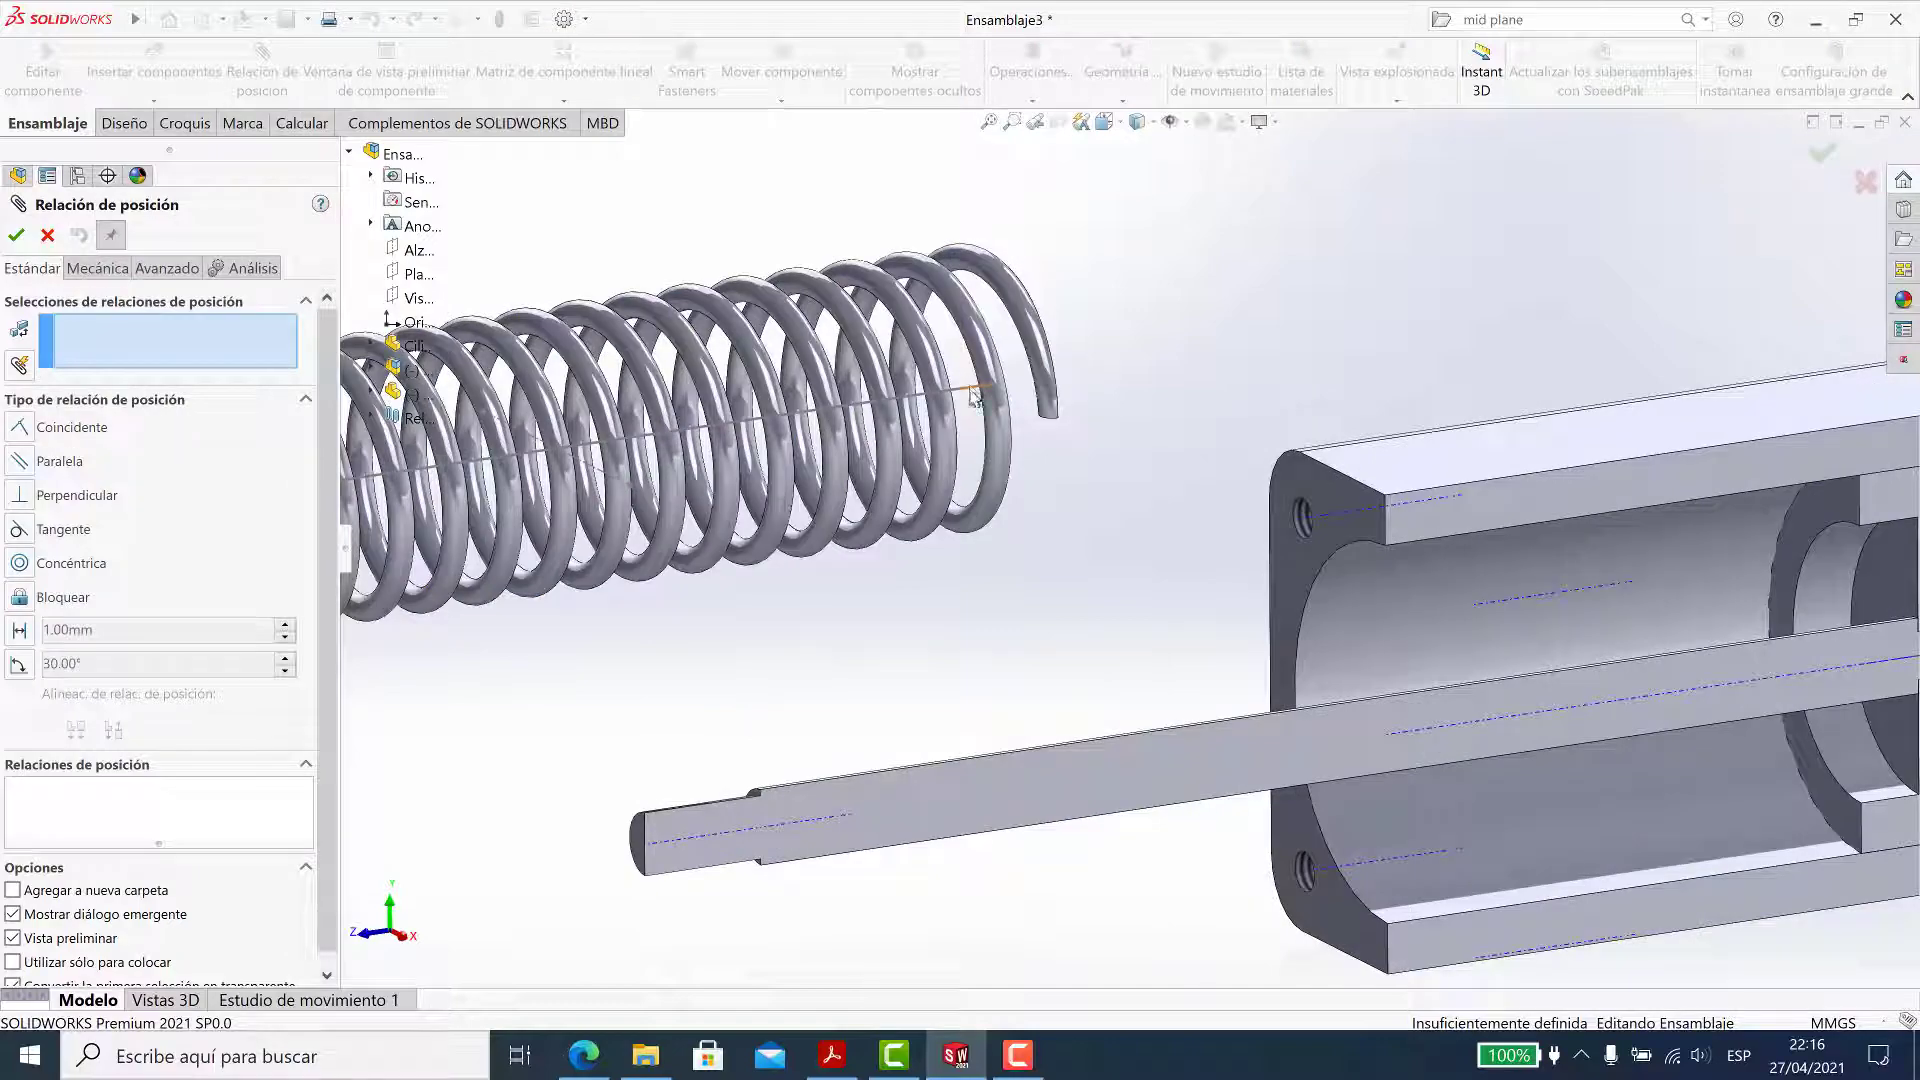
left_click(970, 393)
scroll(1242, 600, "up", 3)
scroll(1286, 597, "down", 4)
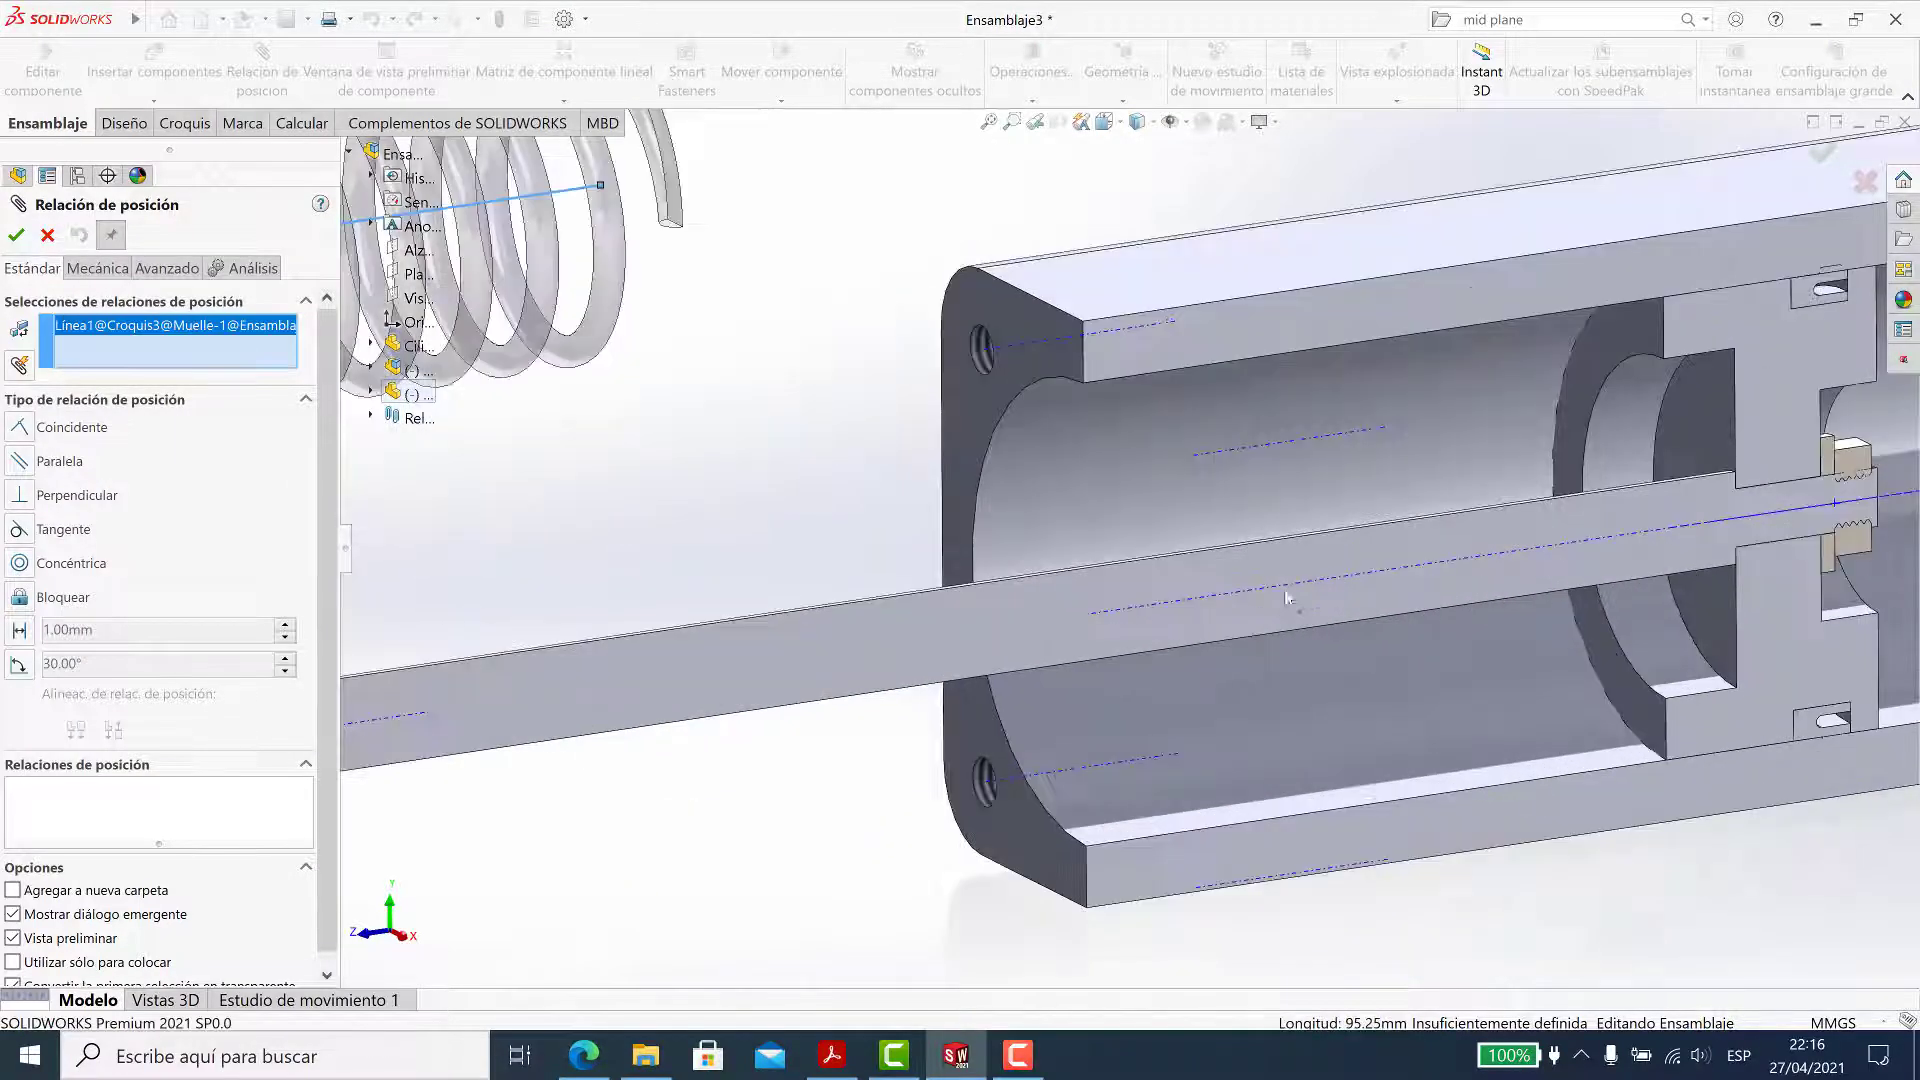
left_click(1285, 592)
left_click(1549, 622)
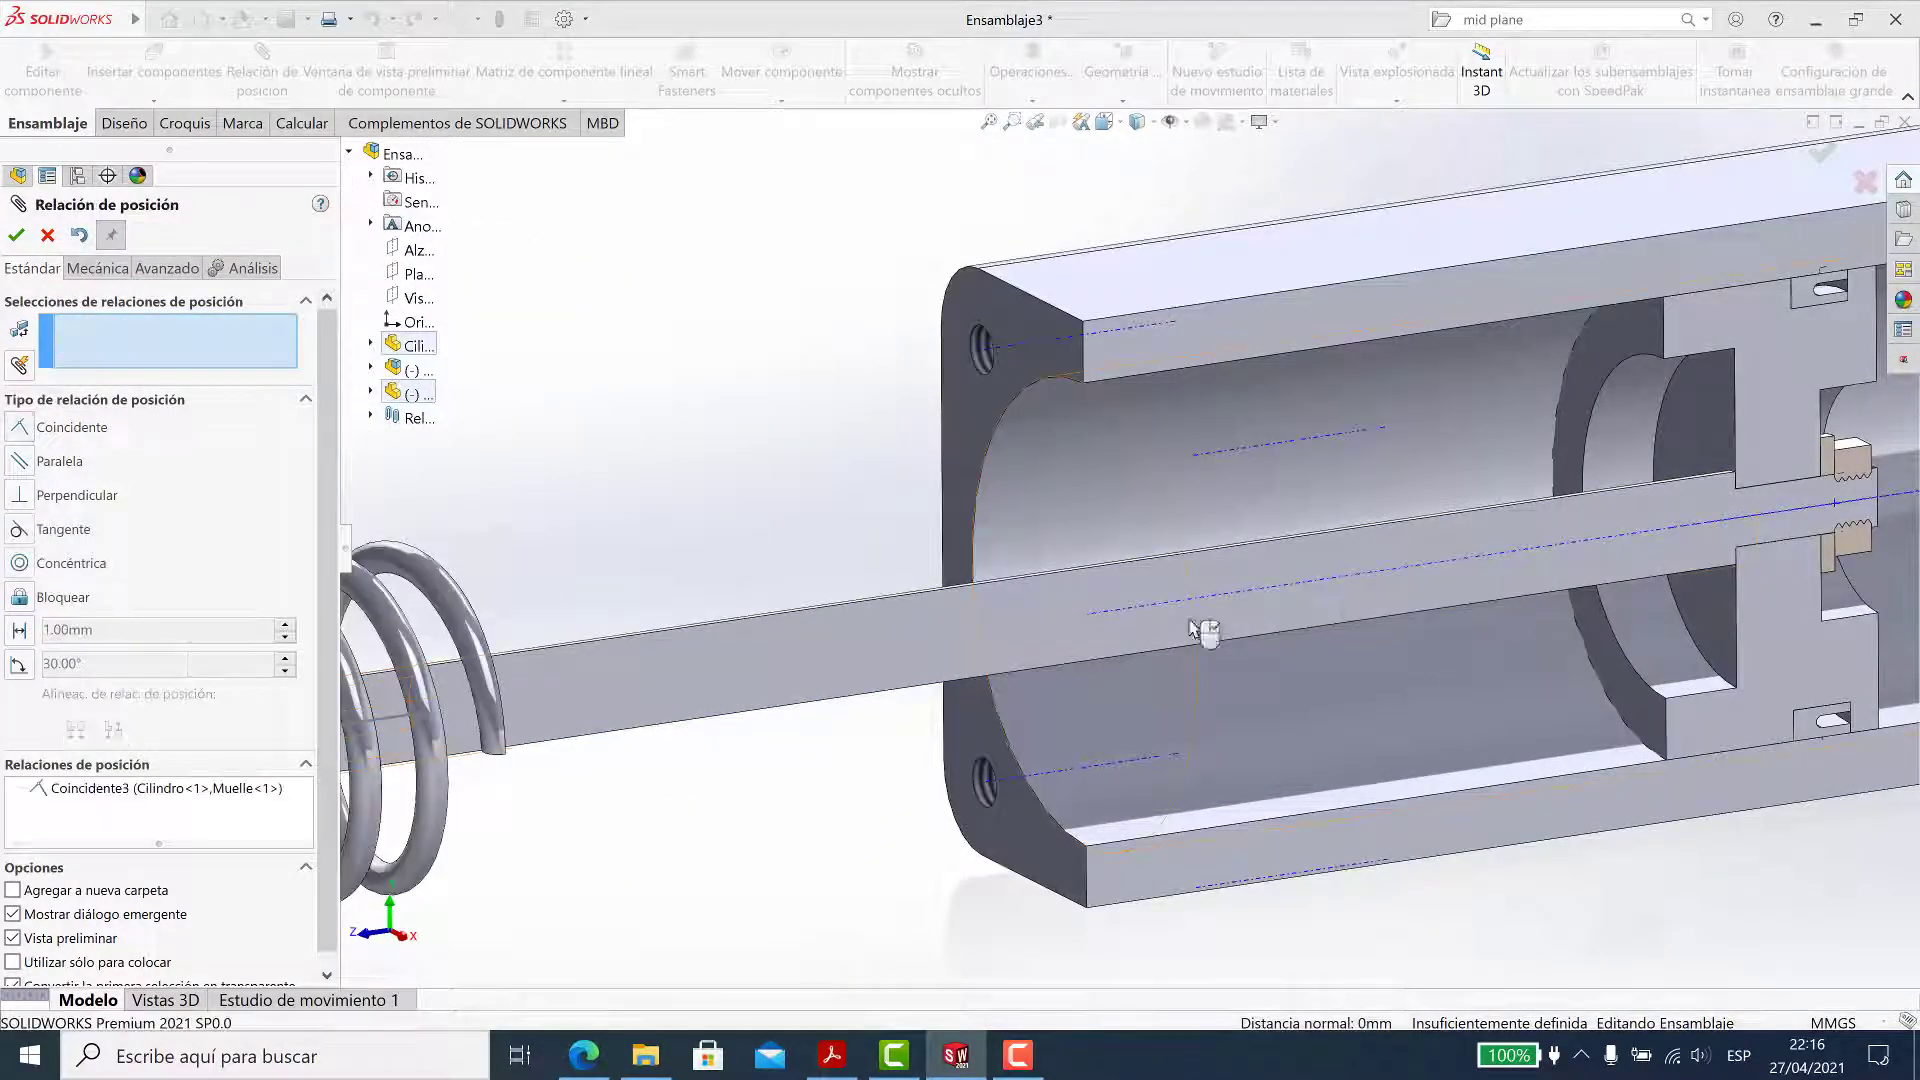
scroll(916, 652, "up", 3)
scroll(917, 652, "up", 2)
key("Return")
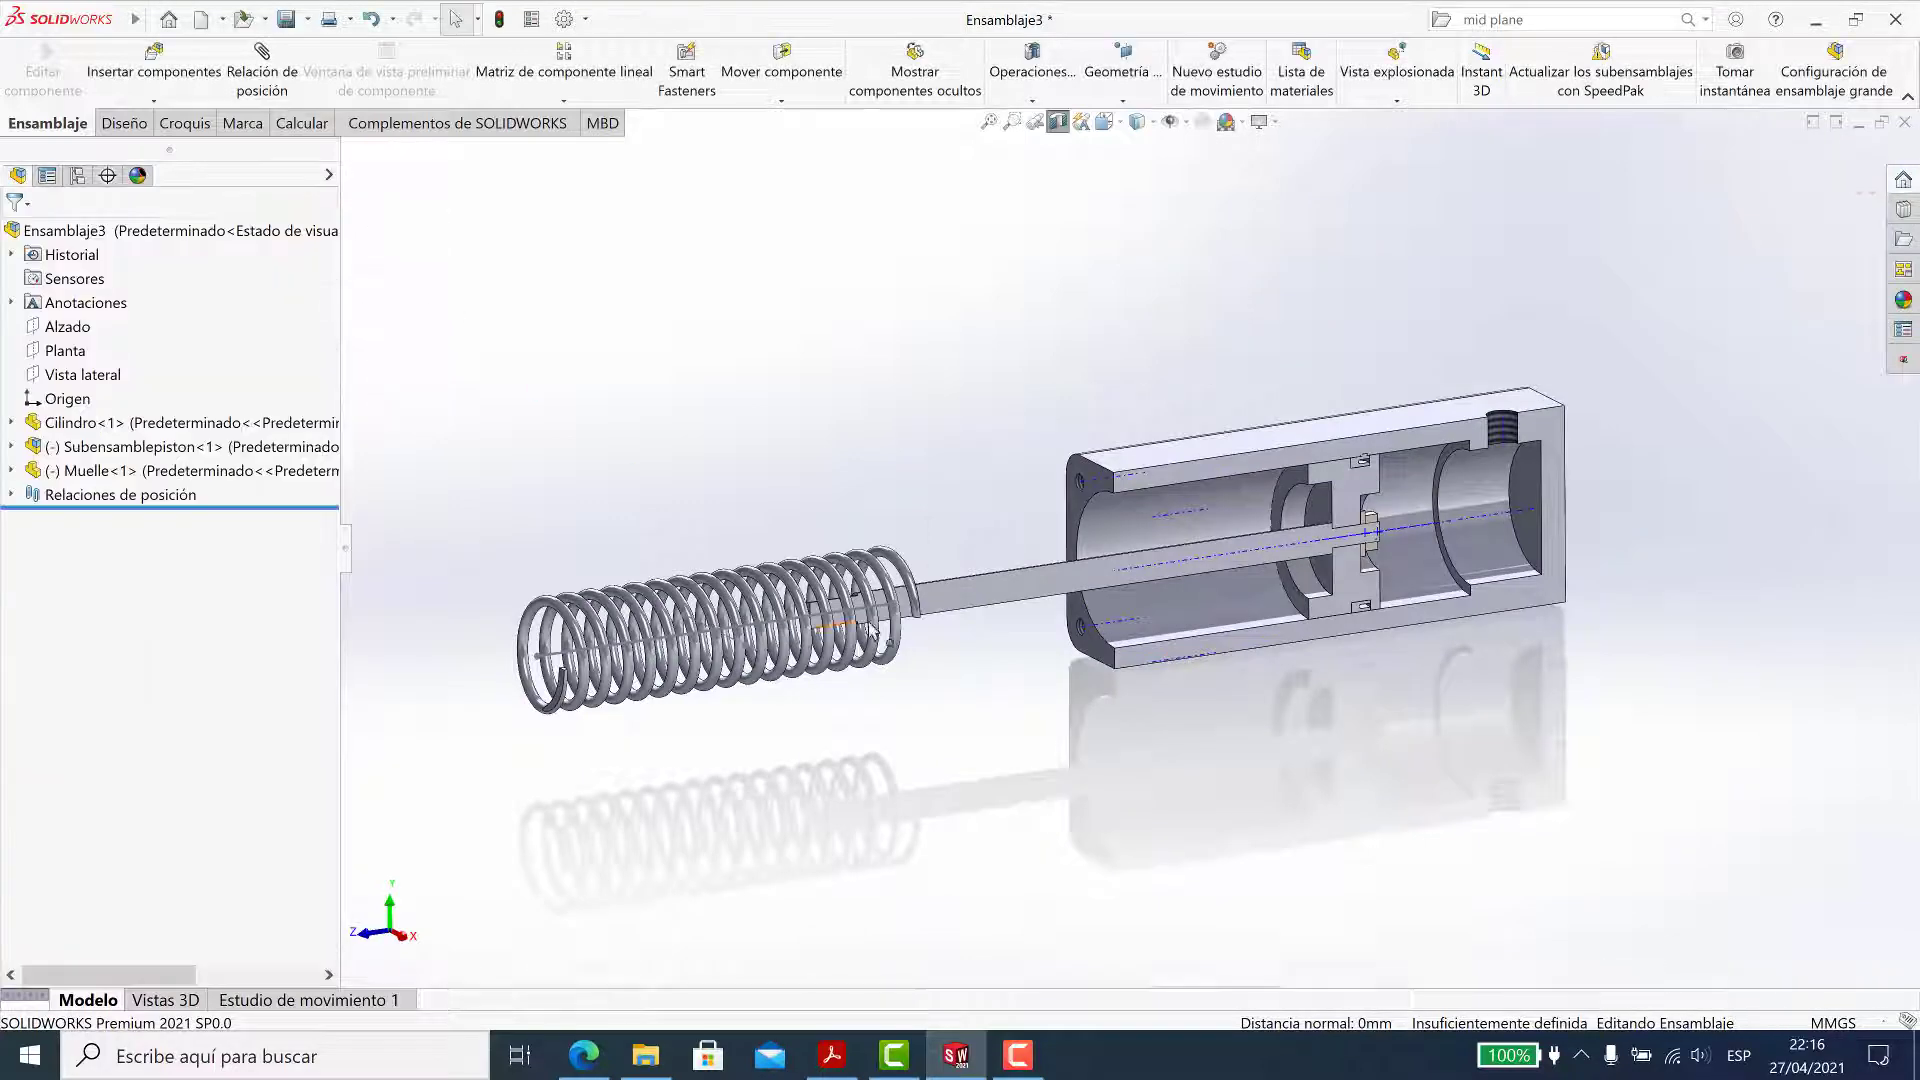
Slide the spring along the rod toward the cylinder and orbit to inspect it
scroll(917, 639, "down", 2)
left_click_drag(1050, 545, 1510, 462)
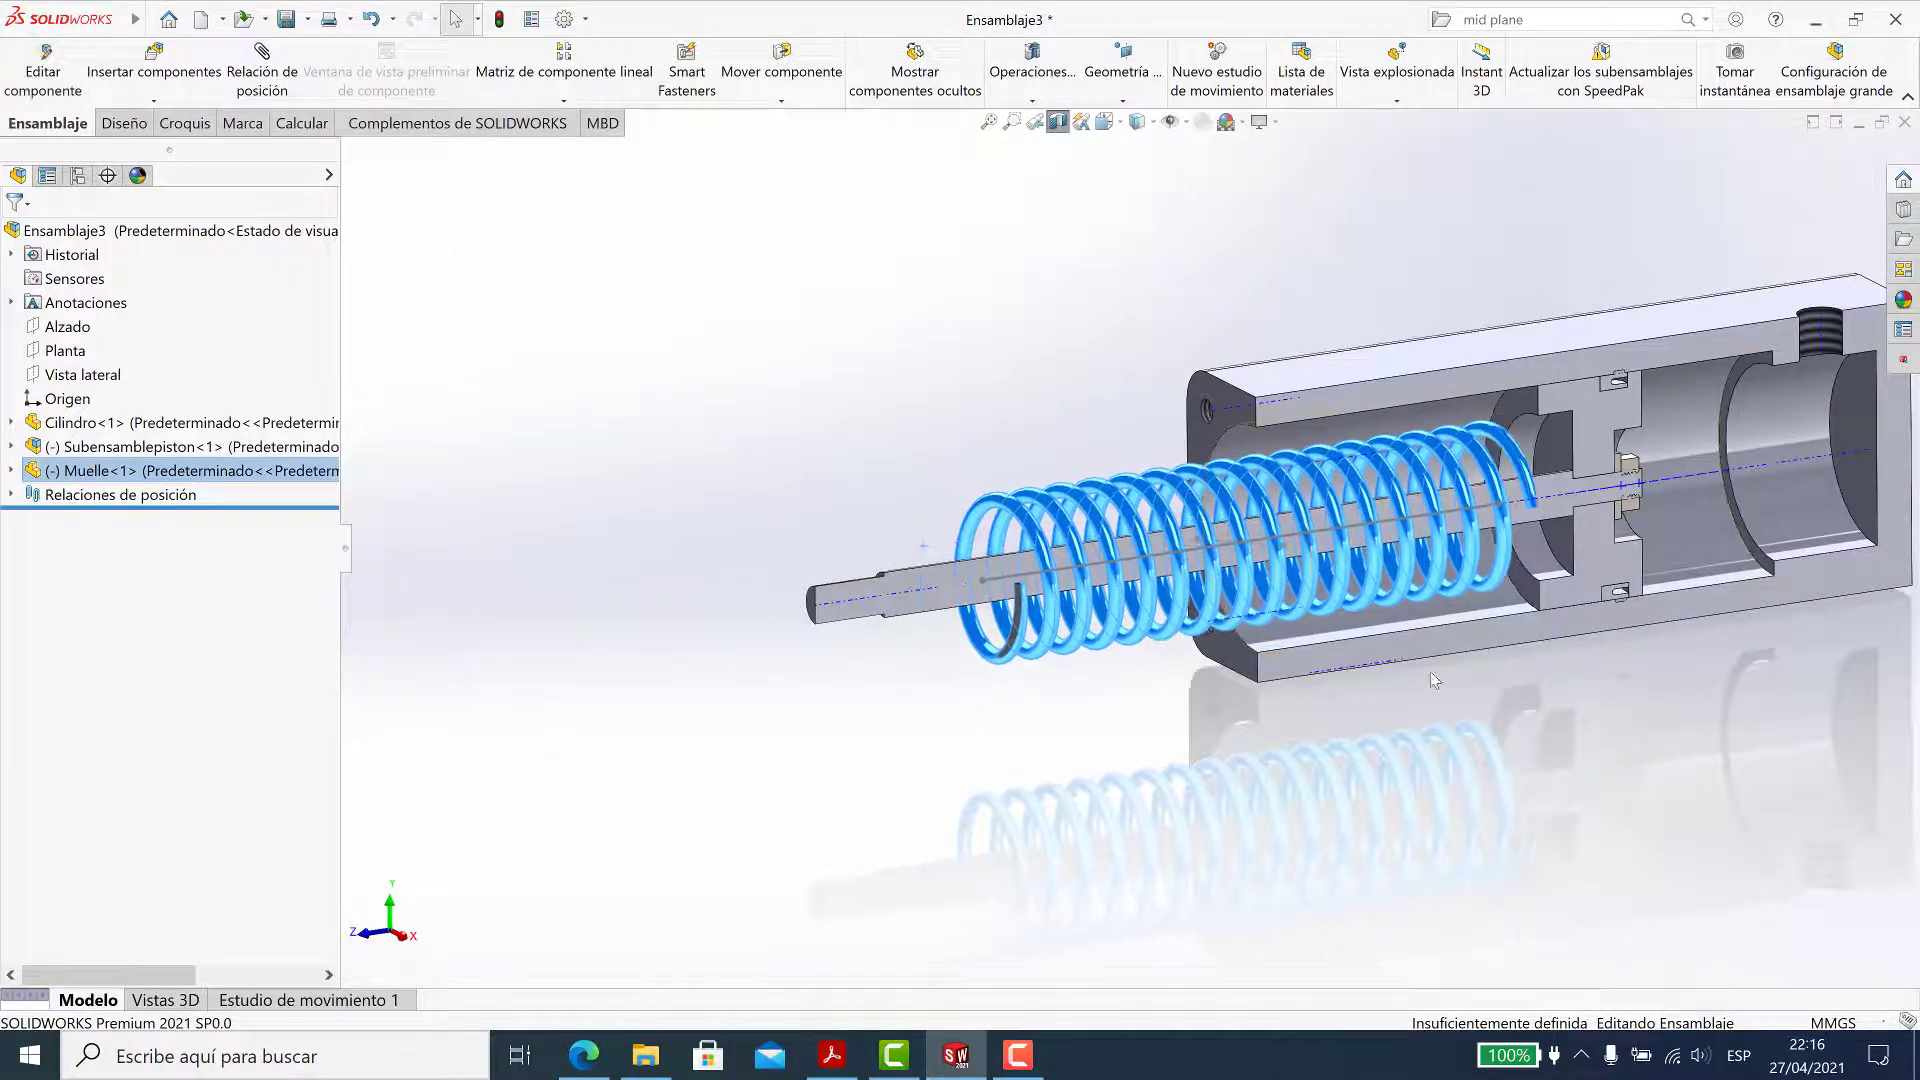
scroll(1485, 624, "up", 2)
middle_click_drag(1360, 598, 1290, 575)
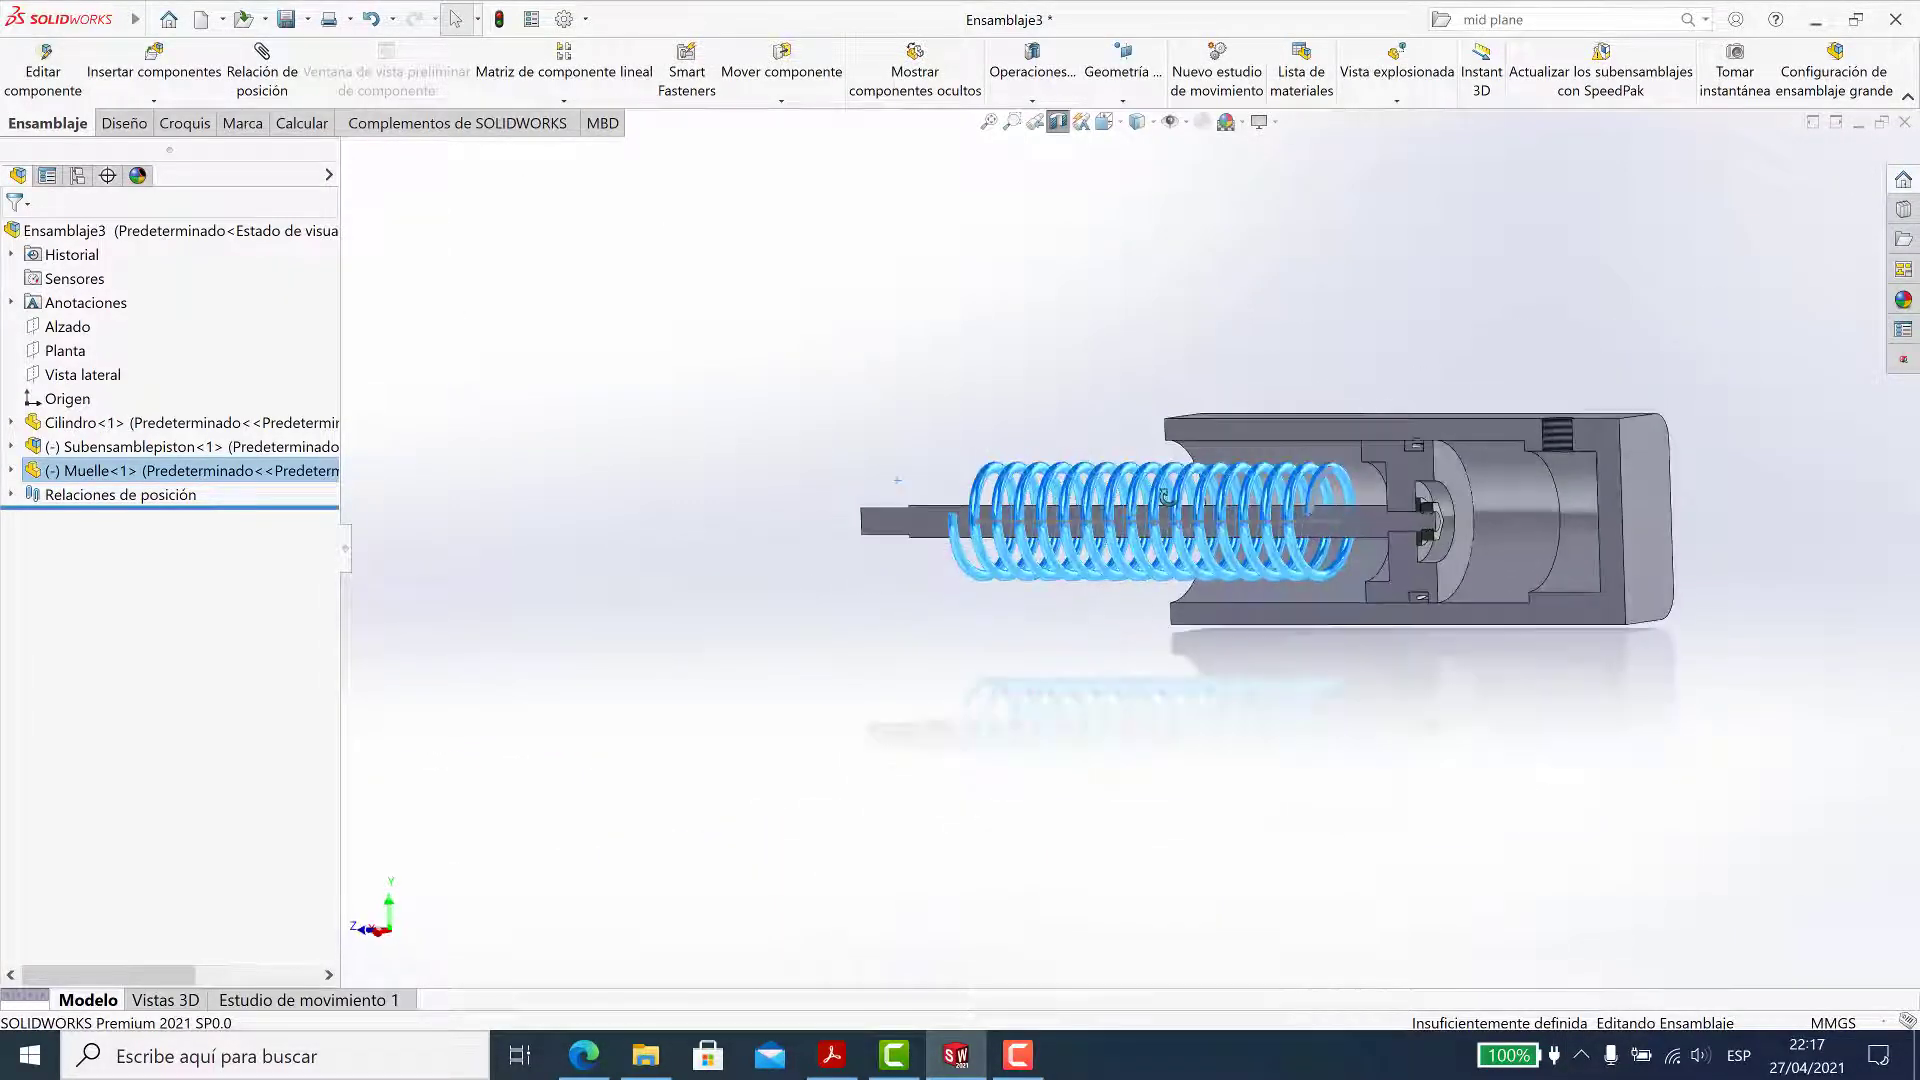
scroll(1289, 575, "down", 2)
left_click(1017, 421)
scroll(1017, 421, "down", 2)
middle_click_drag(1017, 421, 1272, 607)
scroll(1272, 607, "down", 2)
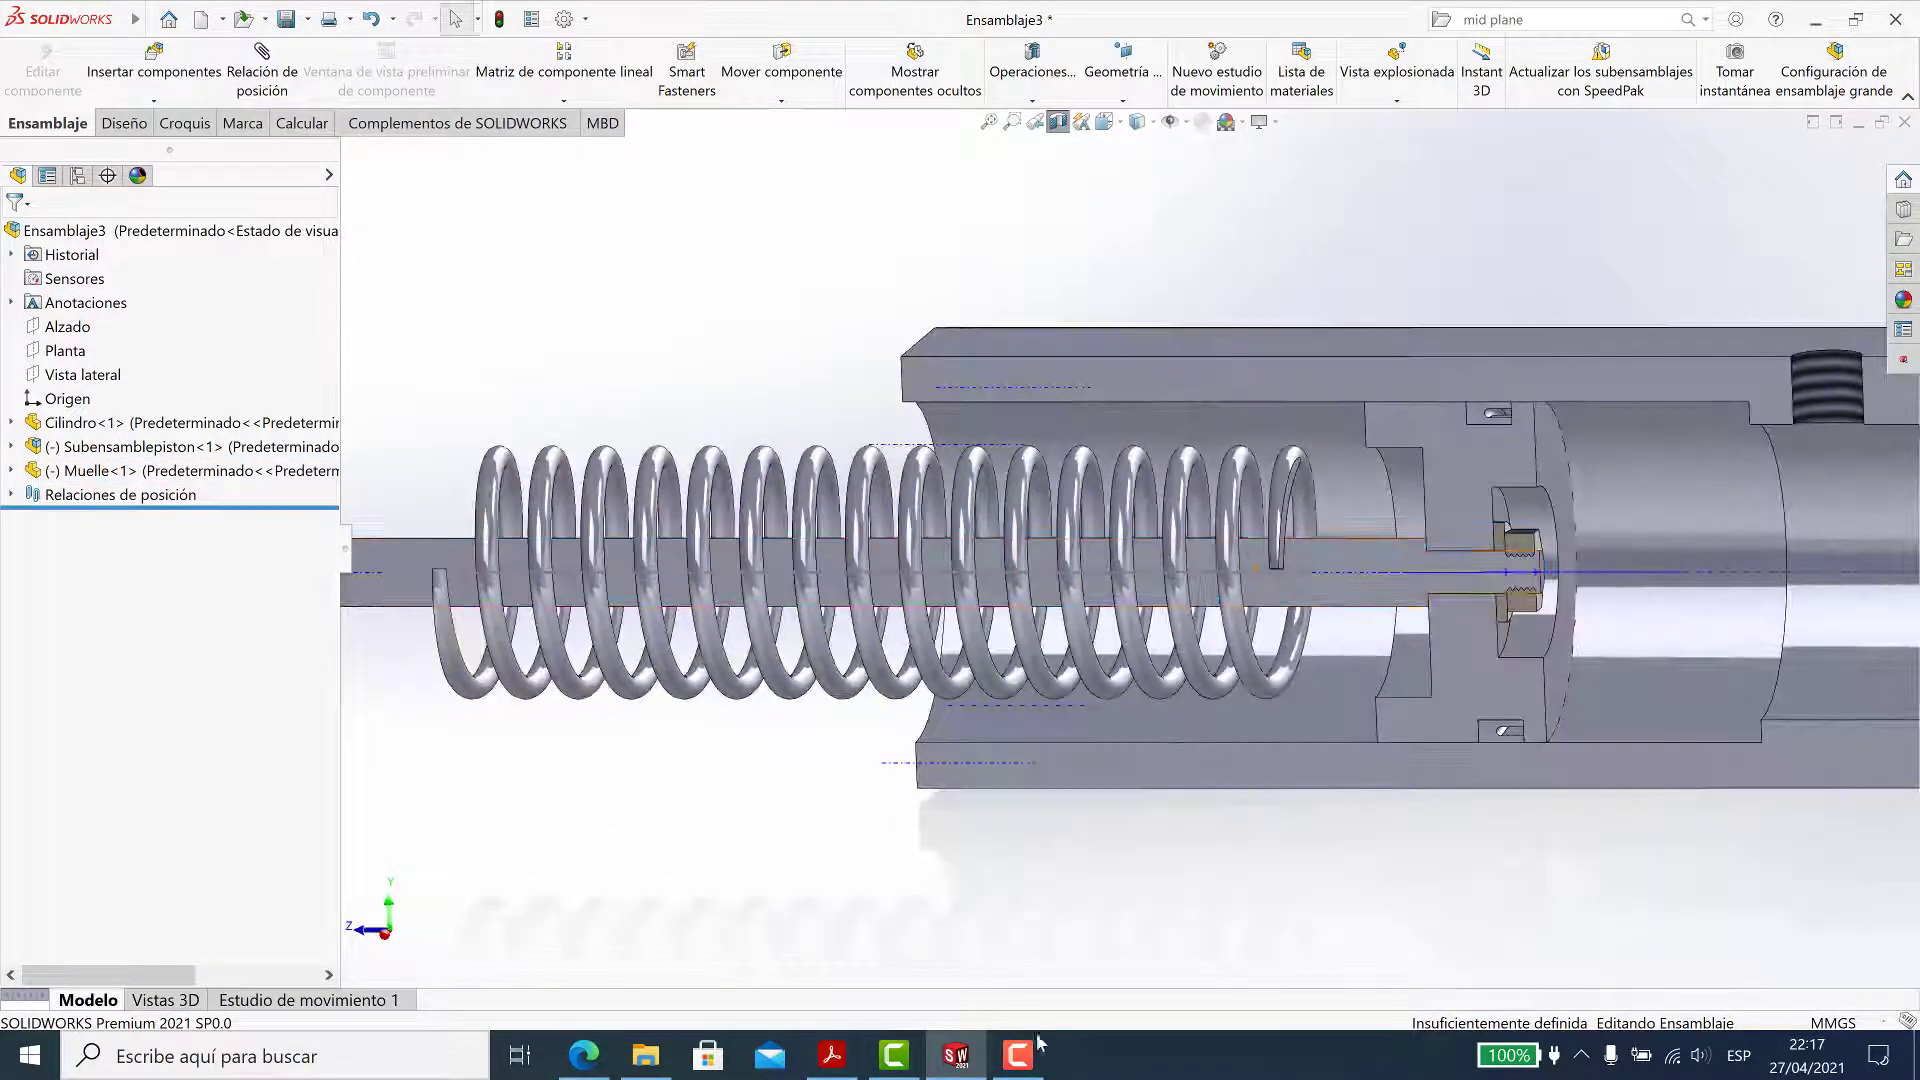
left_click(1500, 860)
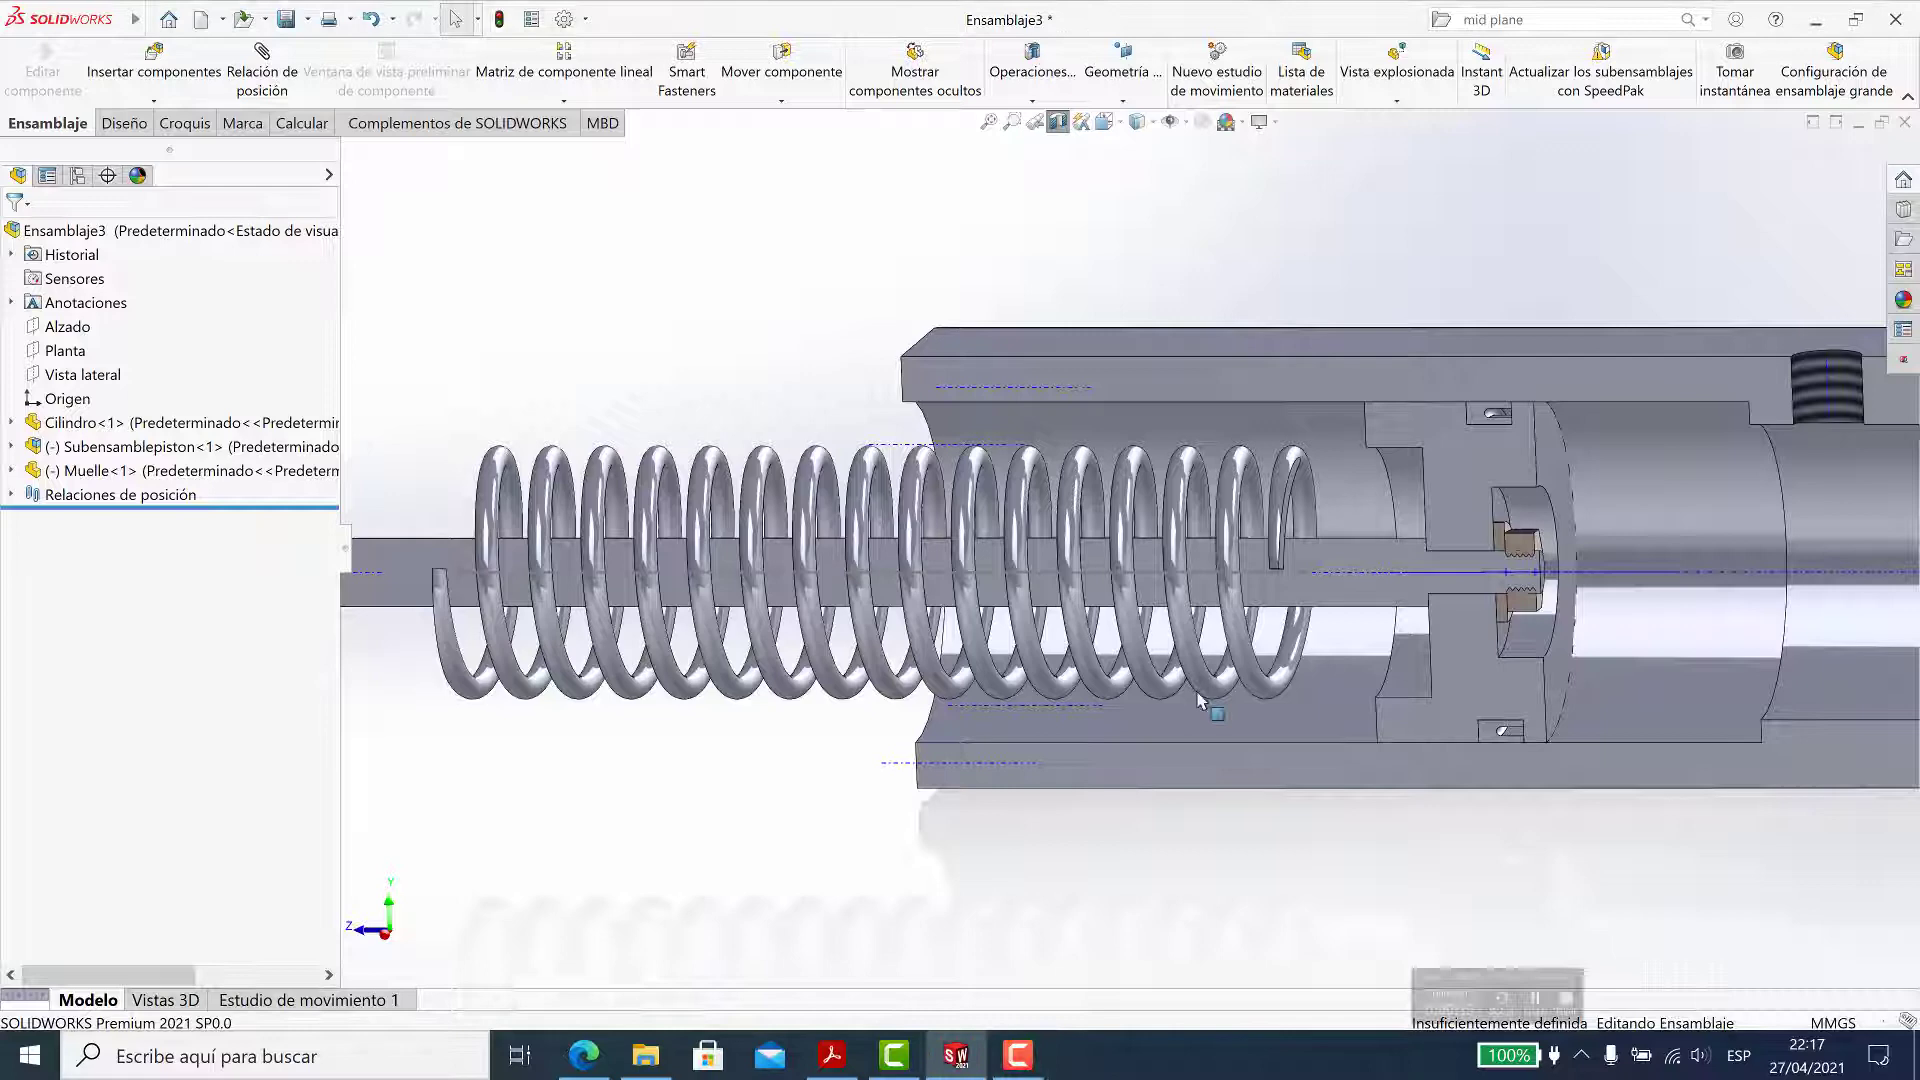
Pick the spring's Línea1 and the cylinder's Eje<1> for a new coincident mate
left_click(262, 60)
scroll(1375, 574, "down", 2)
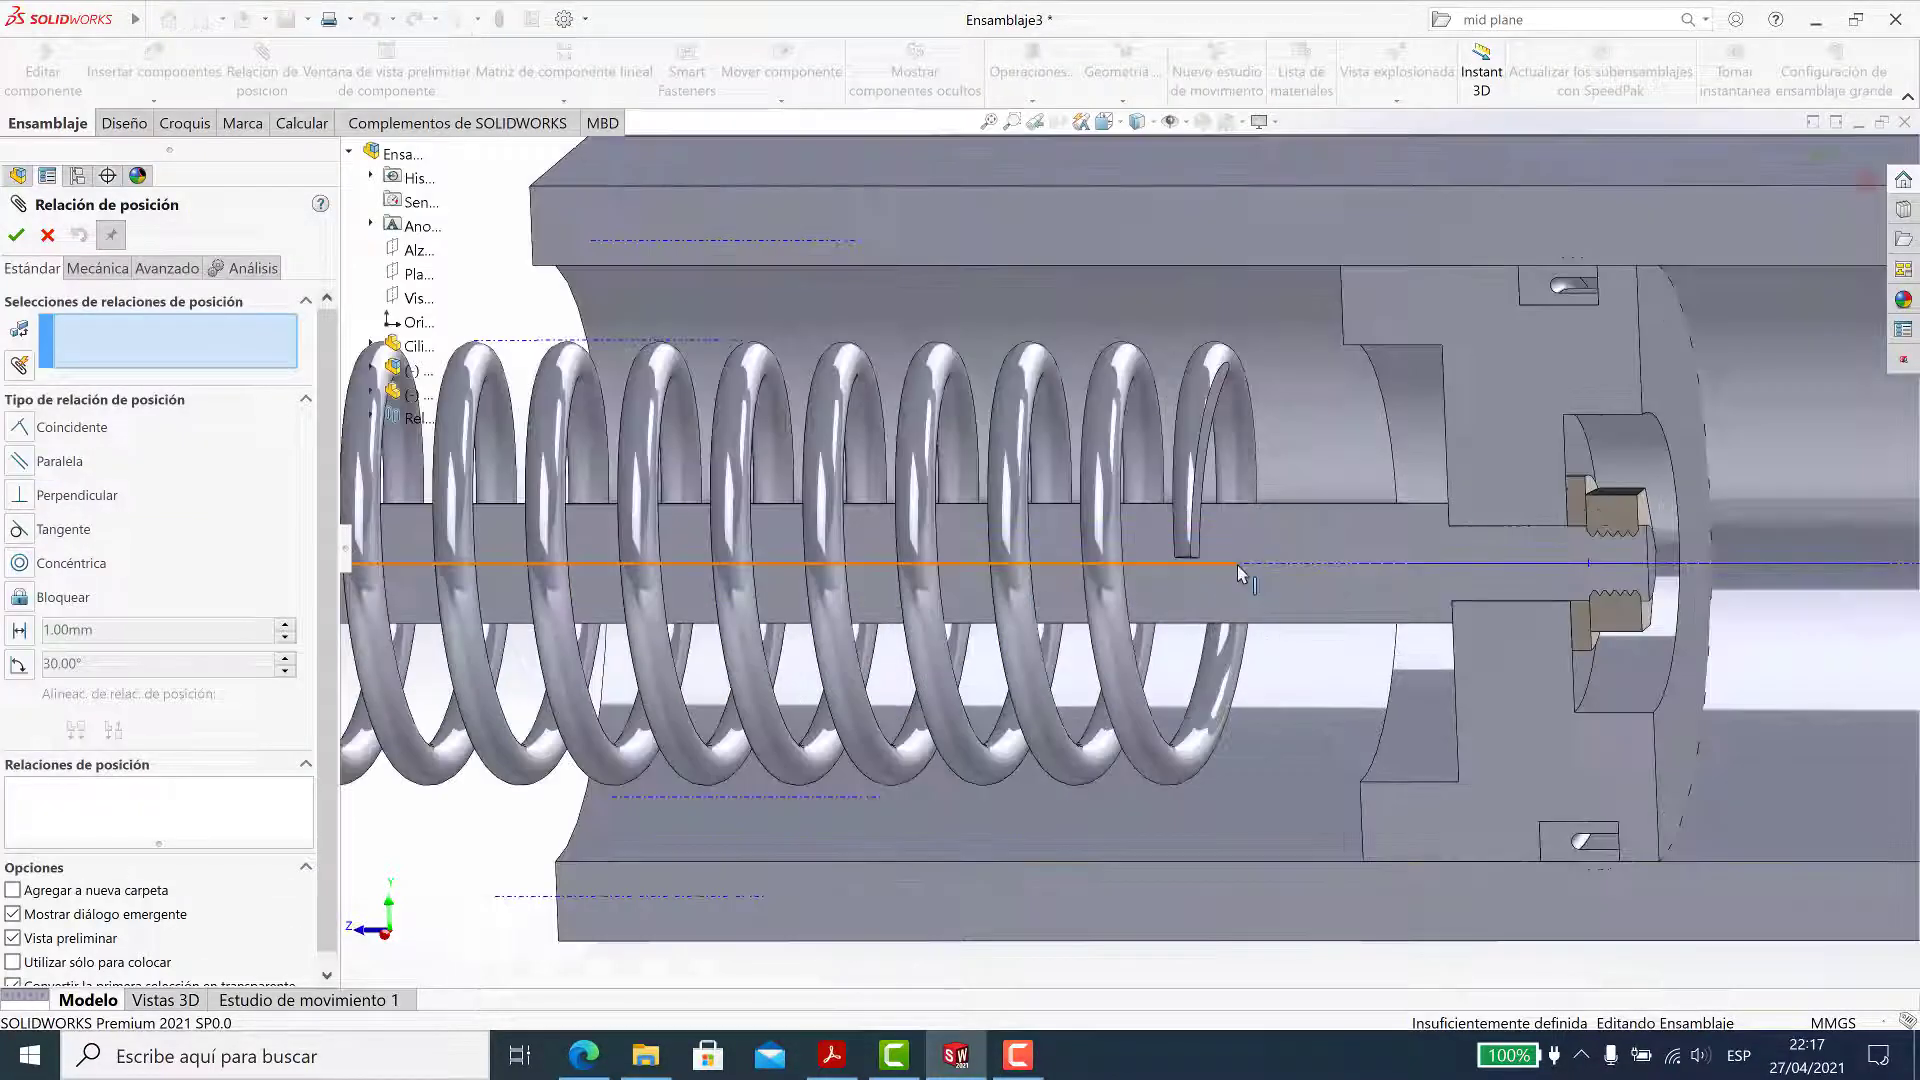
scroll(1240, 572, "down", 3)
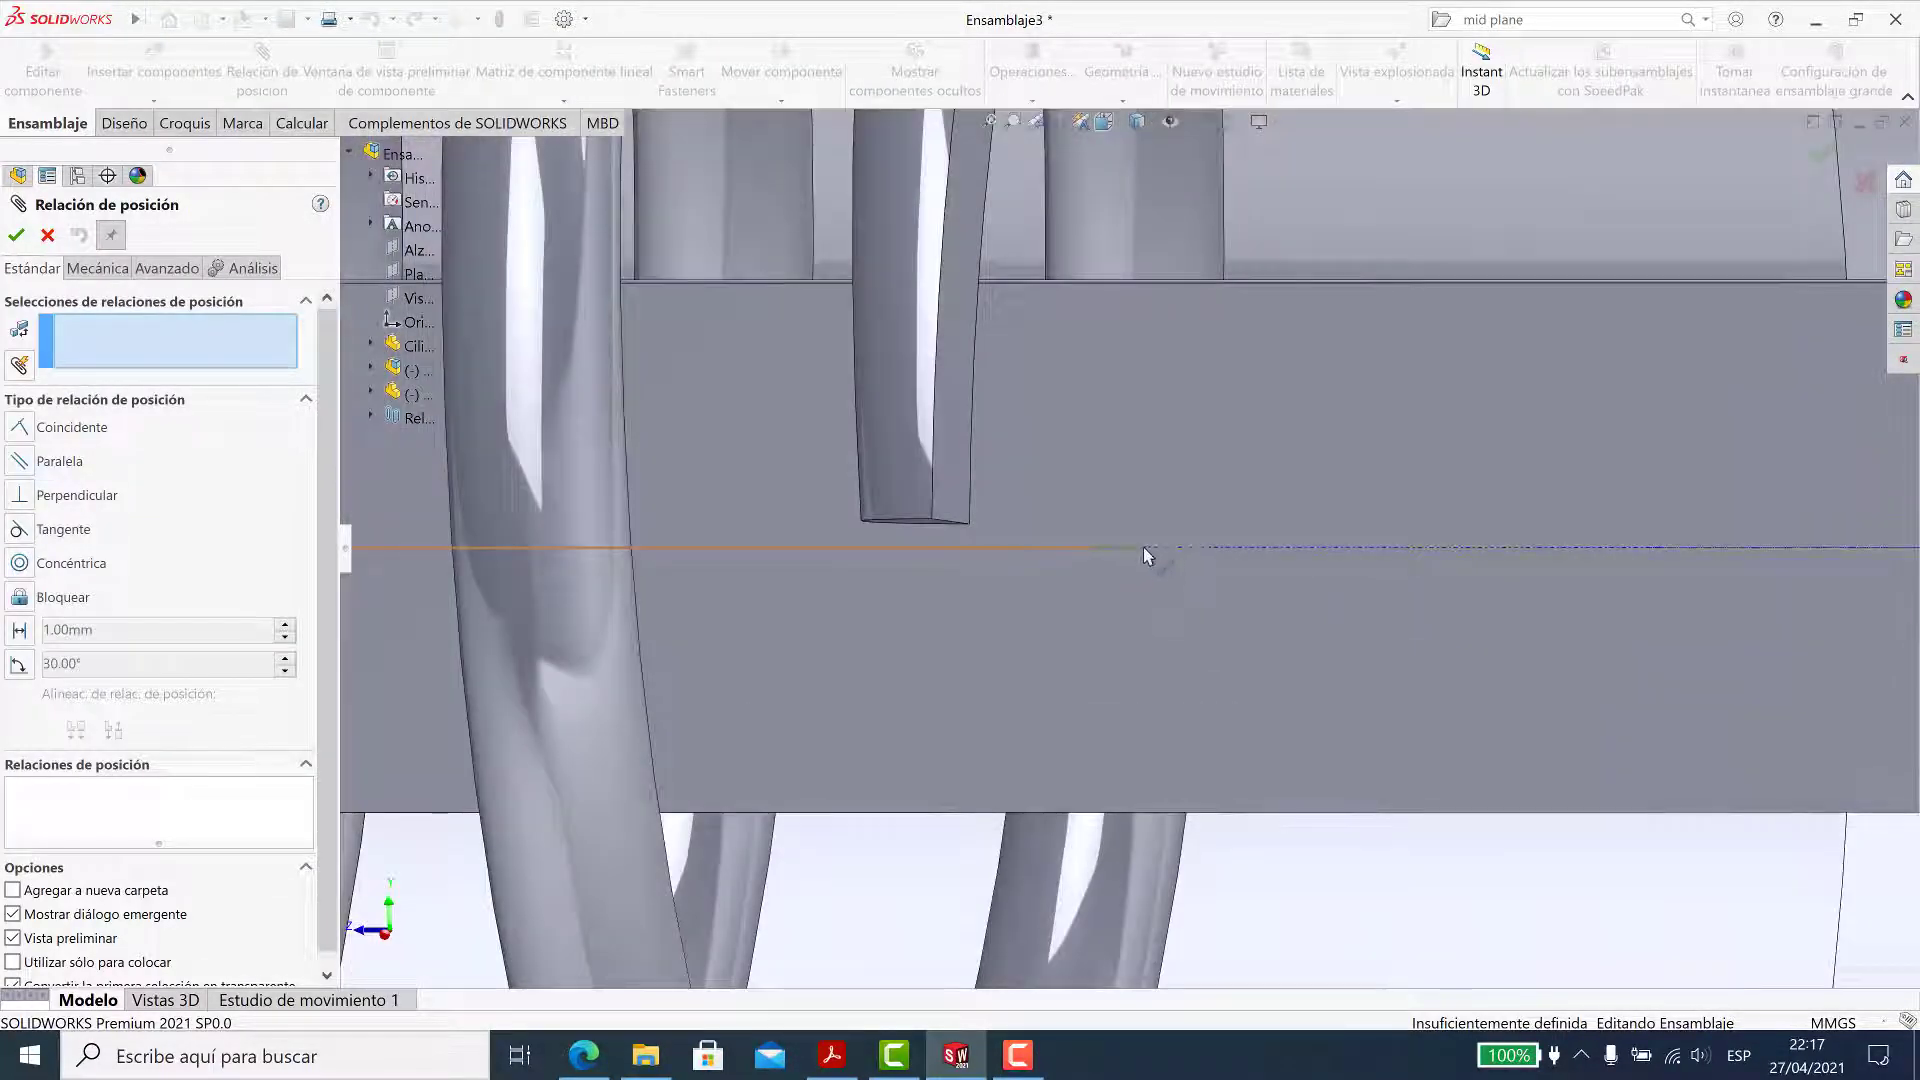
scroll(1156, 570, "up", 4)
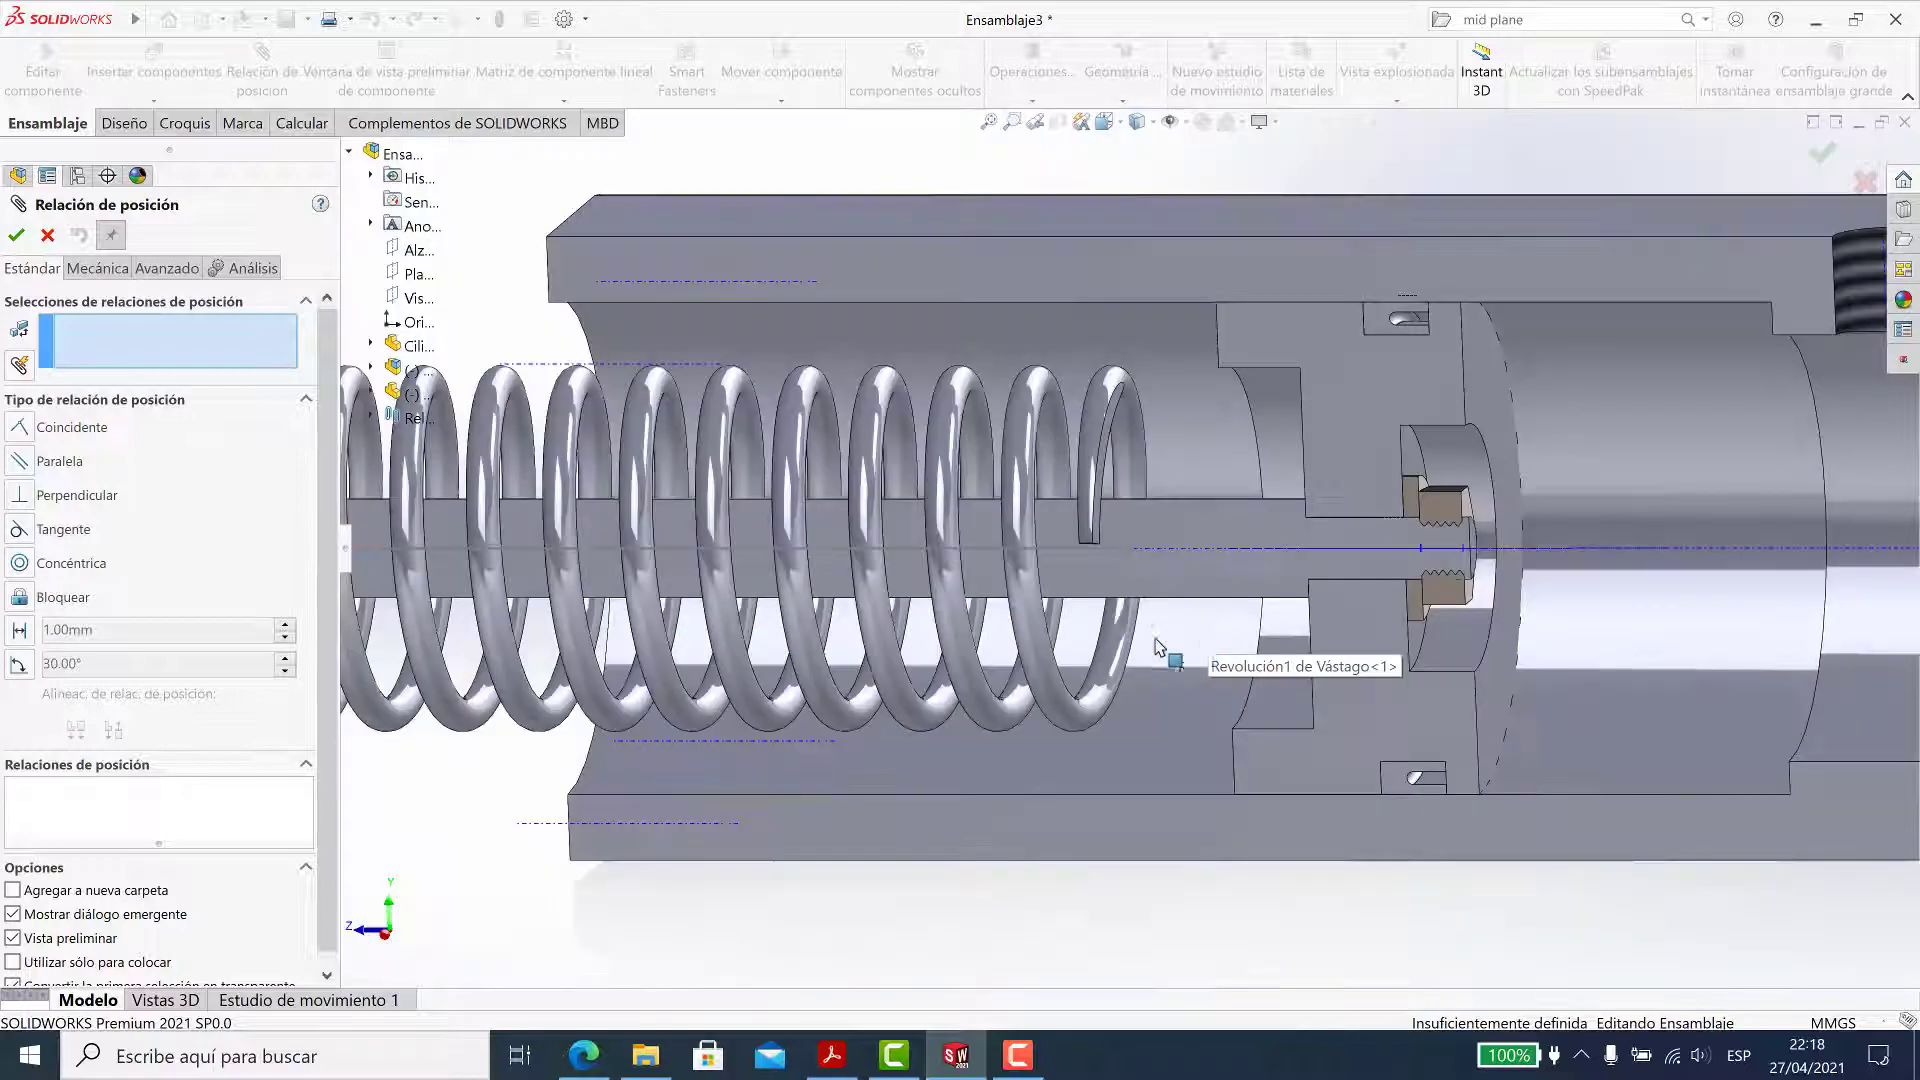
scroll(684, 470, "down", 1)
scroll(684, 470, "down", 1)
scroll(684, 470, "down", 2)
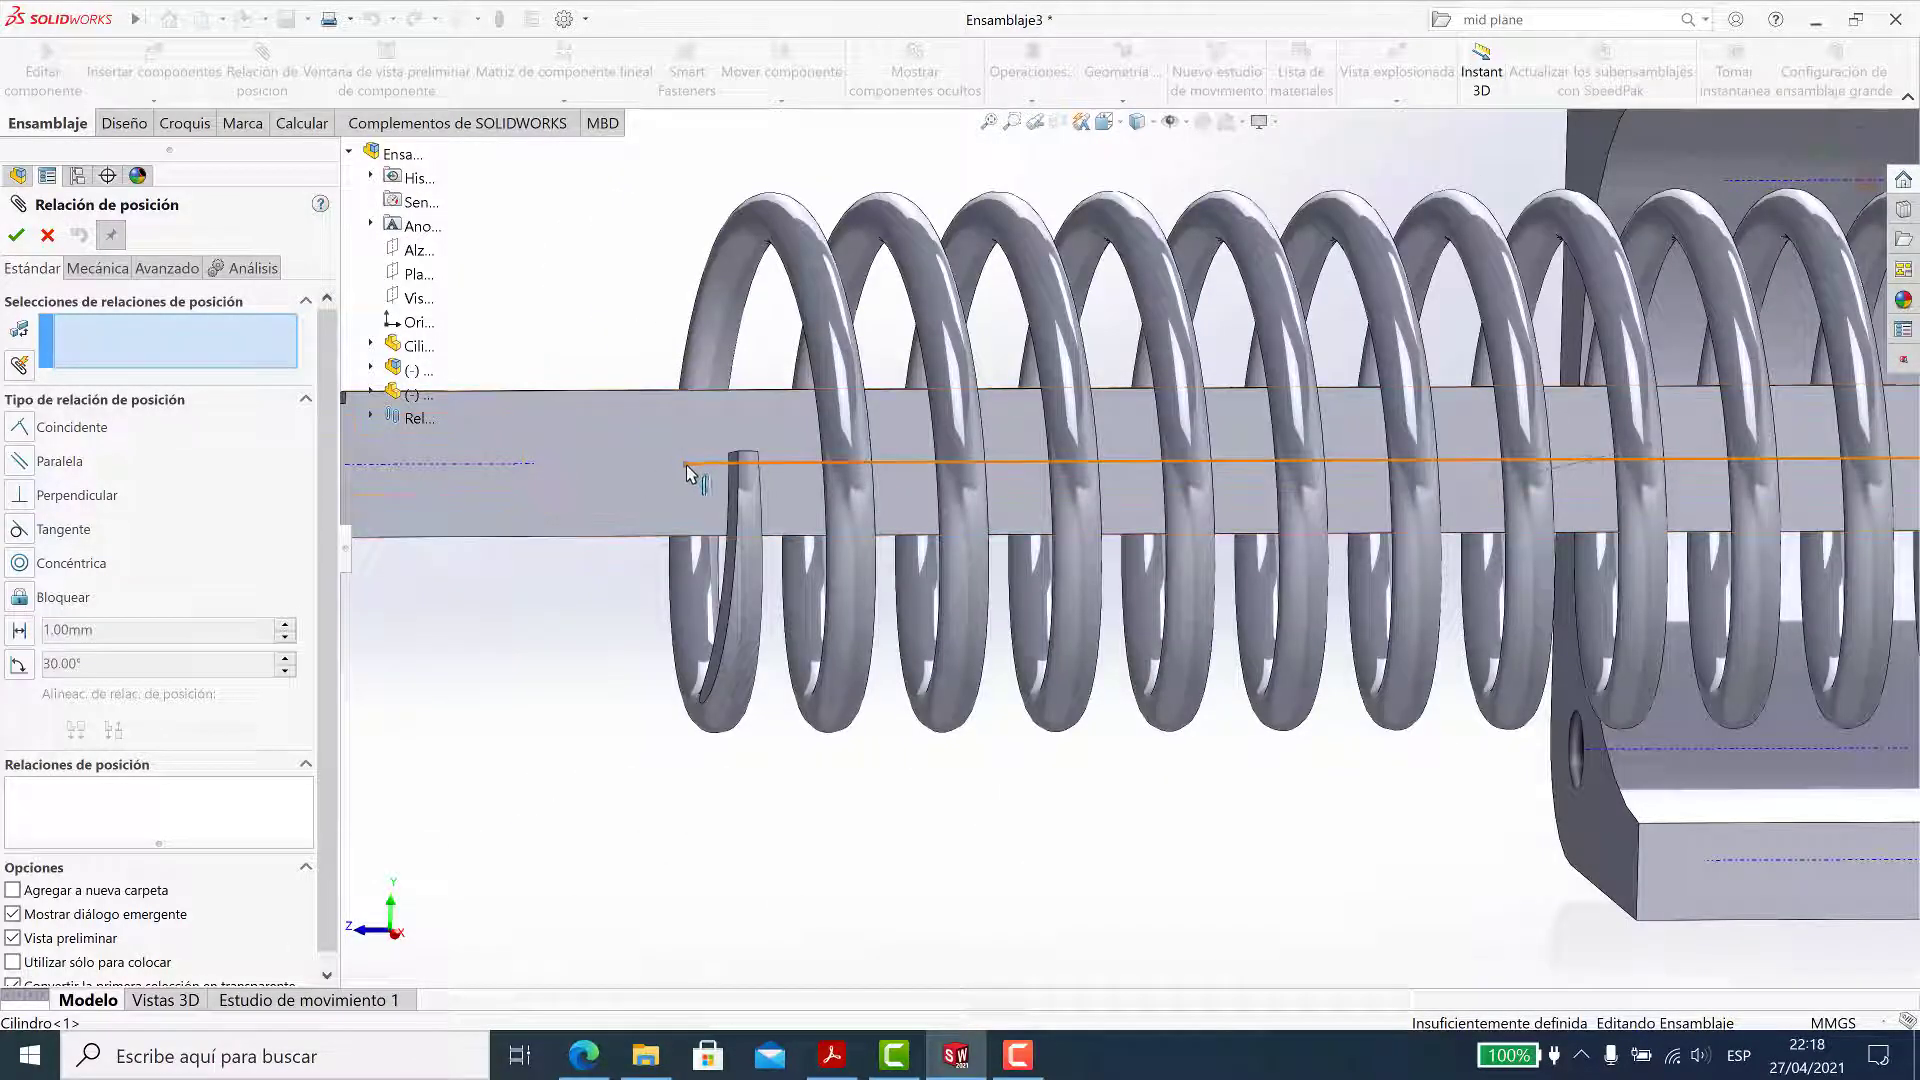
scroll(688, 464, "up", 3)
scroll(1215, 527, "down", 1)
scroll(1215, 527, "down", 3)
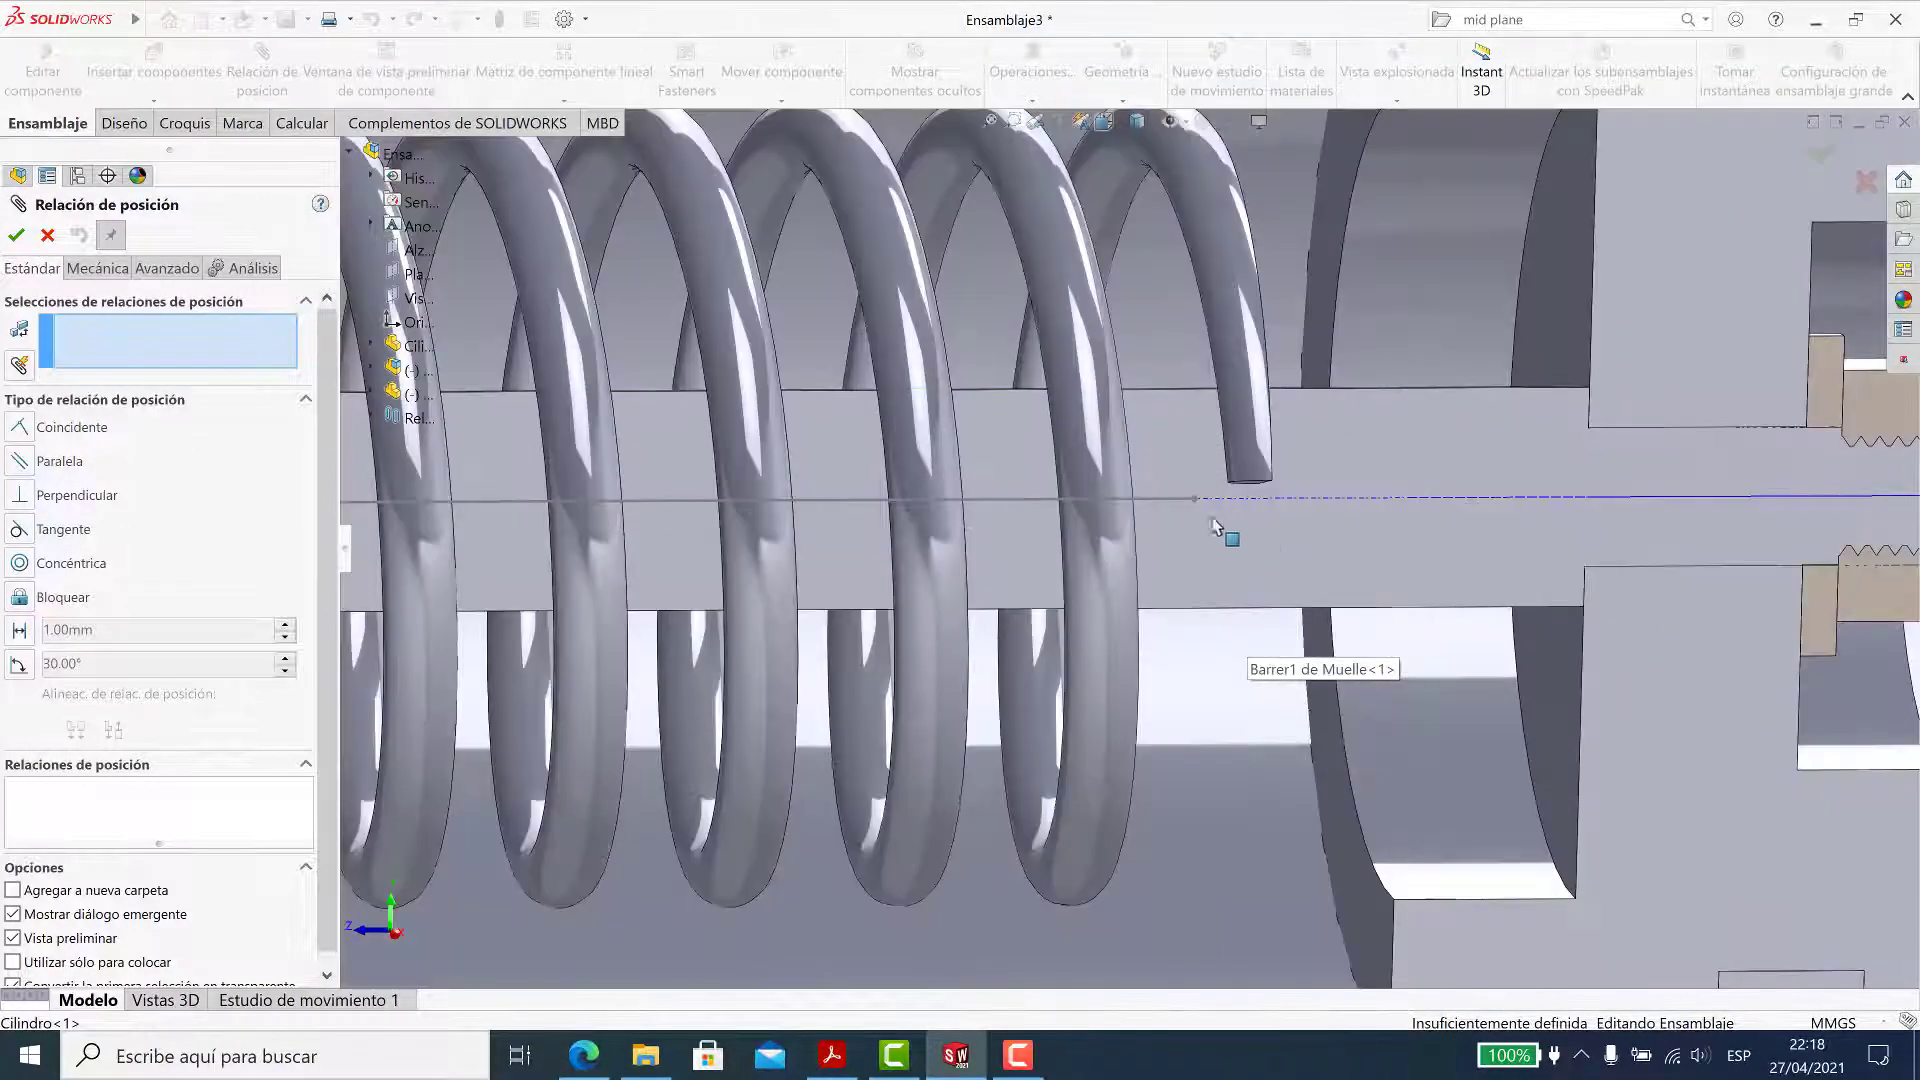
left_click(1199, 506)
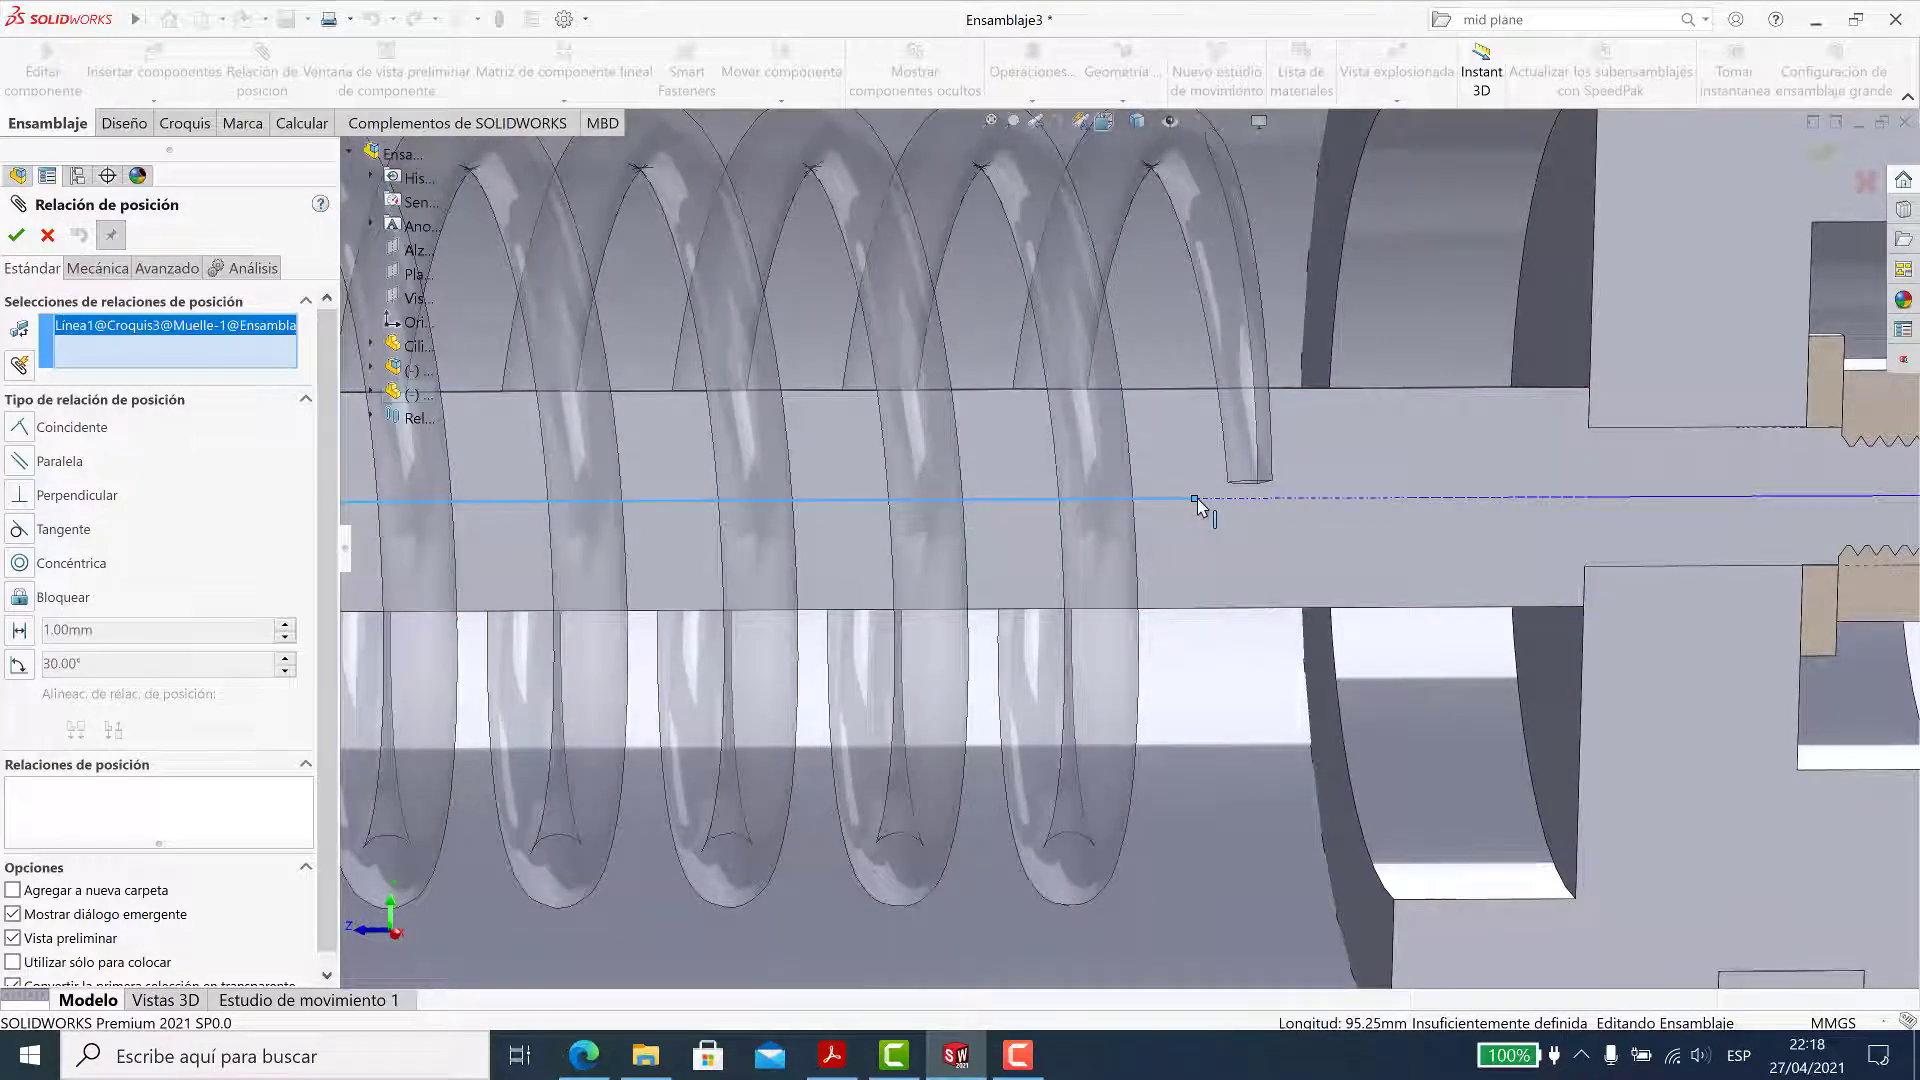
left_click(1198, 503)
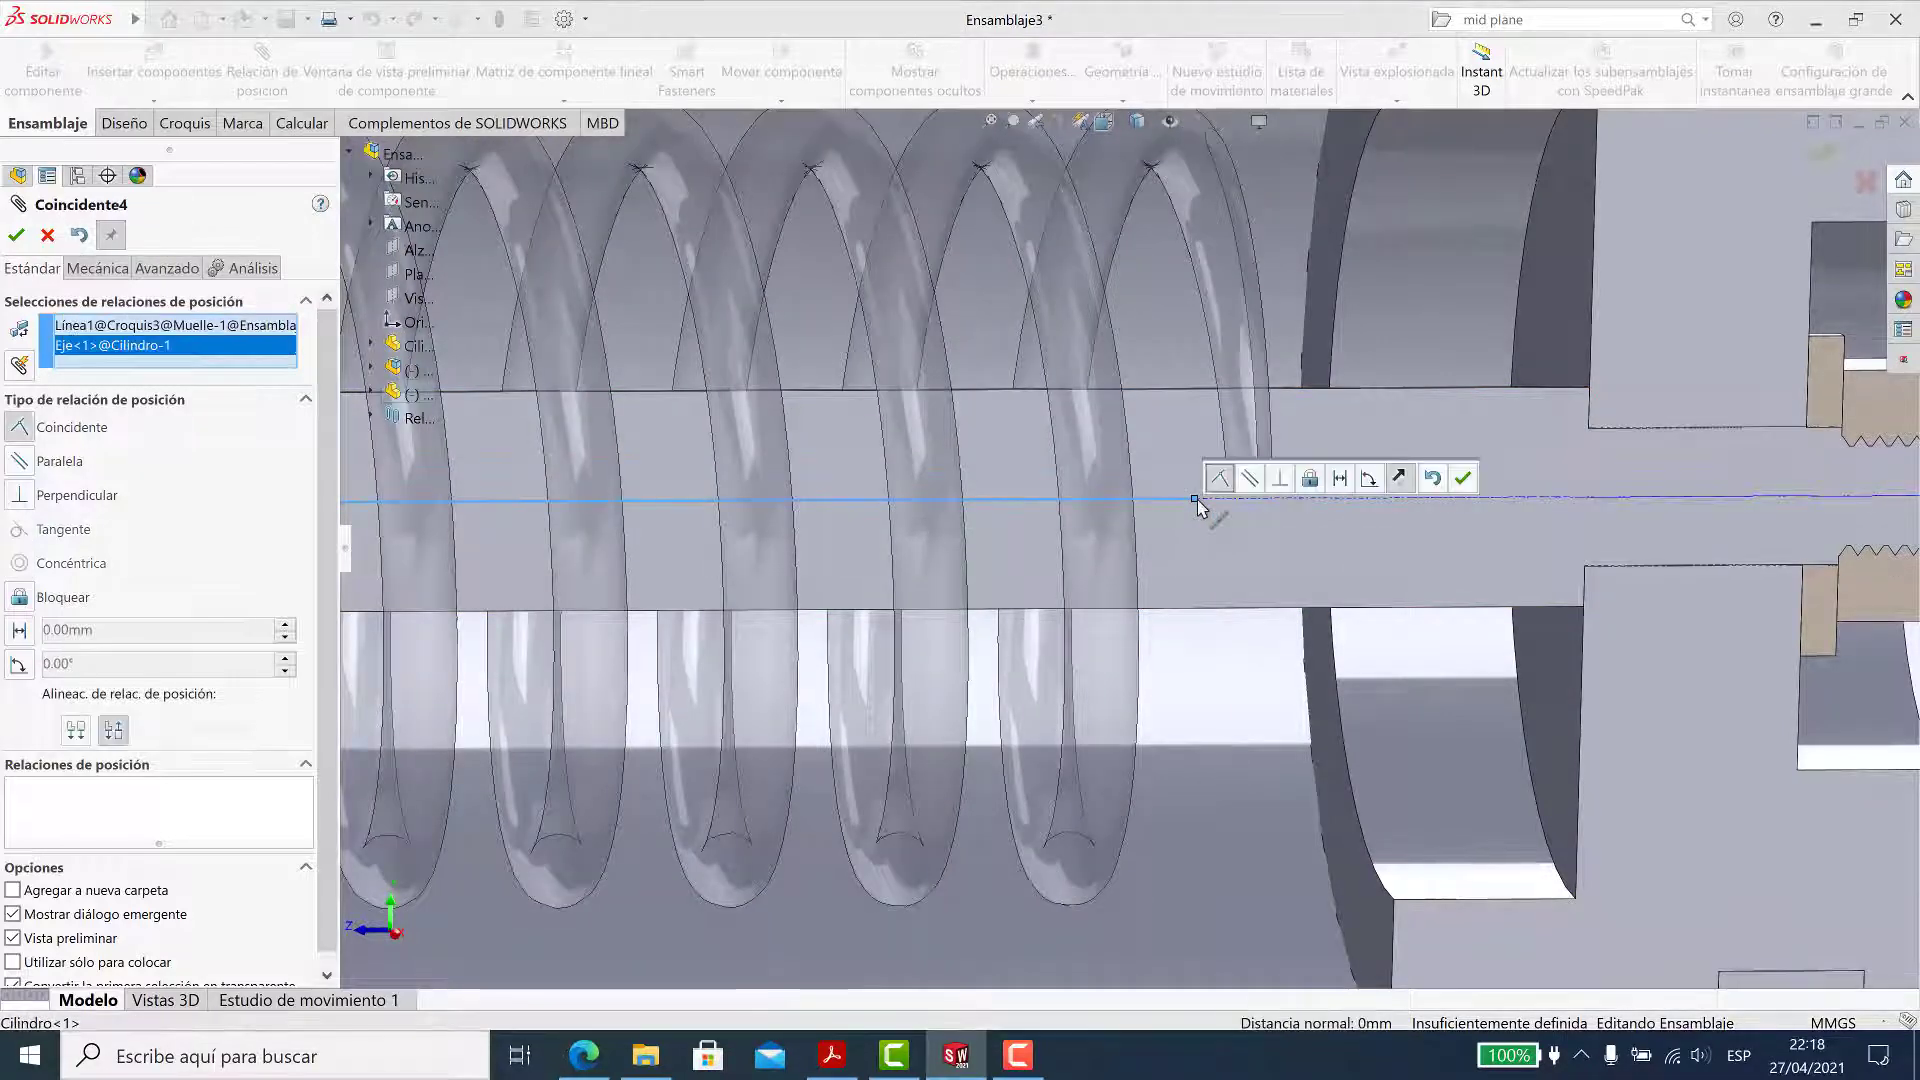
Clear and reselect both references, then accept the Línea1-to-Eje<1> coincident mate
right_click(147, 348)
left_click(205, 378)
right_click(155, 330)
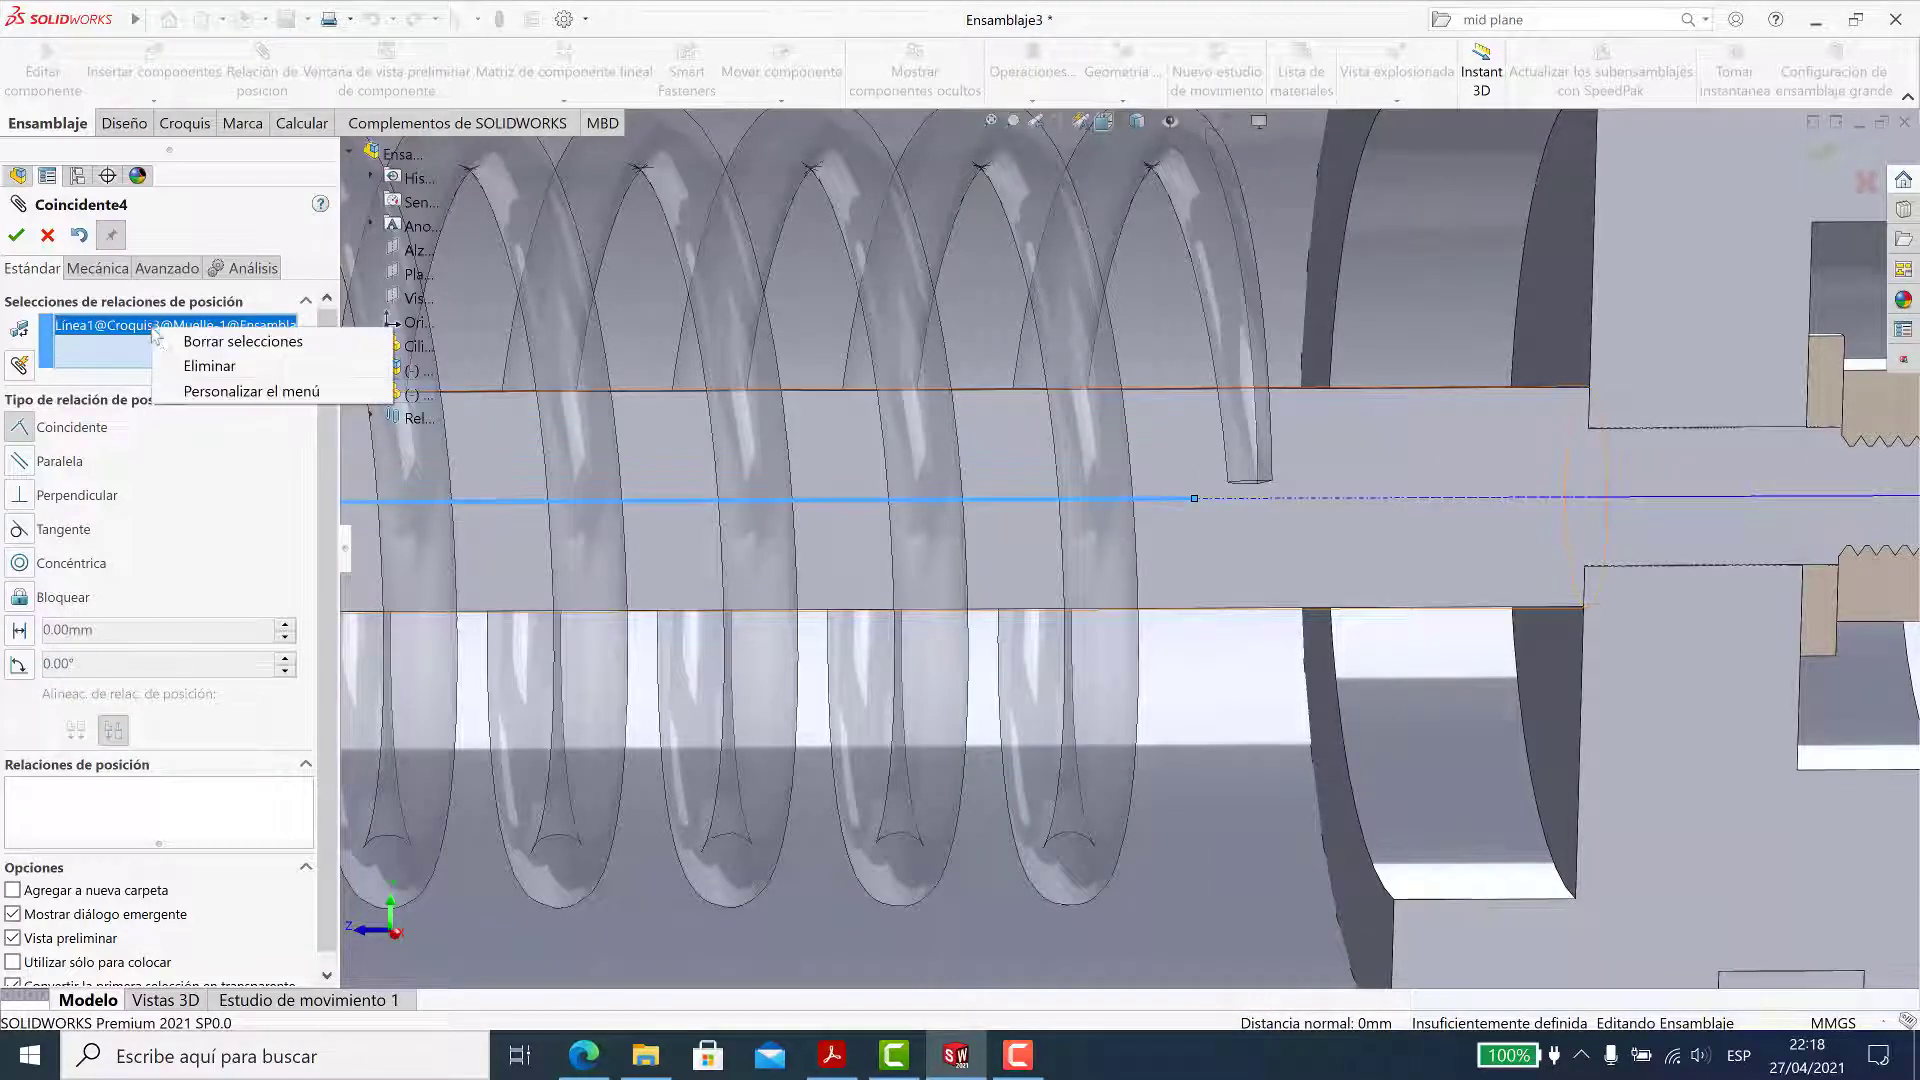
left_click(197, 369)
left_click(1195, 505)
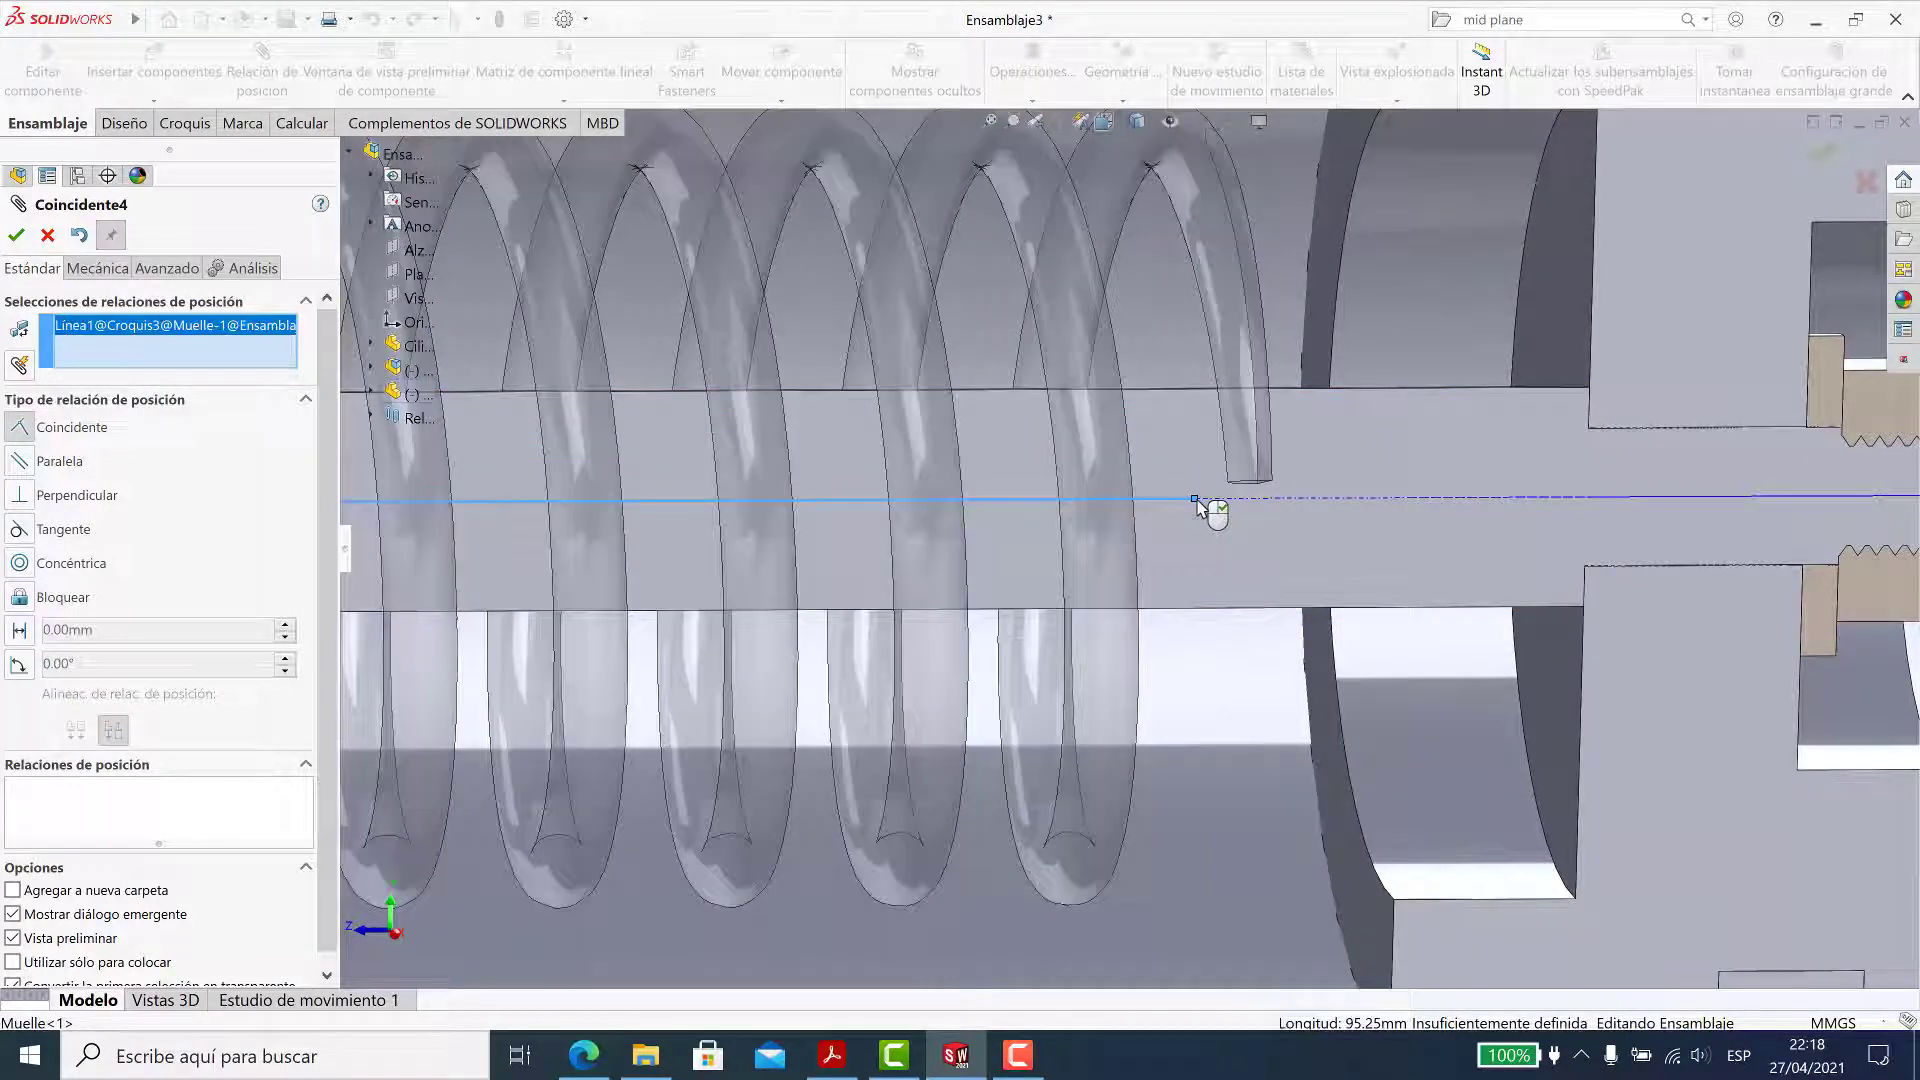
left_click(1197, 501)
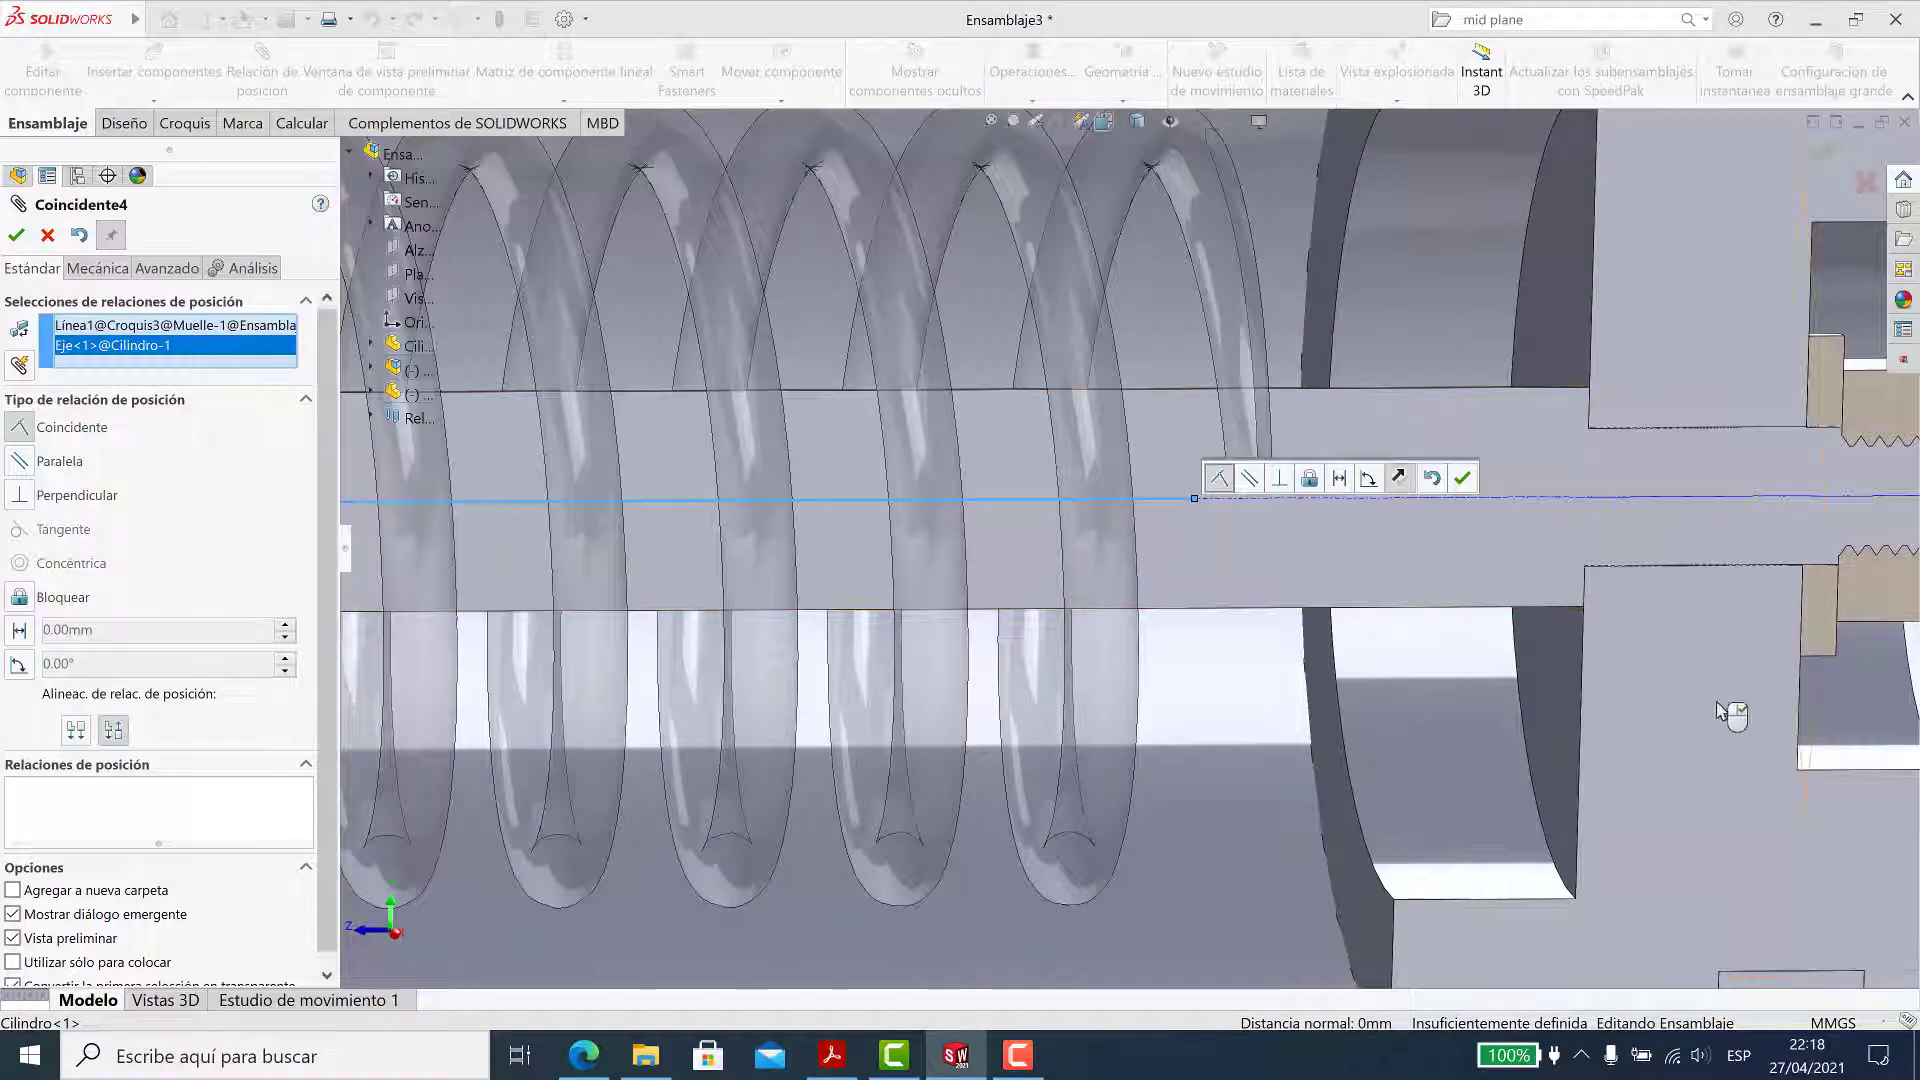
key("f")
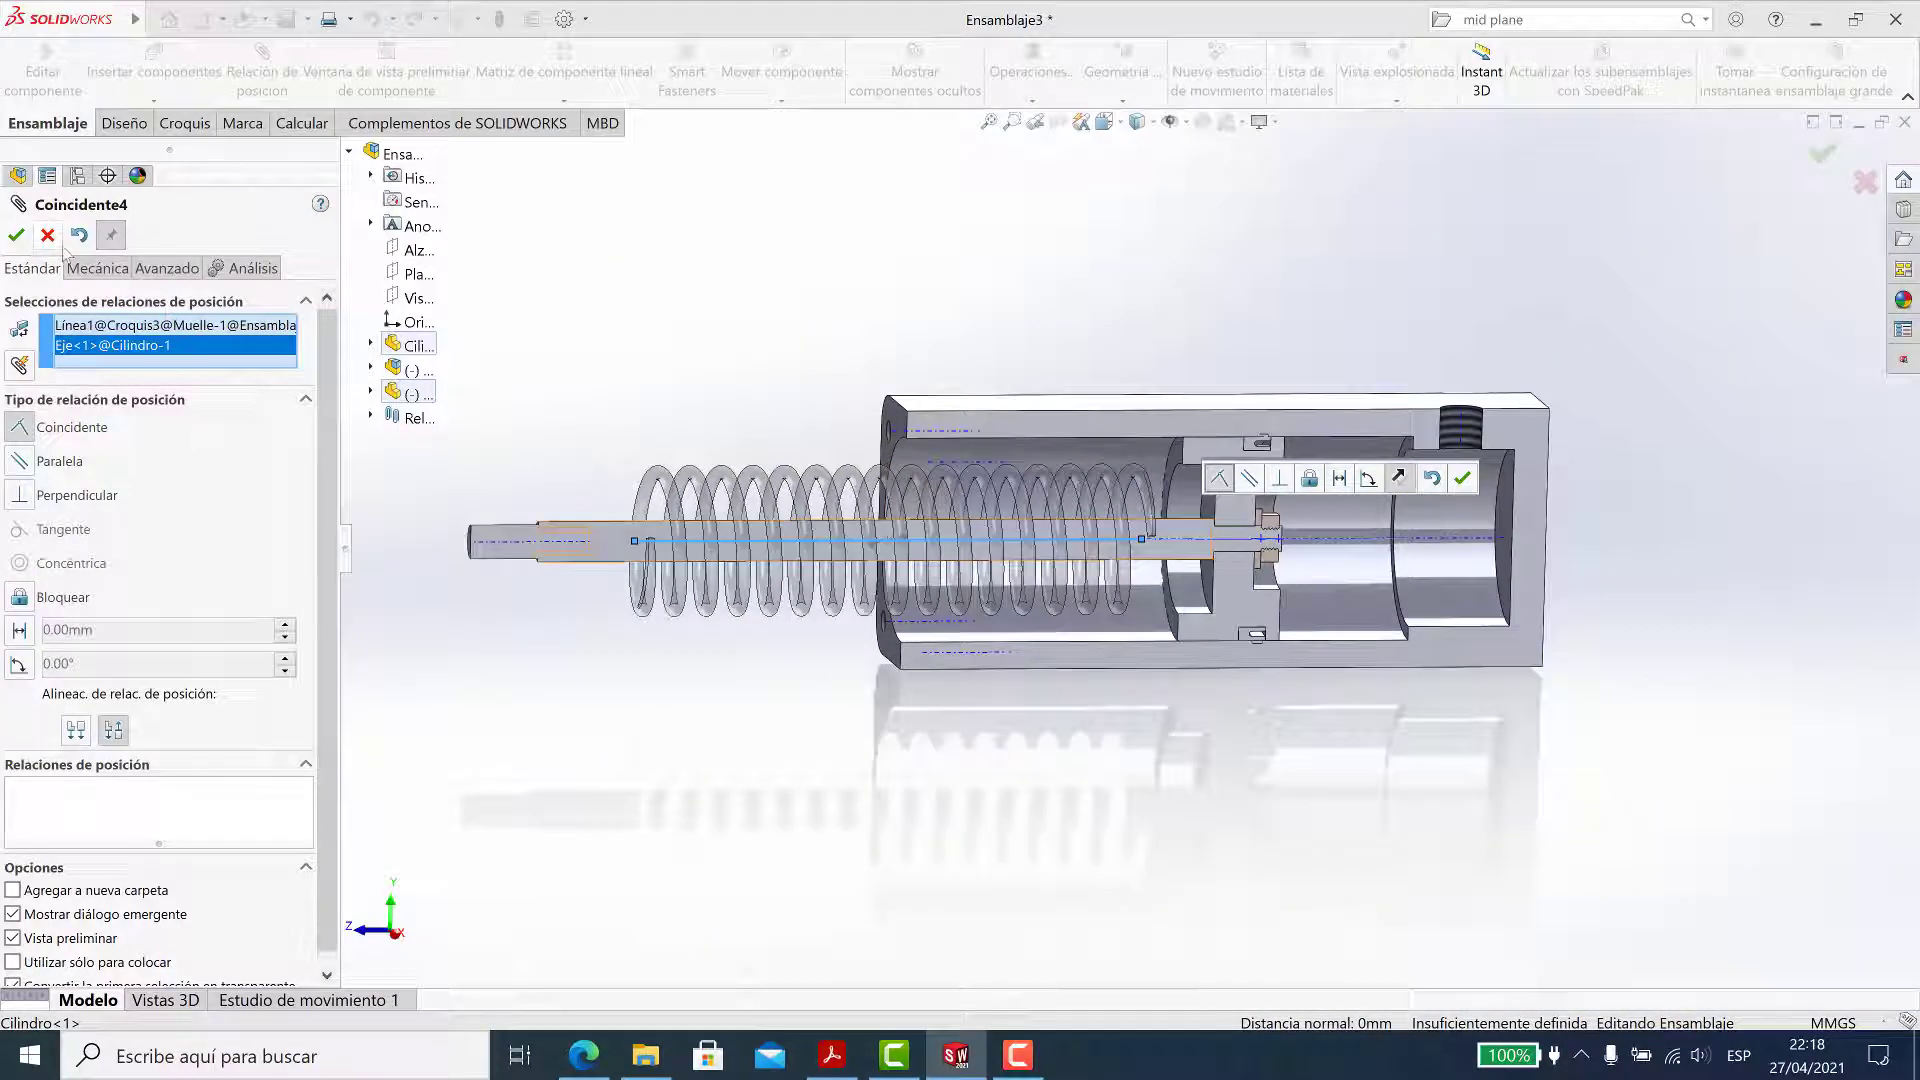
left_click(46, 236)
Pull the spring off the rod to the left
scroll(875, 531, "down", 5)
scroll(875, 532, "up", 8)
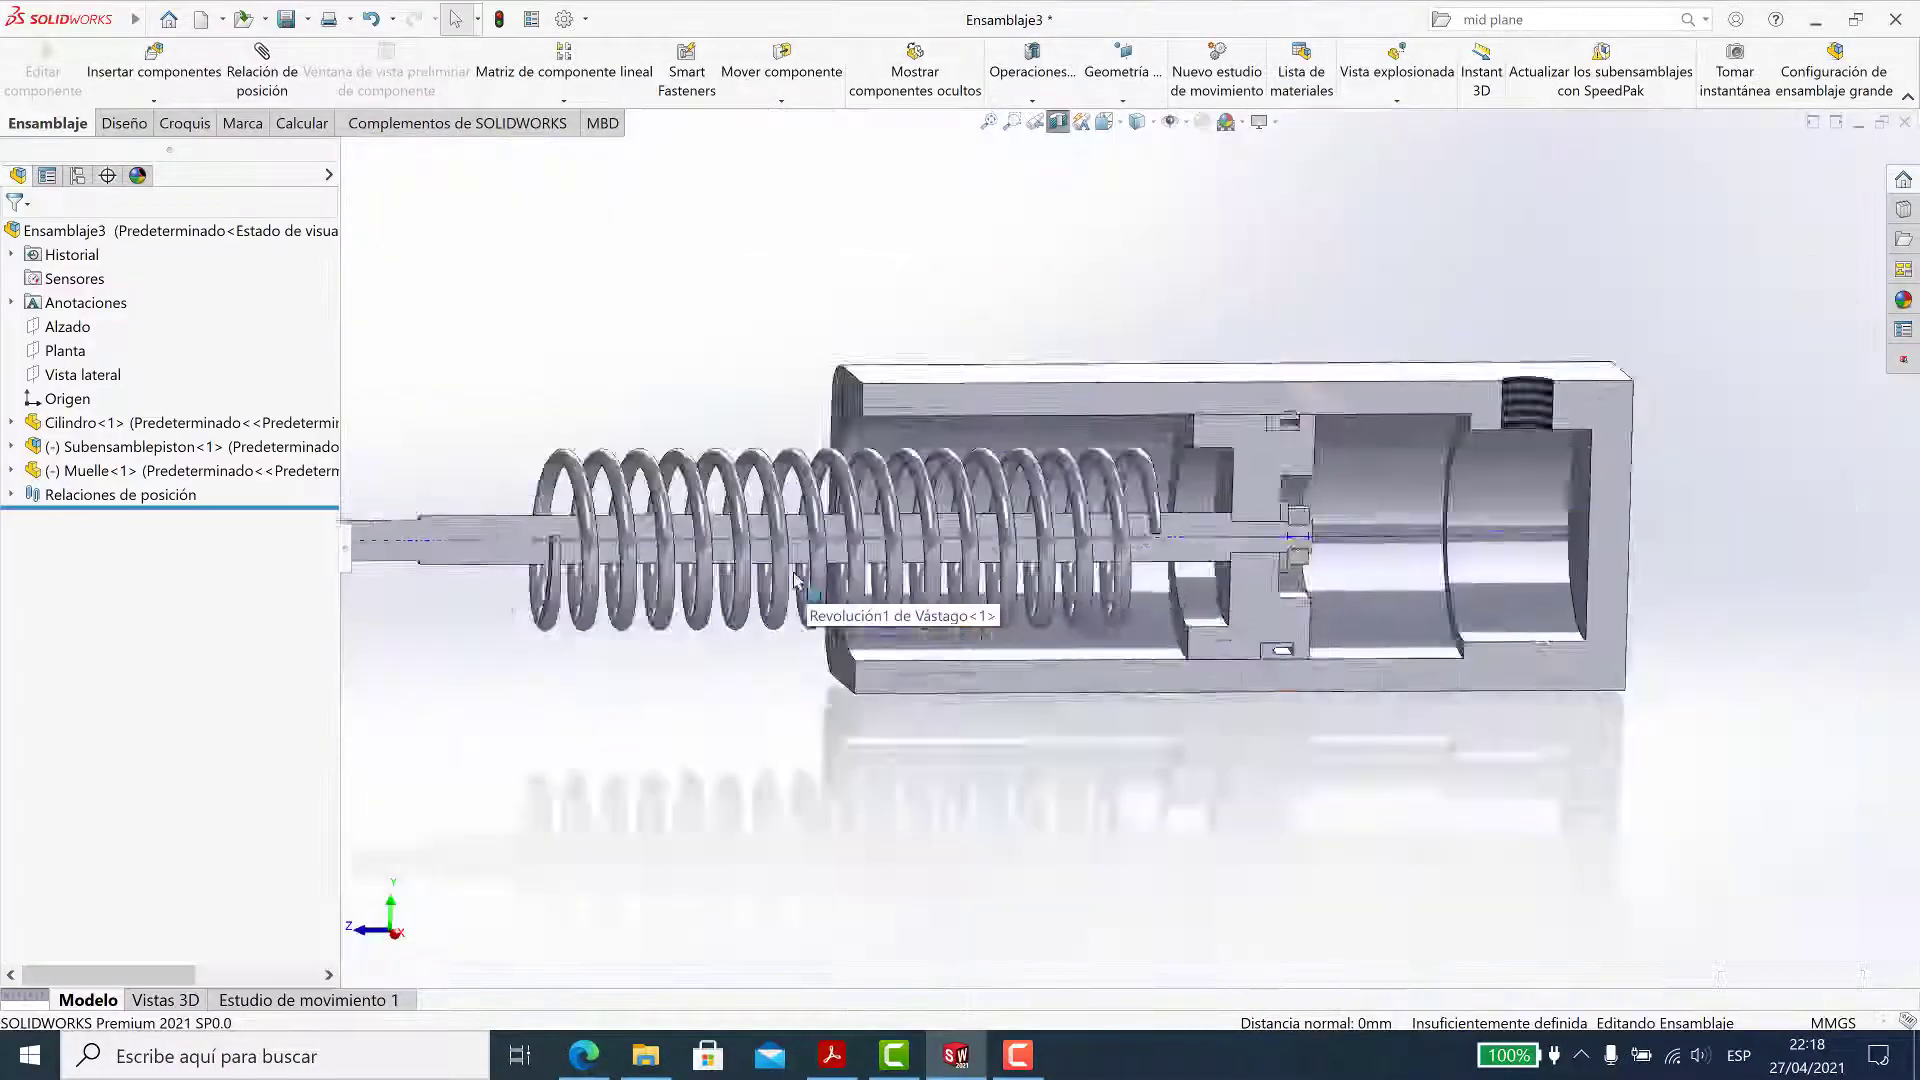
left_click_drag(875, 532, 467, 535)
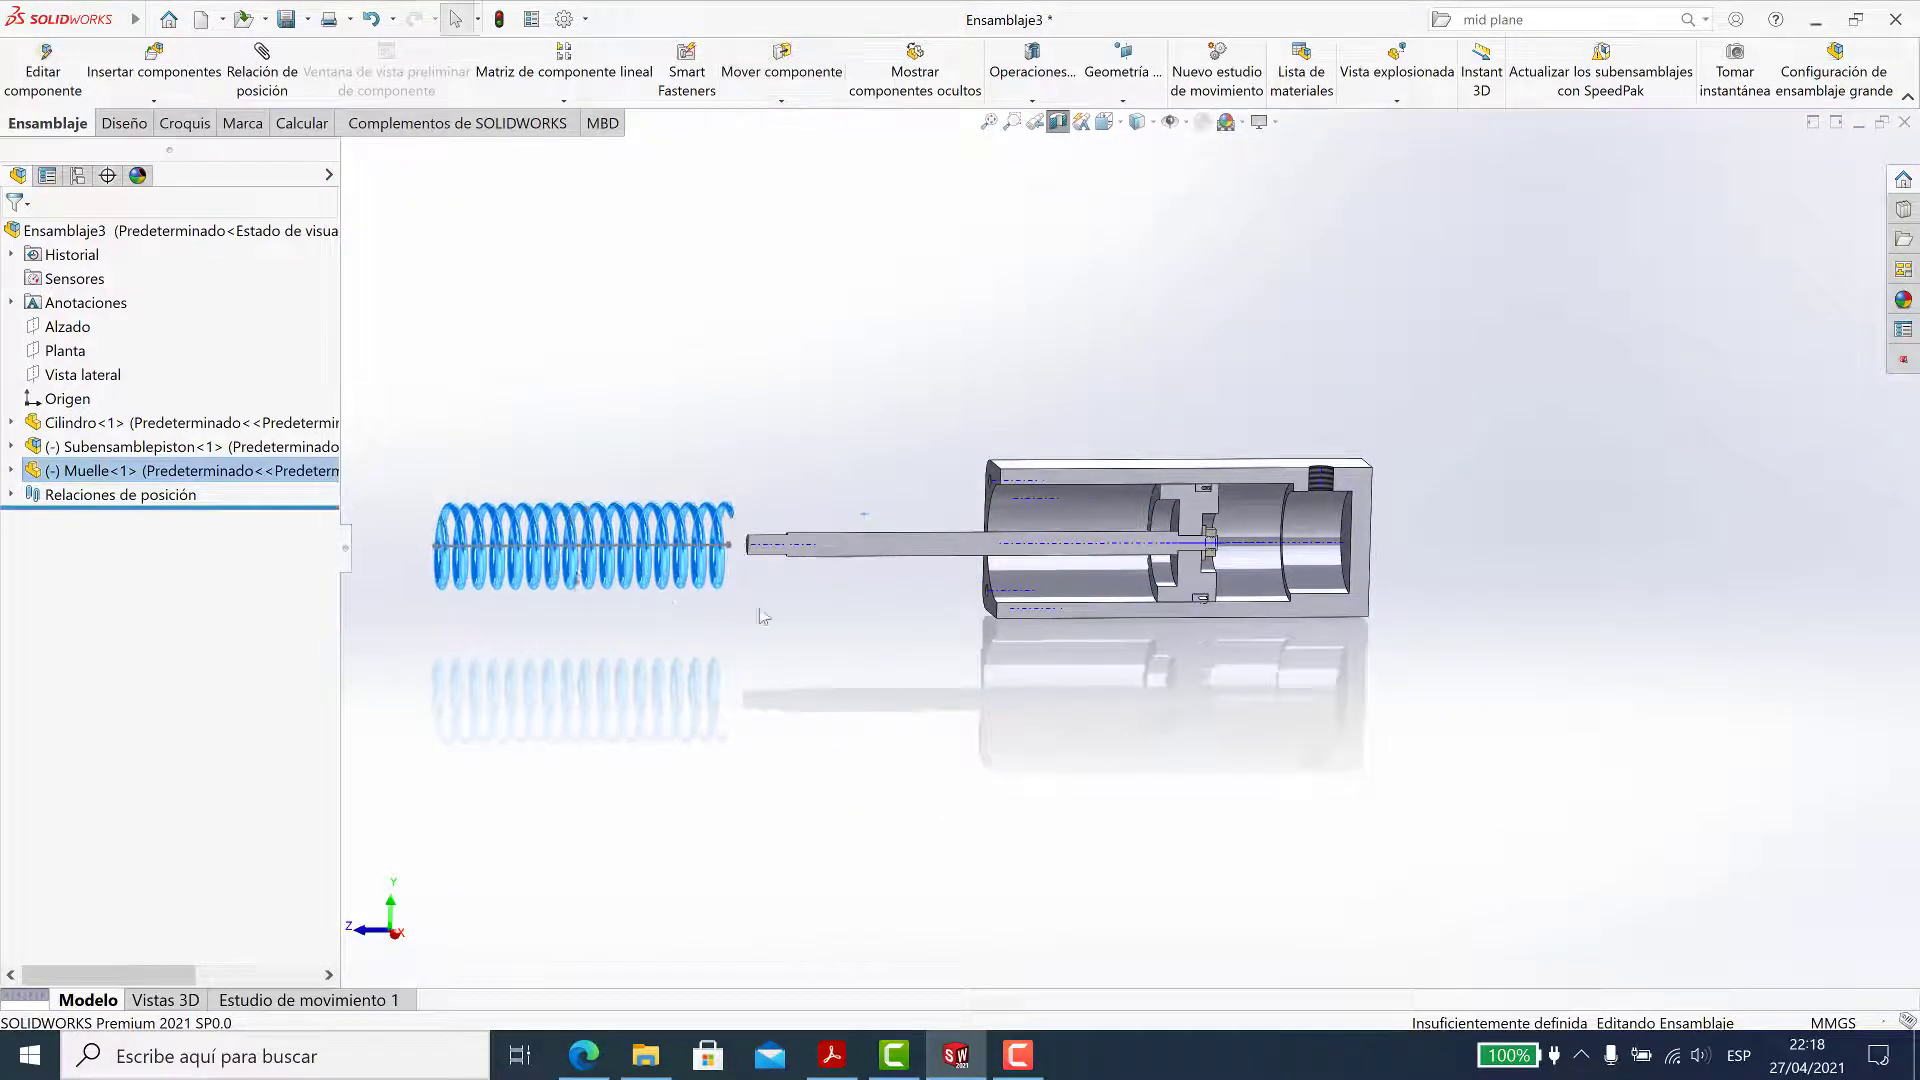
left_click(409, 147)
Mate the spring's end point coincident with the piston face
right_click_drag(850, 635, 770, 598)
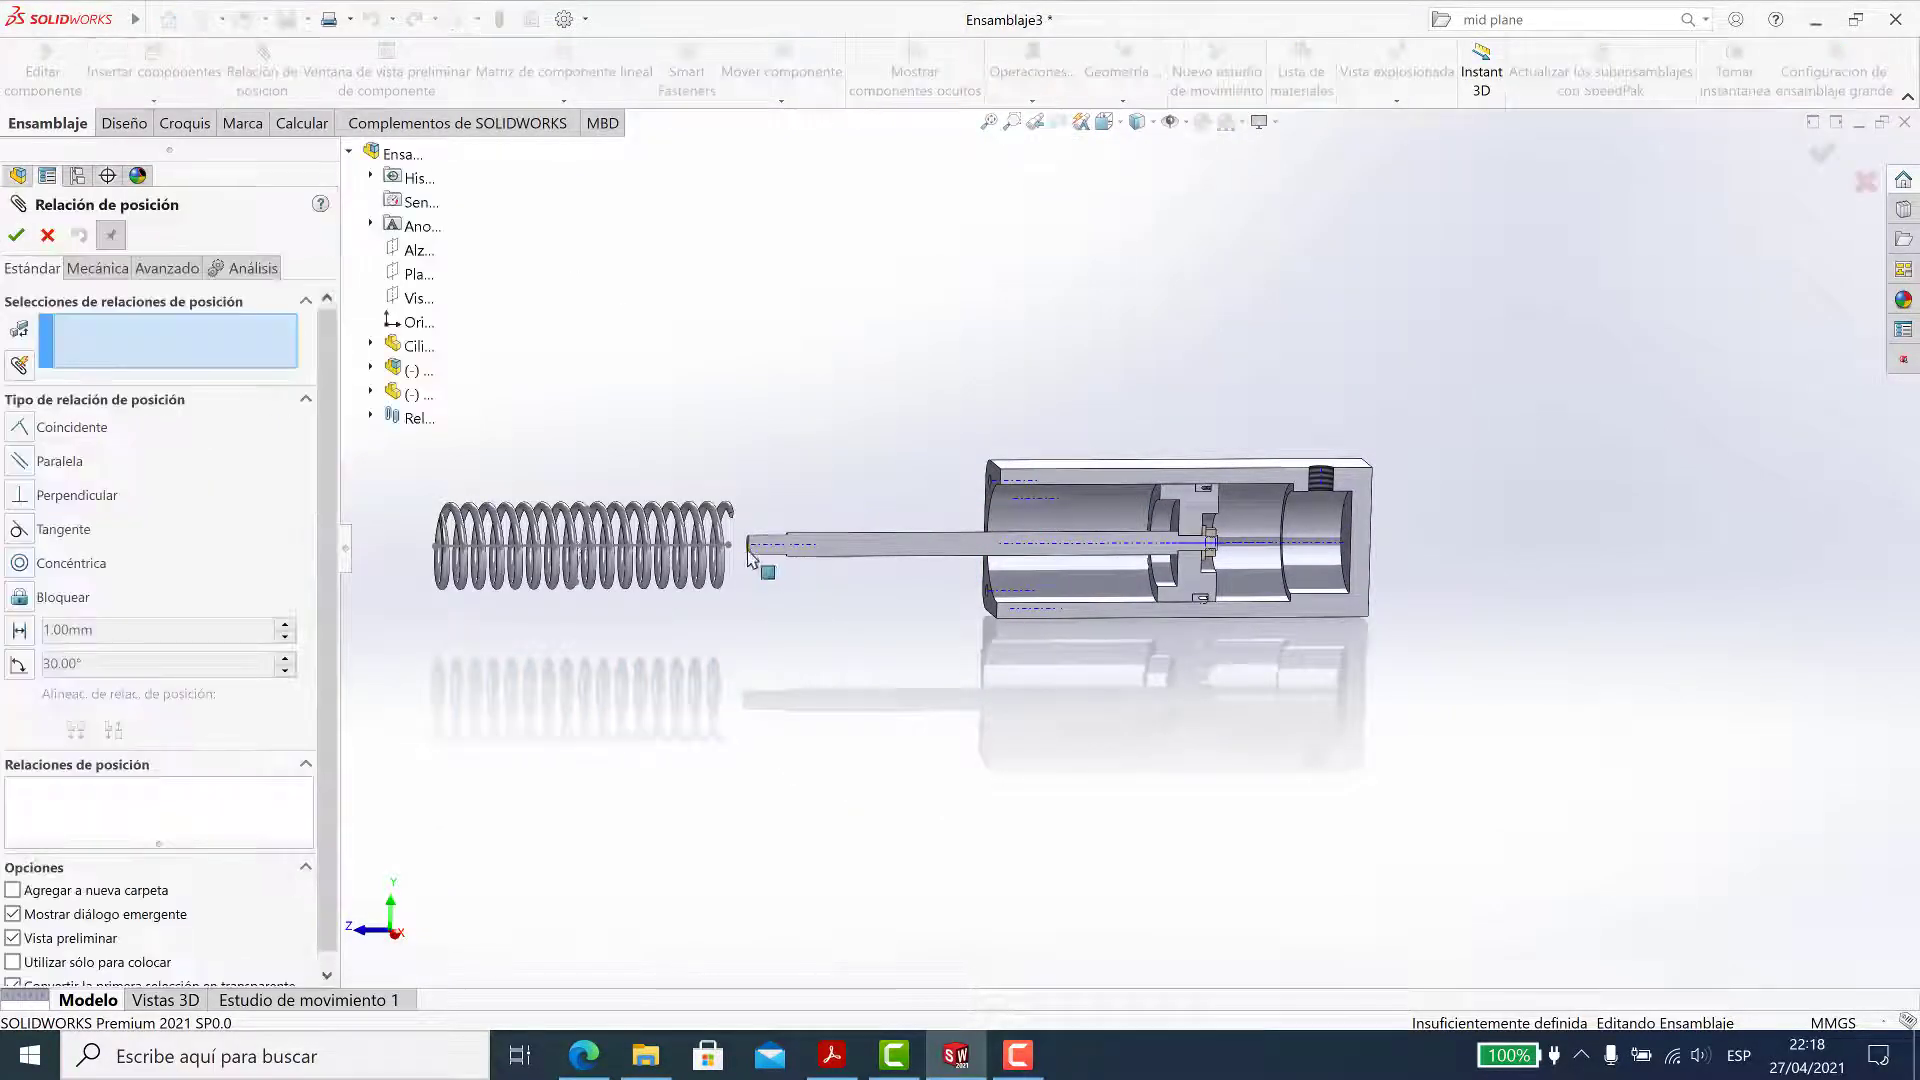
scroll(699, 556, "down", 8)
left_click(954, 481)
scroll(1154, 628, "up", 8)
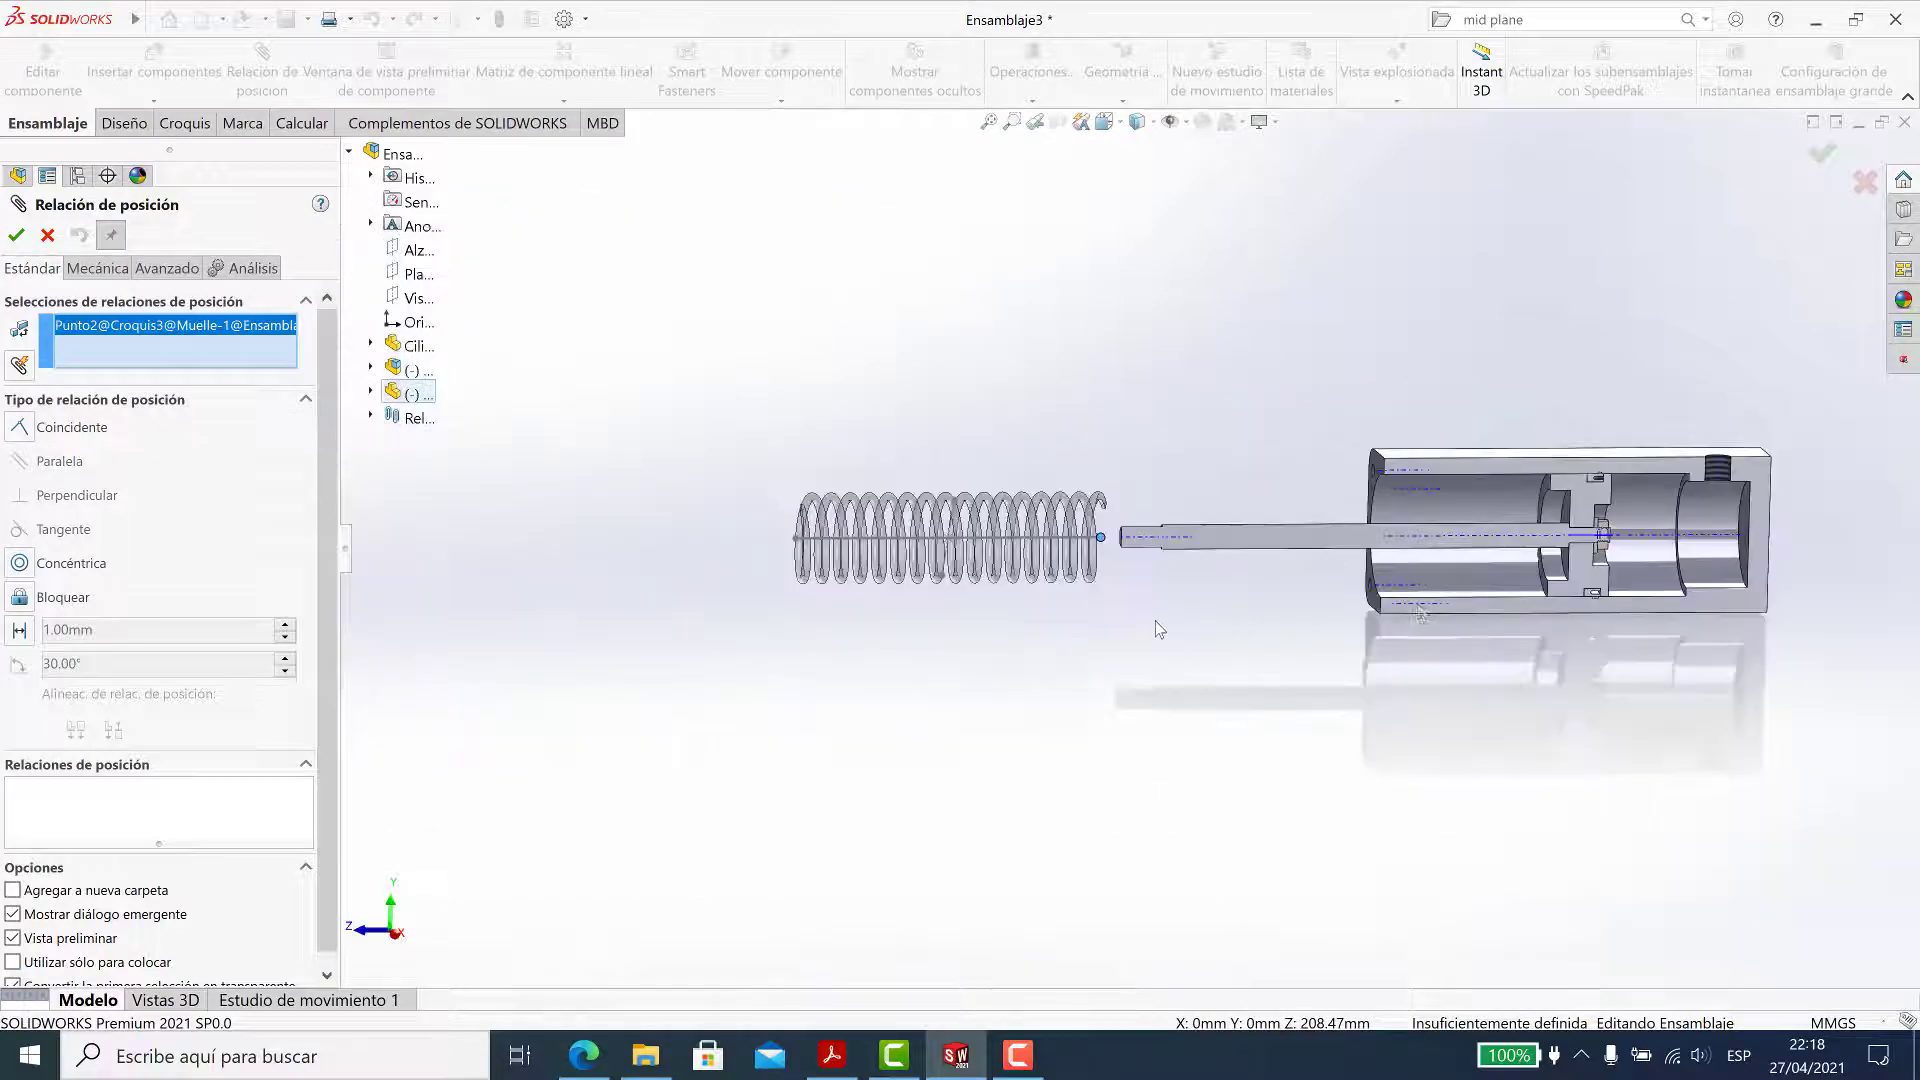
scroll(1469, 559, "down", 4)
scroll(1474, 558, "down", 2)
scroll(1478, 552, "down", 2)
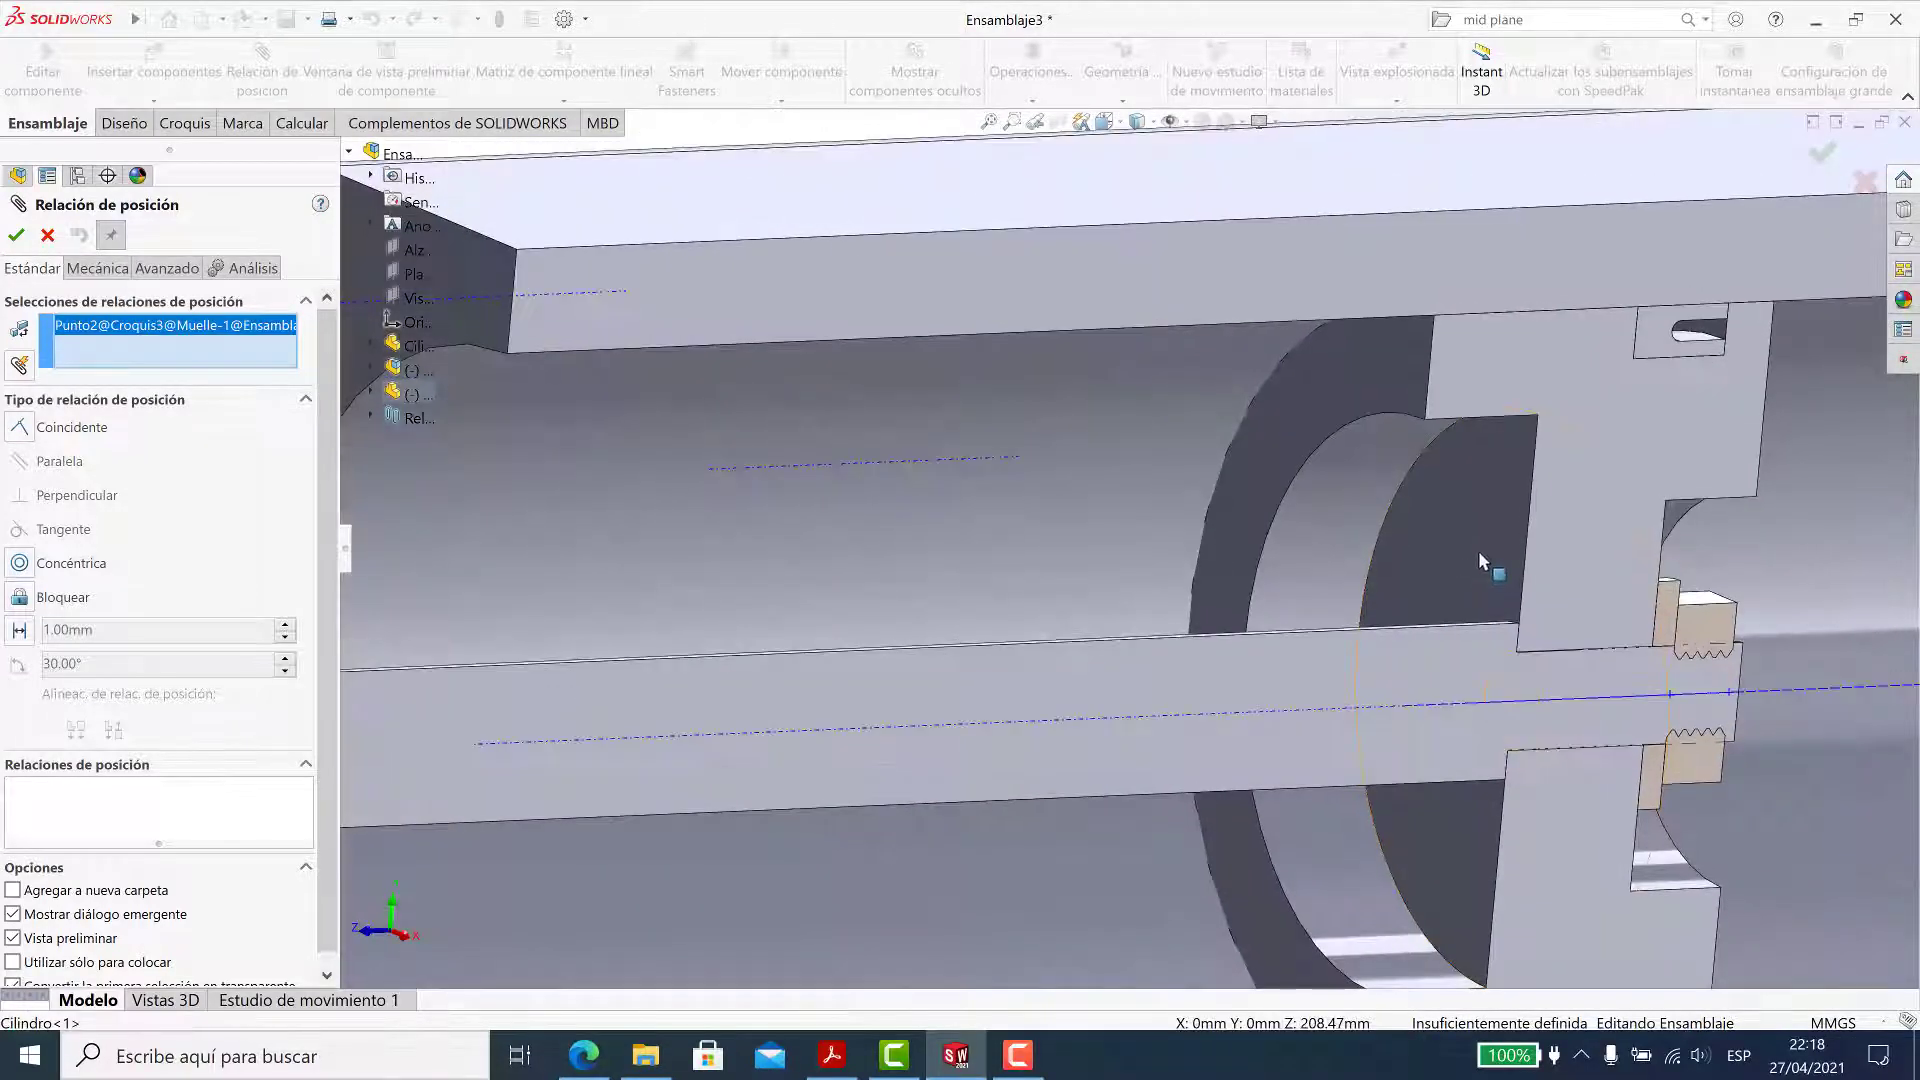
left_click(1477, 552)
left_click(1624, 578)
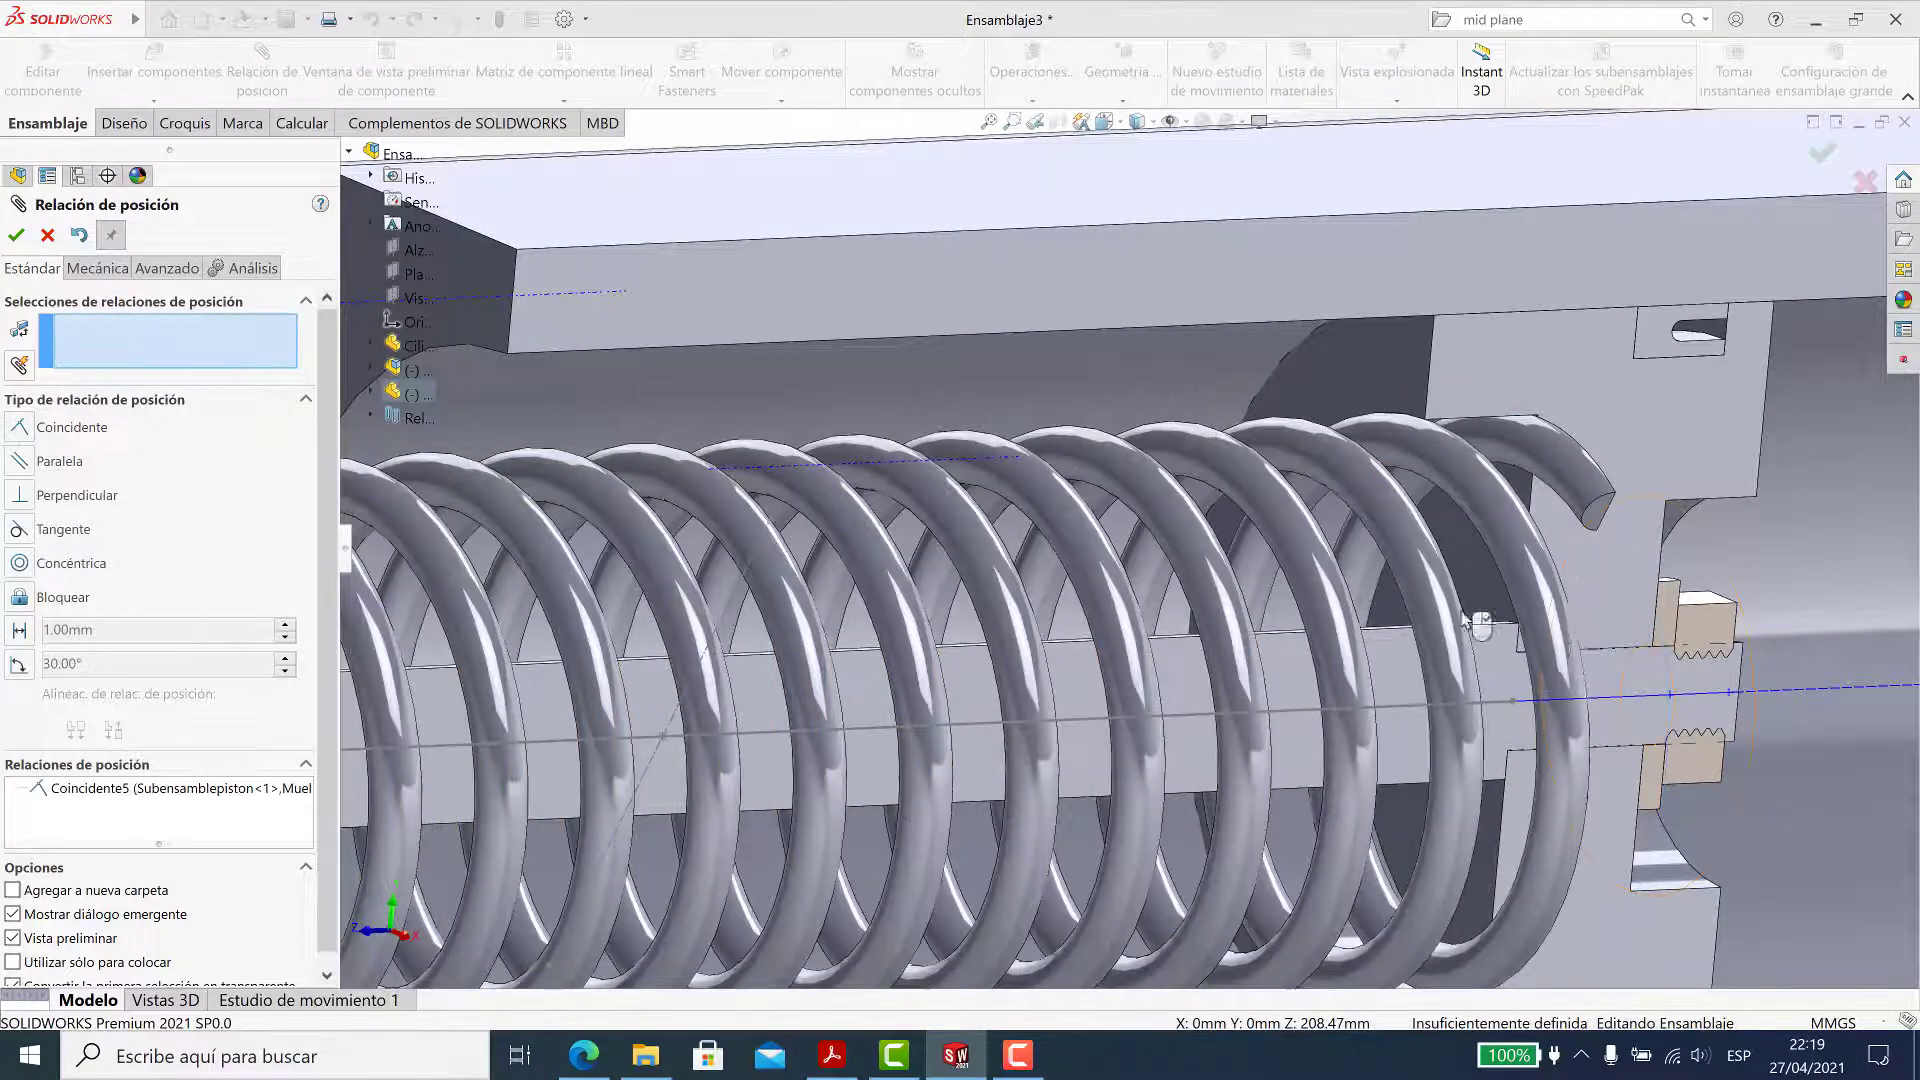
key("f")
key("Escape")
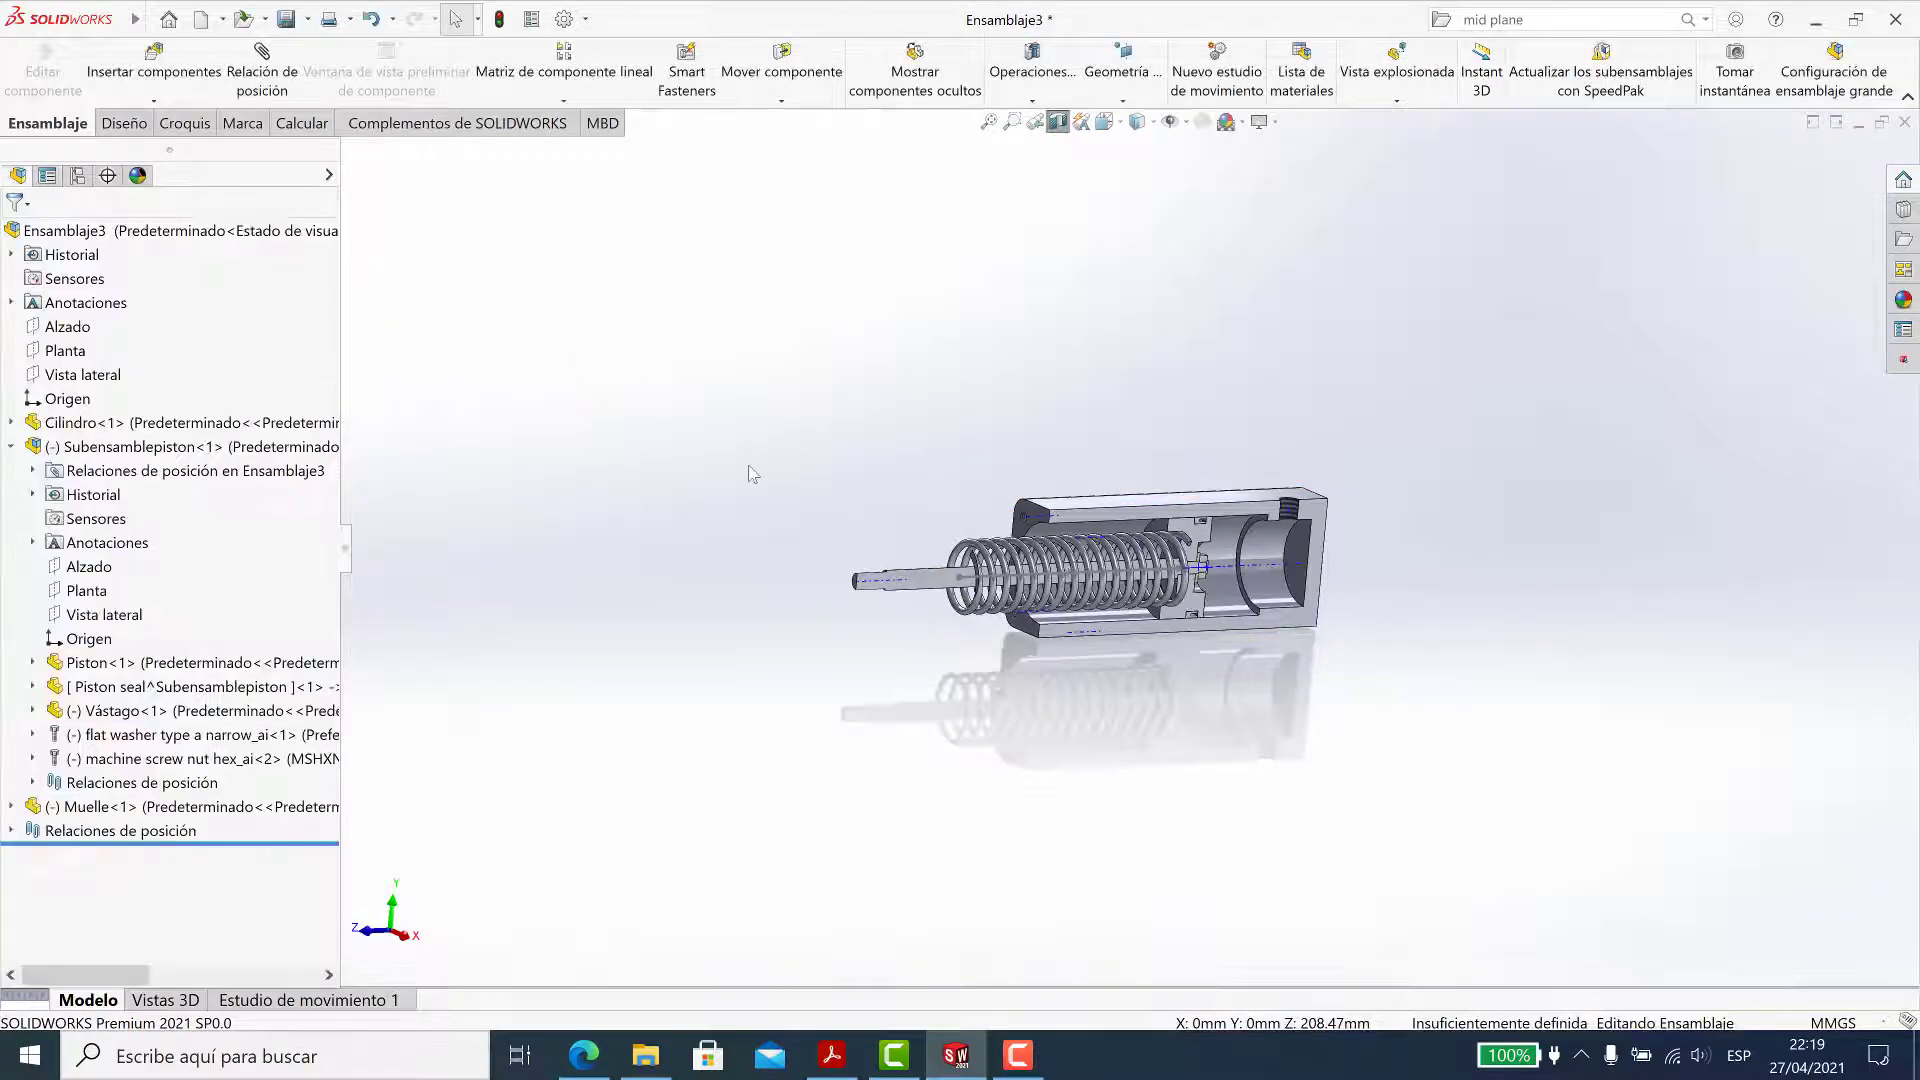
Insert Subensambletapa.SLDASM into the assembly beside the cylinder
left_click(217, 84)
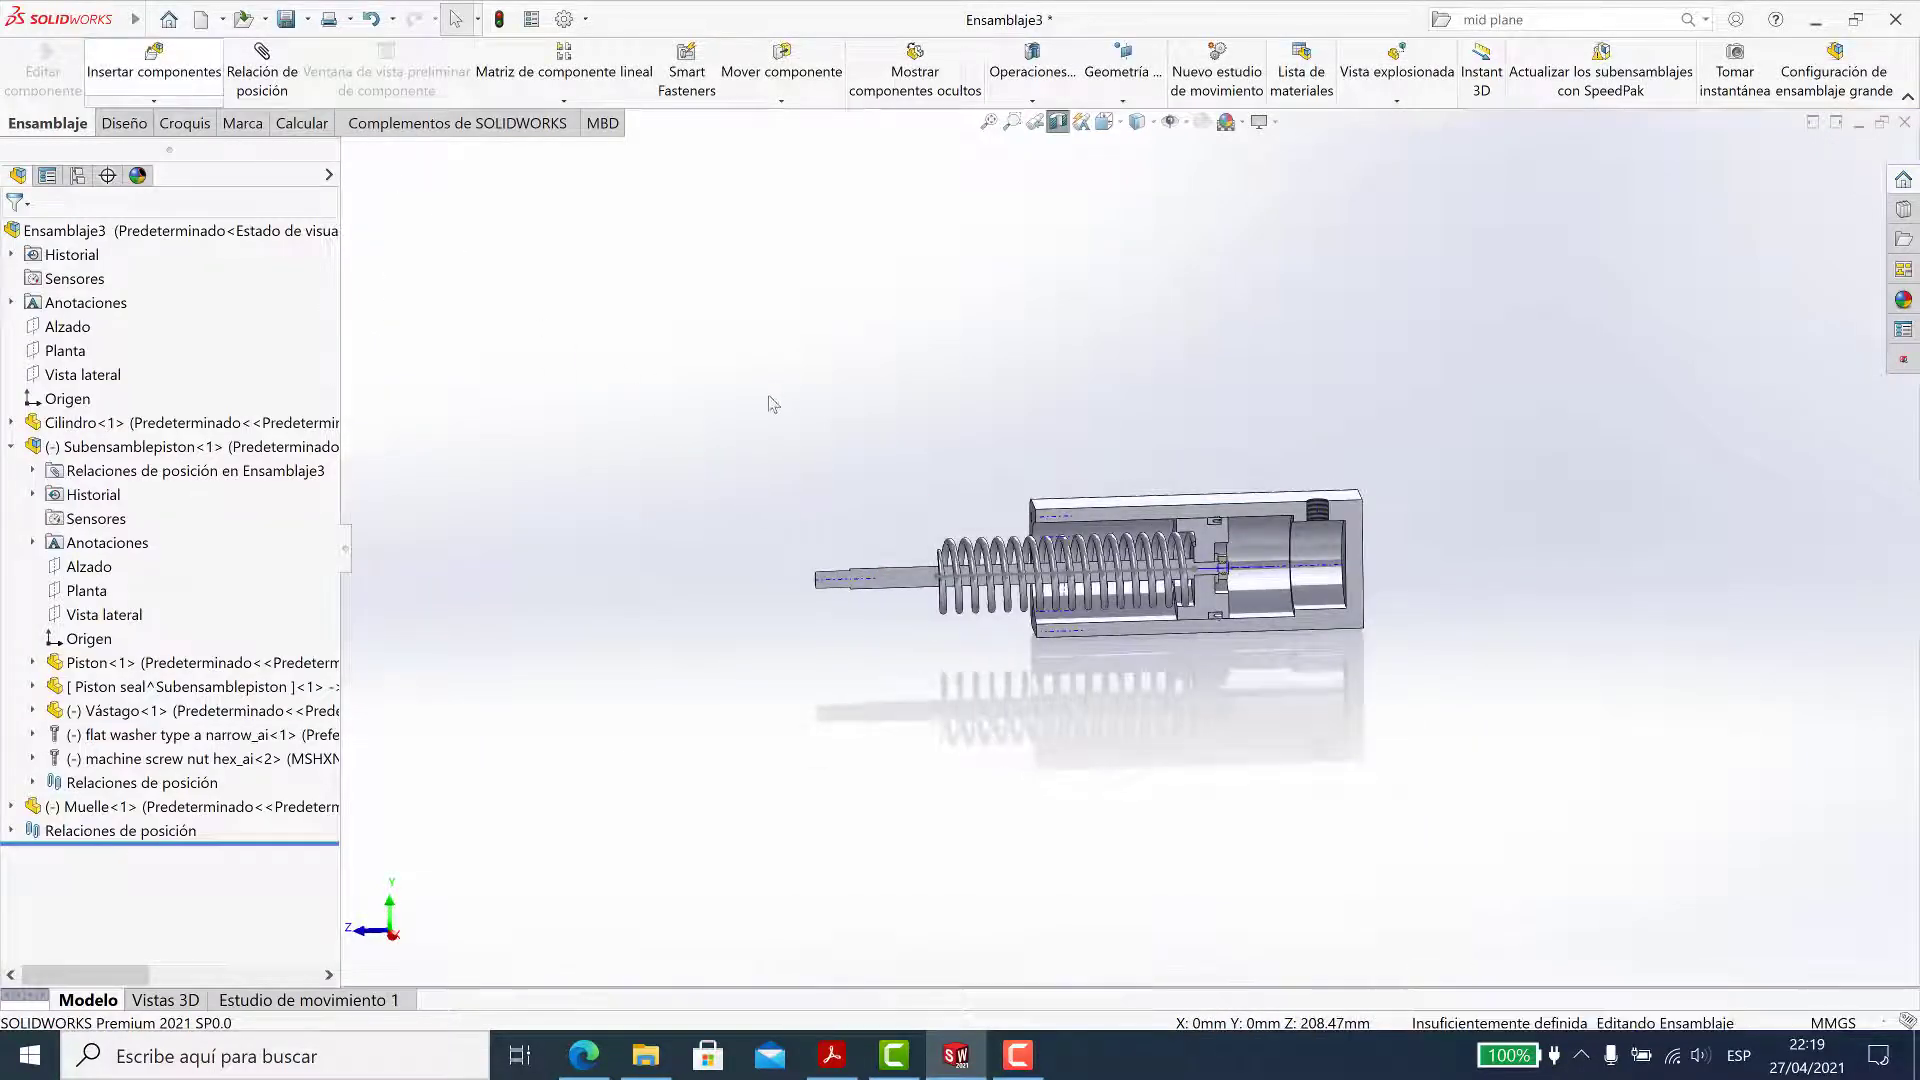
left_click(330, 285)
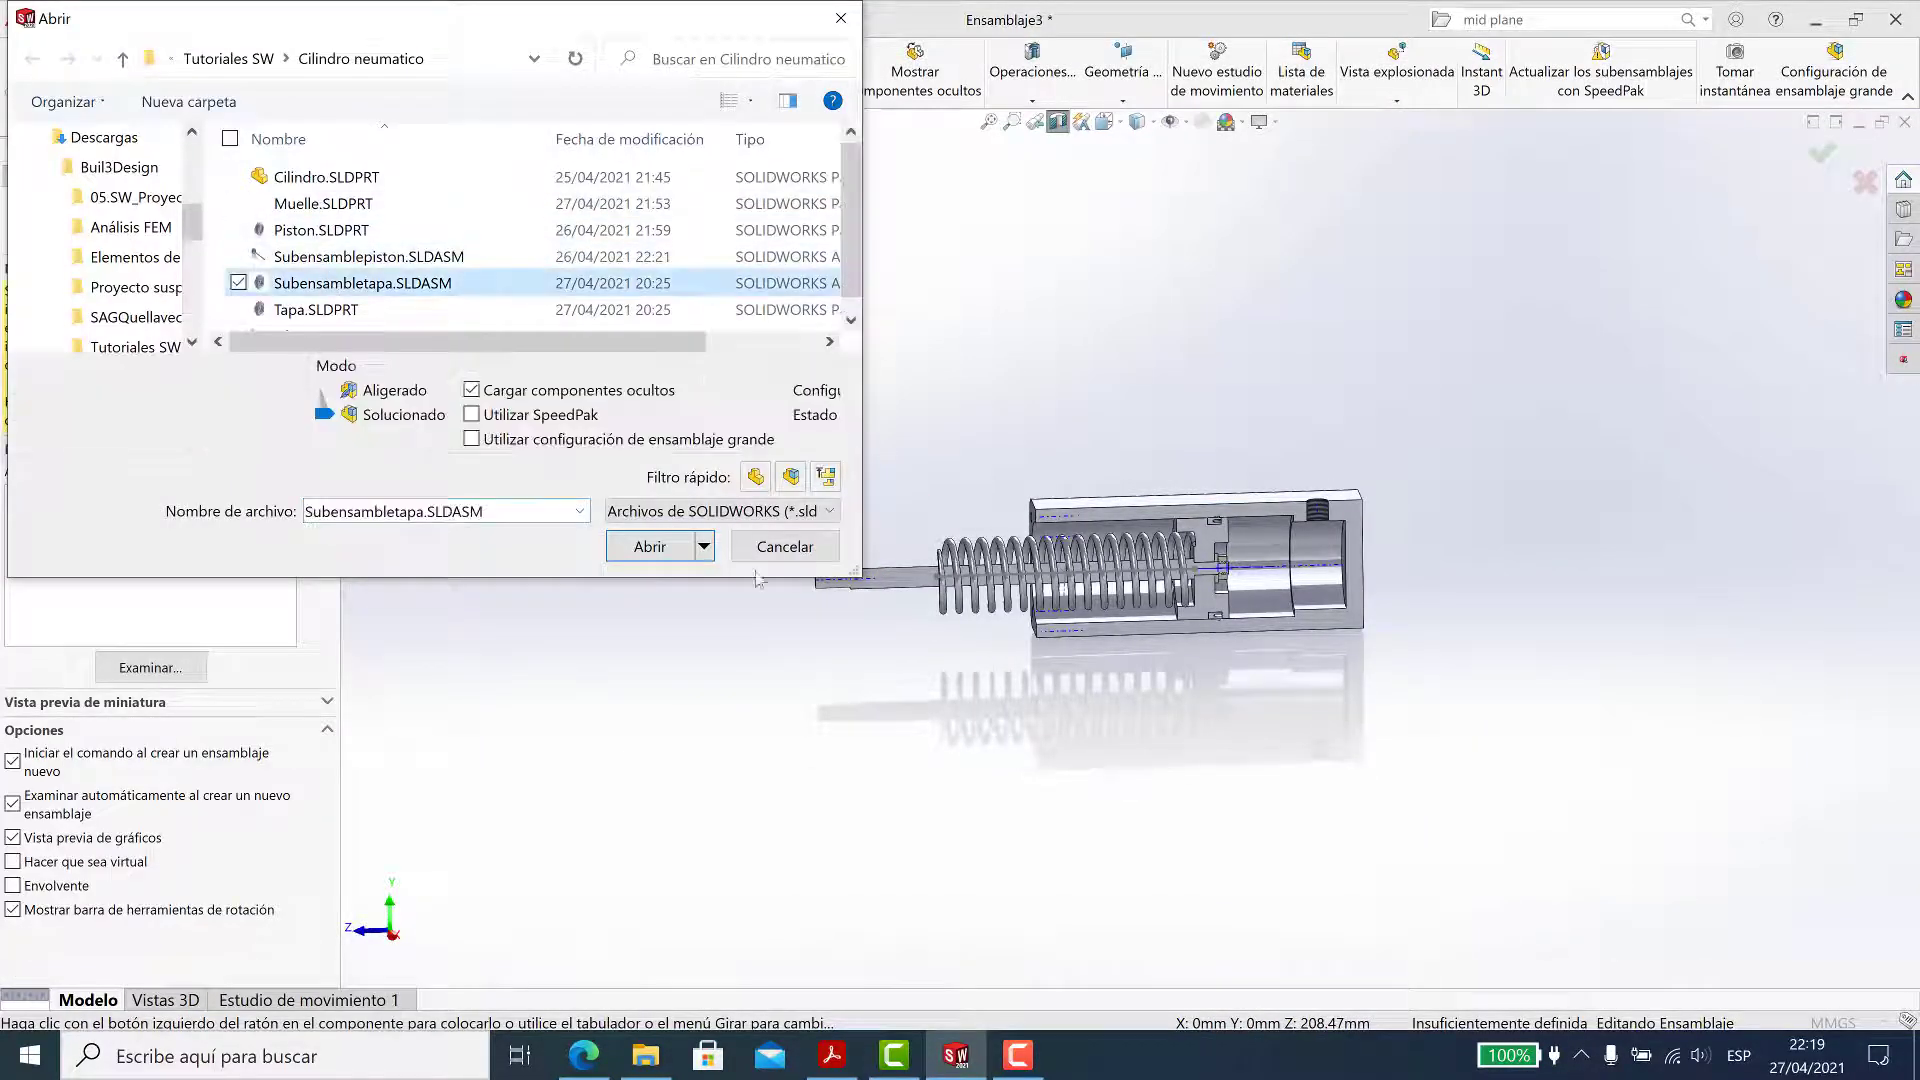
left_click(711, 553)
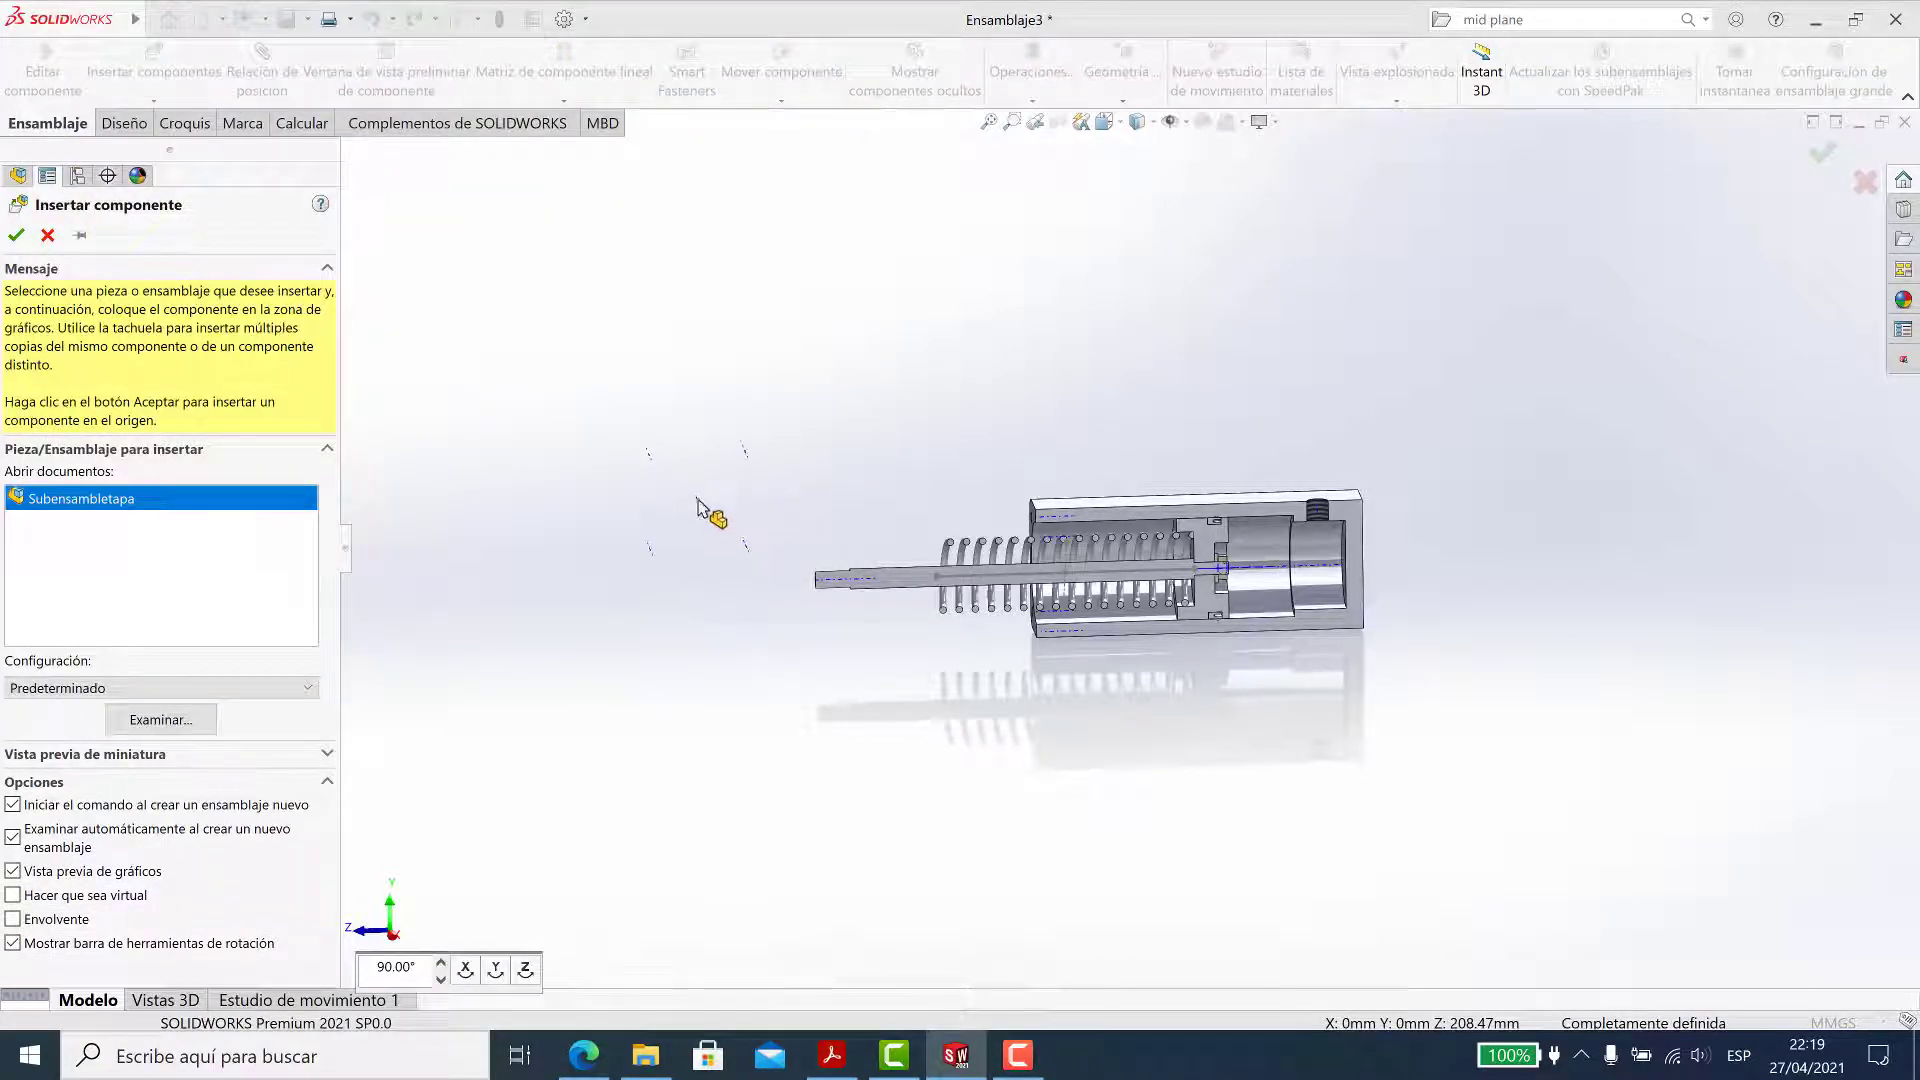
left_click(698, 501)
scroll(726, 520, "down", 2)
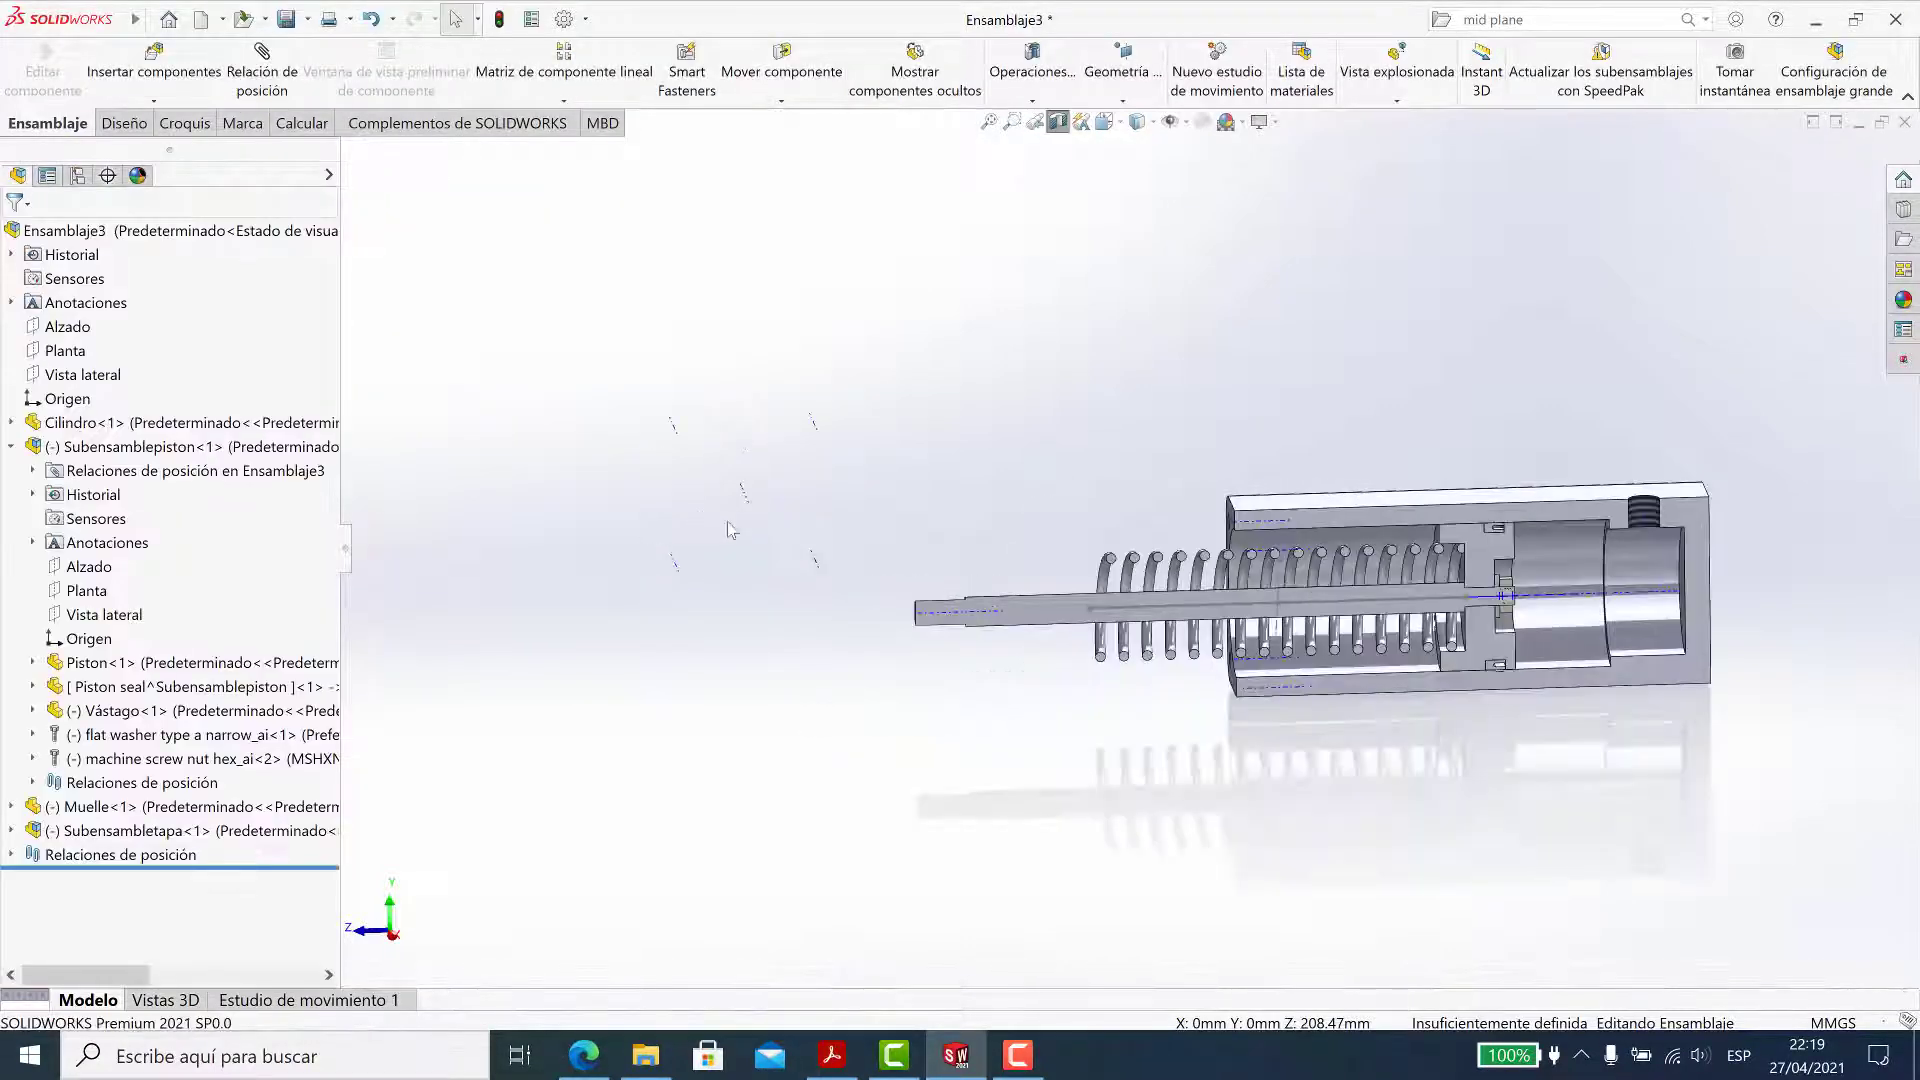
Collapse the piston tree, show the hidden cap subassembly, and orbit to an oblique view
left_click(10, 447)
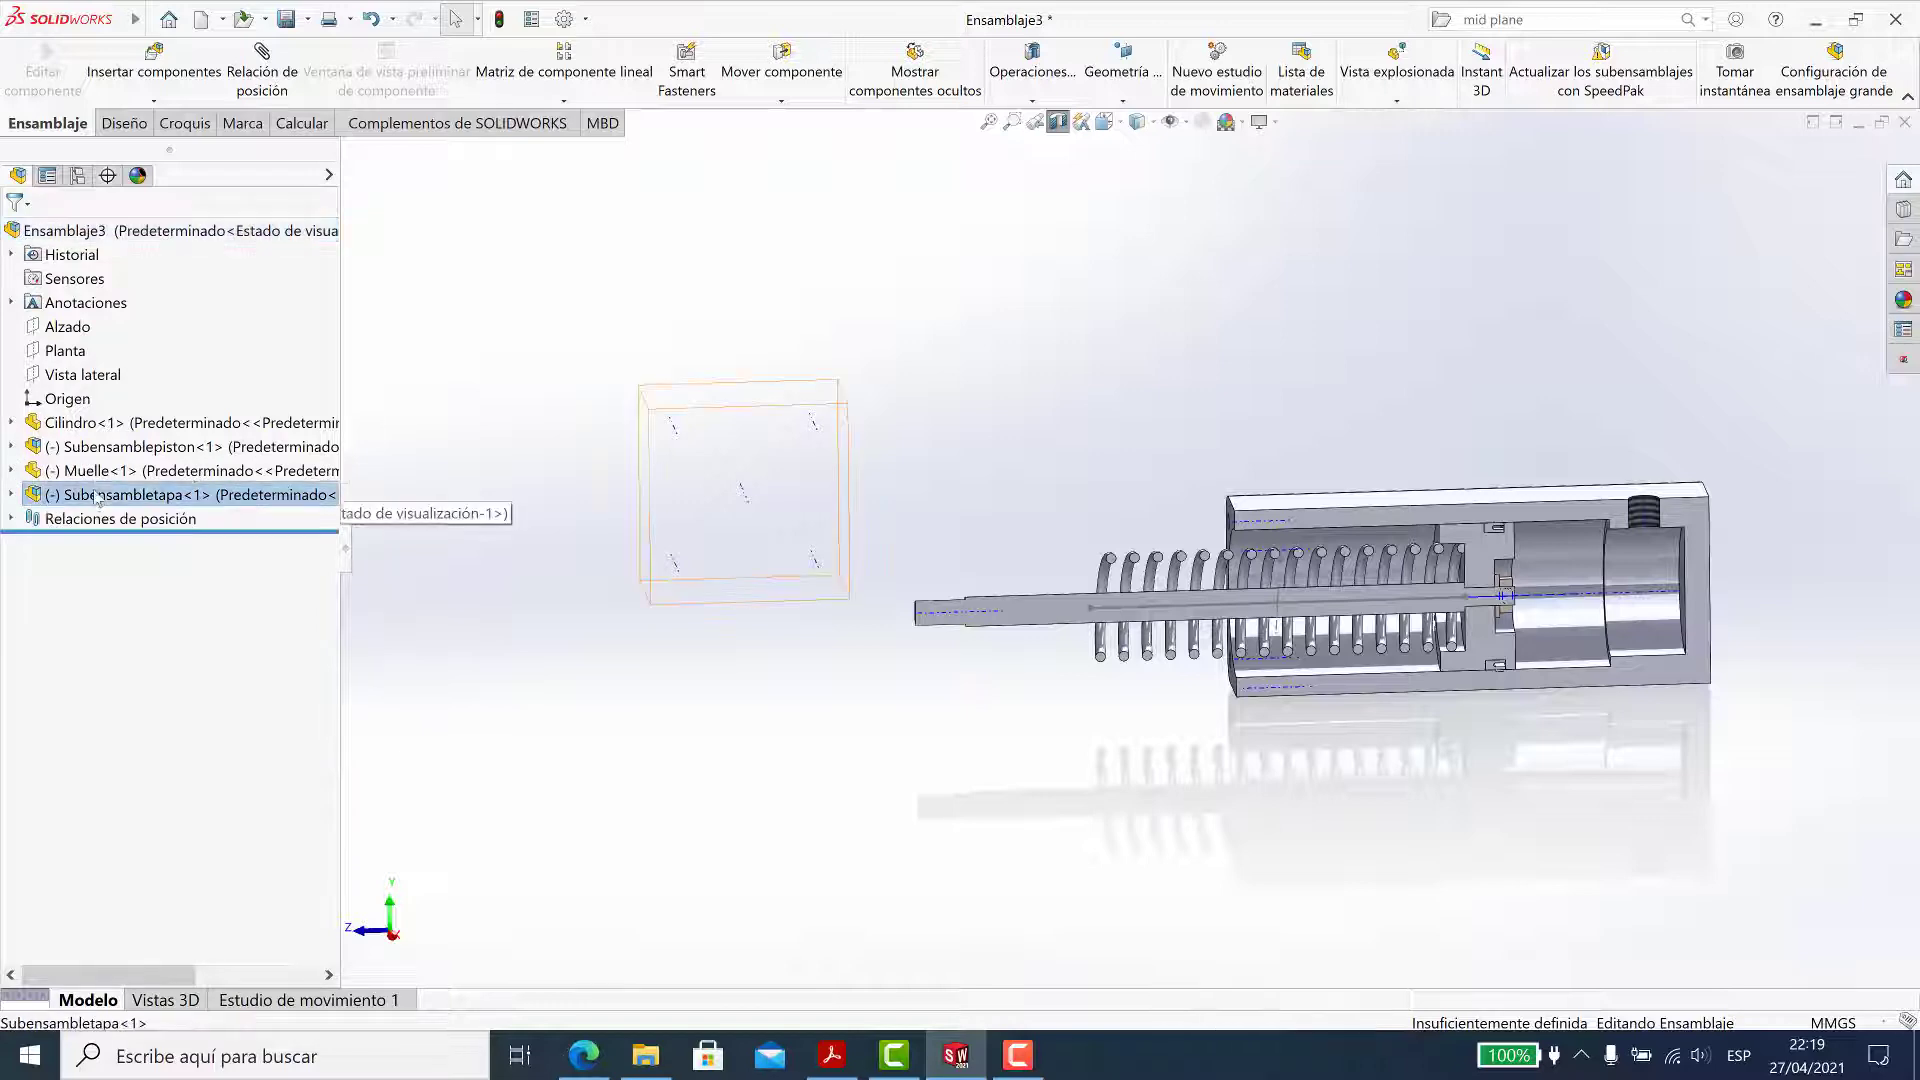
left_click(157, 500)
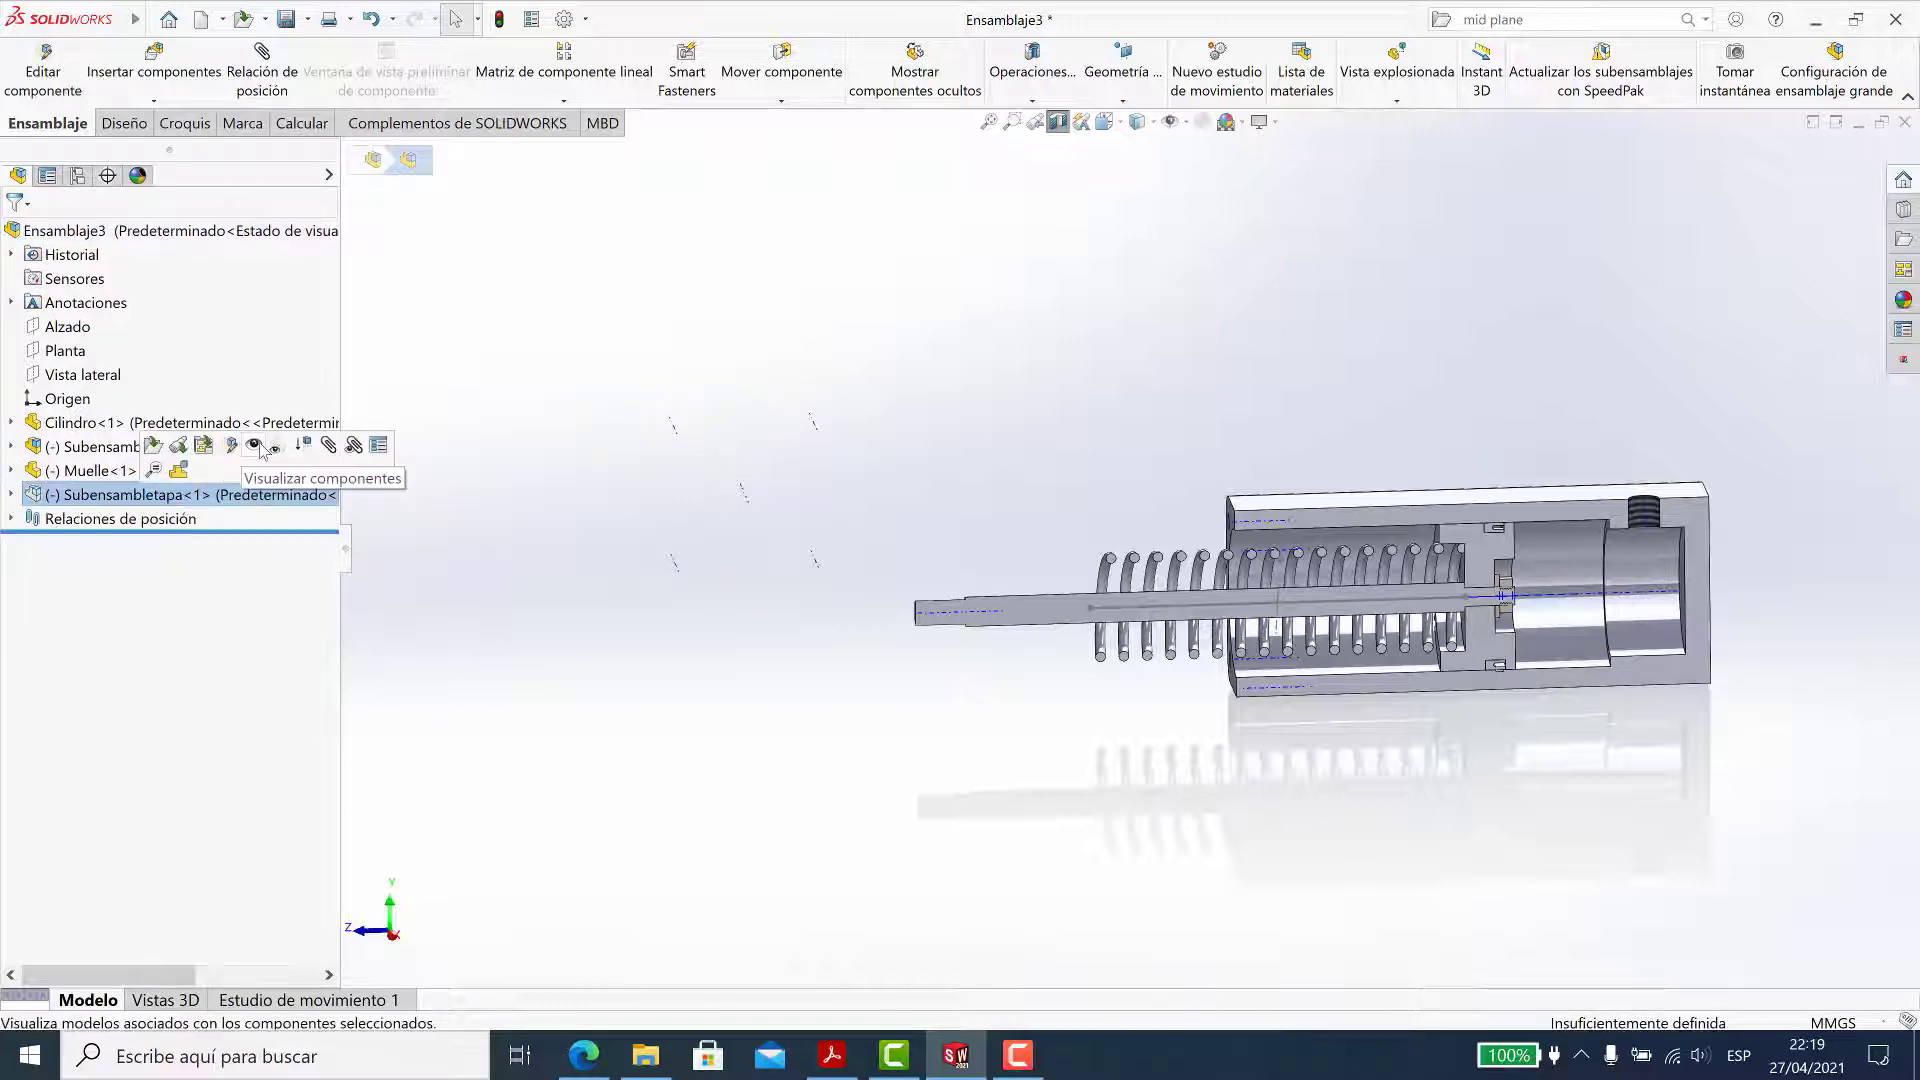
left_click(222, 441)
middle_click_drag(917, 544, 1100, 470)
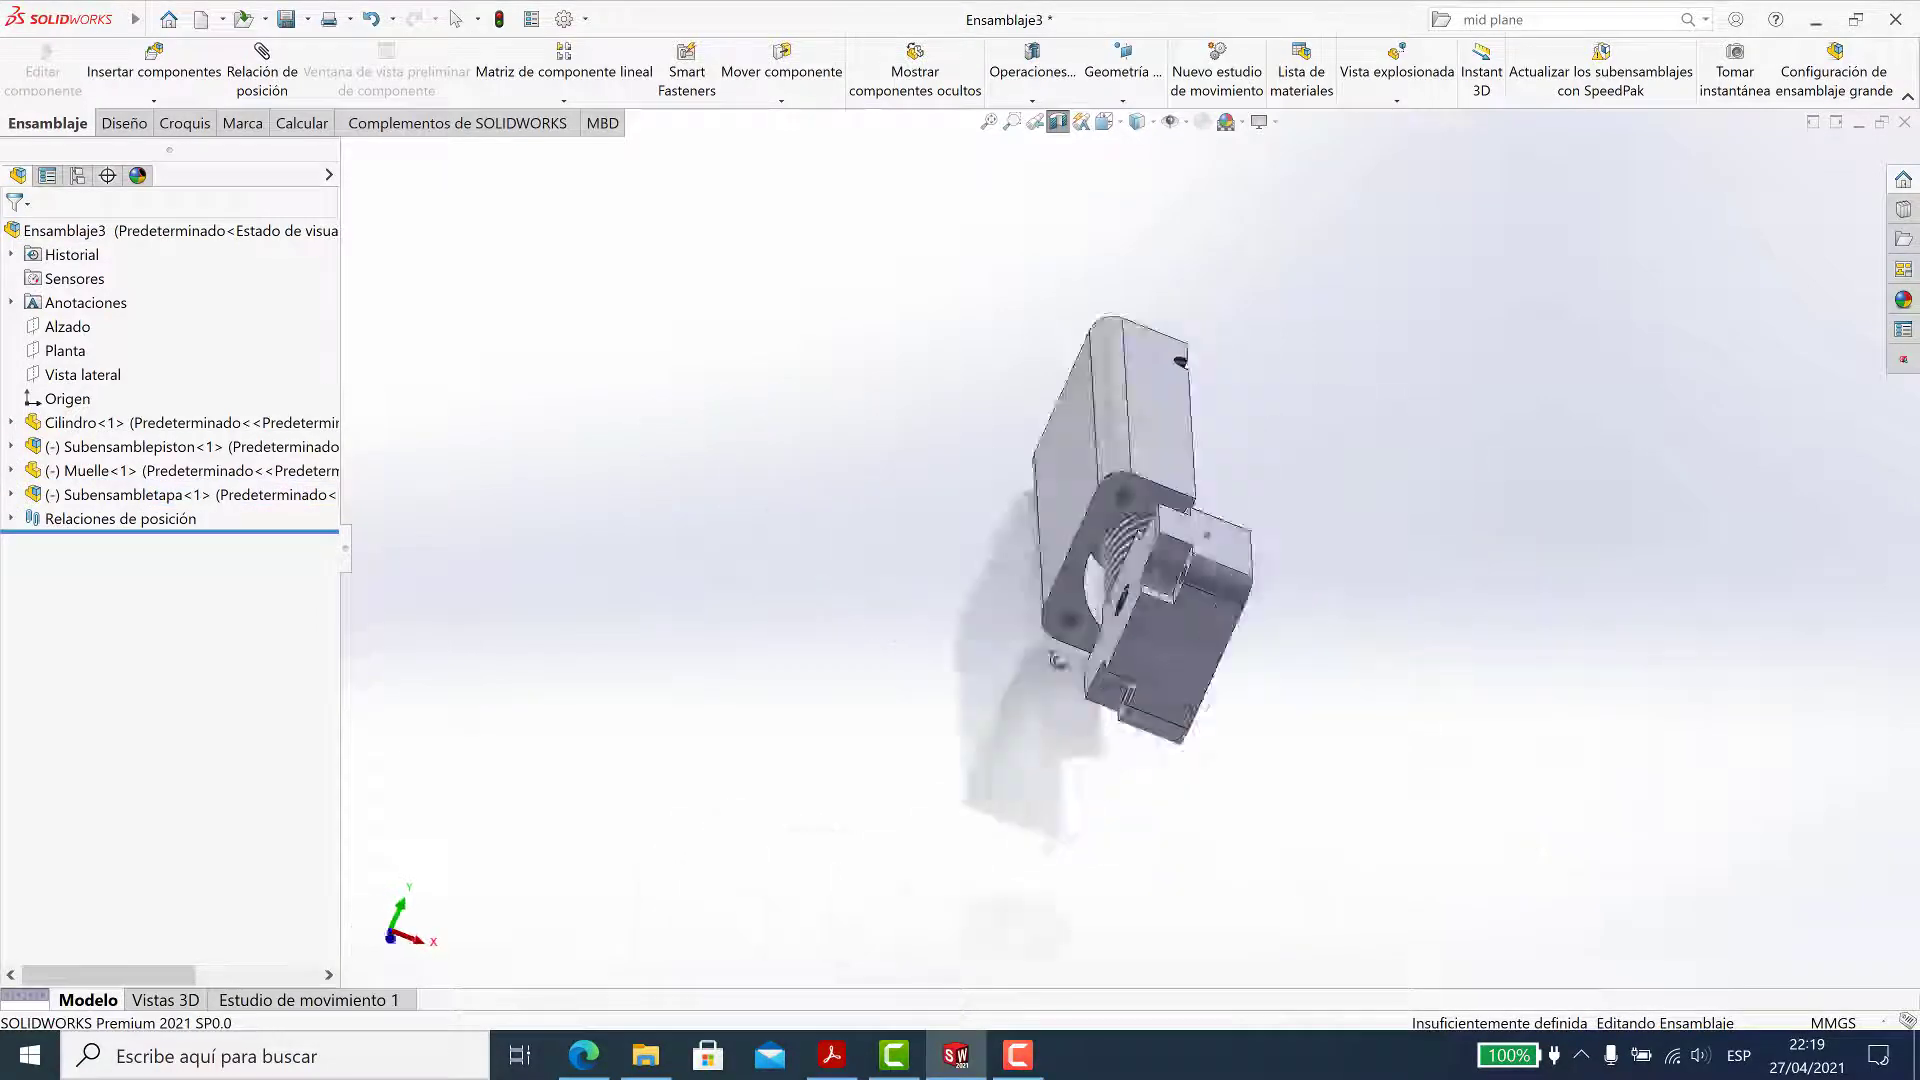
middle_click_drag(960, 540, 945, 548)
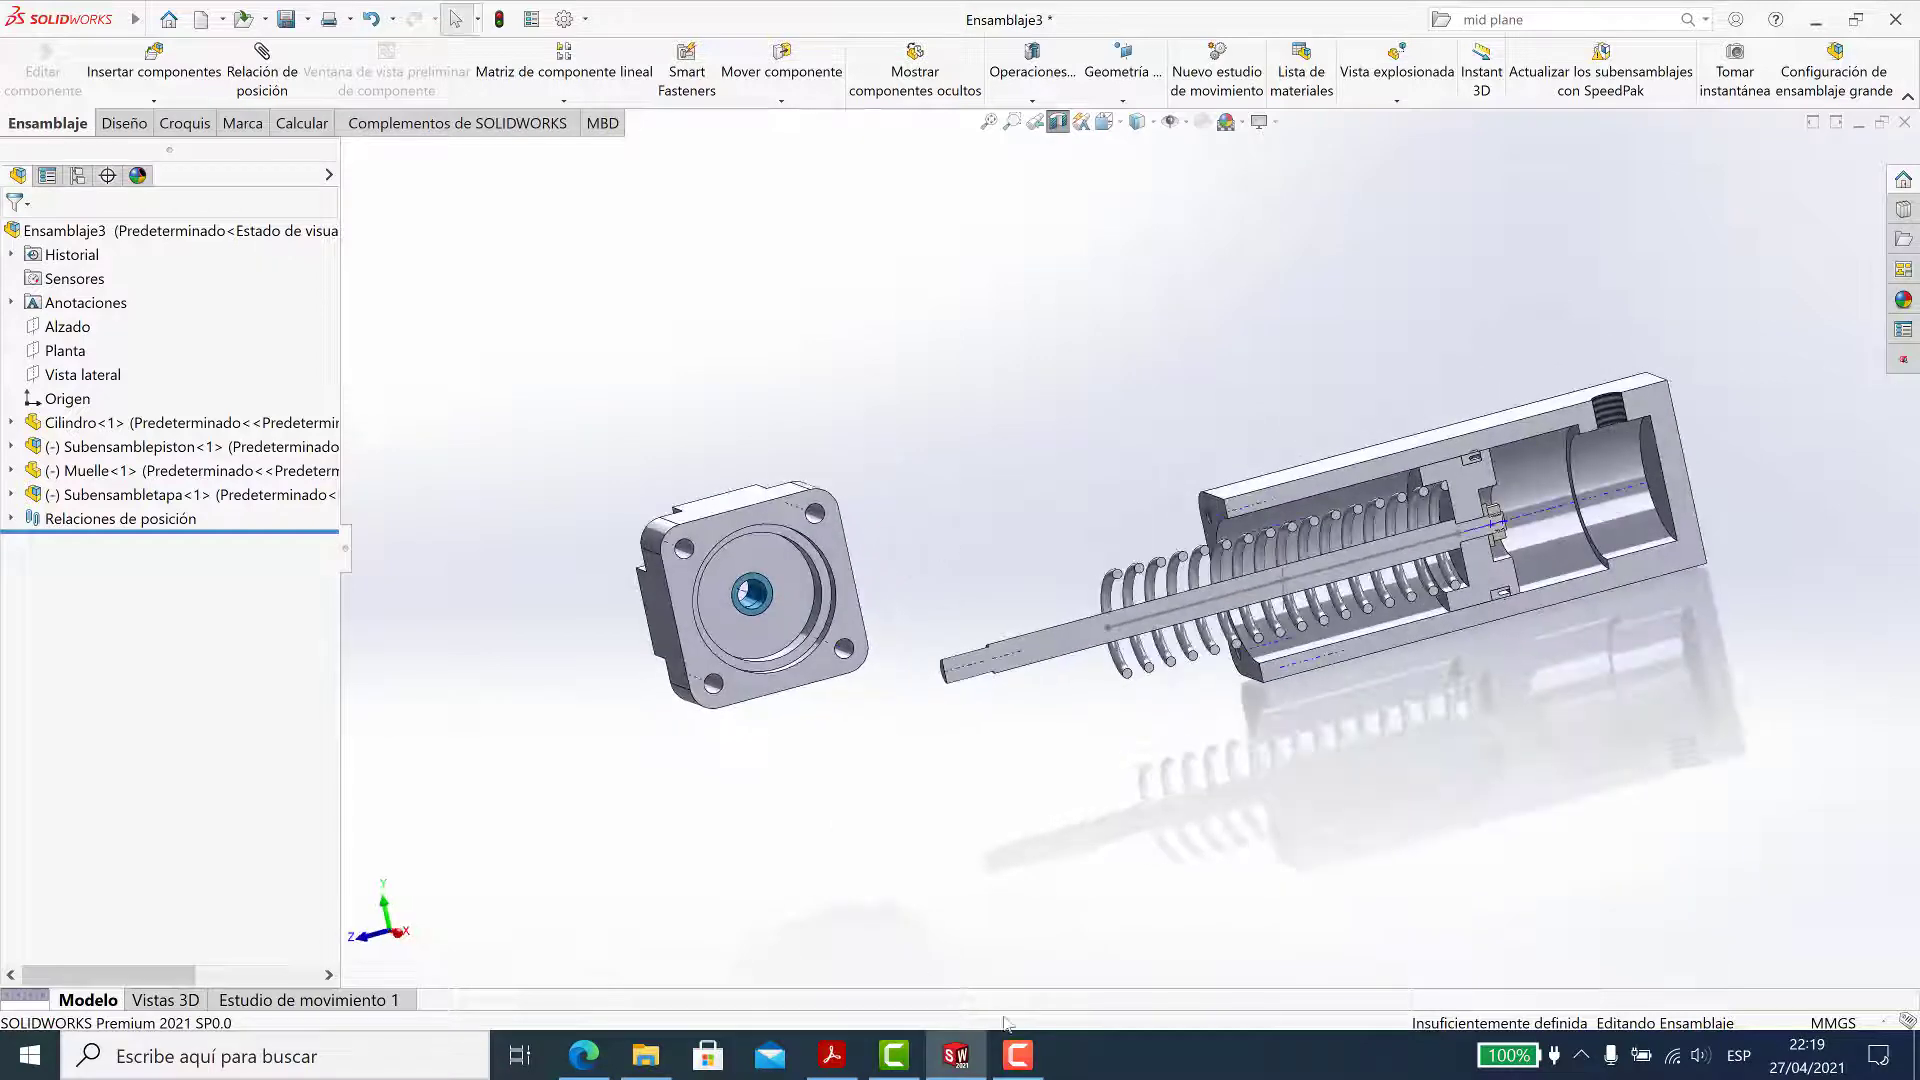
left_click(1017, 1055)
middle_click_drag(1079, 685, 1180, 712)
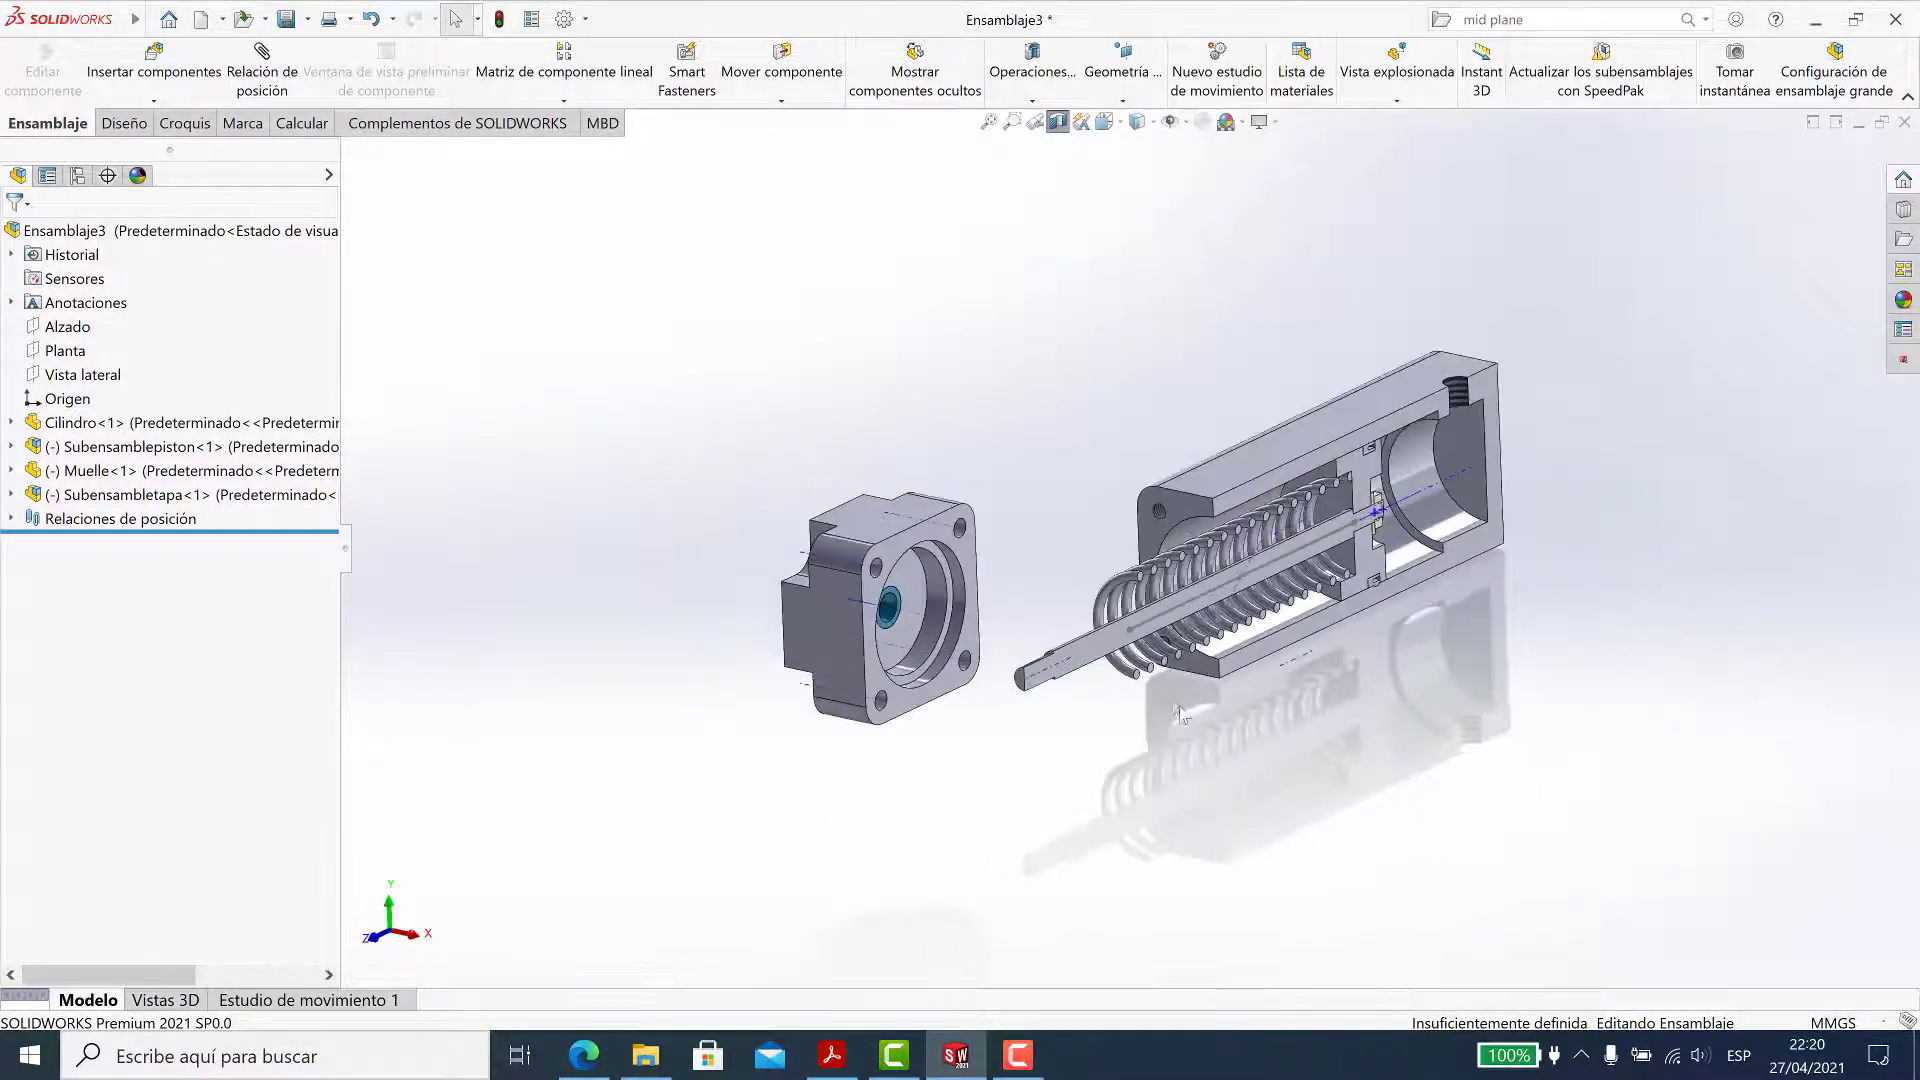
Mate the piston rod concentric with the end cap's hole
left_click(938, 610)
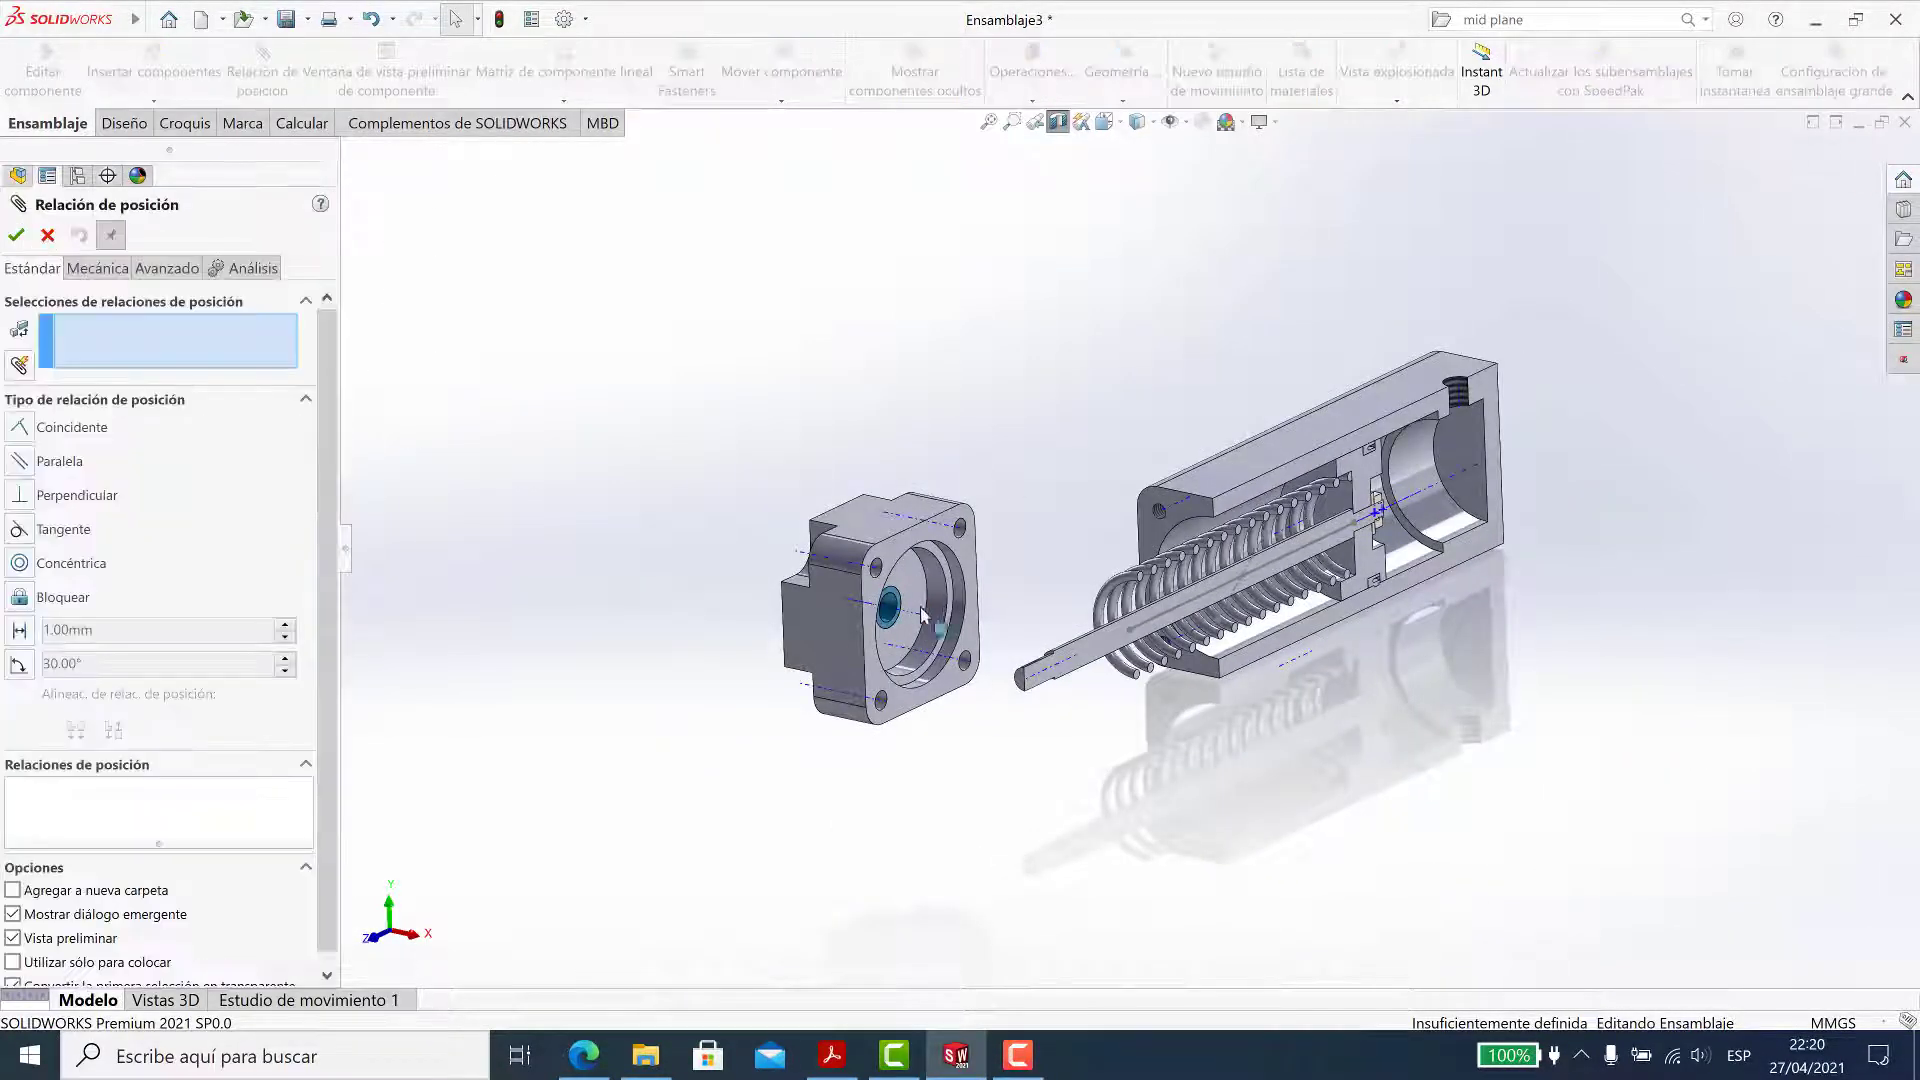
scroll(950, 599, "down", 4)
scroll(980, 590, "down", 1)
scroll(1000, 585, "down", 2)
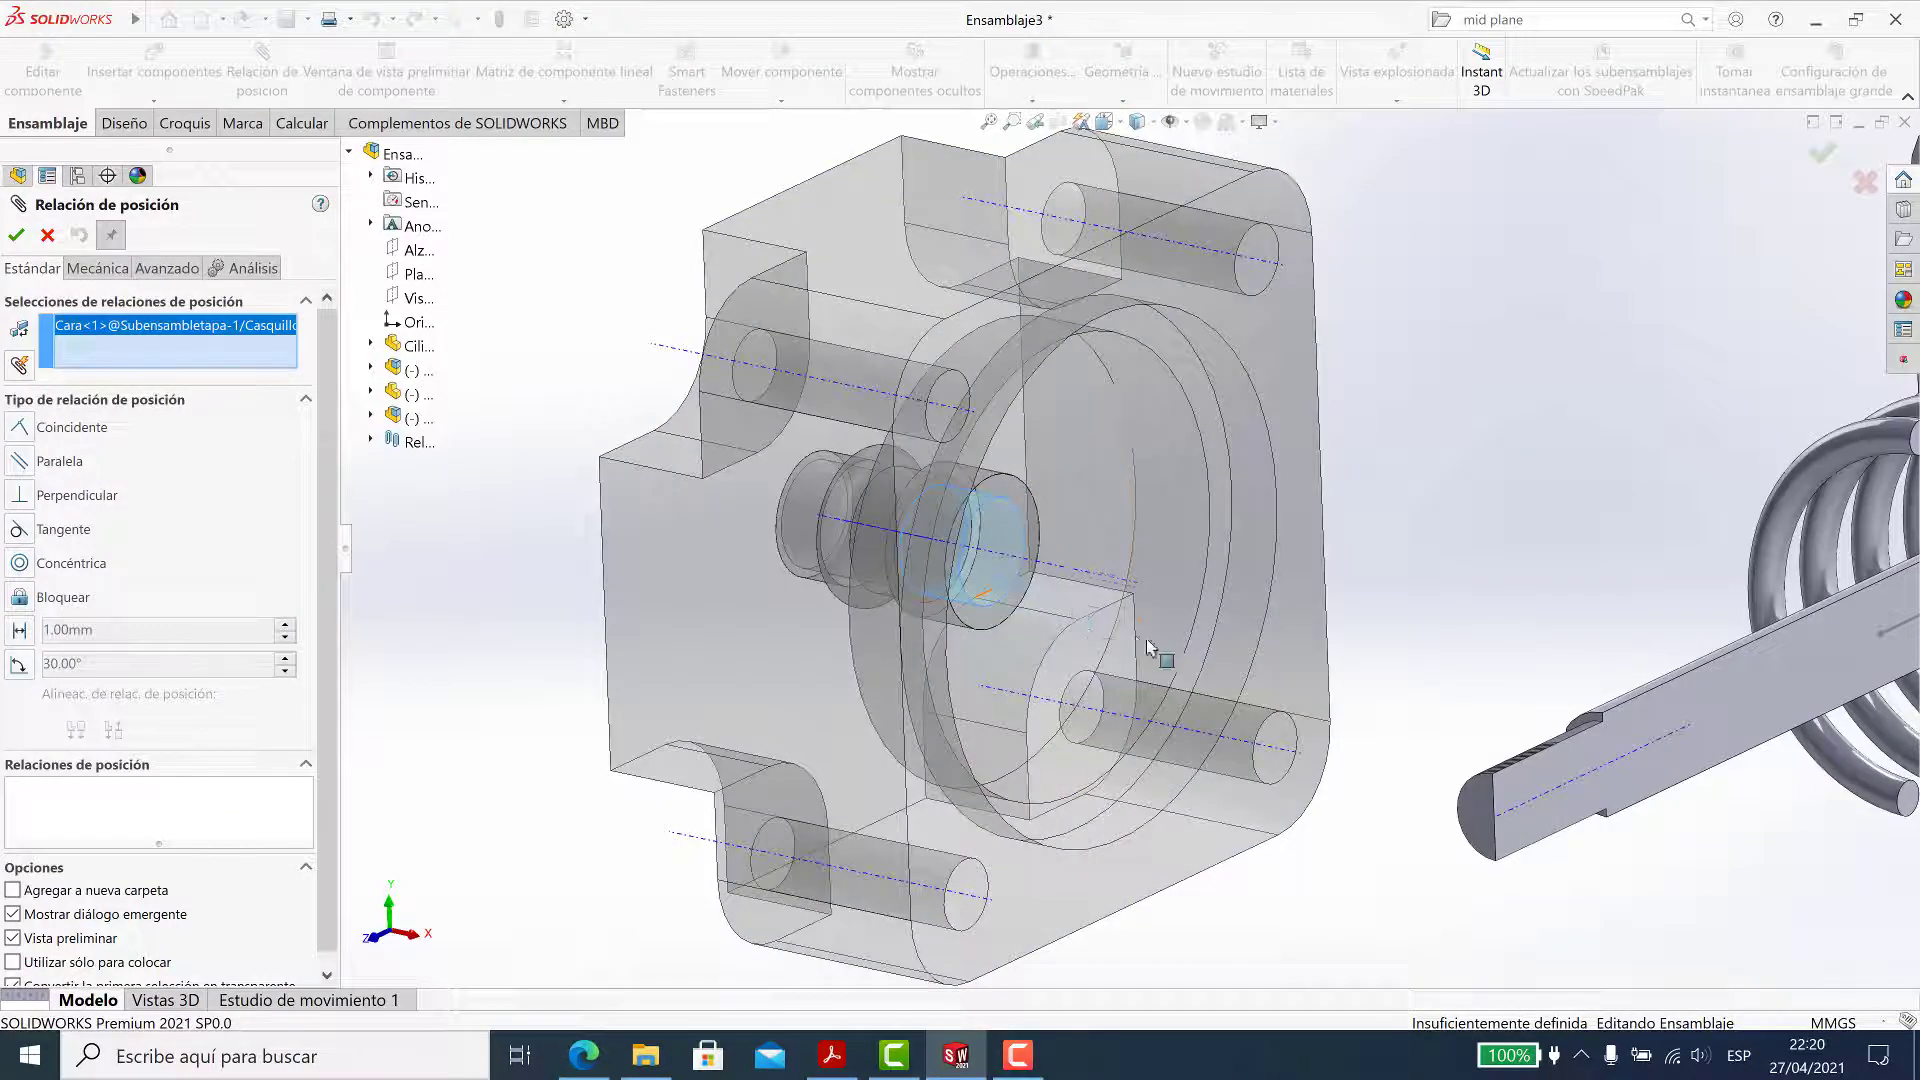
scroll(1147, 648, "up", 3)
middle_click_drag(1147, 648, 1507, 650)
left_click(1487, 620)
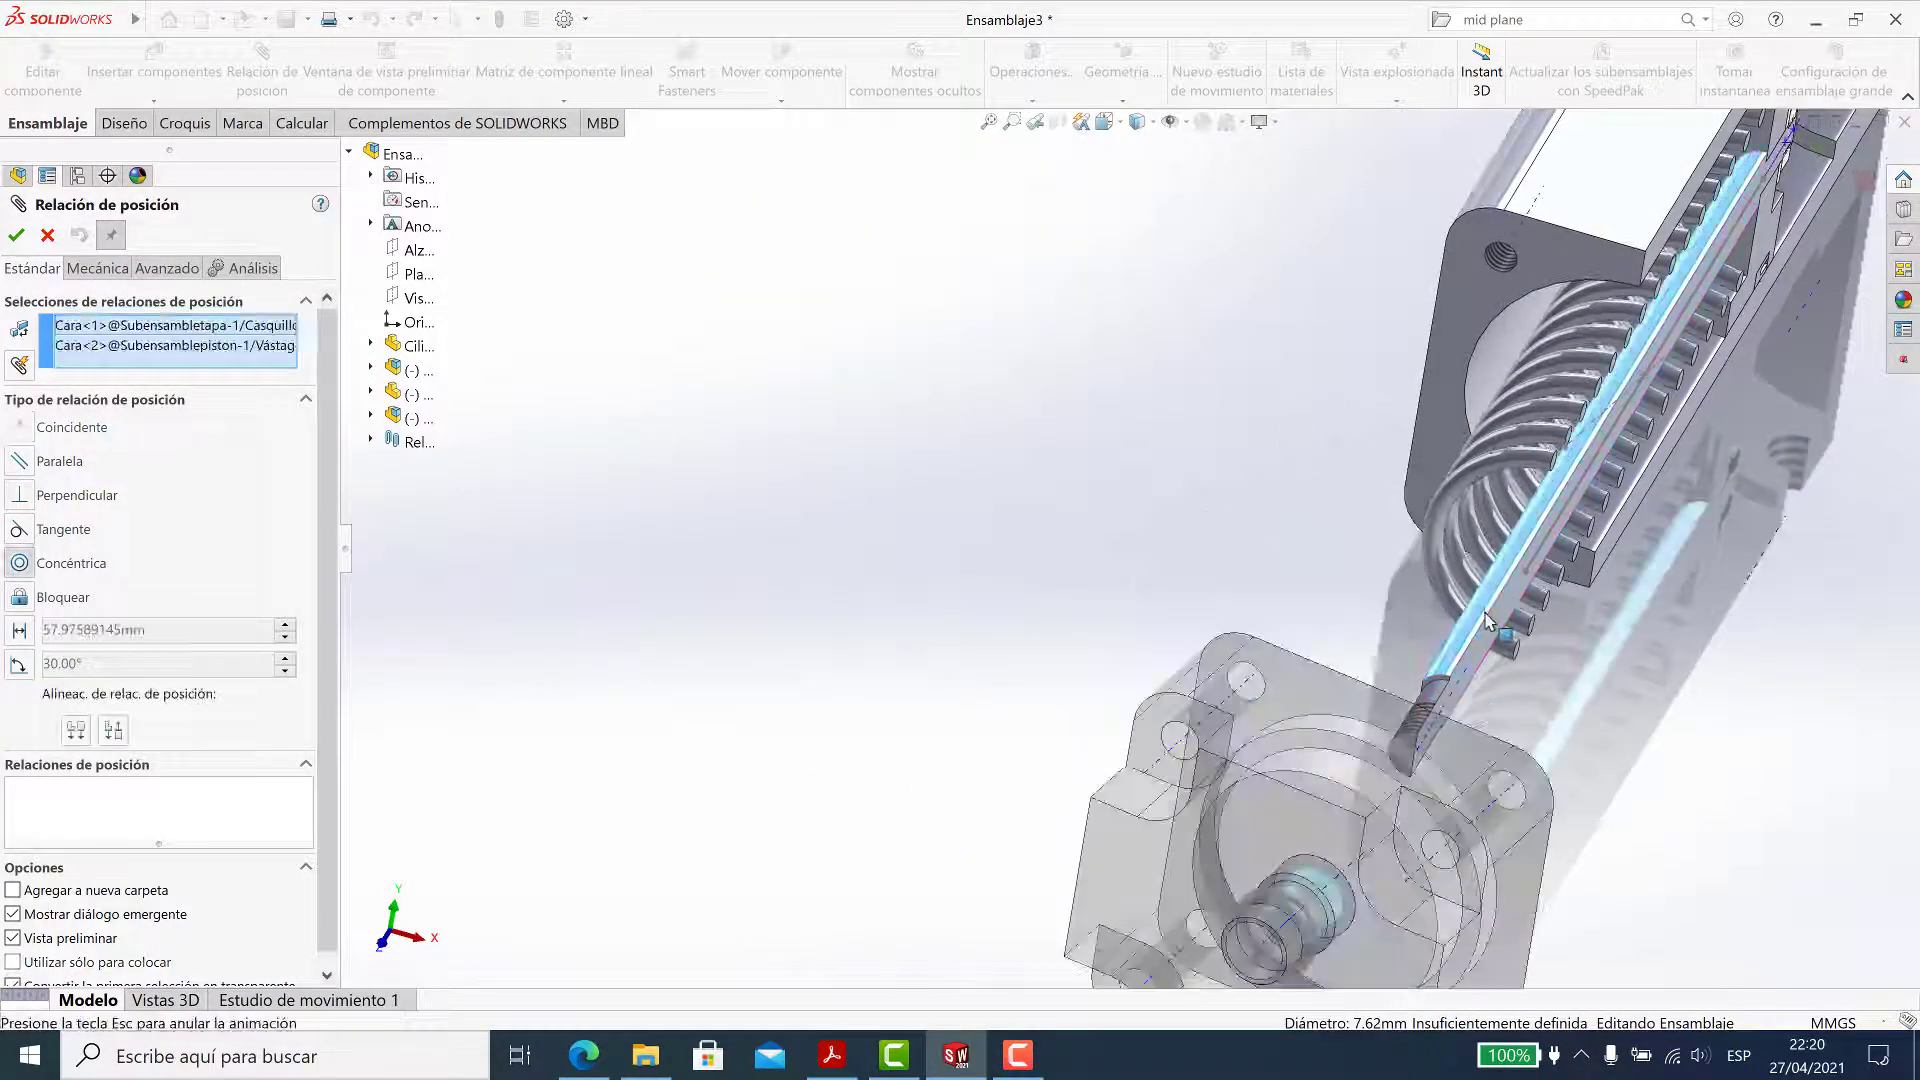
left_click(1781, 638)
Mate the spring's end coincident with the end cap face
scroll(1555, 763, "up", 3)
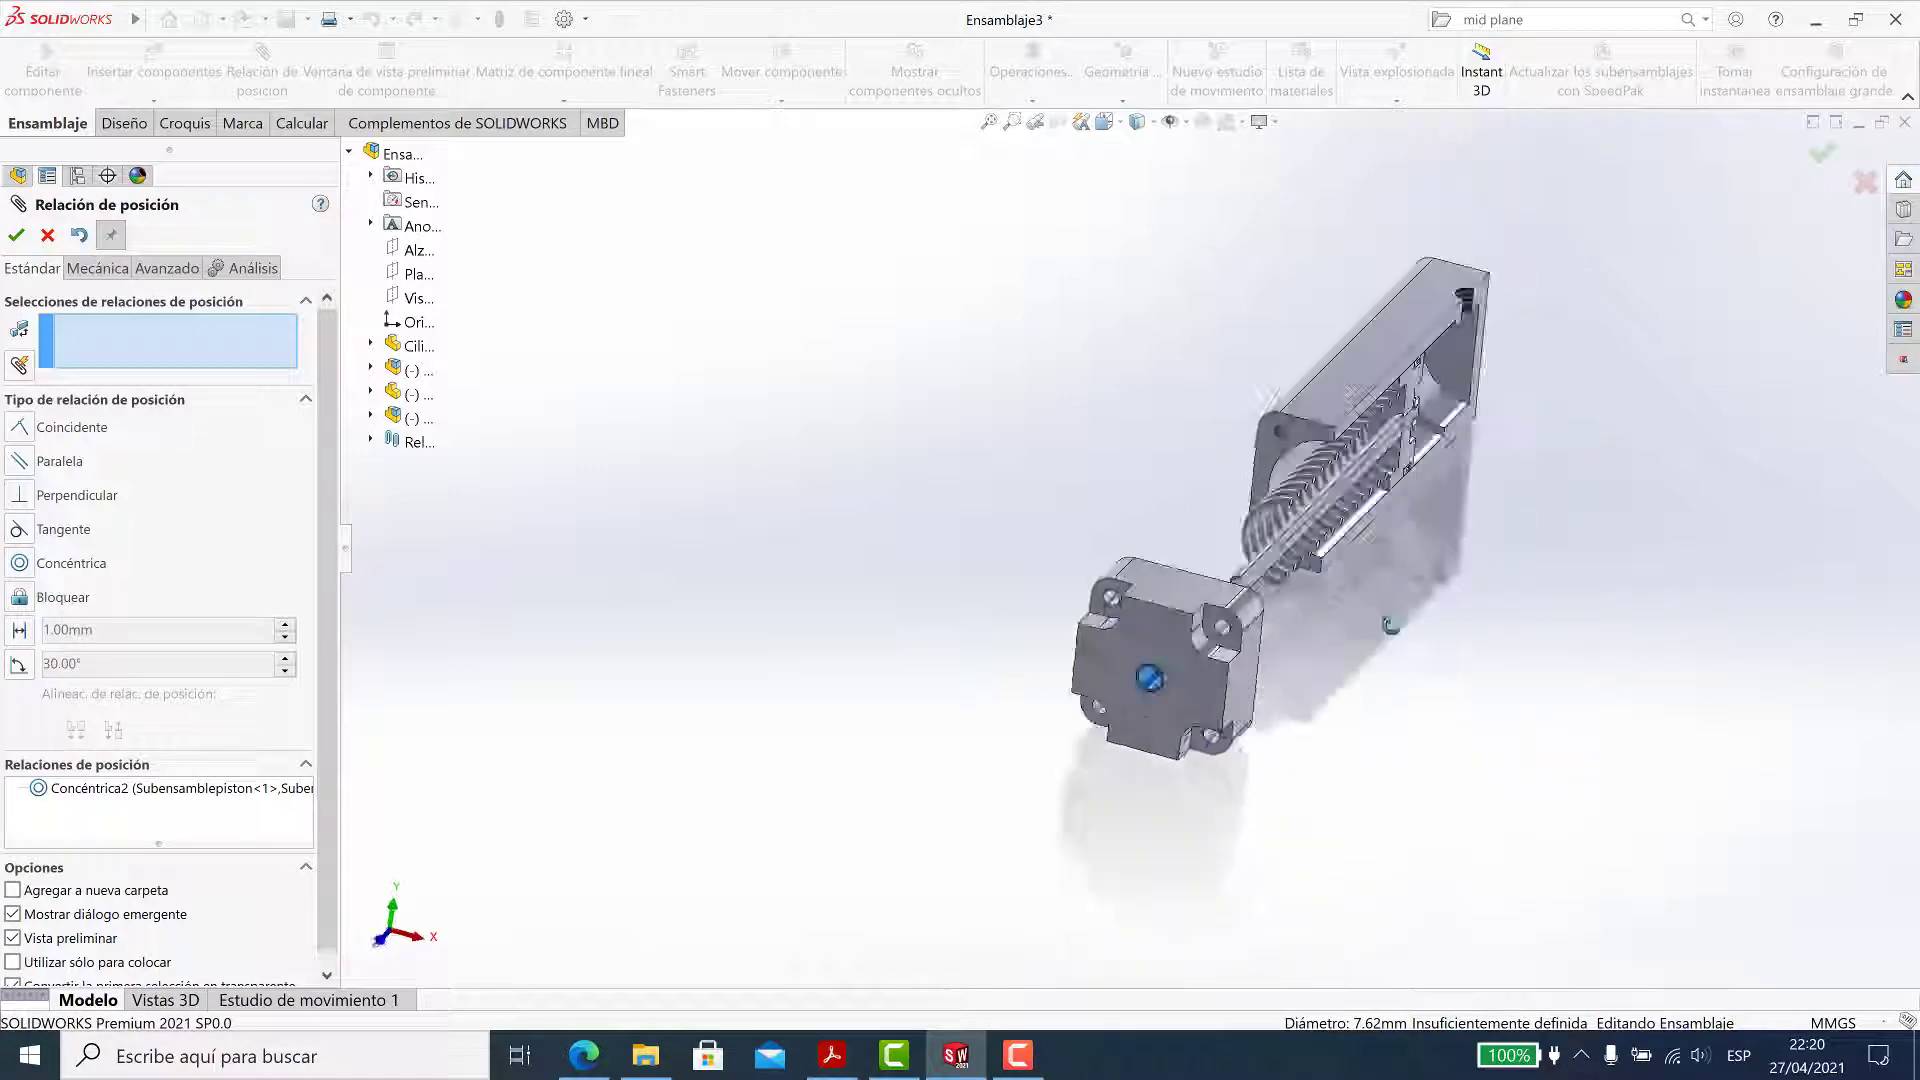
middle_click_drag(1555, 763, 1279, 703)
scroll(1270, 645, "down", 2)
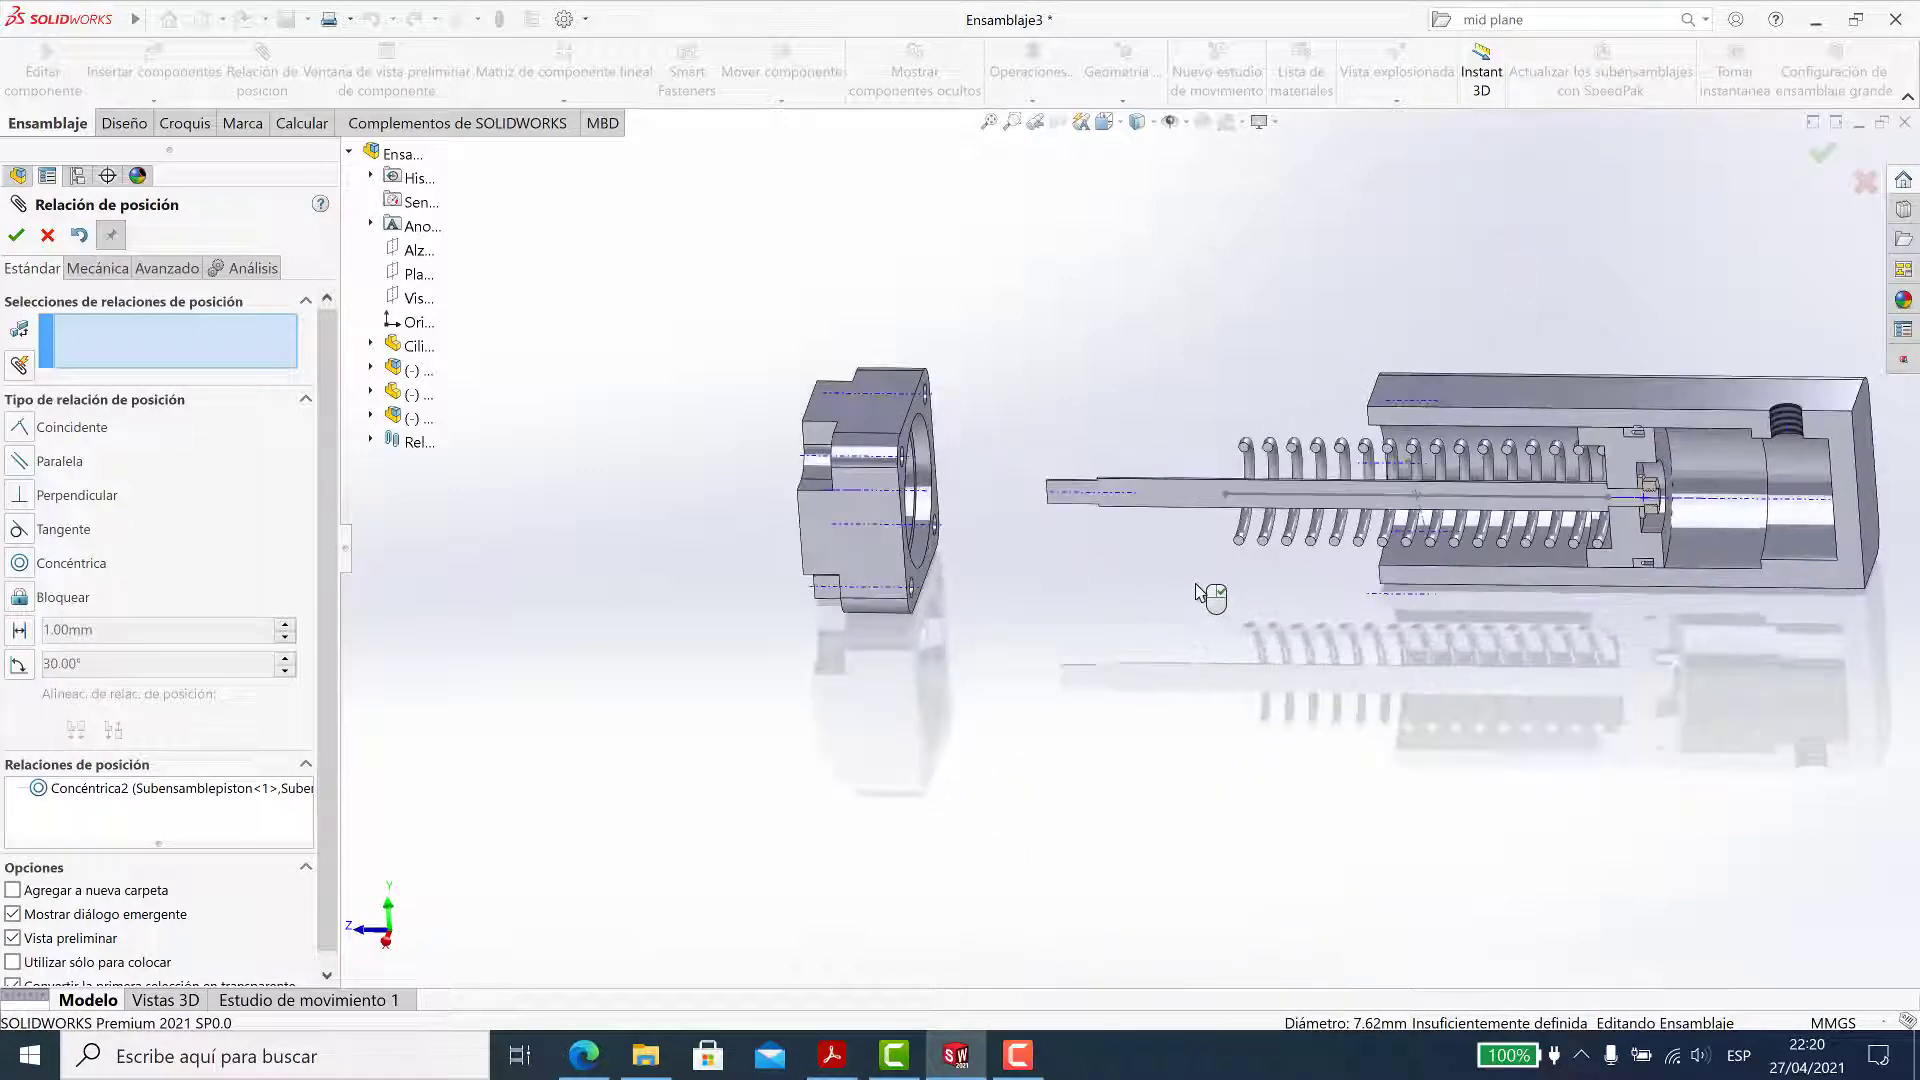
scroll(1232, 543, "down", 3)
mouse_move(1068, 600)
middle_mouse_down()
mouse_move(1017, 596)
mouse_move(1072, 582)
middle_mouse_up()
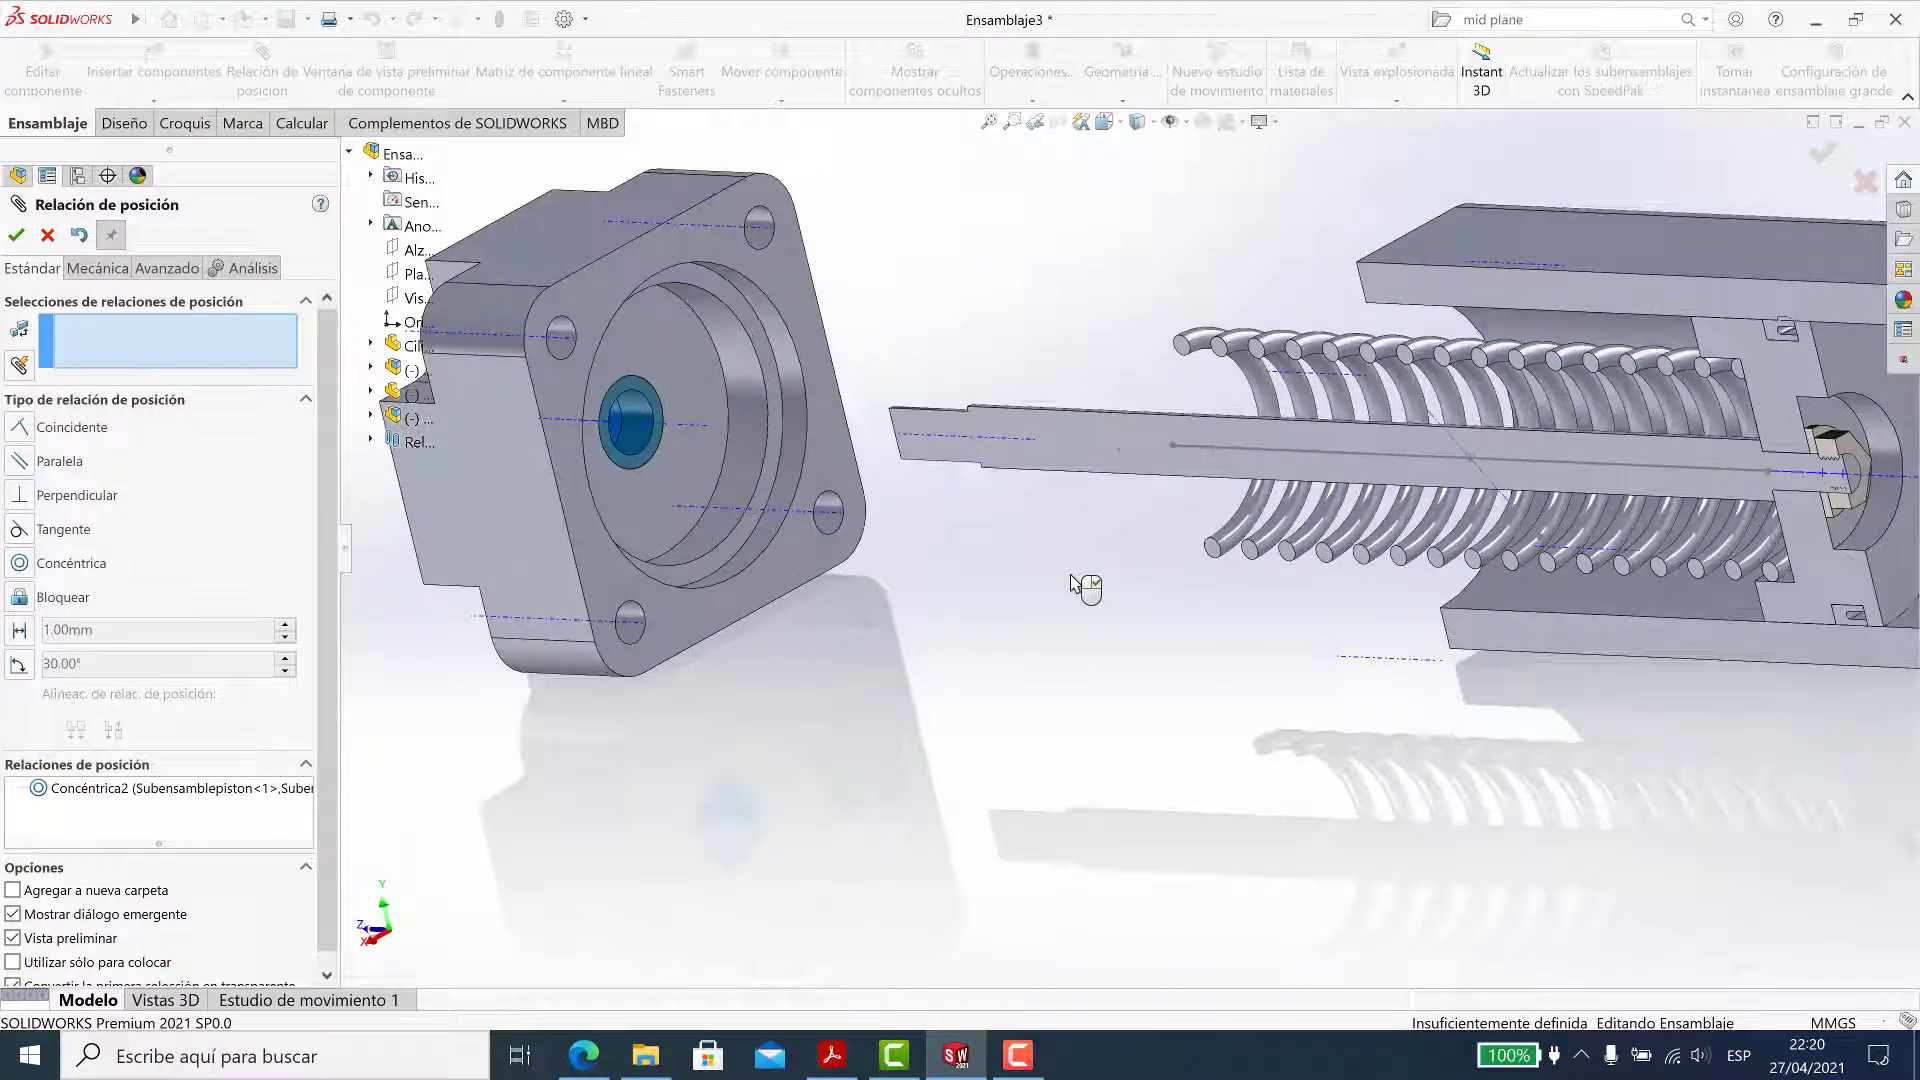
left_click(1172, 447)
left_click(705, 477)
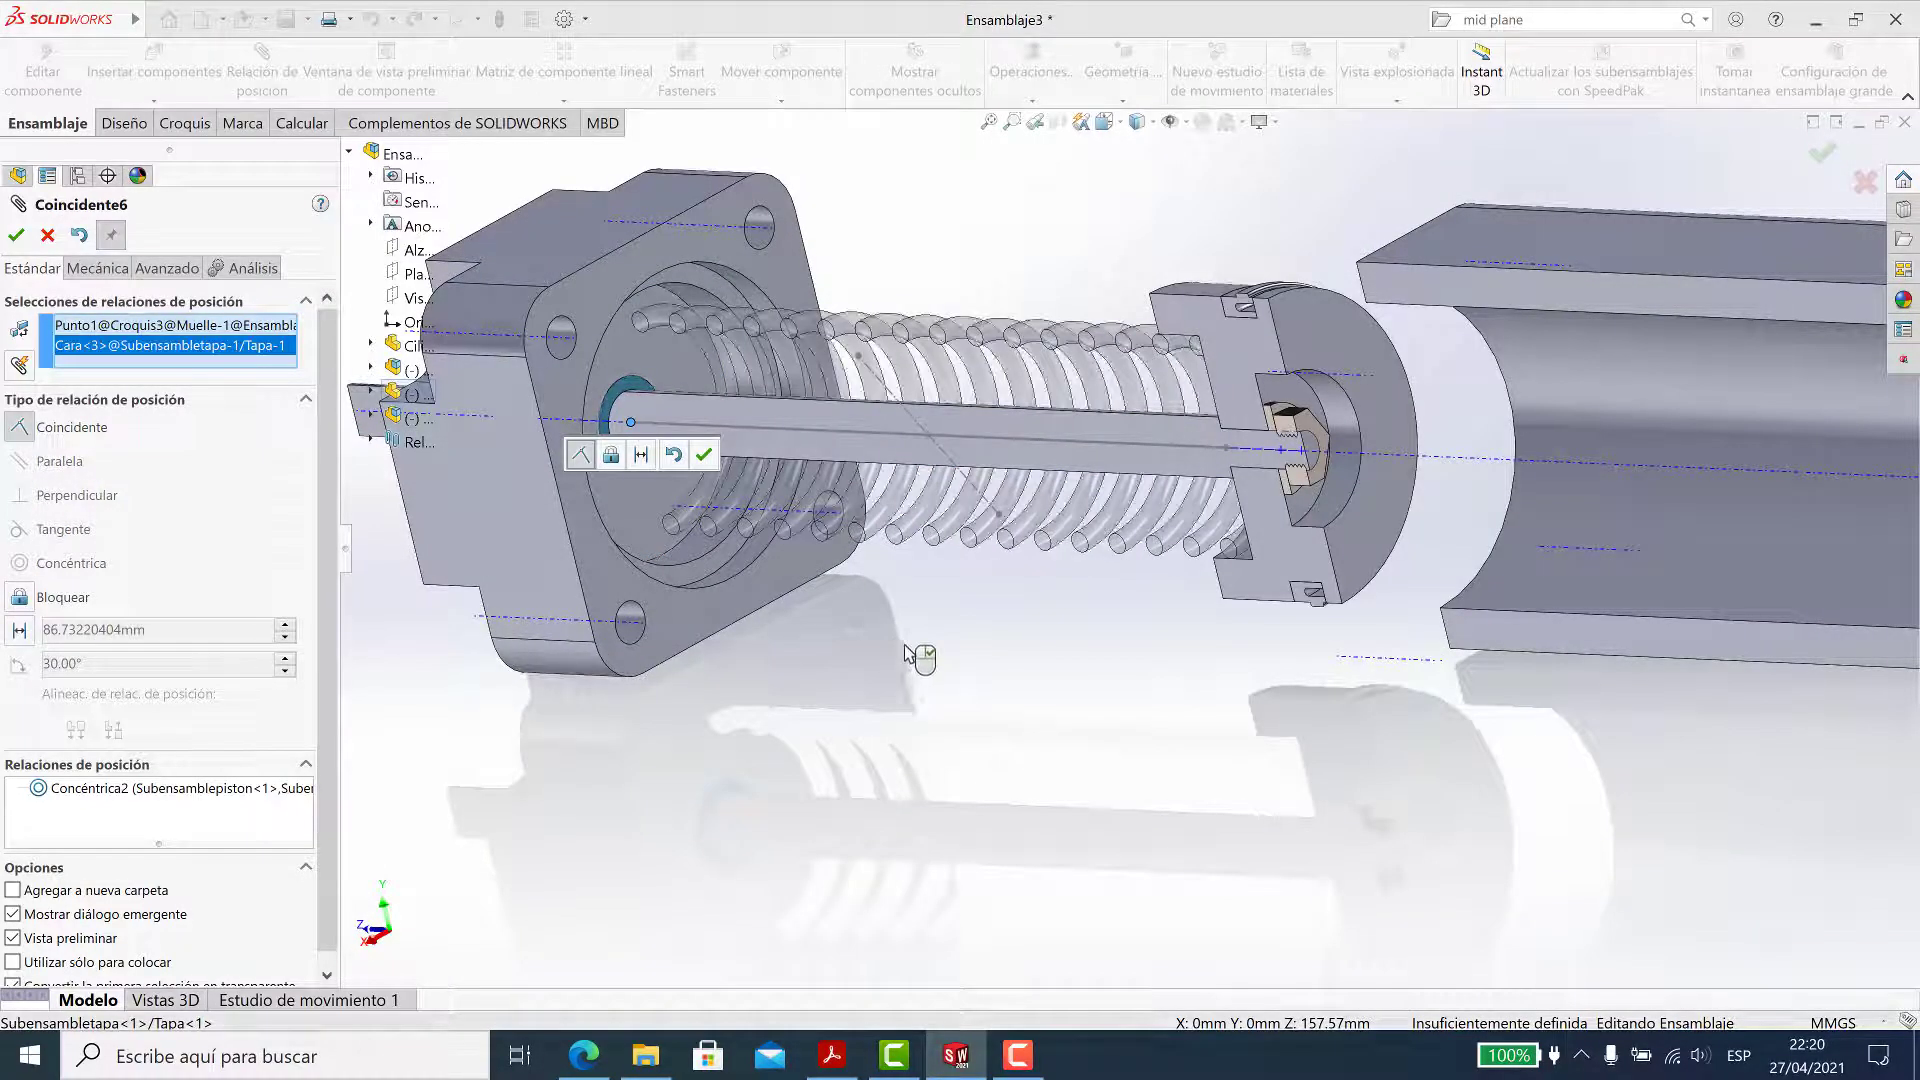
left_click(705, 456)
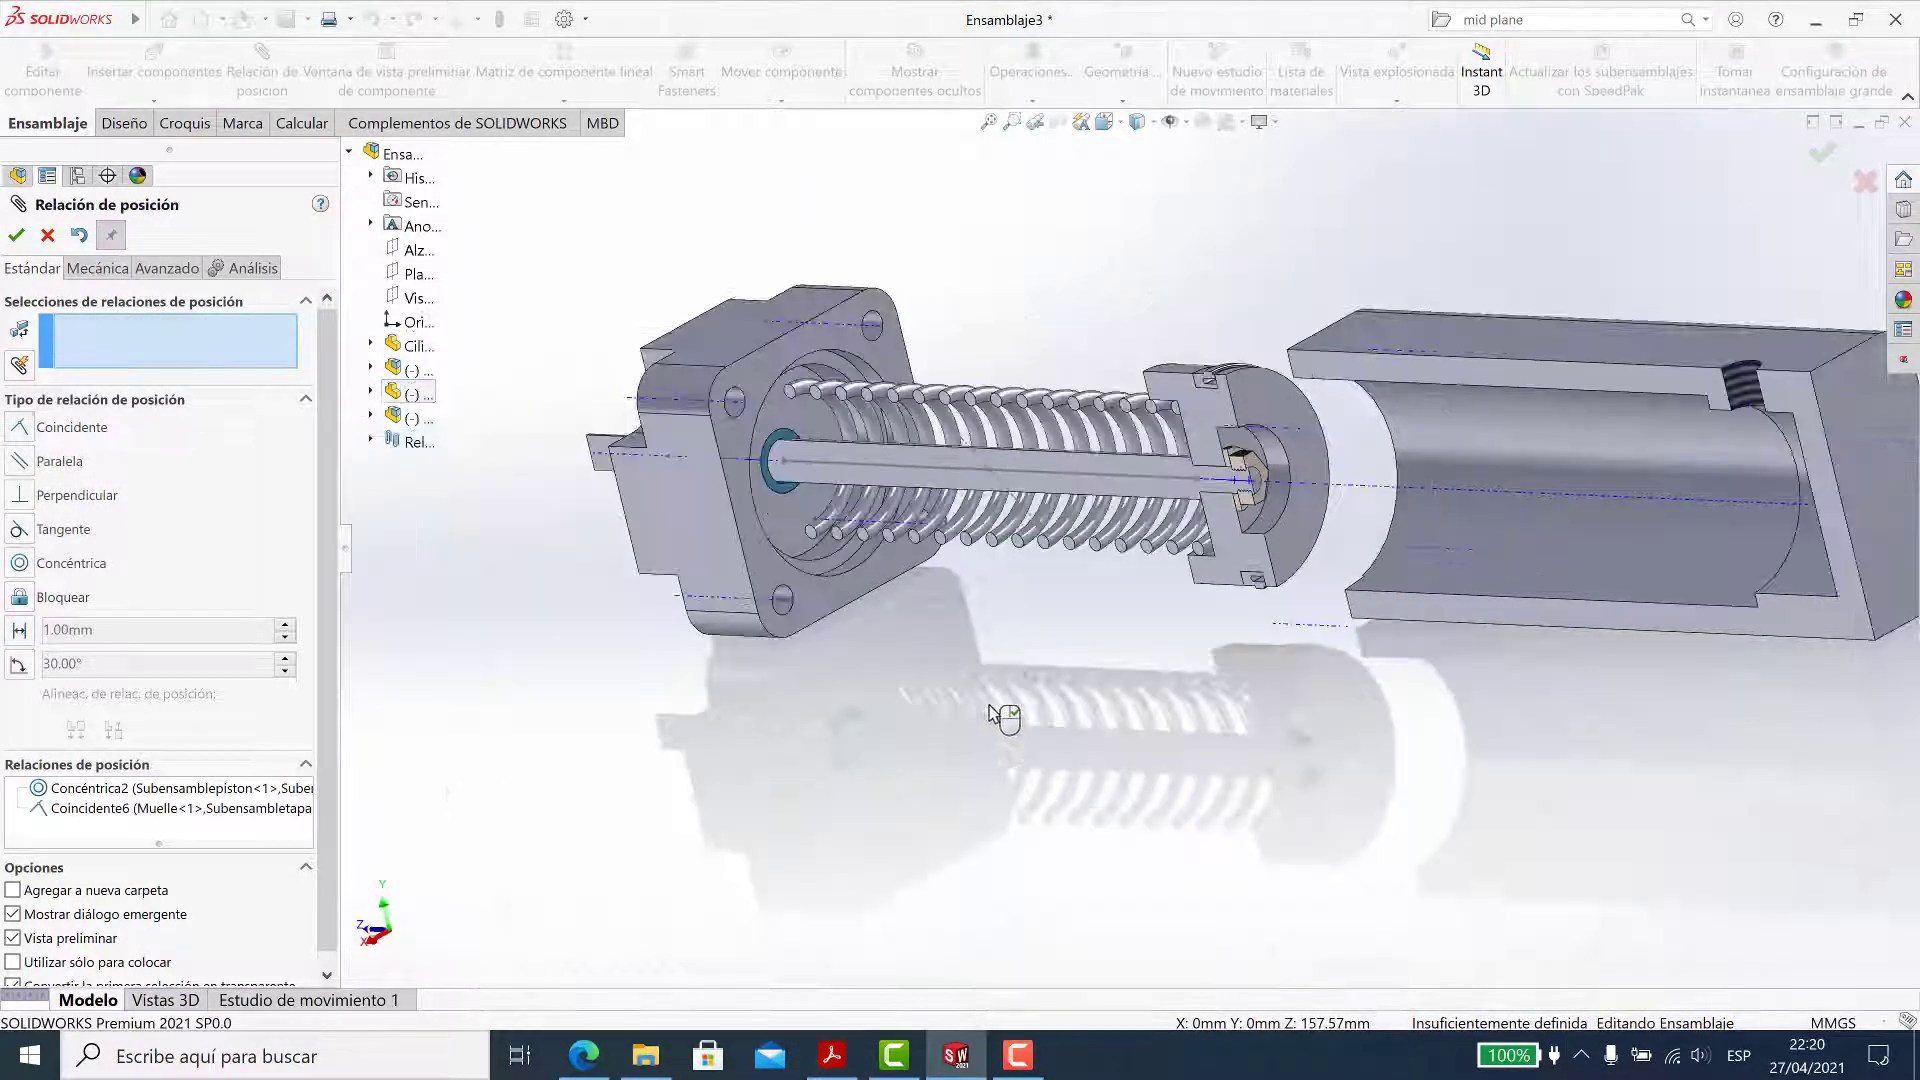
Pick an end cap face and the cylinder housing's end face as mate partners
mouse_move(706, 462)
middle_mouse_down()
mouse_move(1008, 636)
mouse_move(774, 618)
middle_mouse_up()
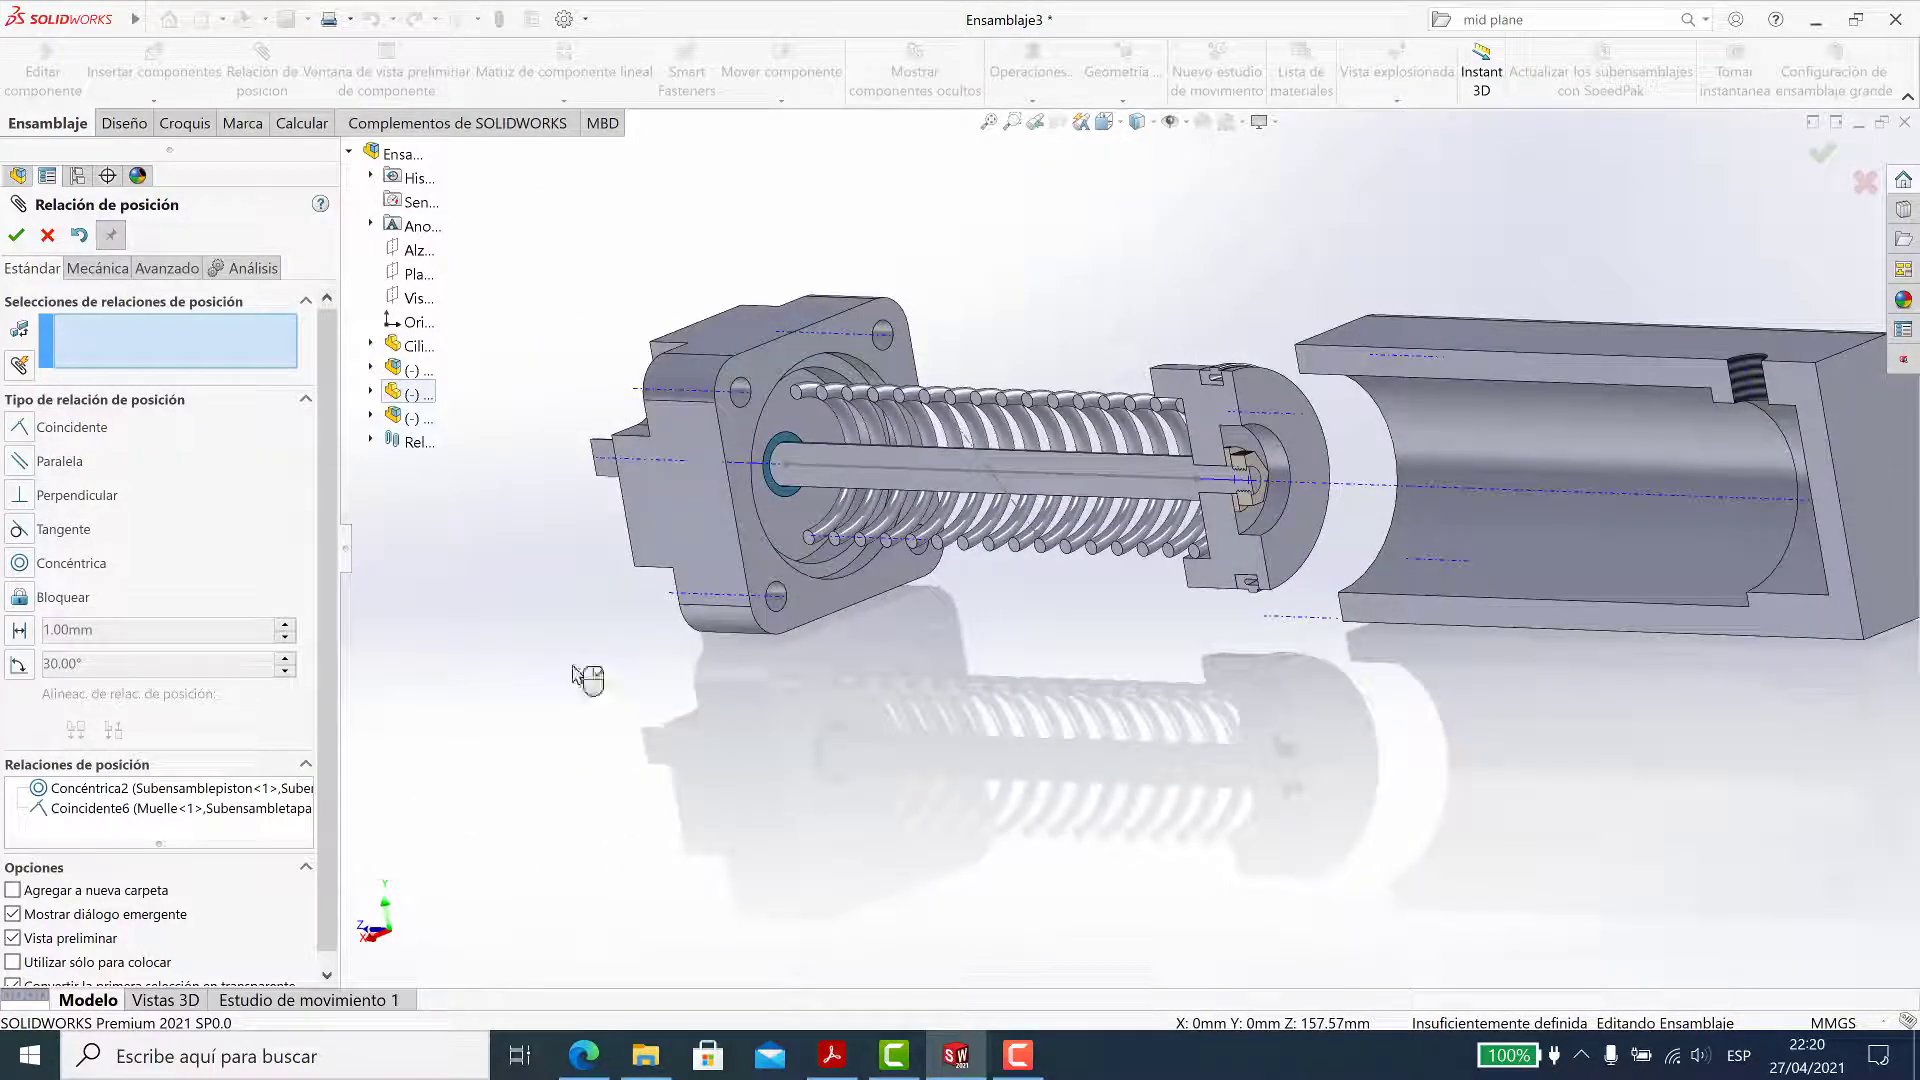
scroll(800, 420, "down", 3)
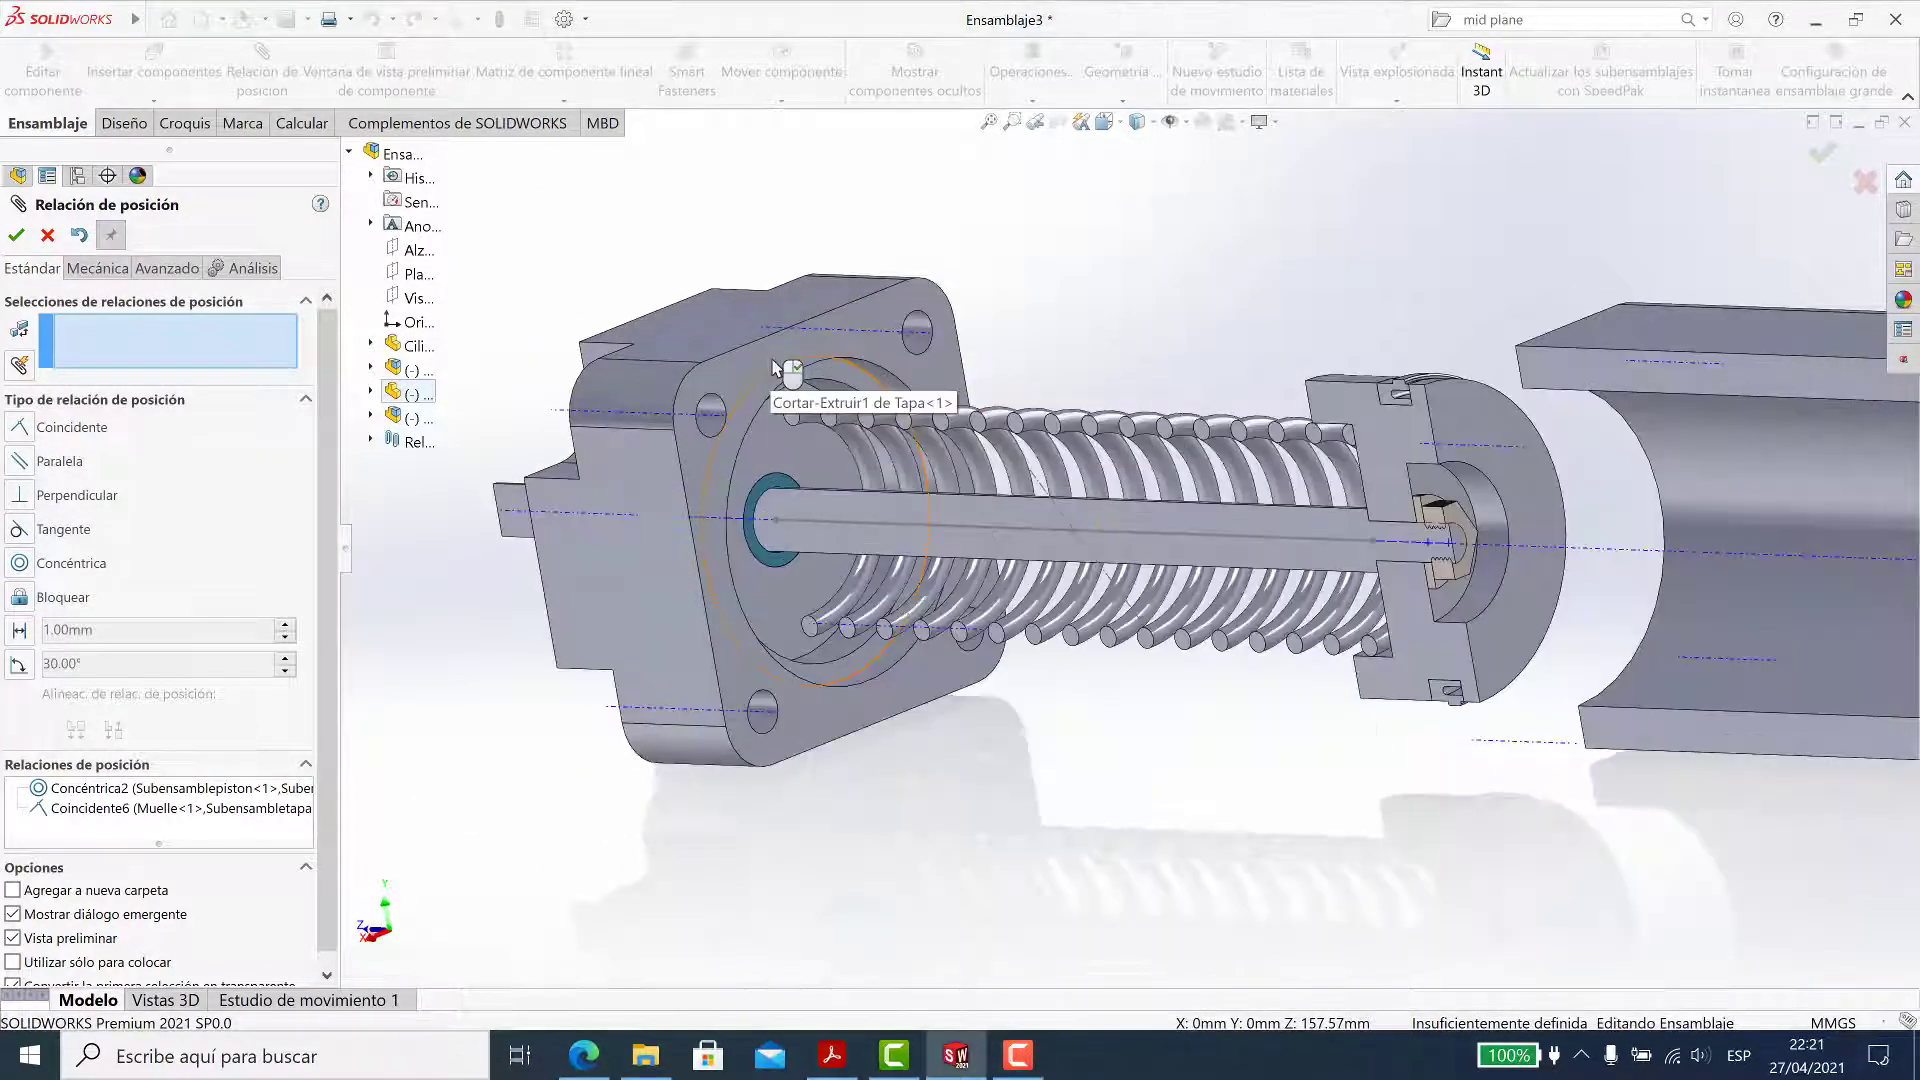
left_click(745, 360)
right_click(203, 324)
left_click(405, 327)
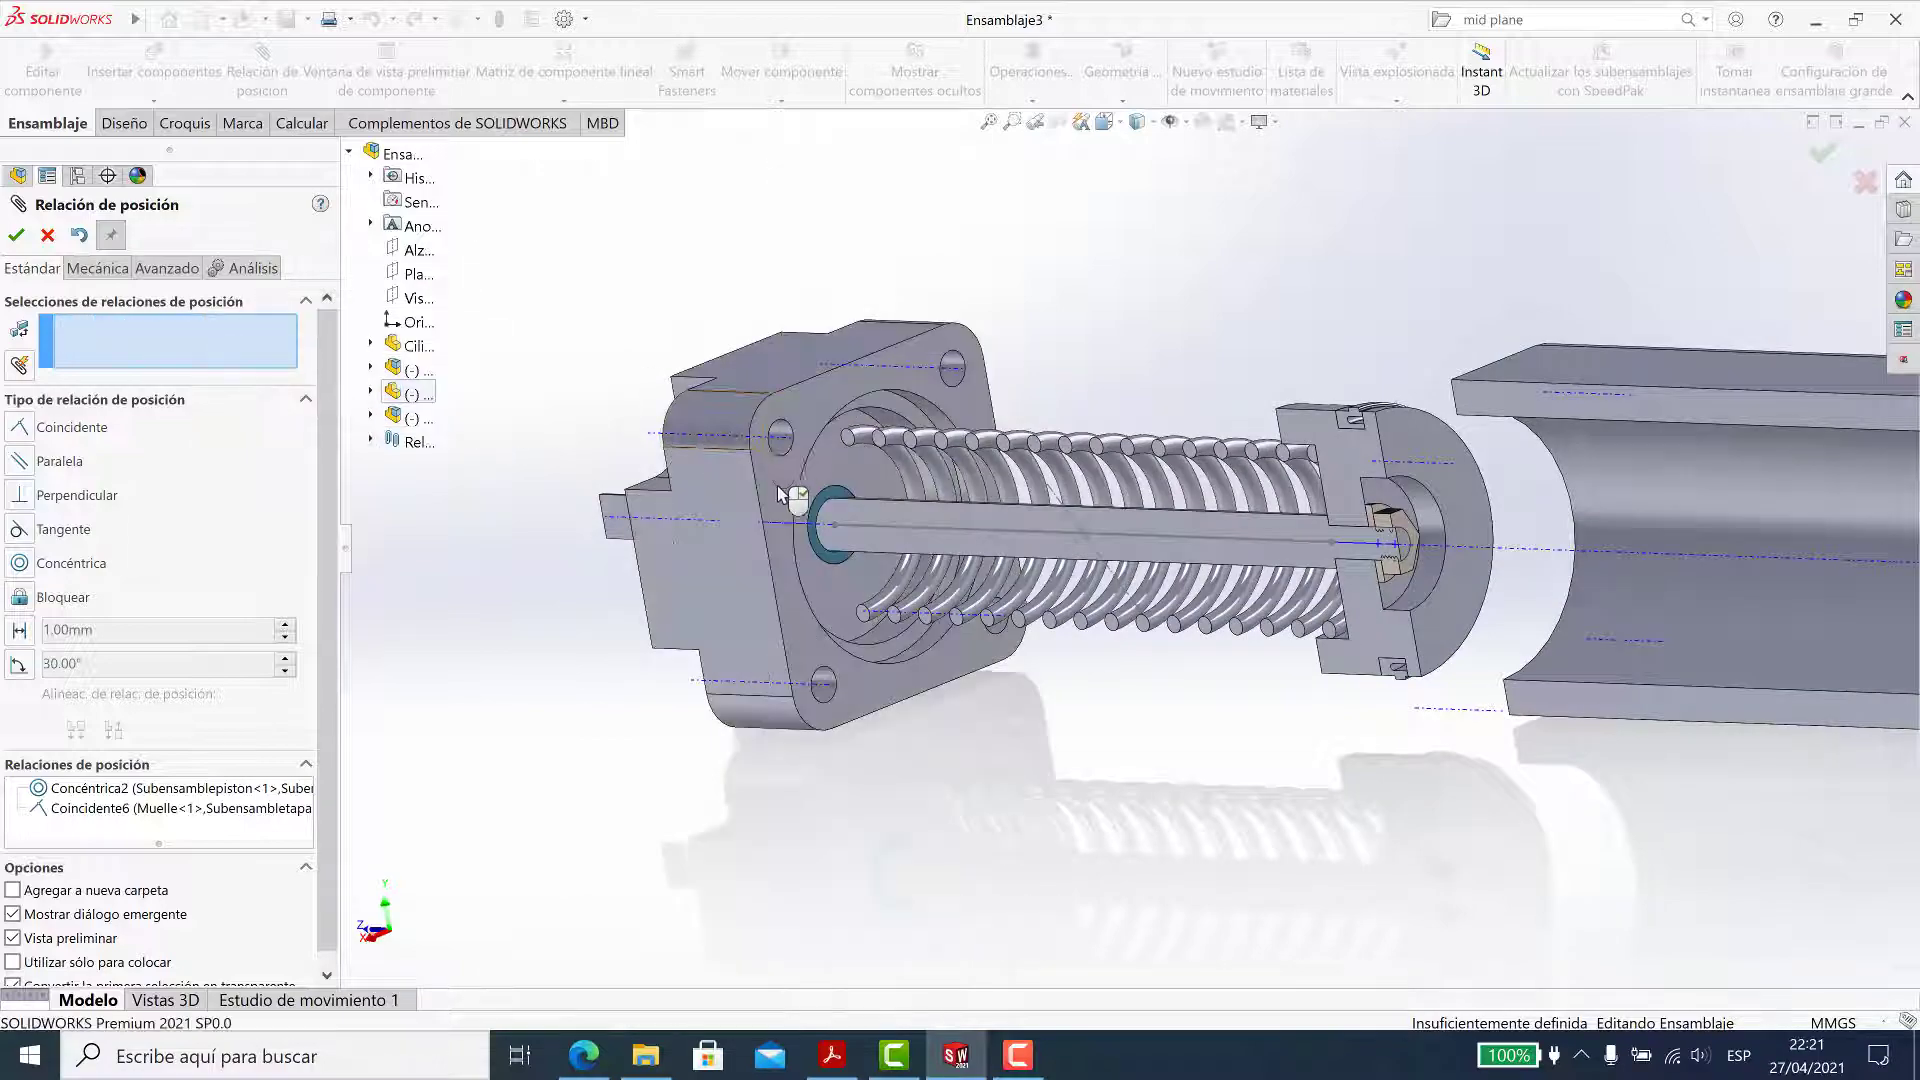
scroll(865, 530, "down", 3)
left_click(868, 530)
scroll(870, 533, "up", 2)
scroll(870, 532, "up", 3)
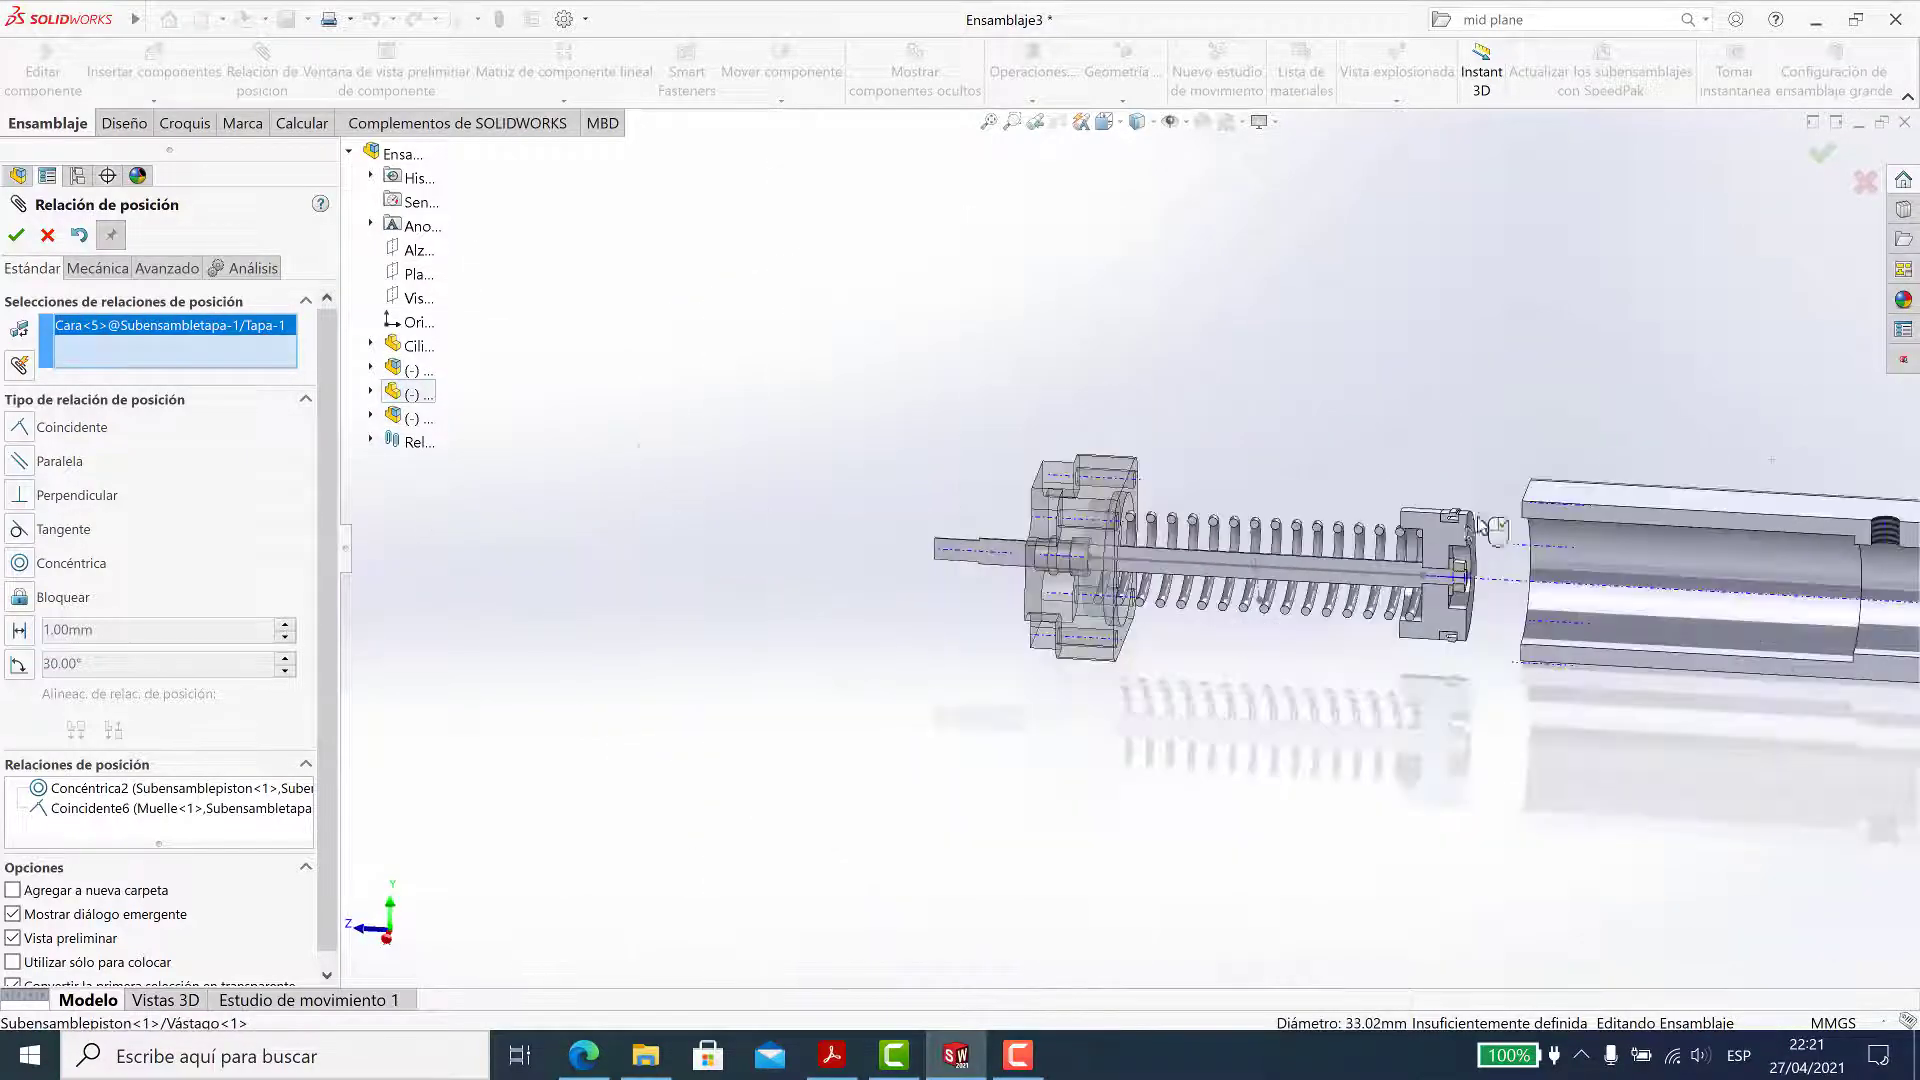
middle_click_drag(1200, 520, 1527, 510)
scroll(1526, 510, "down", 2)
left_click(1515, 498)
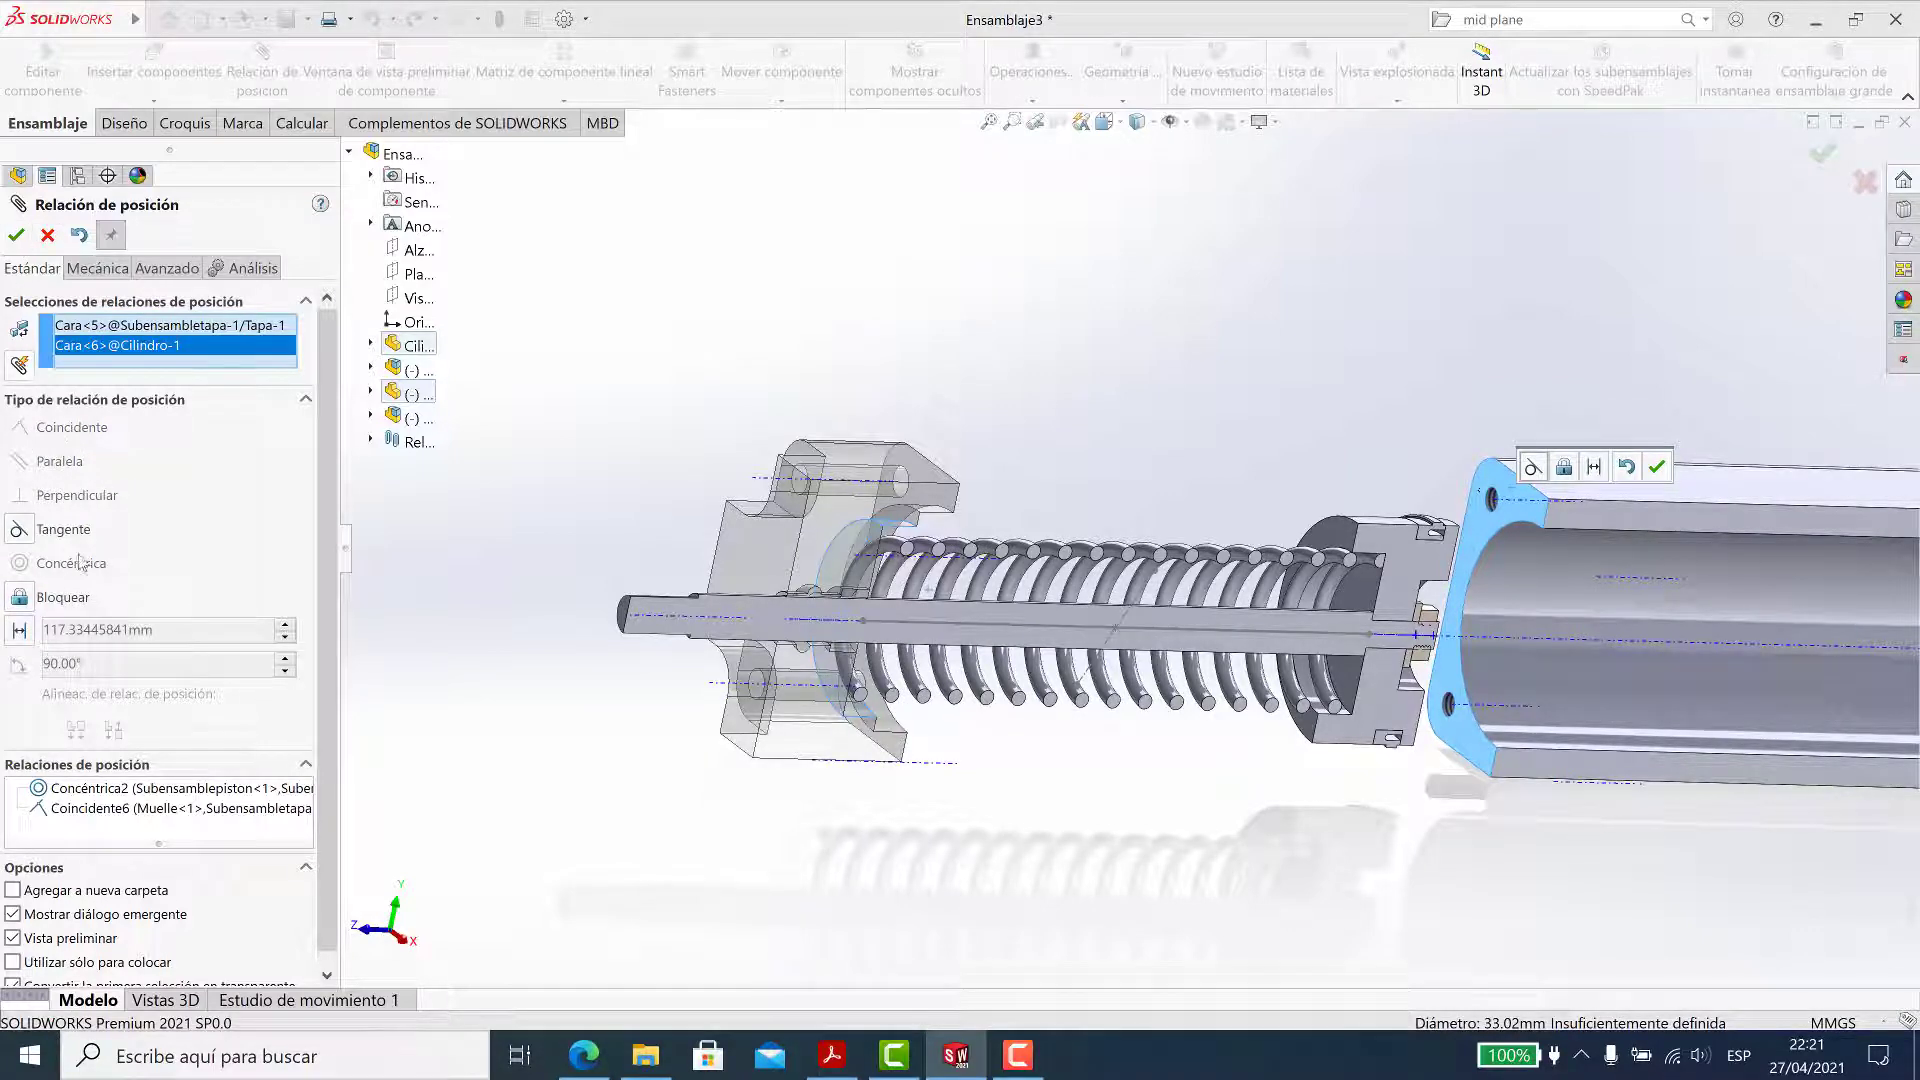
Confirm the spring mate, then mate the end cap face coincident to the cylinder face
left_click(131, 806)
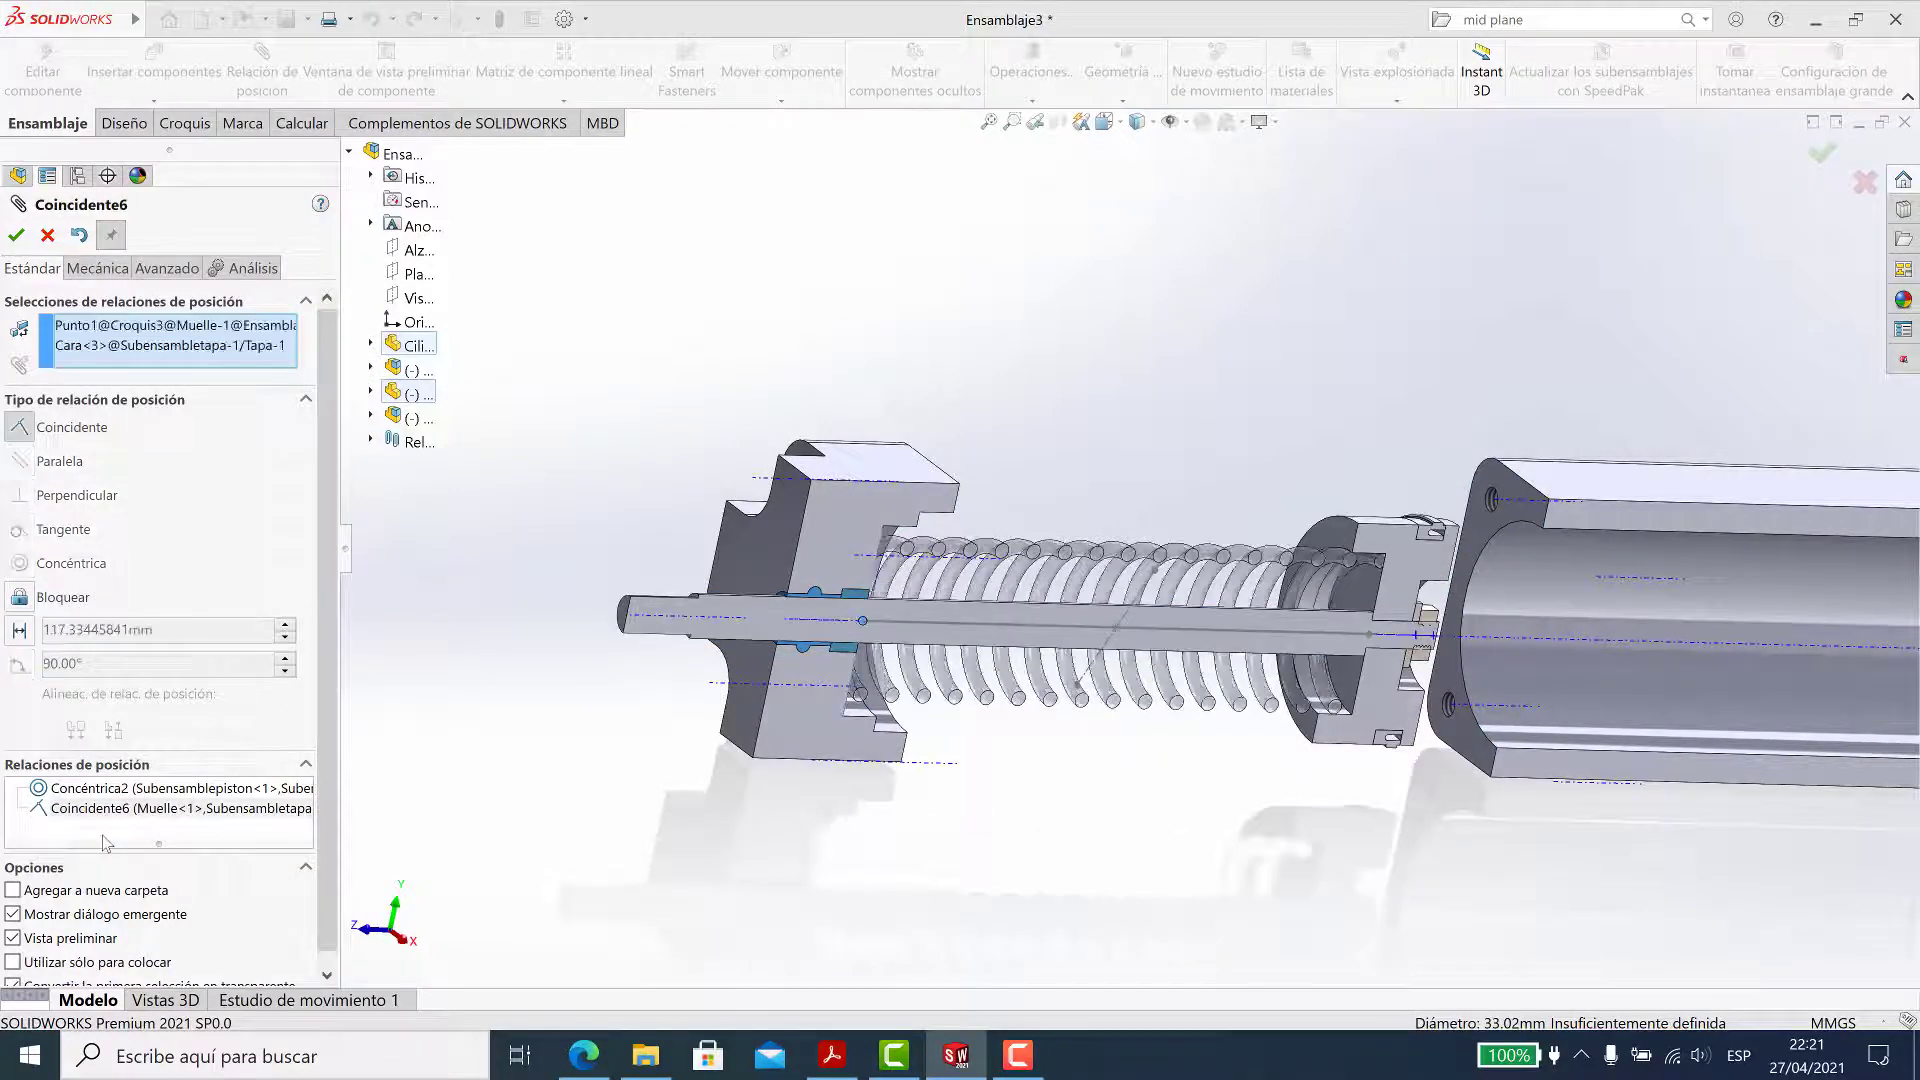
left_click(47, 235)
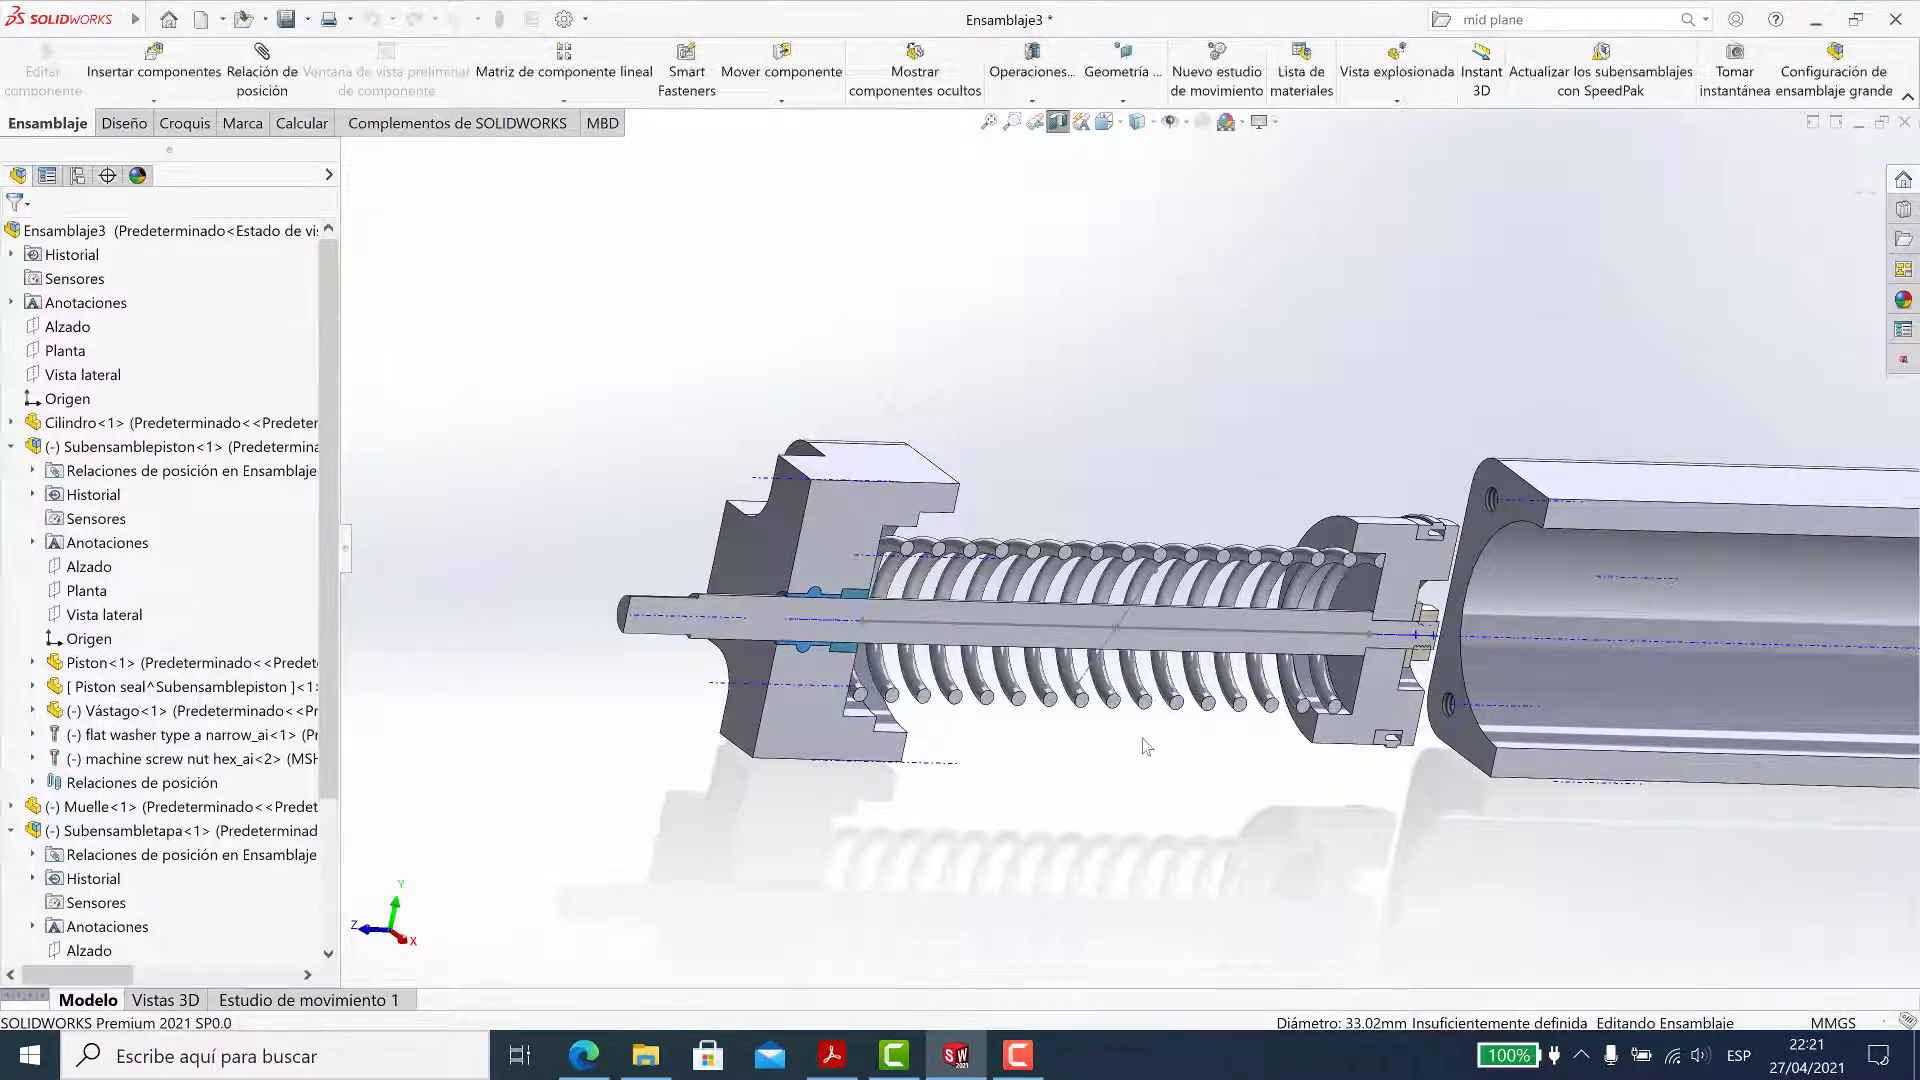
scroll(1185, 557, "up", 3)
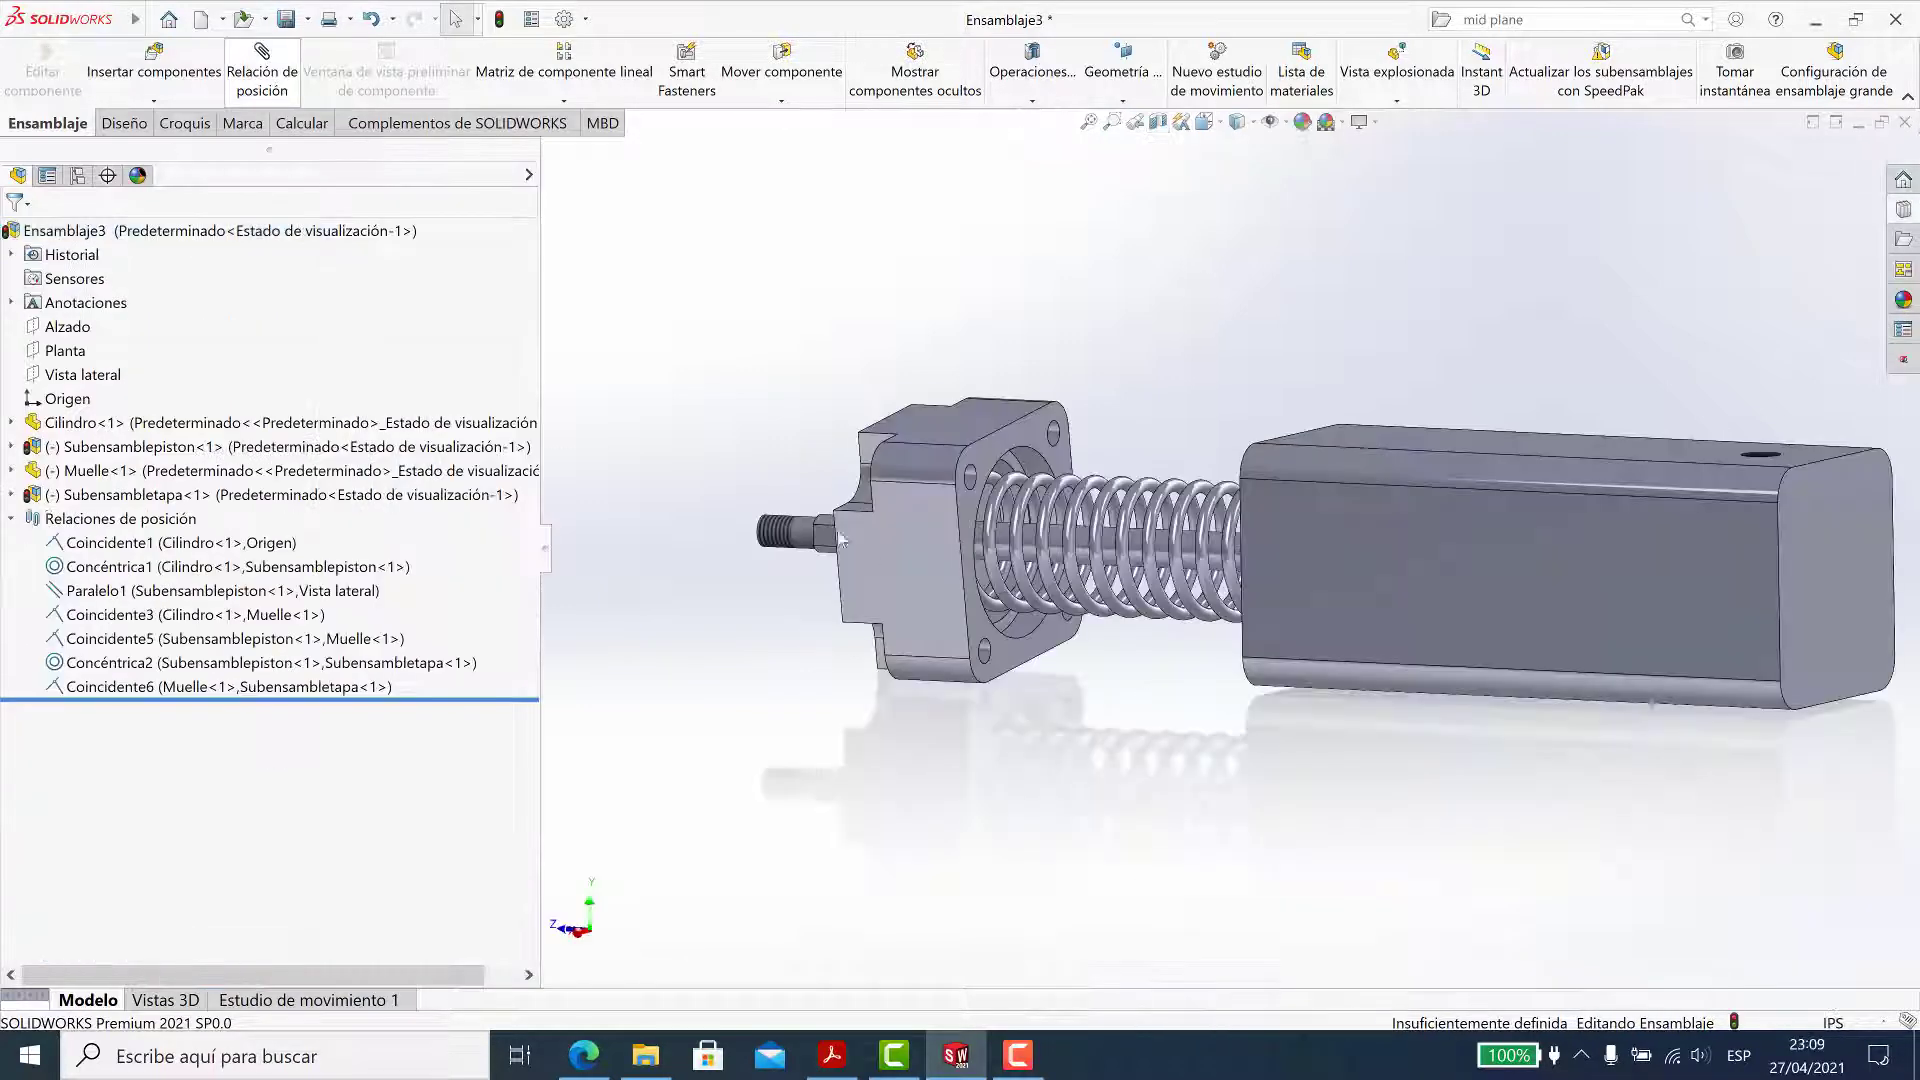
left_click(1076, 446)
scroll(1114, 557, "up", 5)
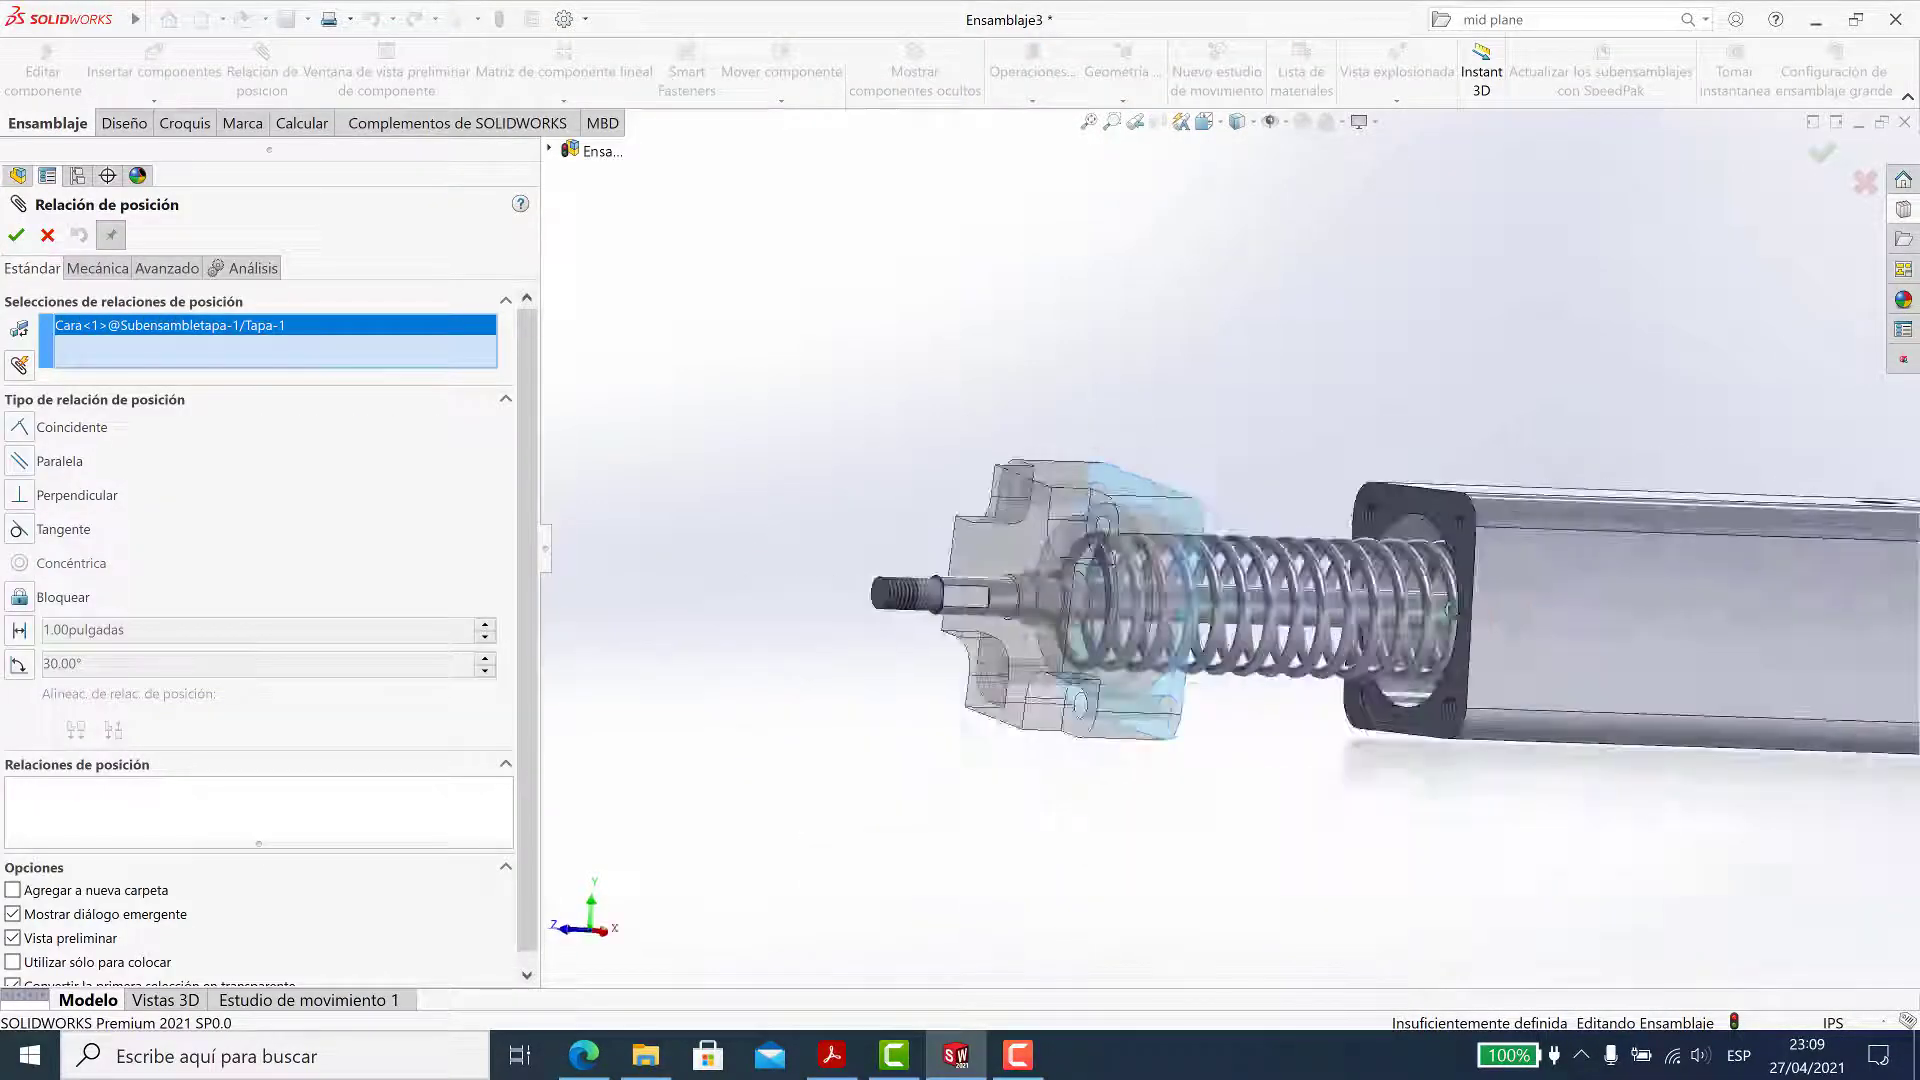
left_click(1451, 508)
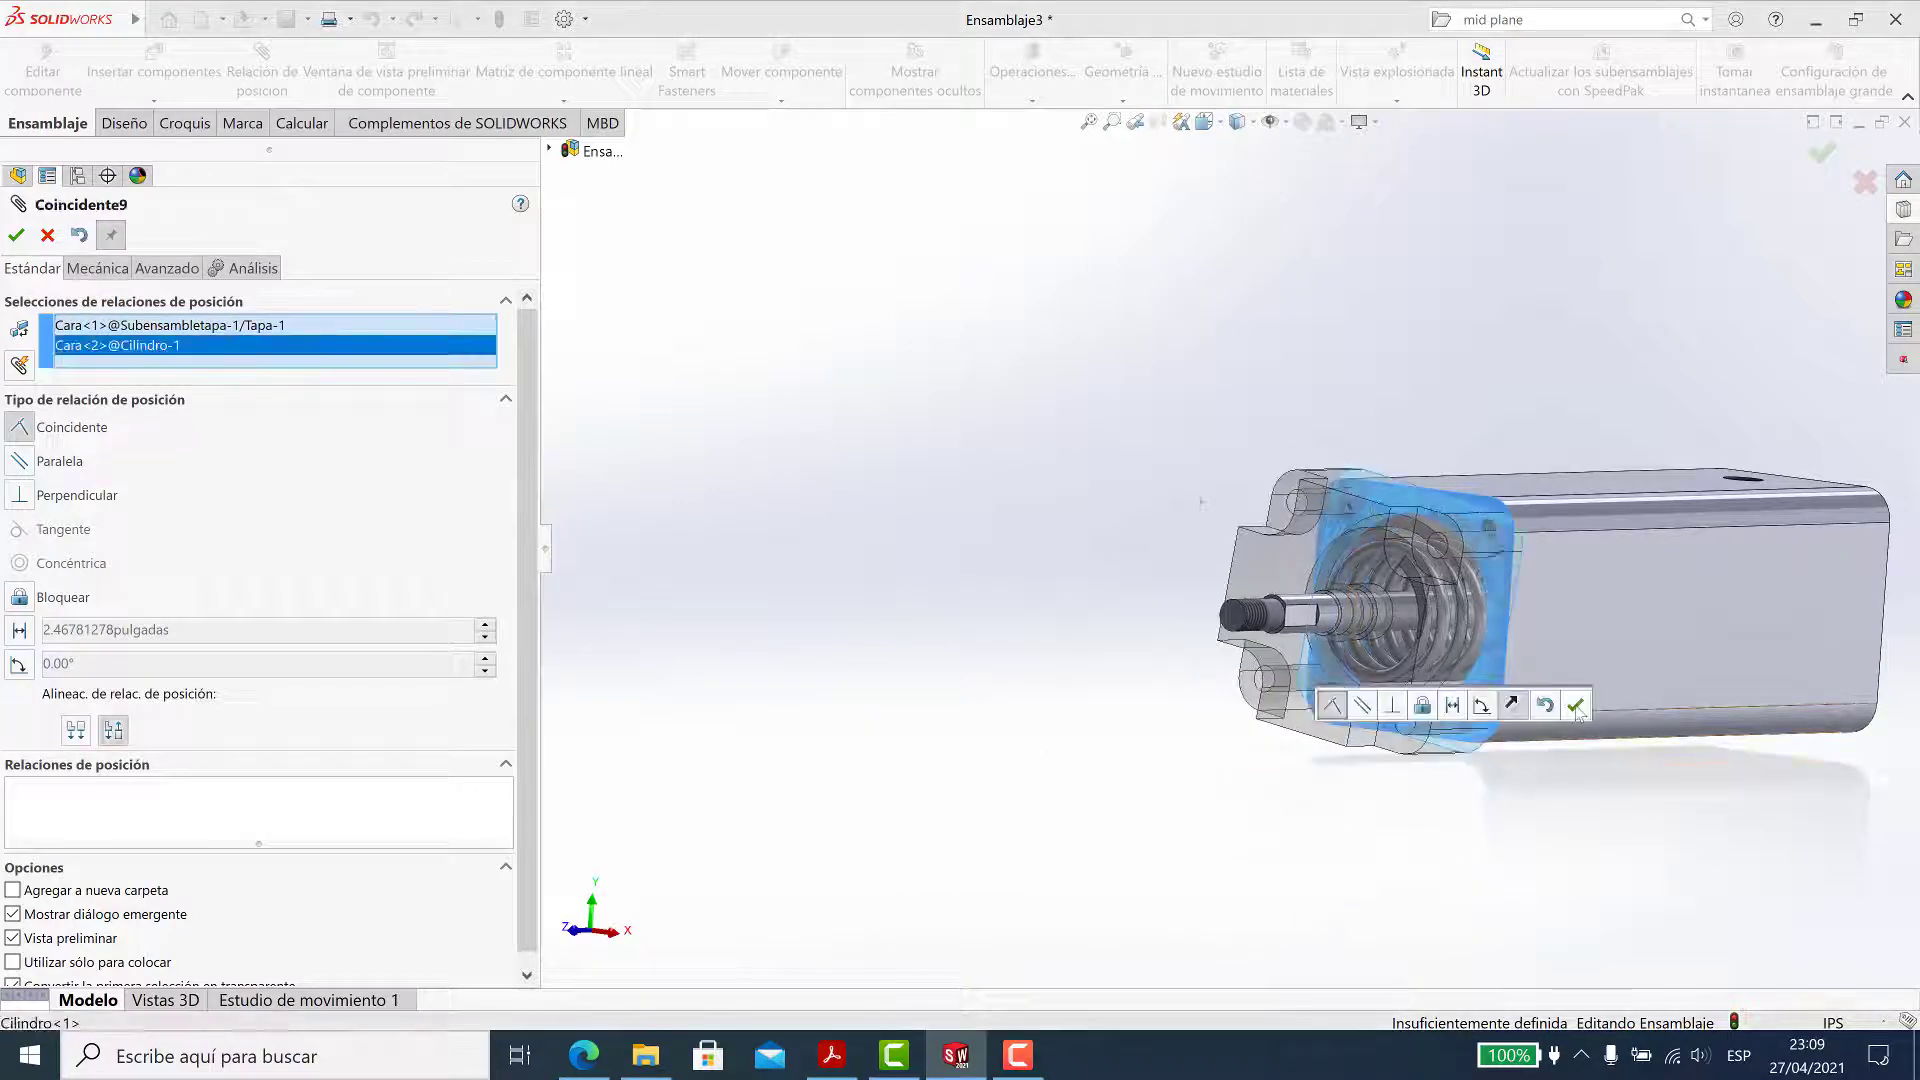
left_click(1575, 706)
left_click(15, 234)
Clear the selection and orbit to a frontal view of the capped cylinder
scroll(1413, 648, "down", 2)
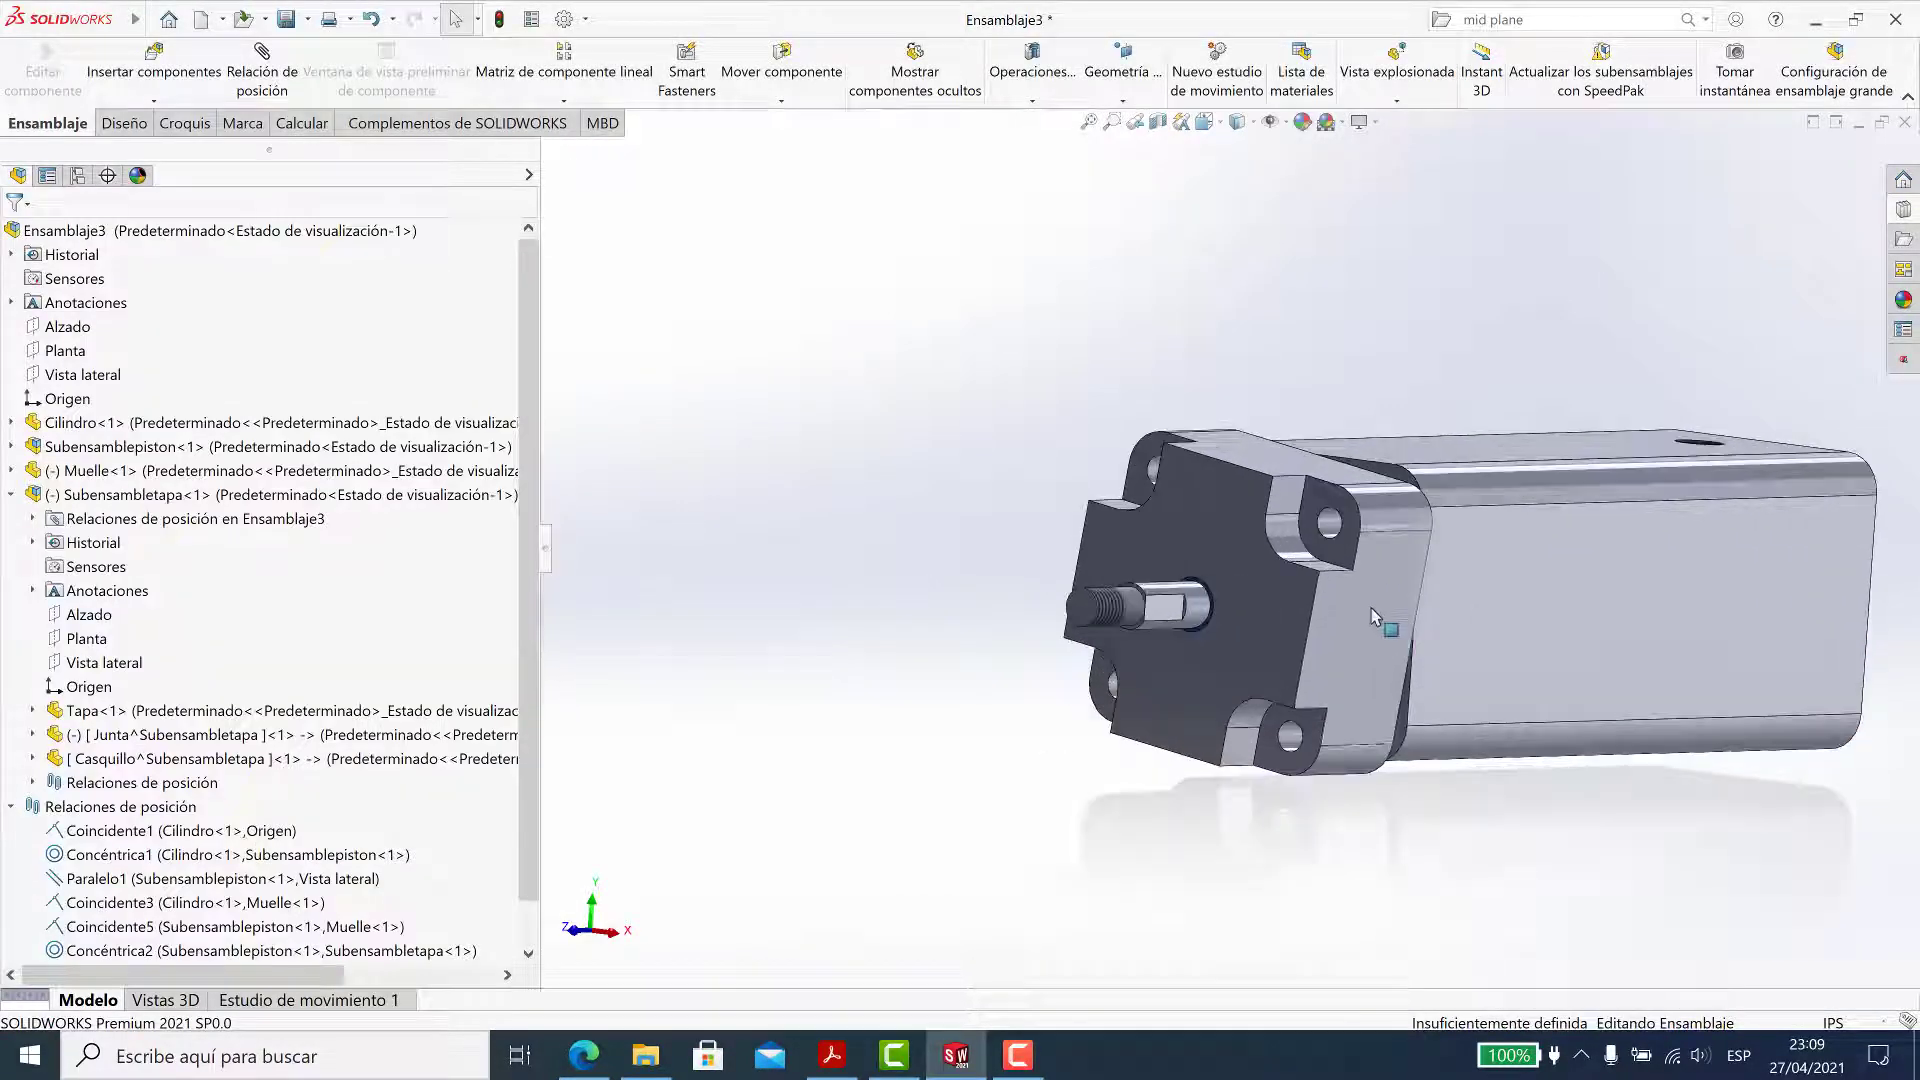
left_click(1413, 647)
key("Escape")
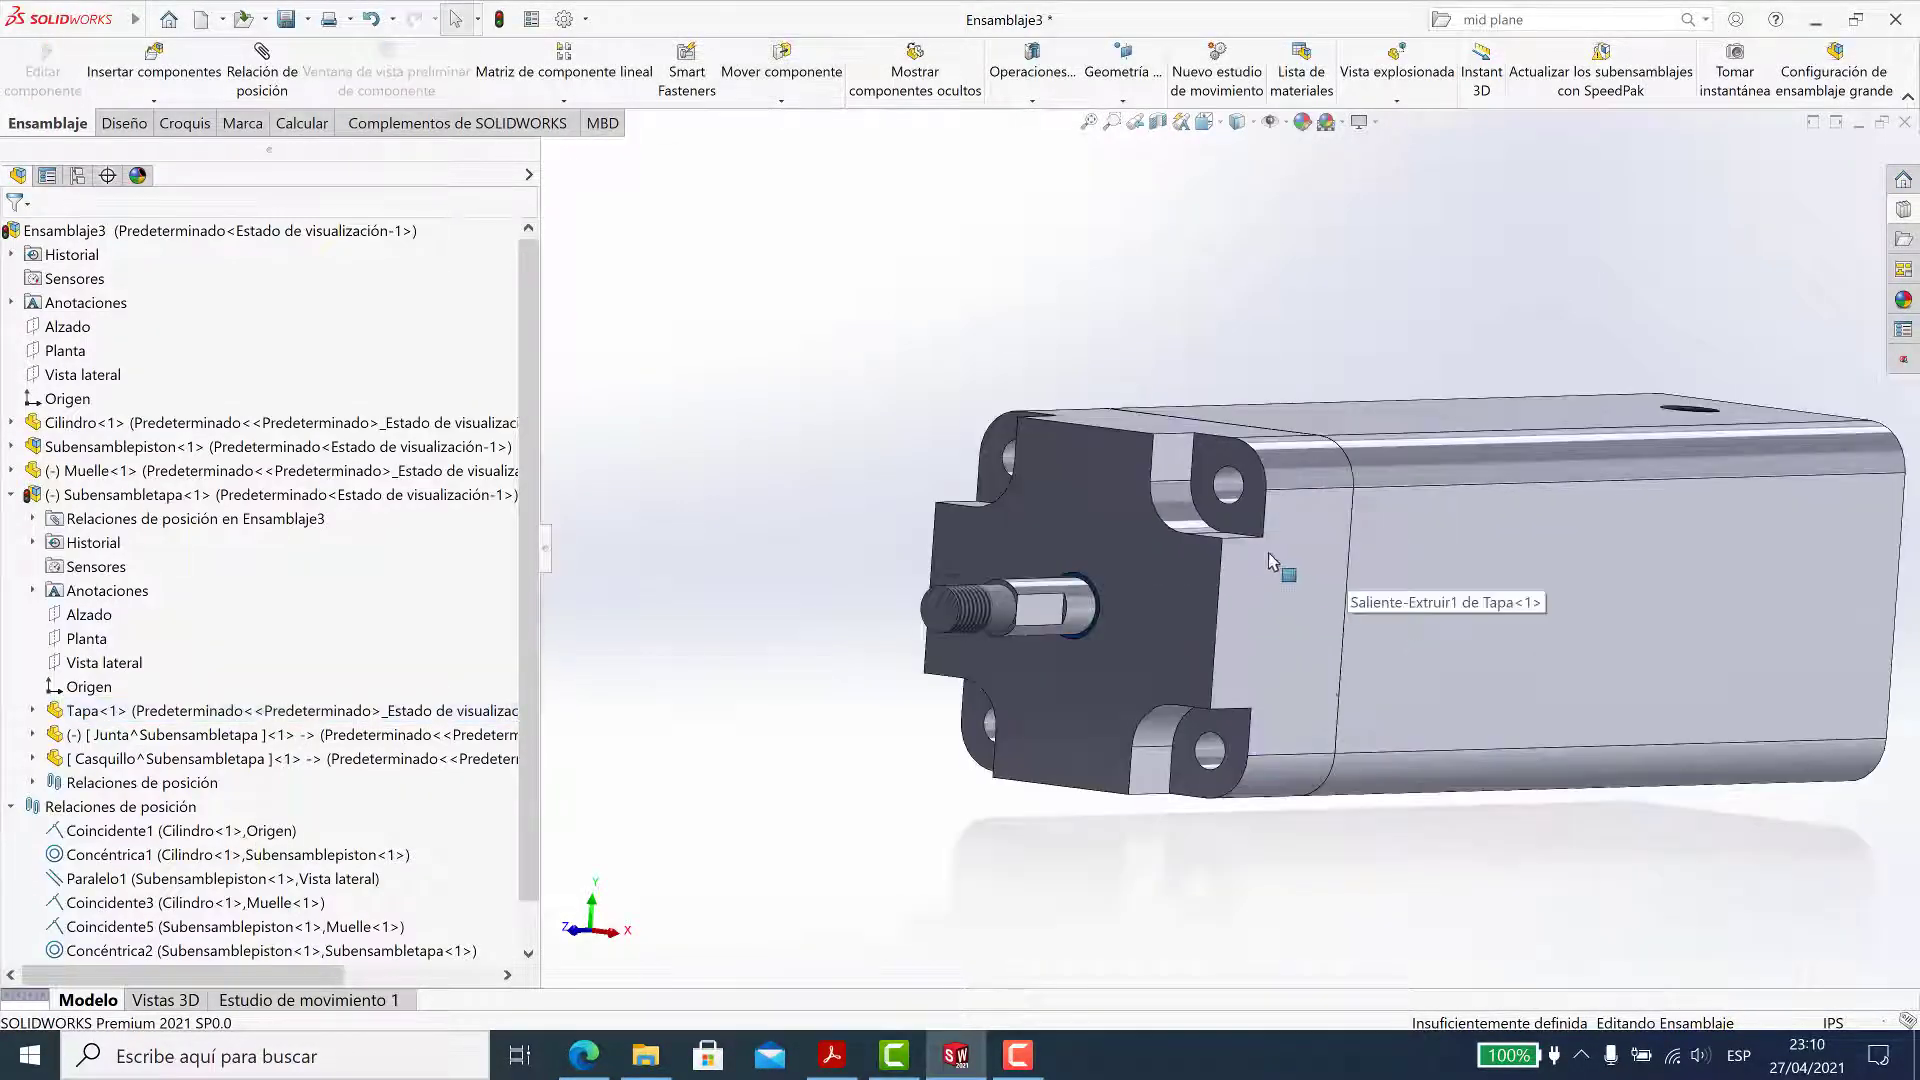
middle_click_drag(1290, 540, 1352, 620)
scroll(1352, 620, "up", 3)
Drop a #10-32 socket head cap screw into a cap corner hole, length 1.25, schematic threads
left_click(1903, 209)
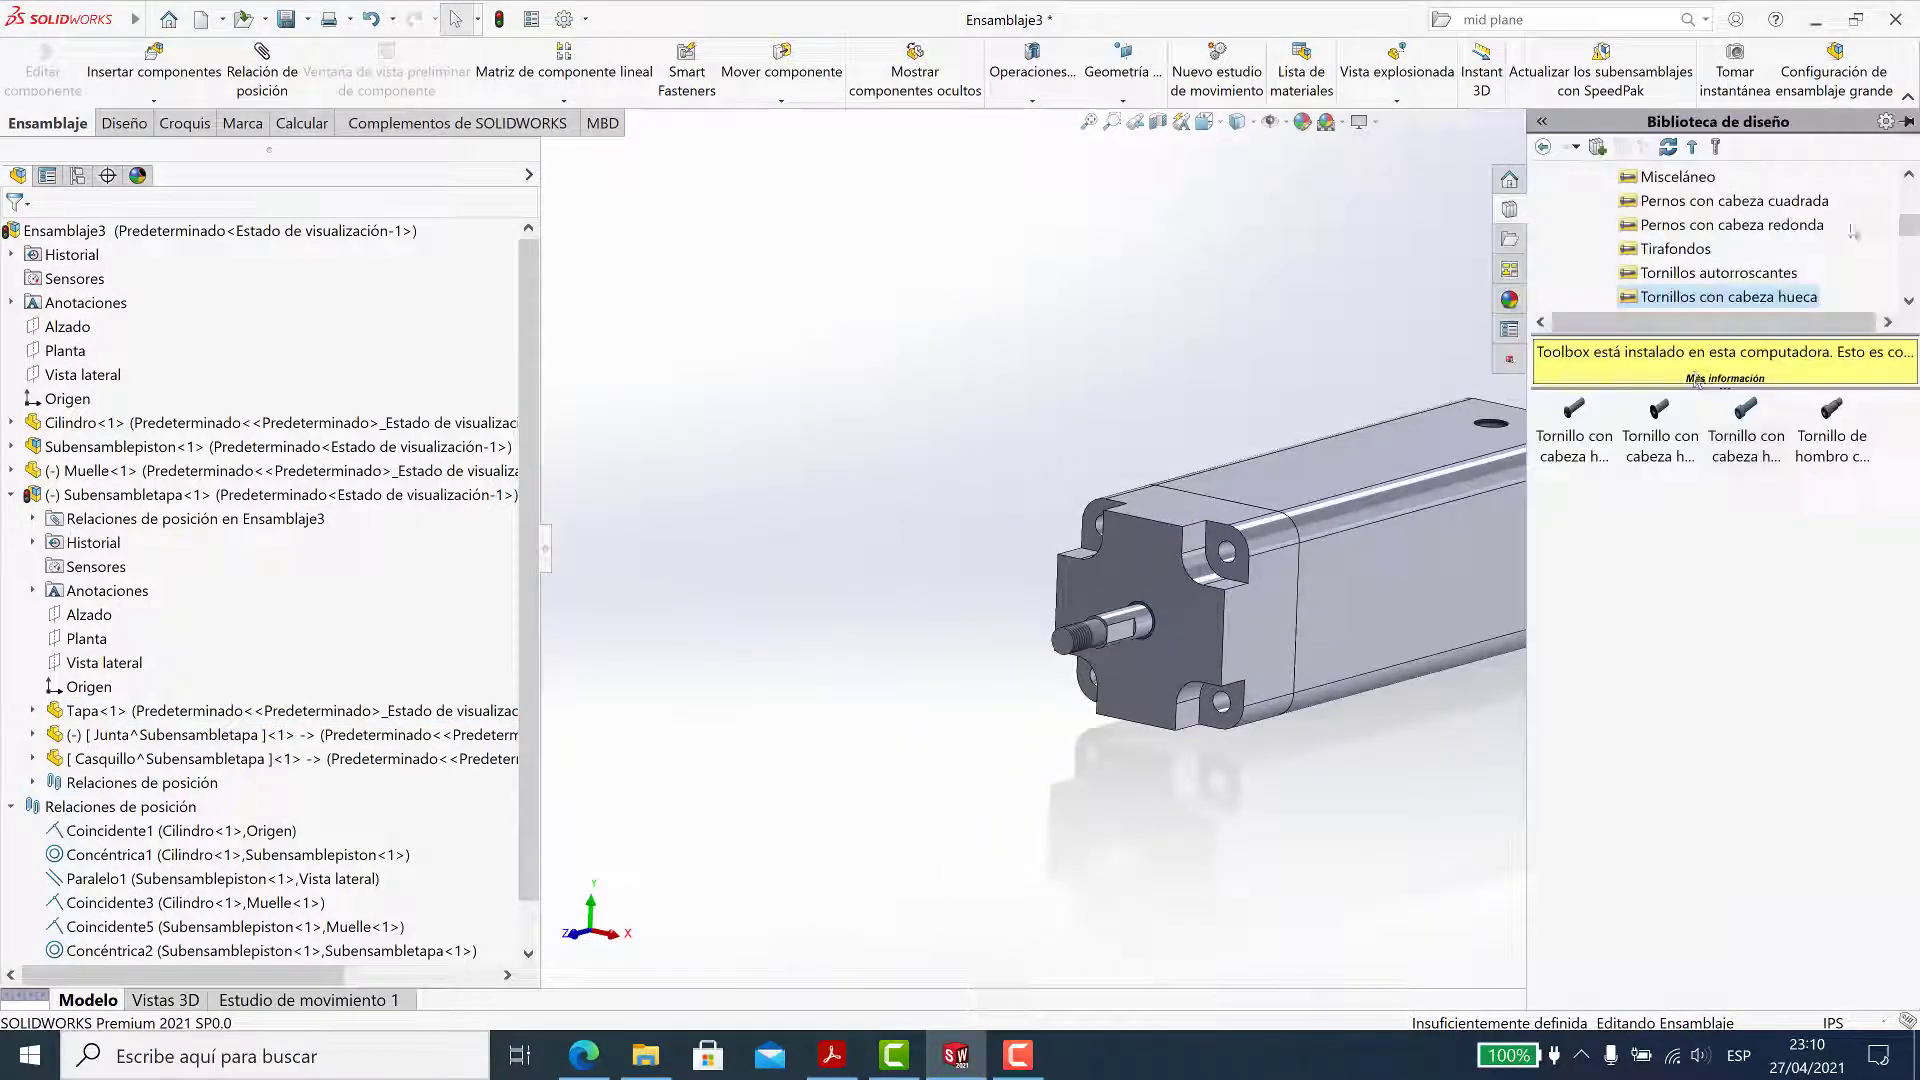
left_click_drag(1745, 430, 1232, 556)
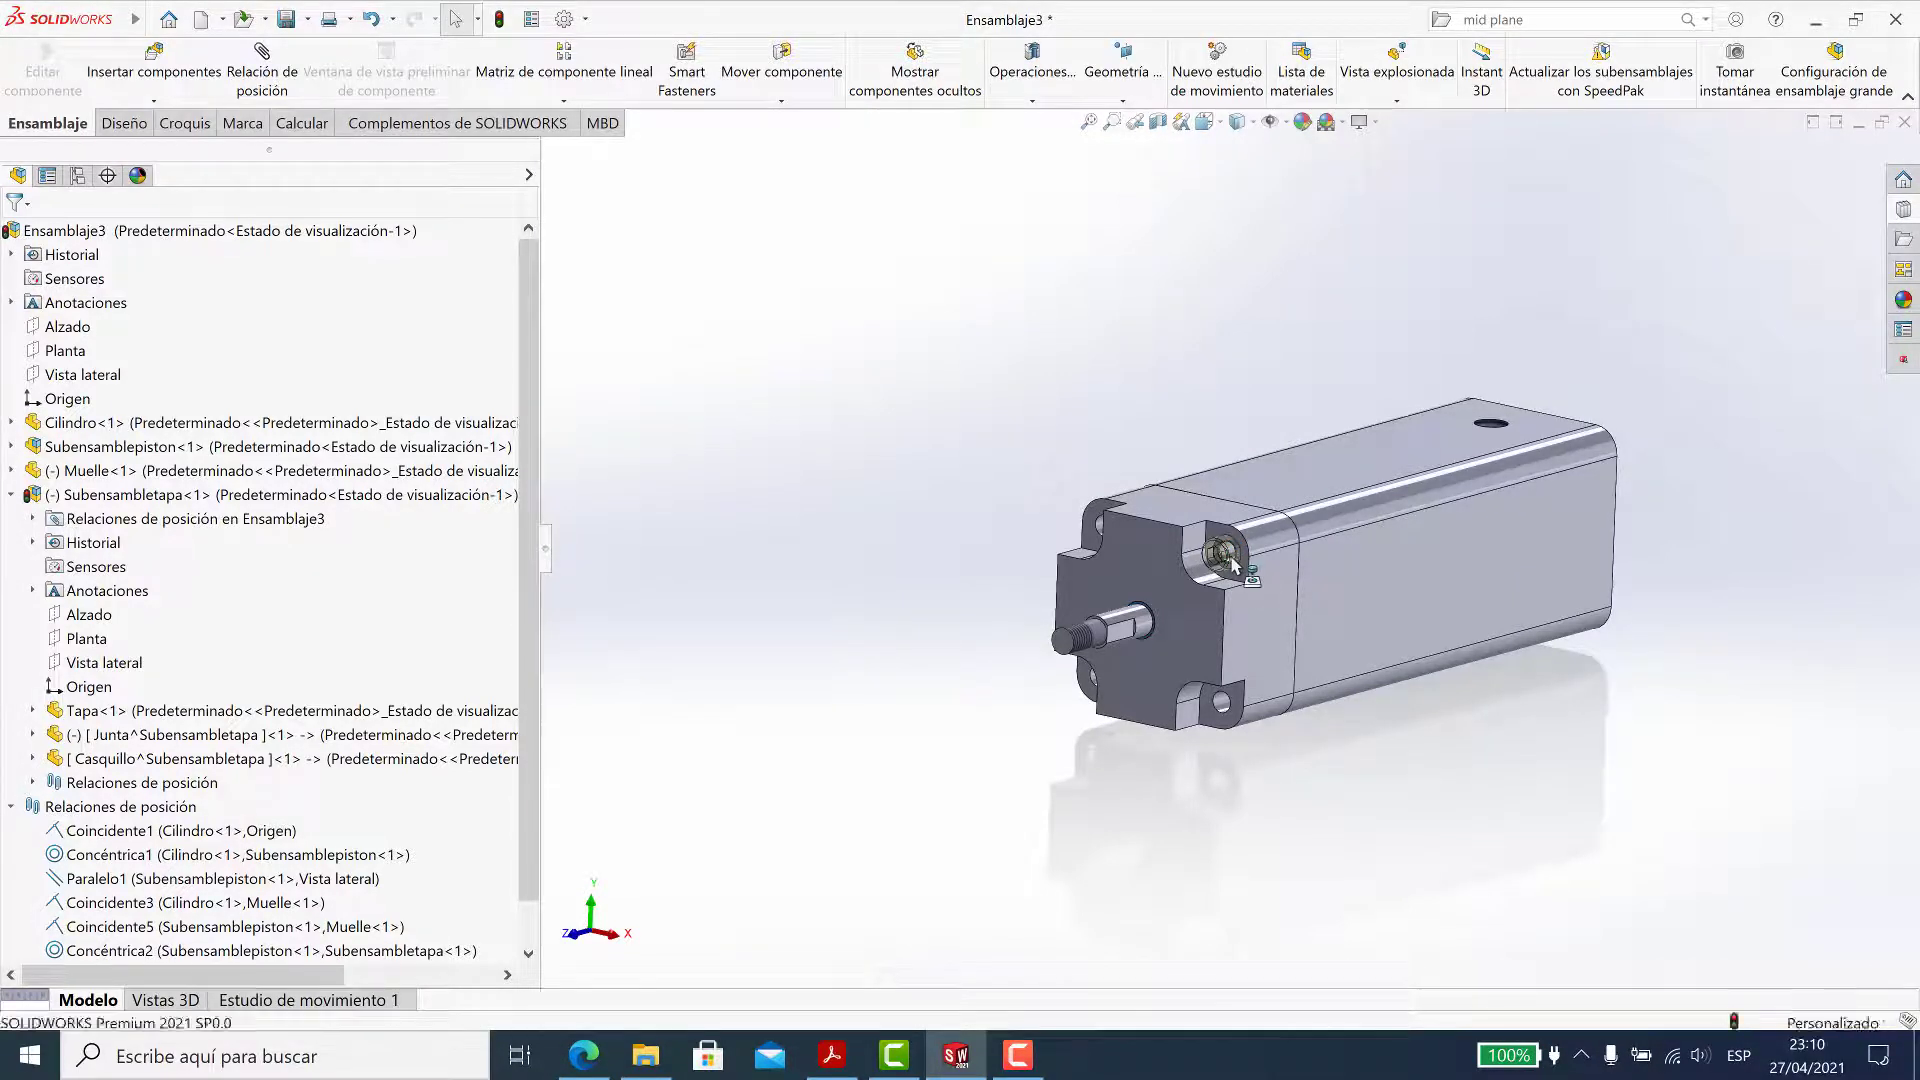
left_click_drag(1233, 567, 1230, 560)
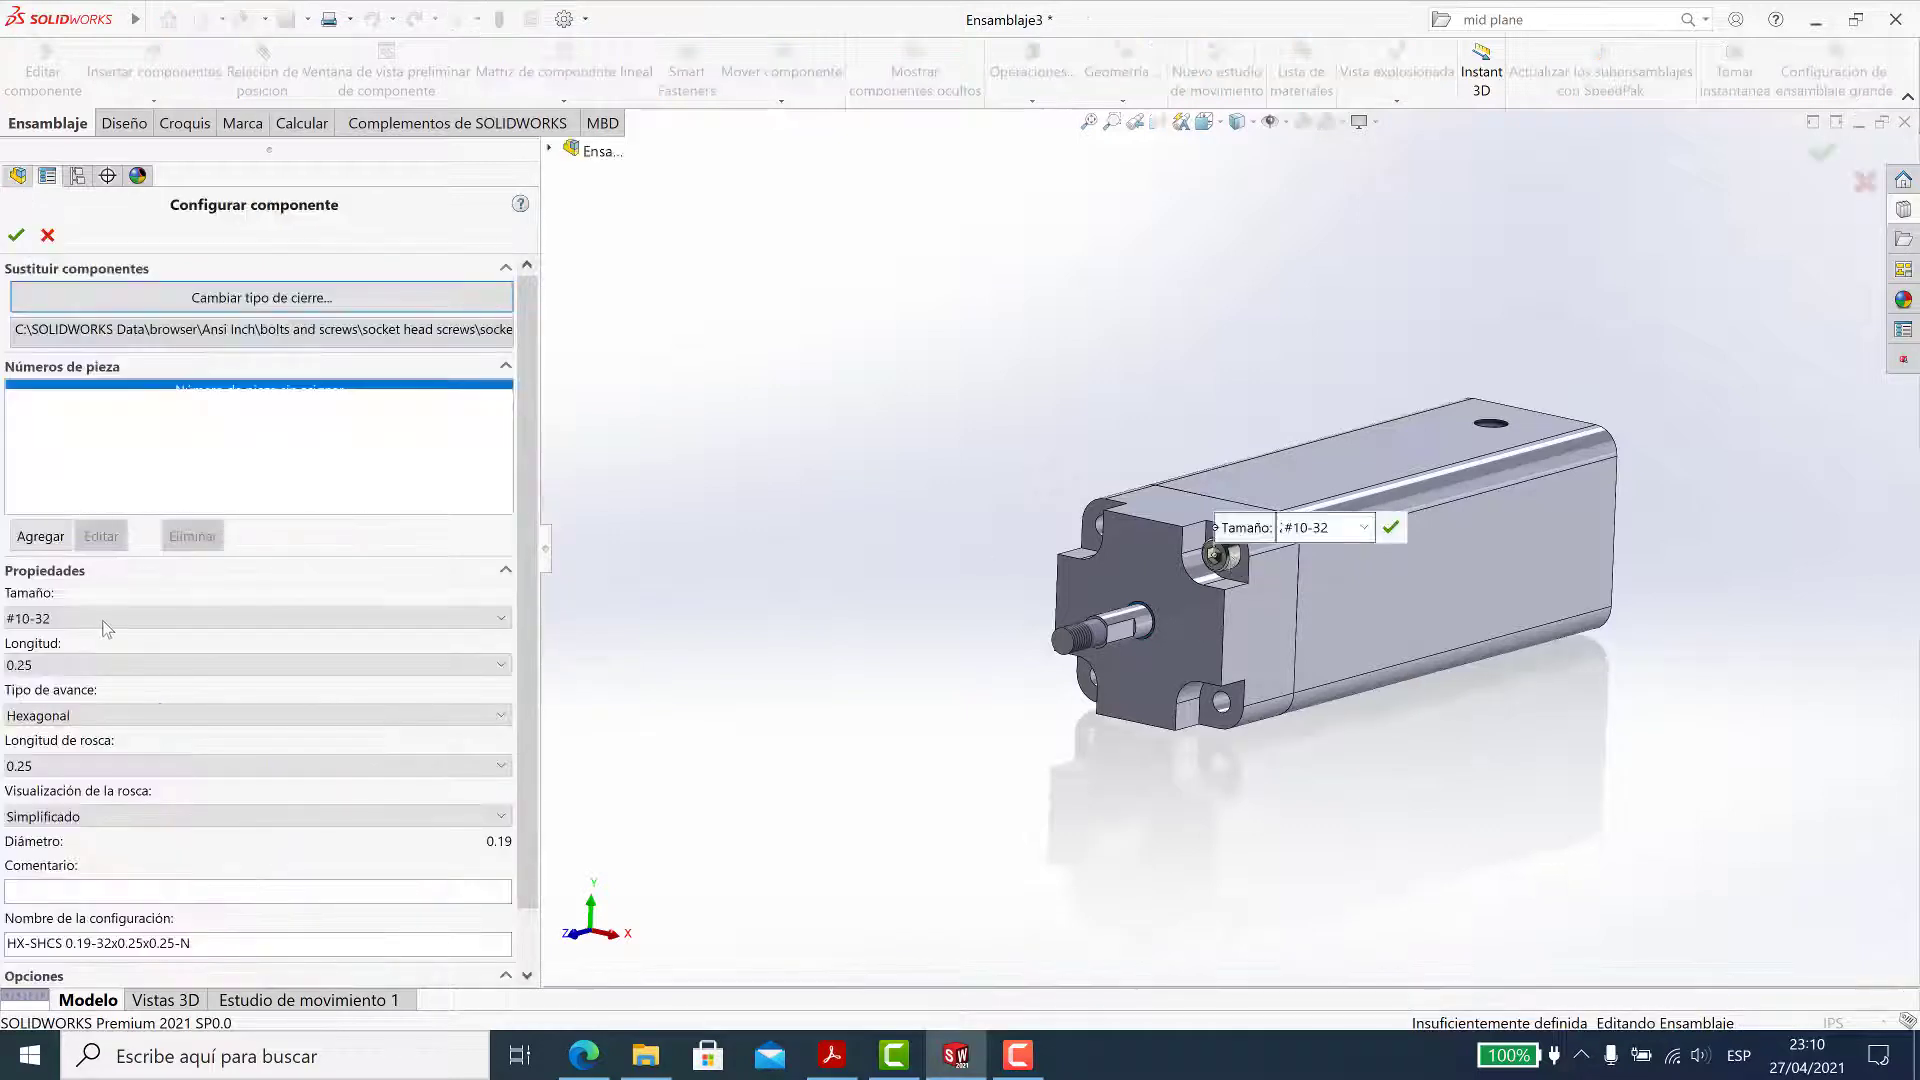
left_click(92, 663)
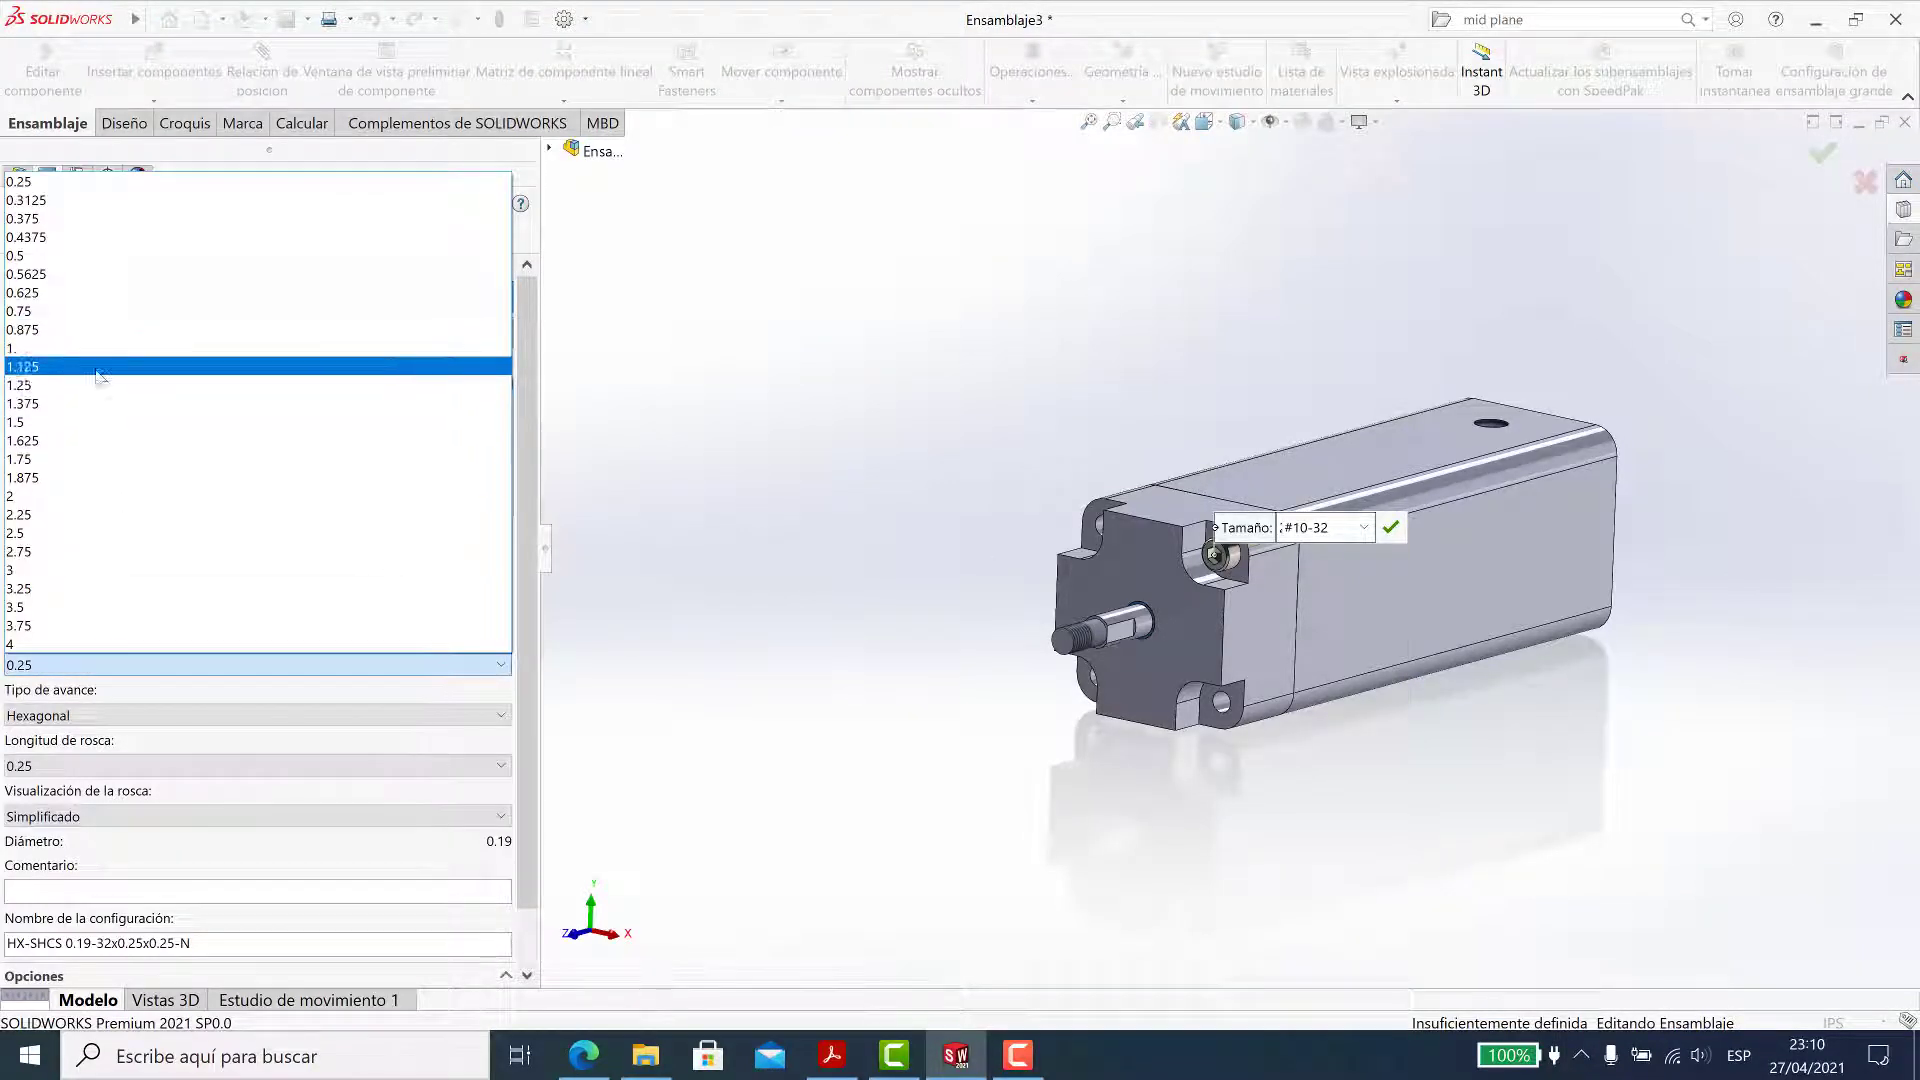
left_click(90, 378)
left_click(198, 815)
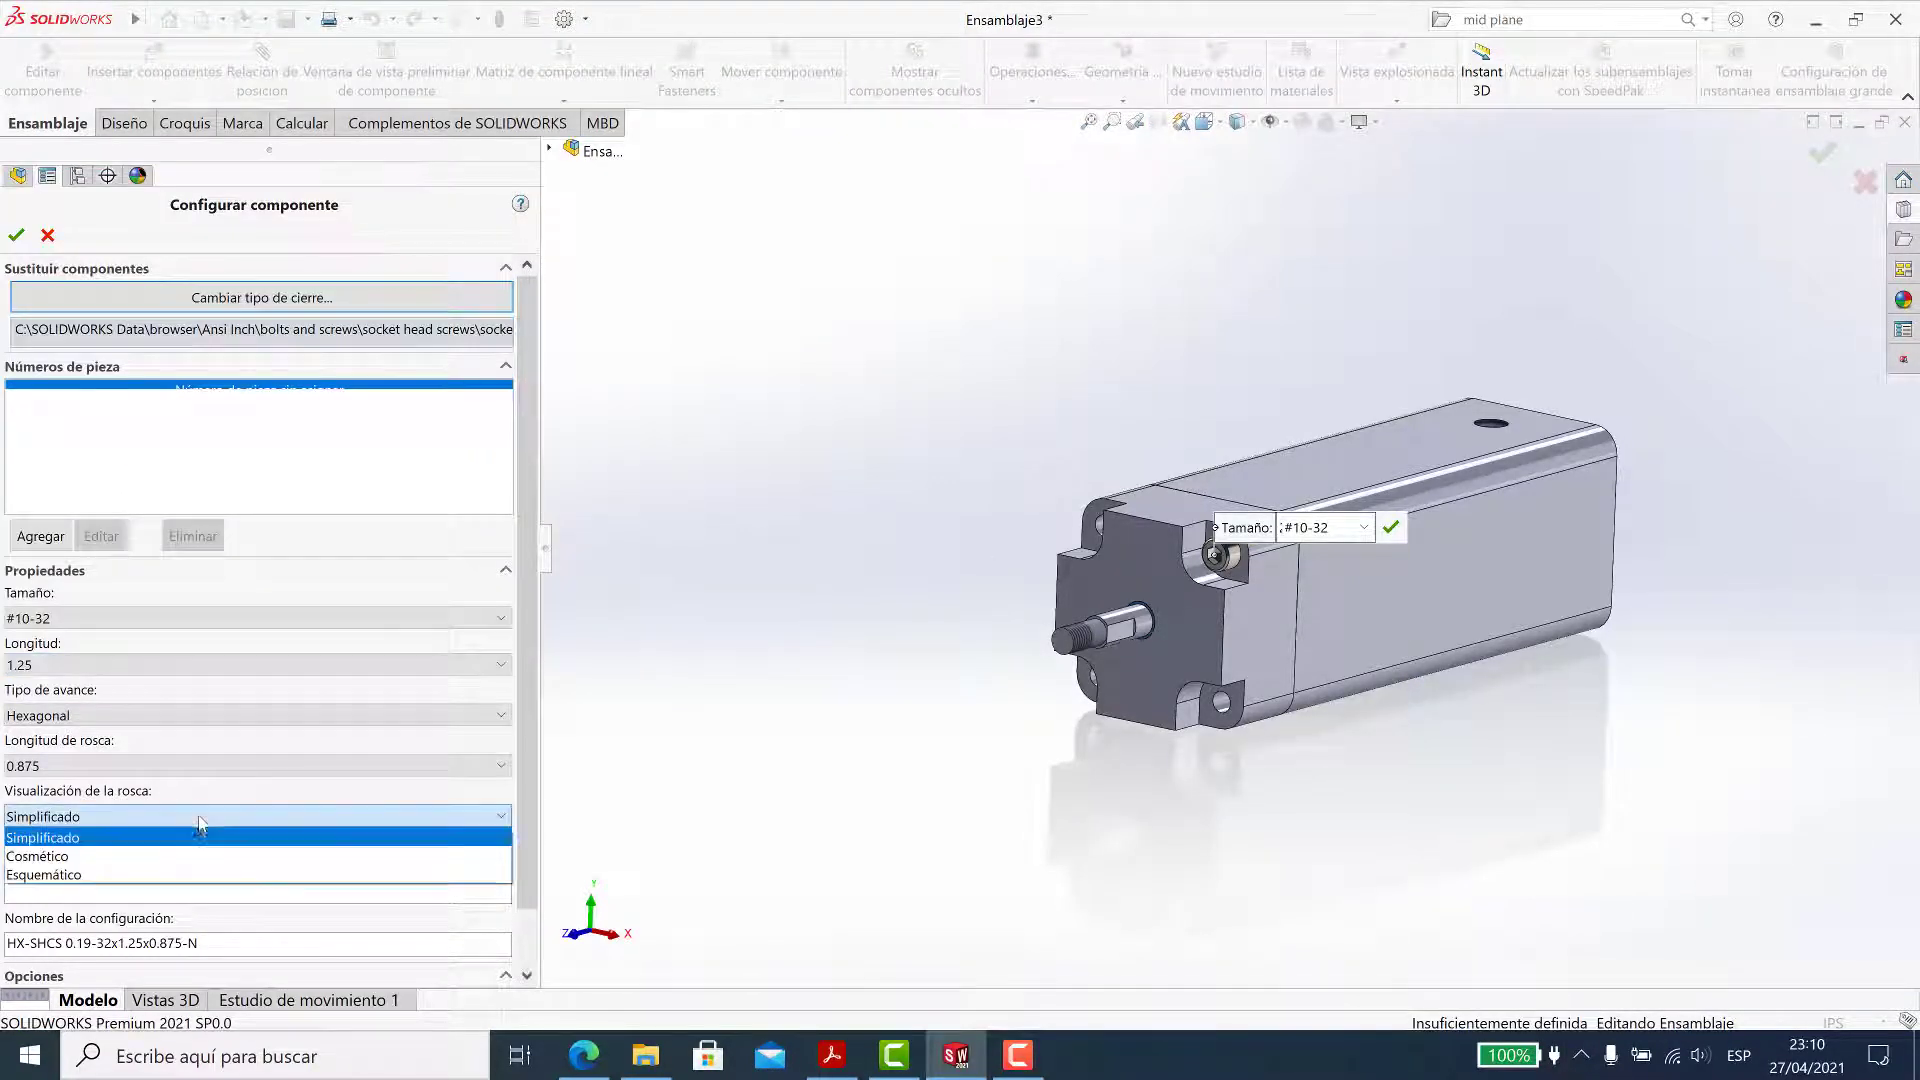
left_click(172, 877)
scroll(1340, 578, "down", 3)
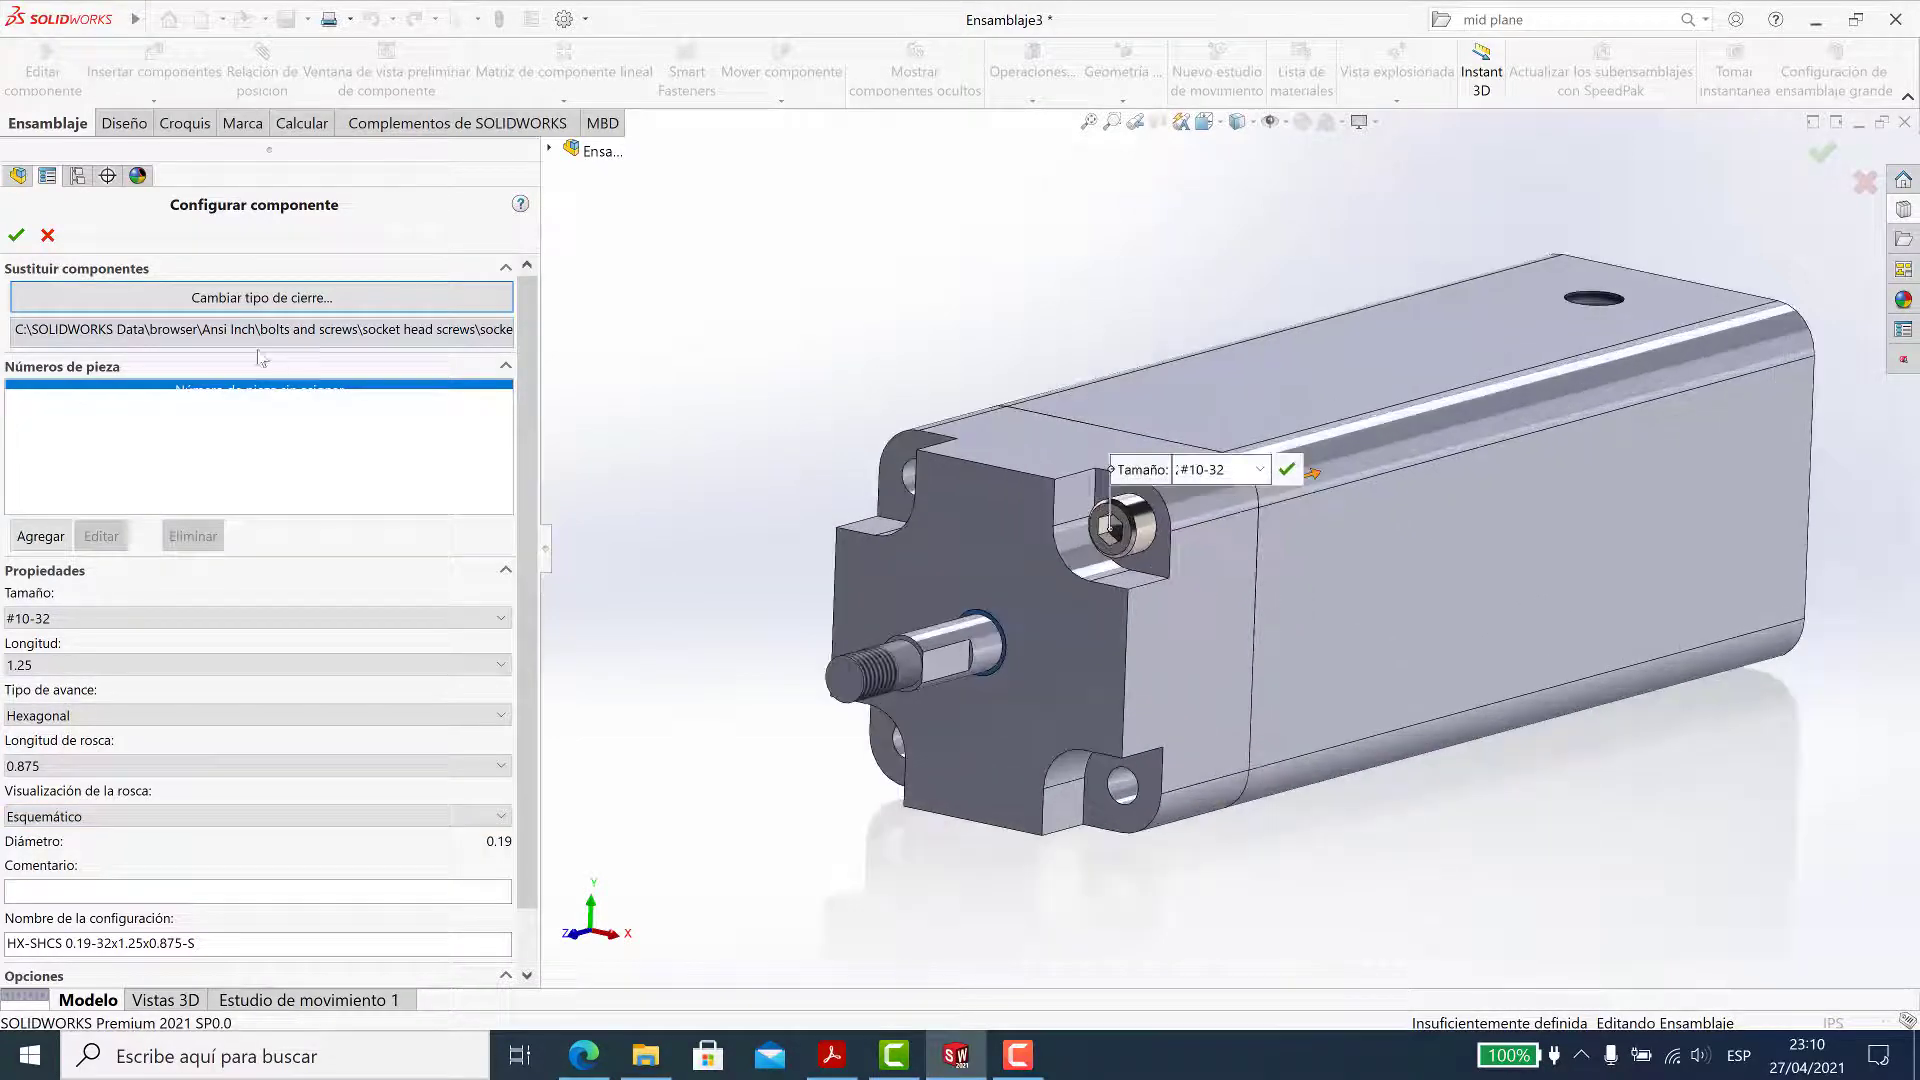
left_click(19, 238)
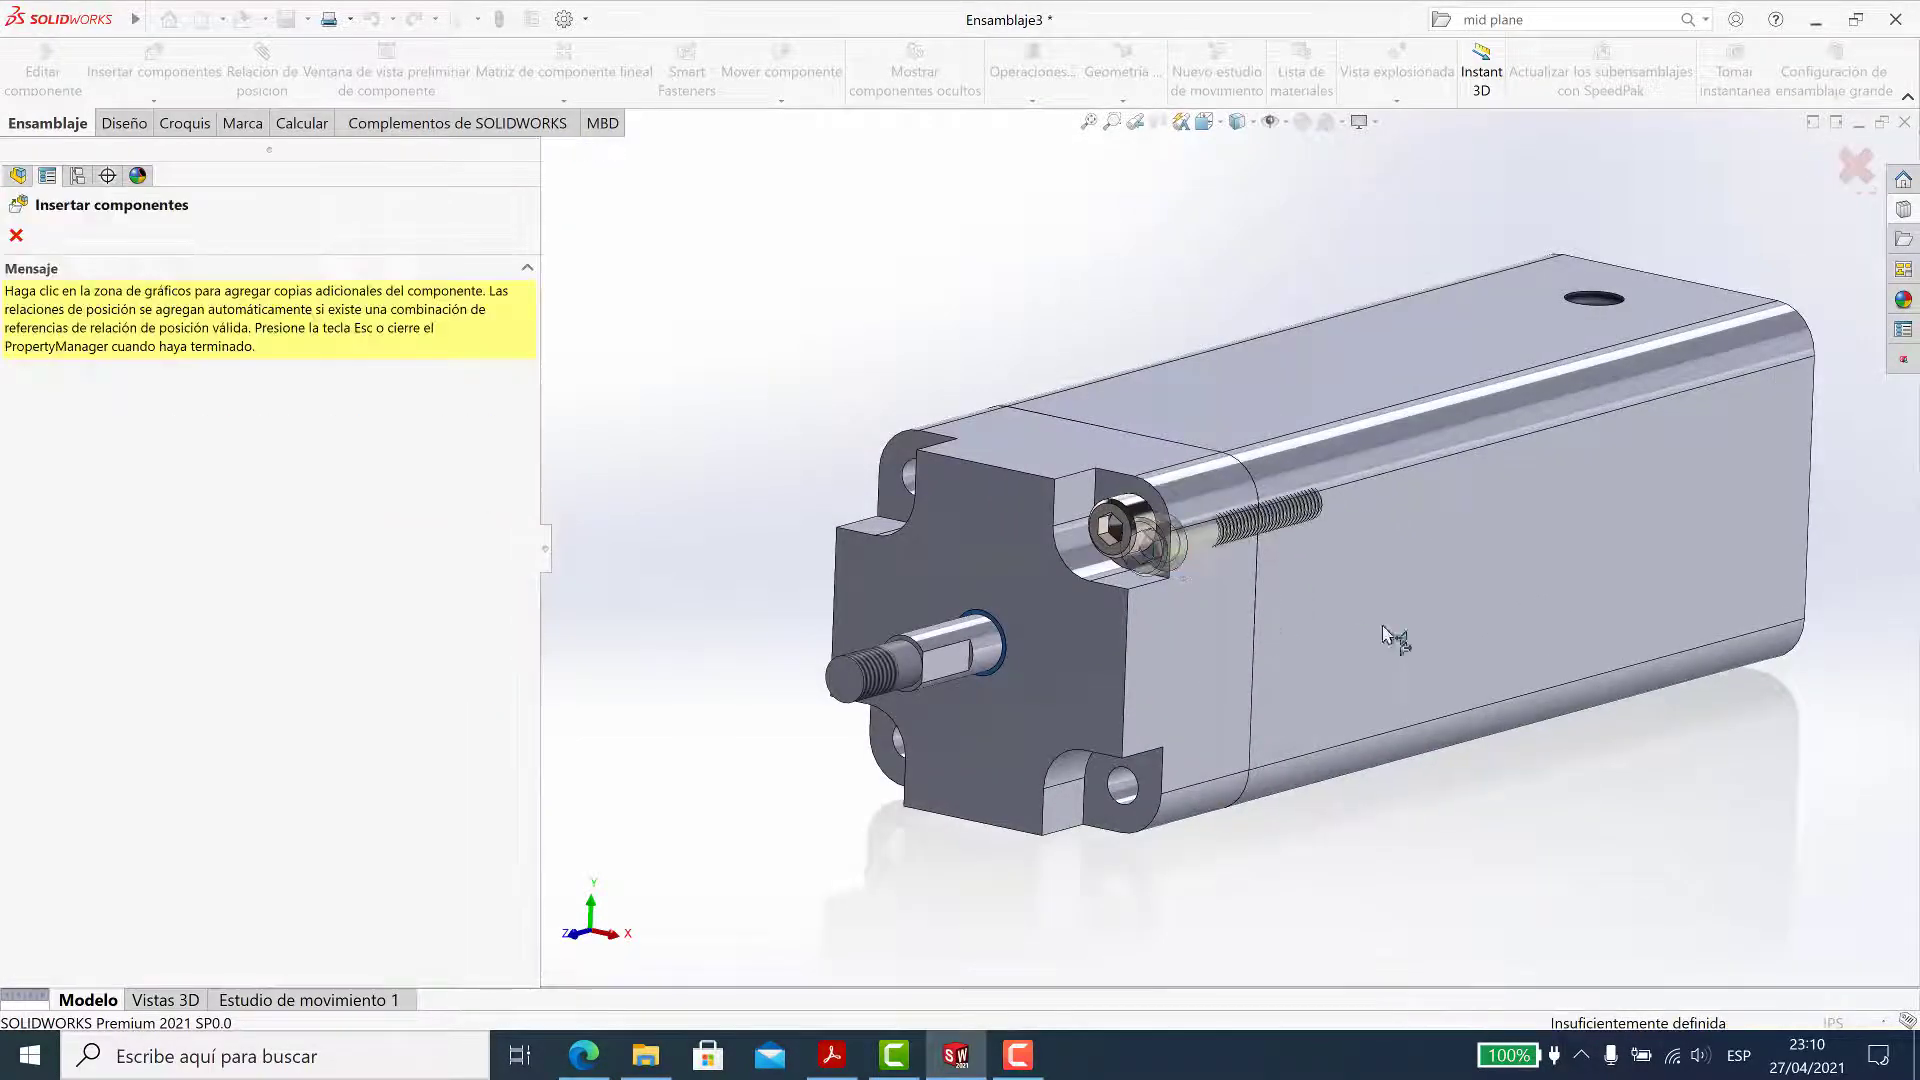
key("Escape")
Rotate the end cap into alignment and make it transparent to see the holes
scroll(1169, 560, "down", 2)
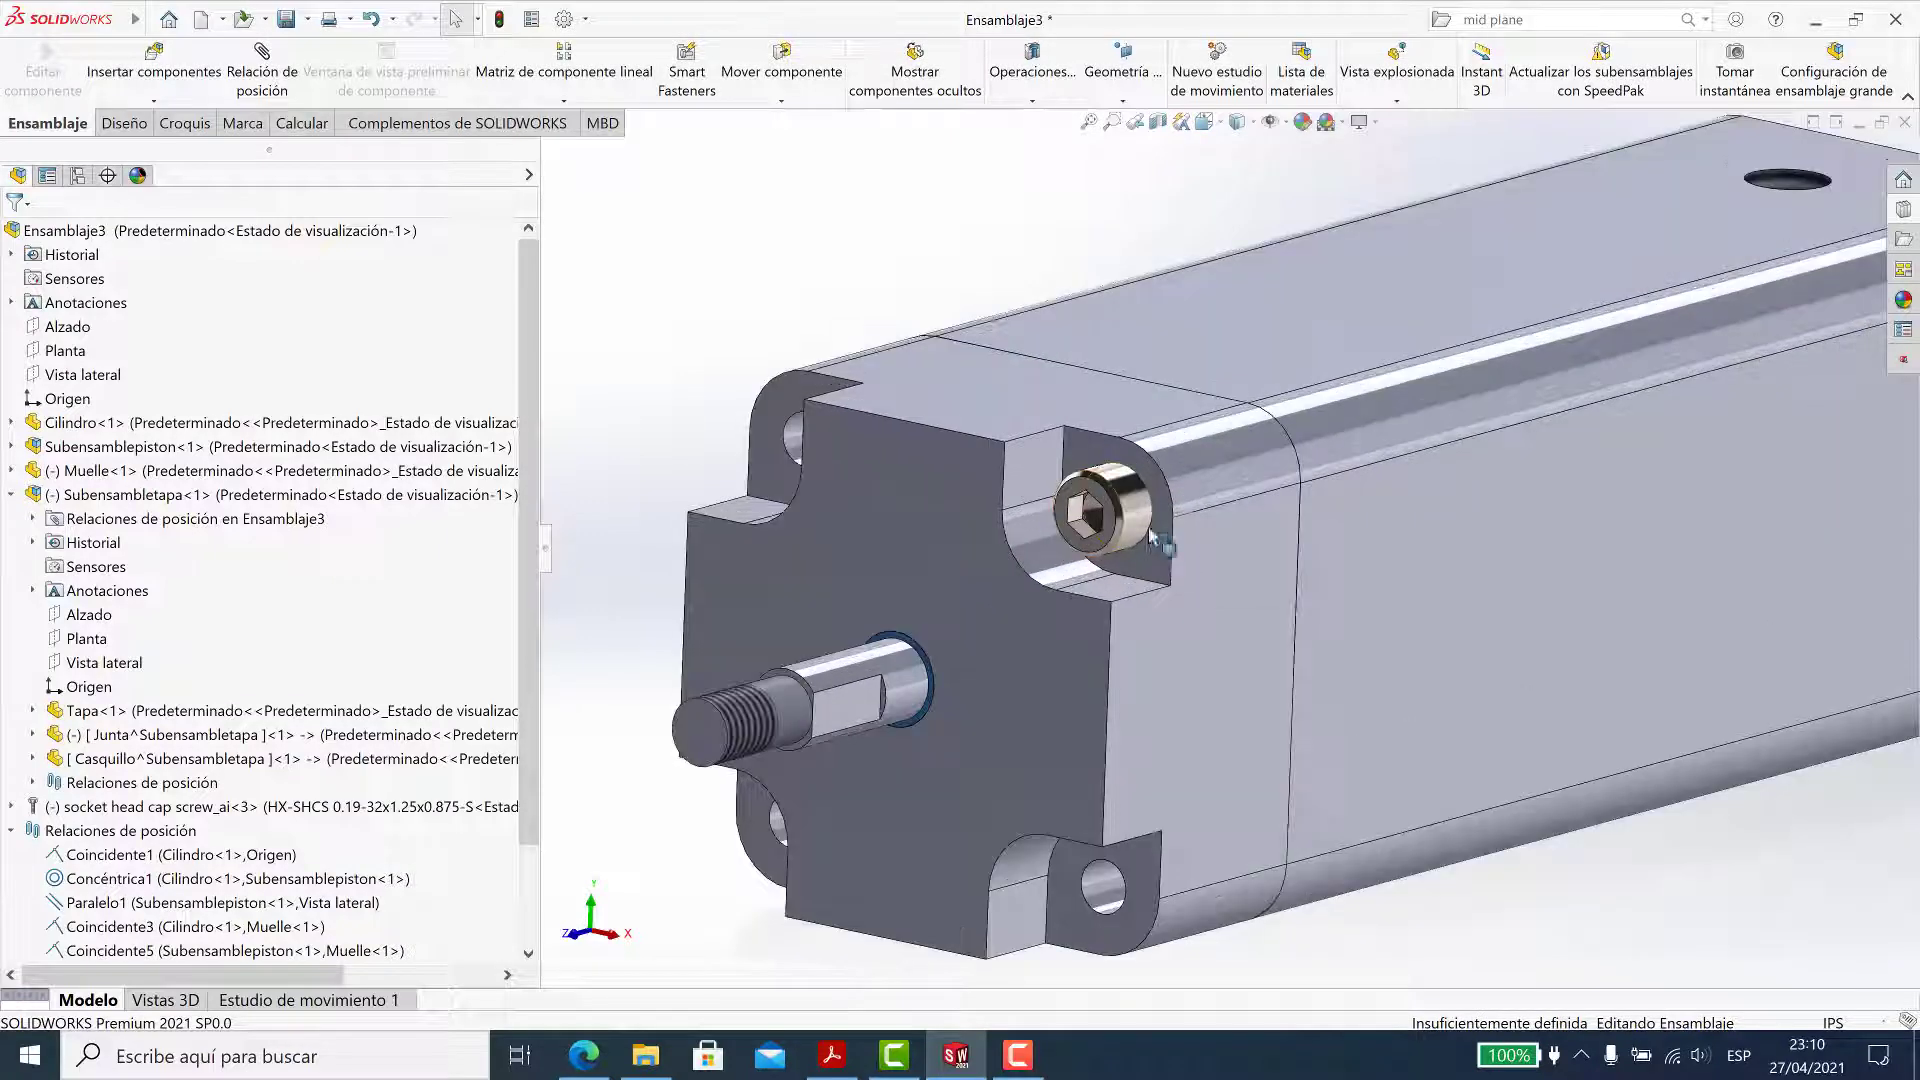
left_click_drag(1062, 548, 1164, 410)
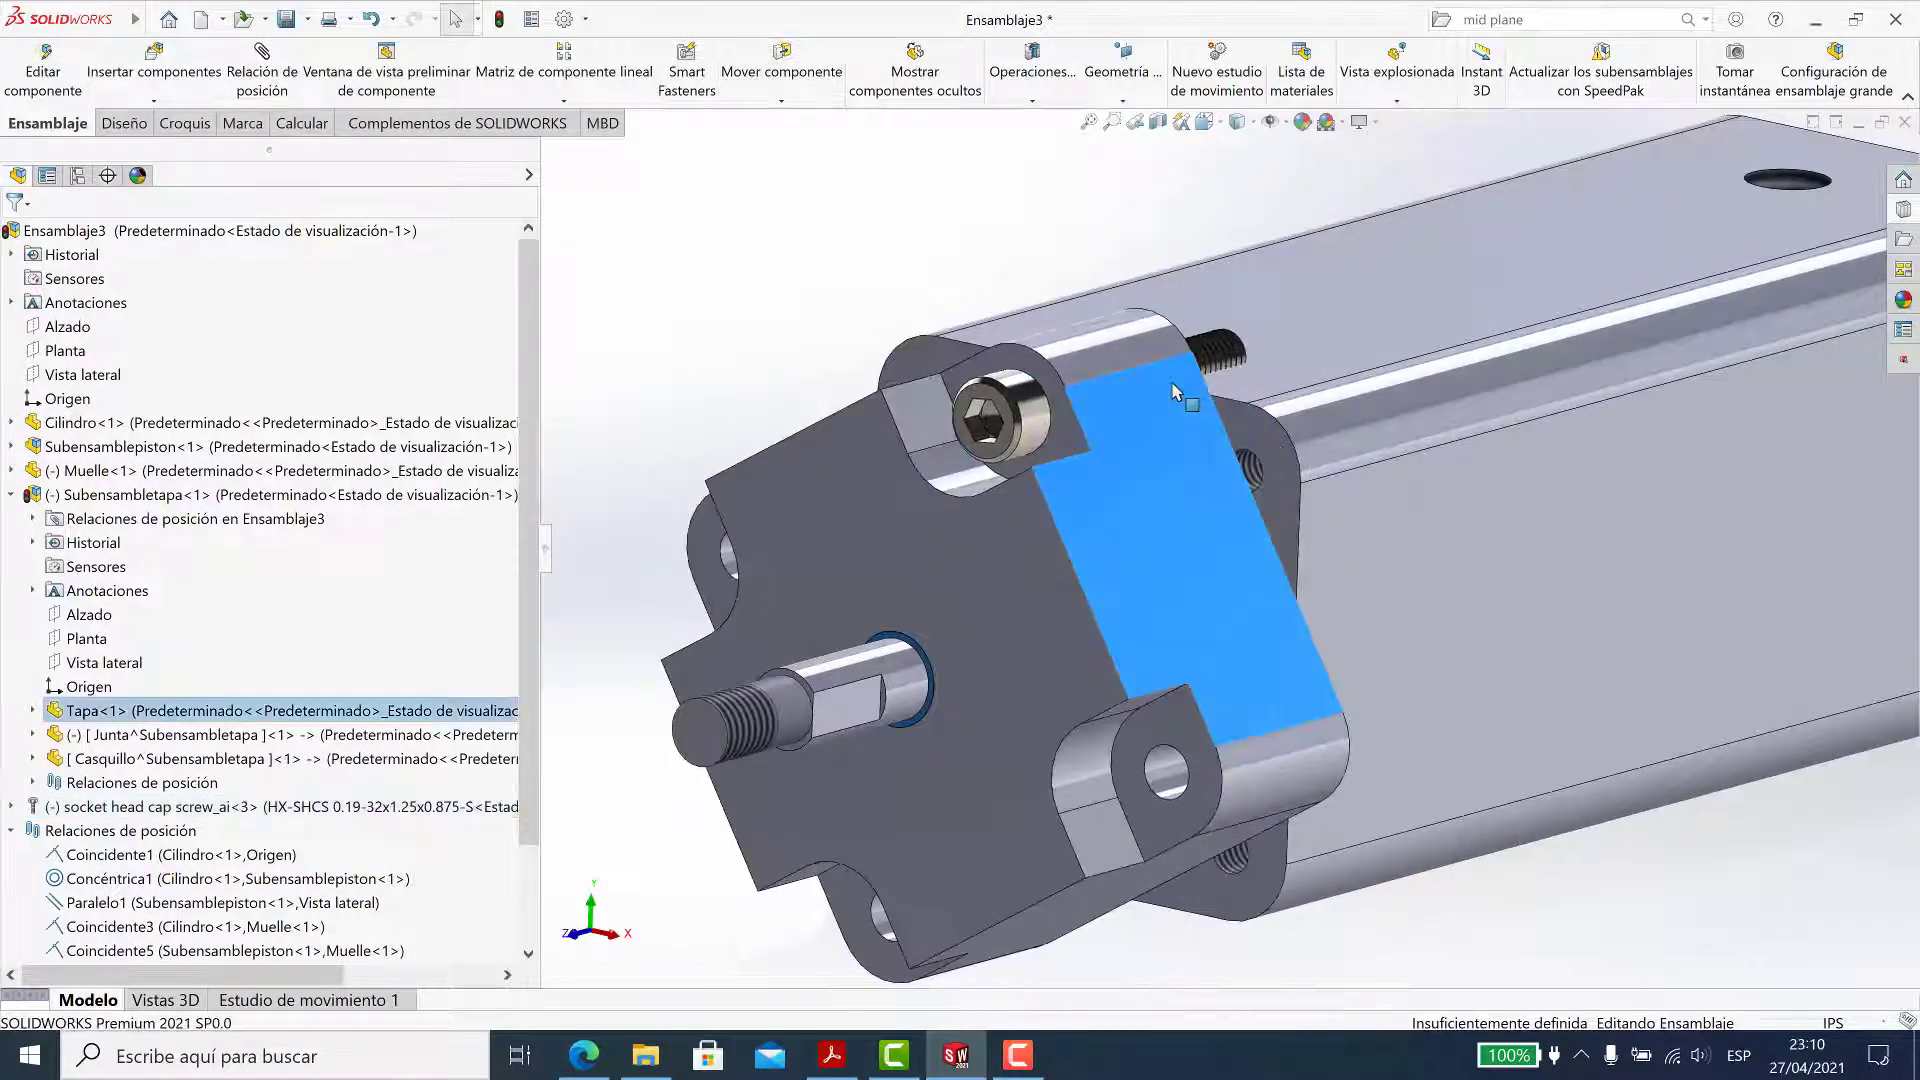
left_click_drag(1165, 410, 1163, 550)
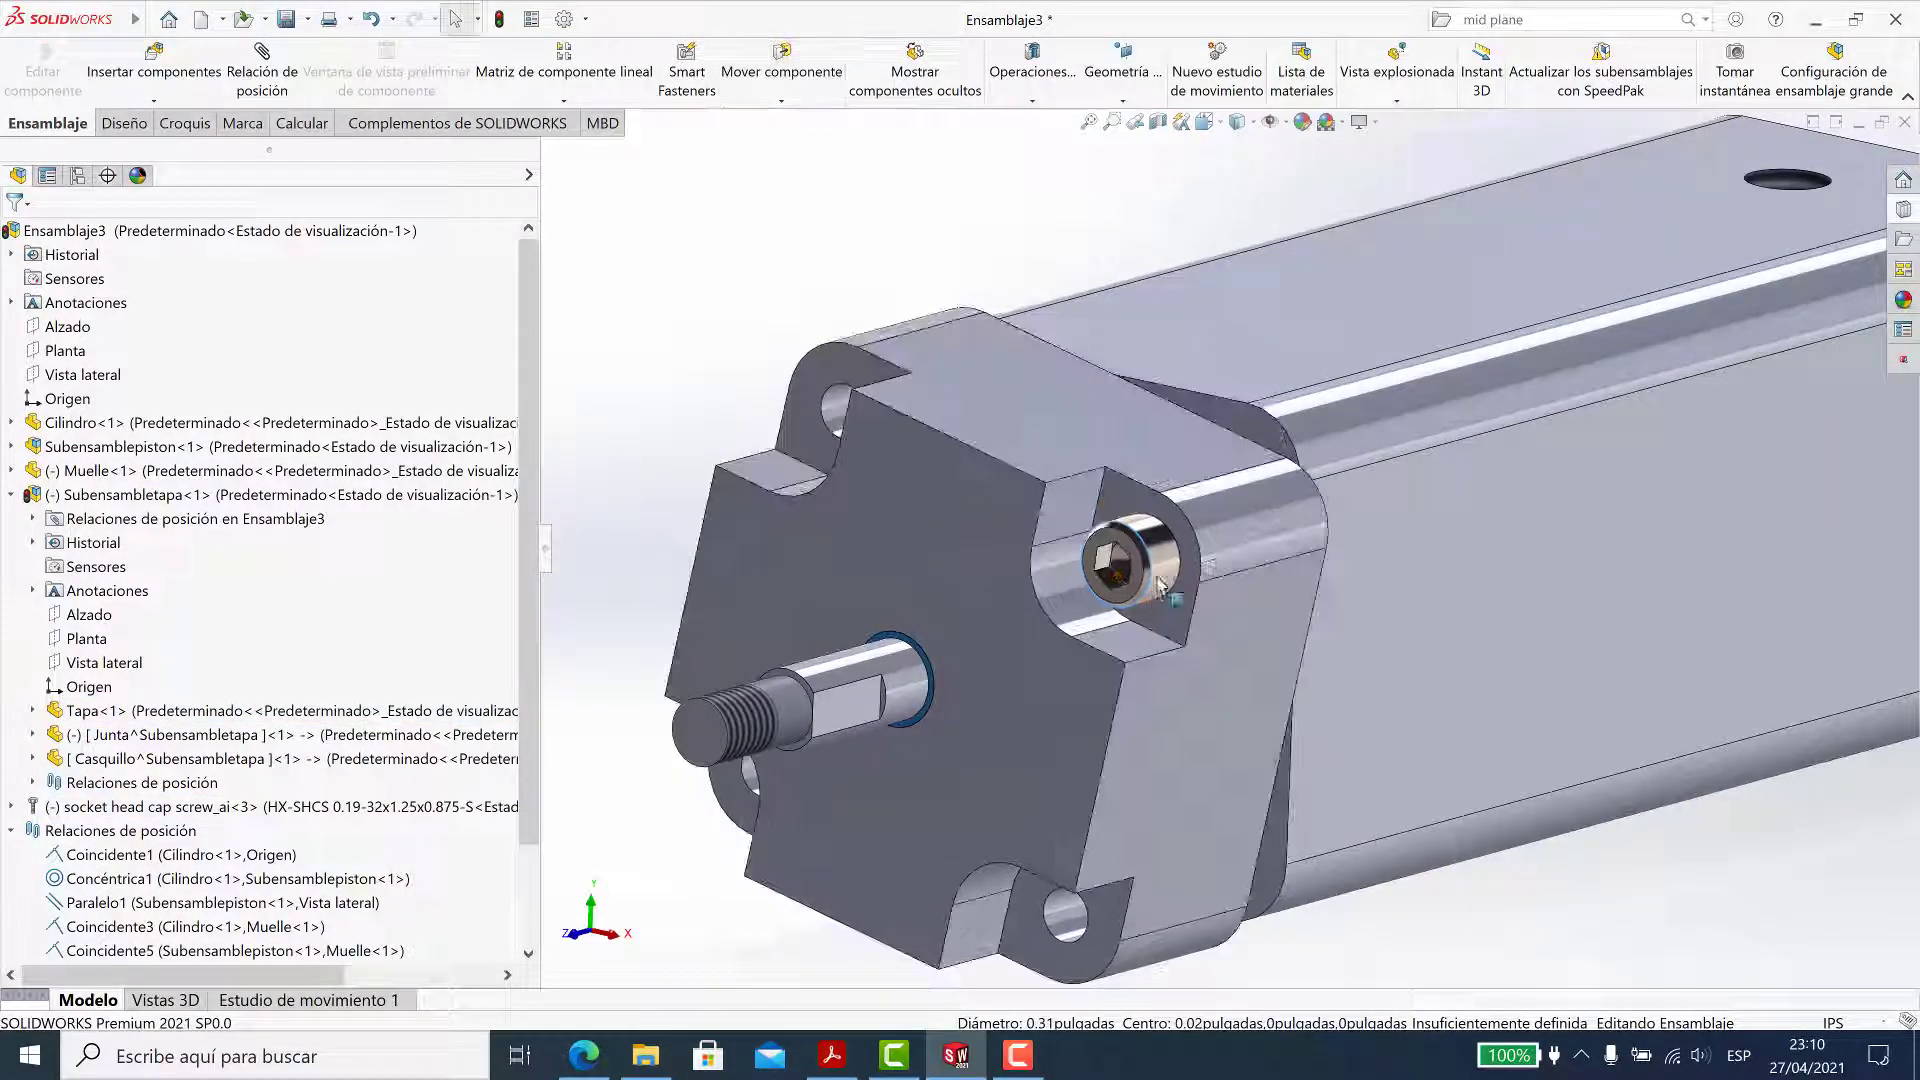
left_click(1163, 549)
left_click(1015, 291)
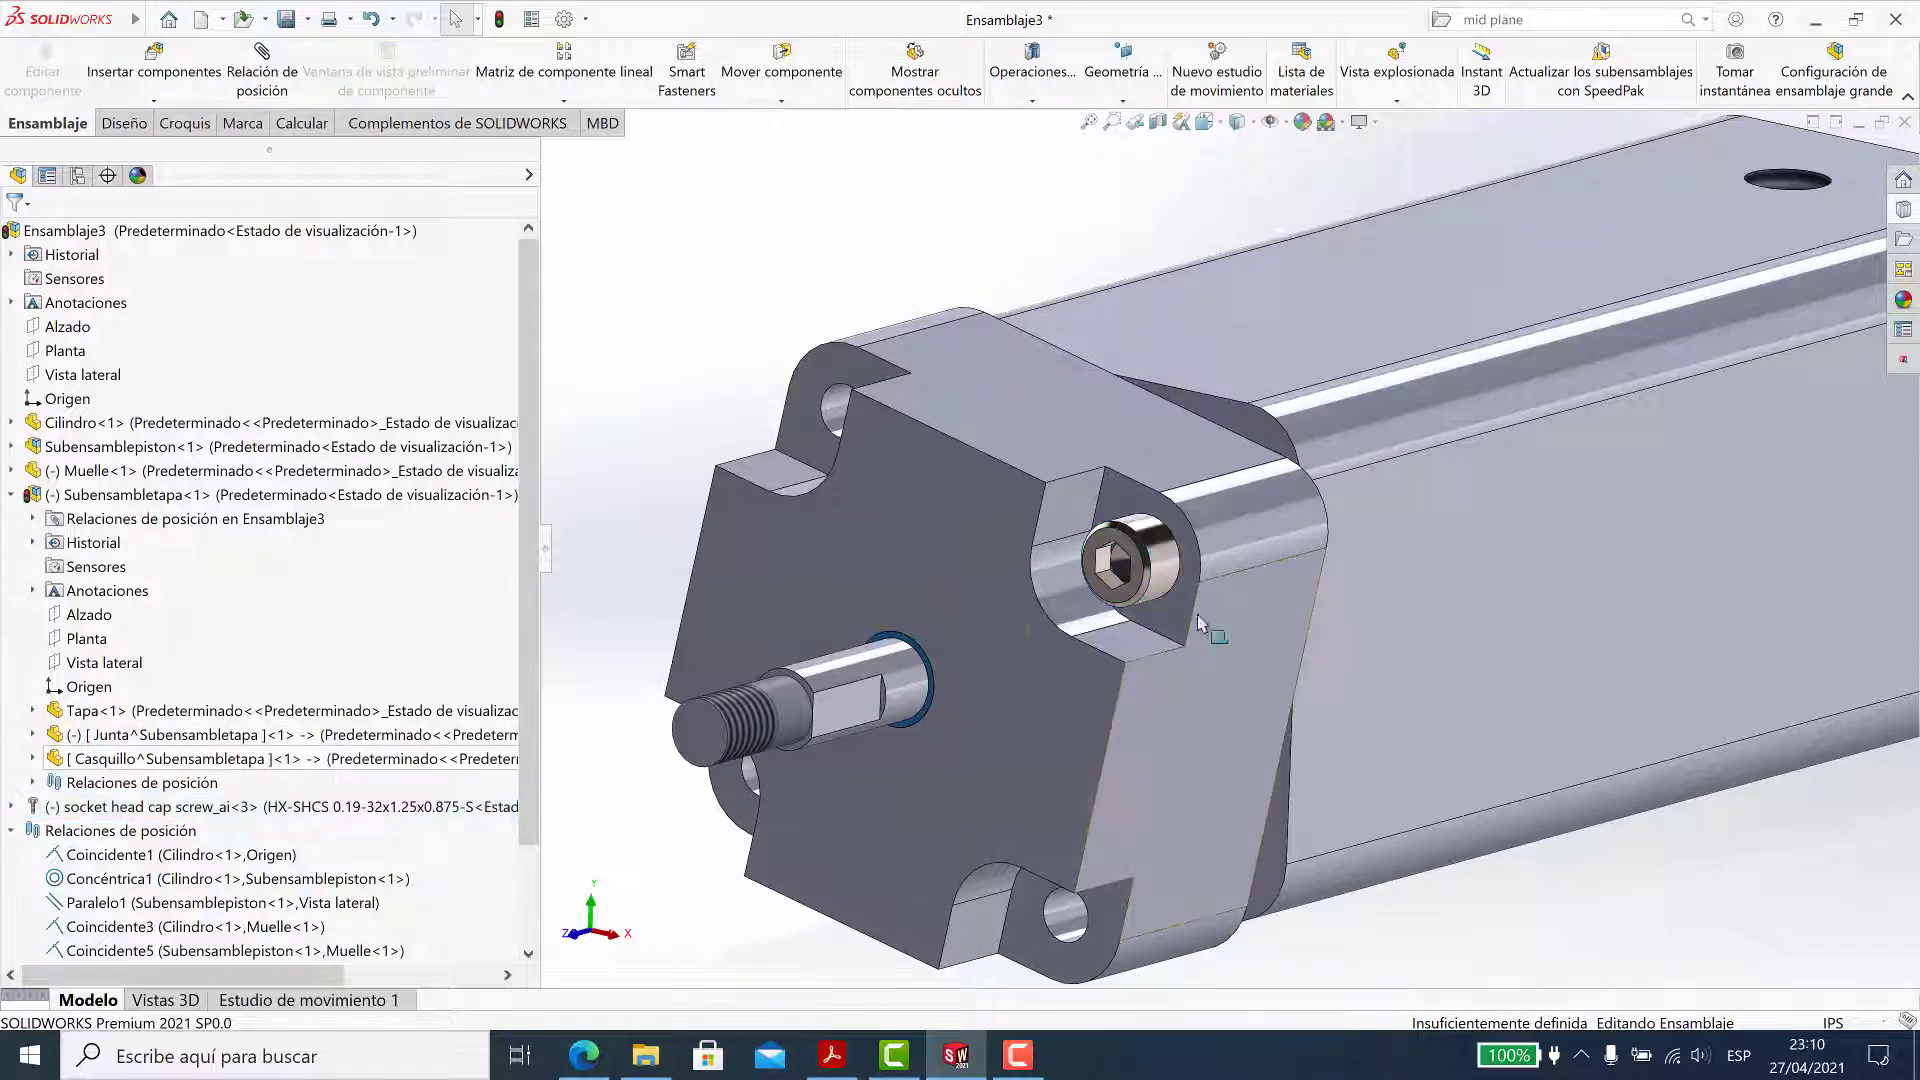
left_click_drag(1199, 622, 909, 251)
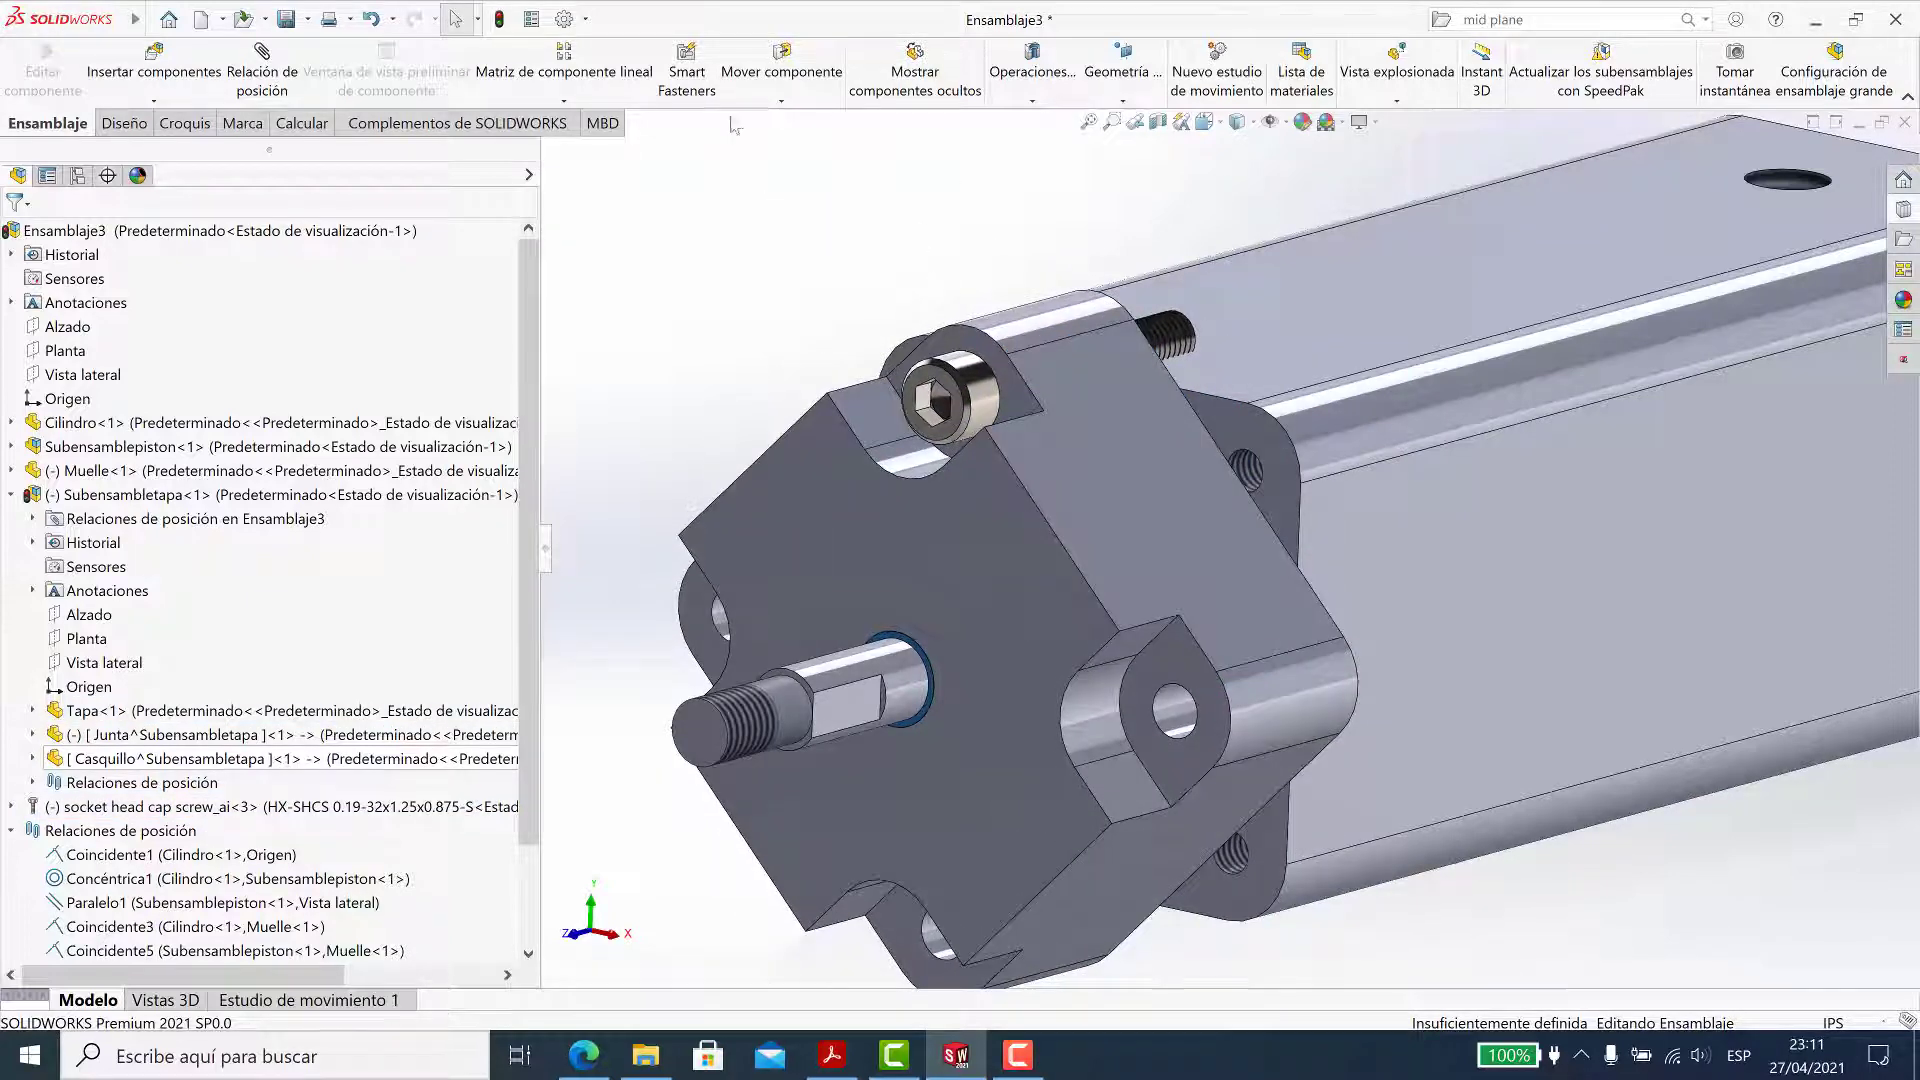
key("m")
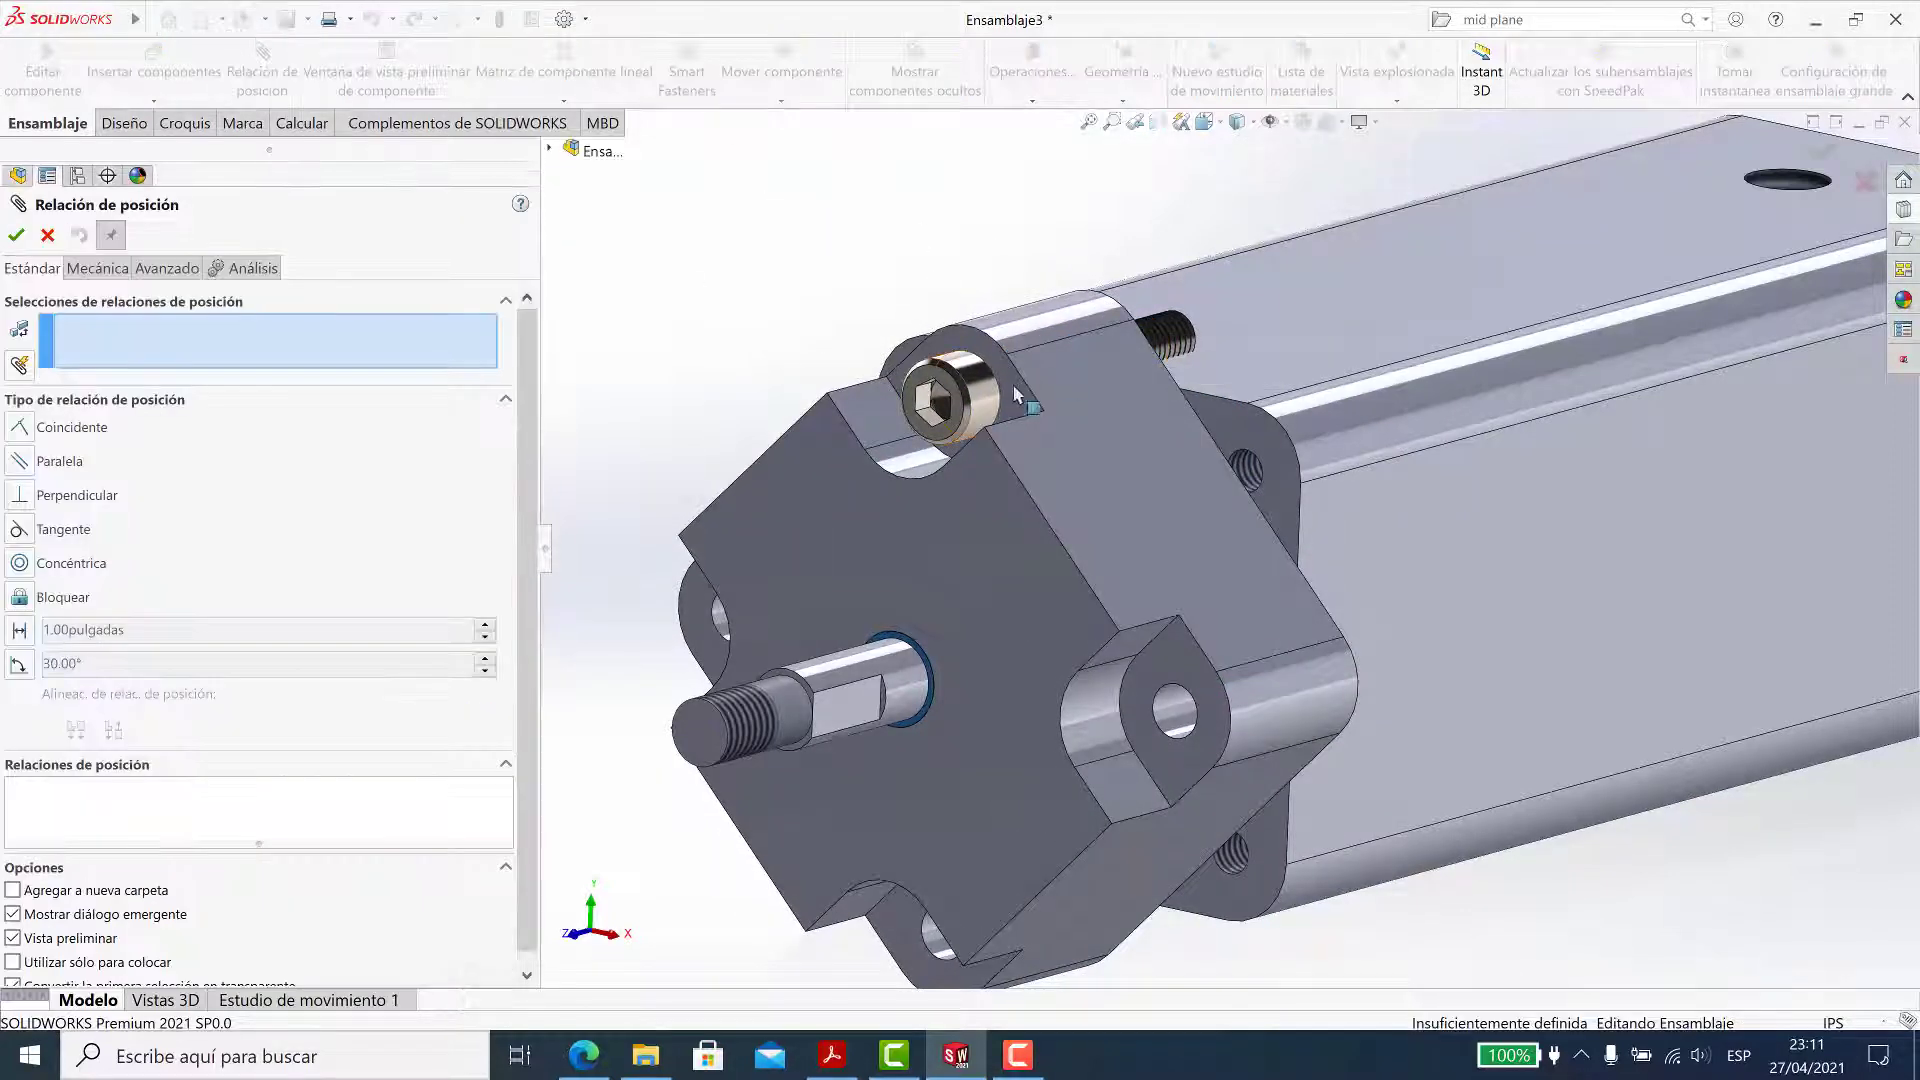
left_click(47, 235)
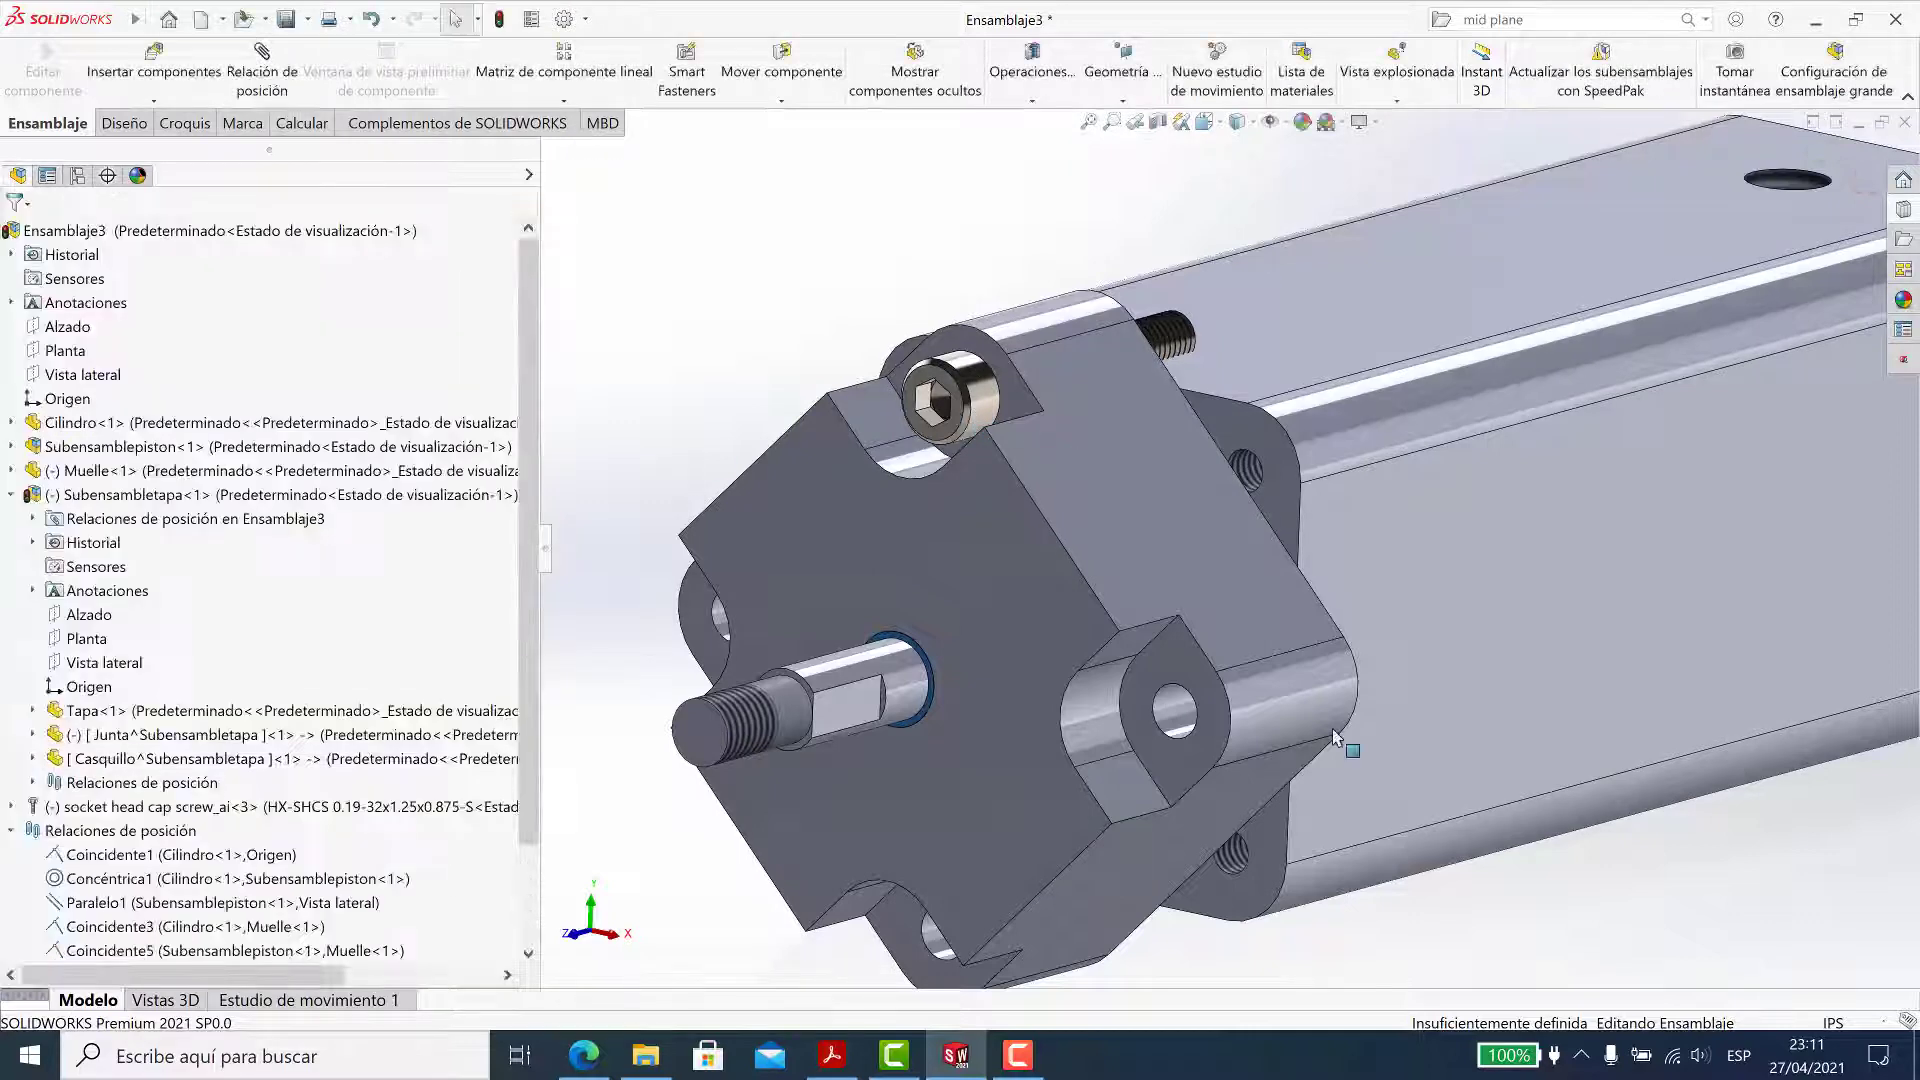
left_click(1155, 548)
left_click(1305, 460)
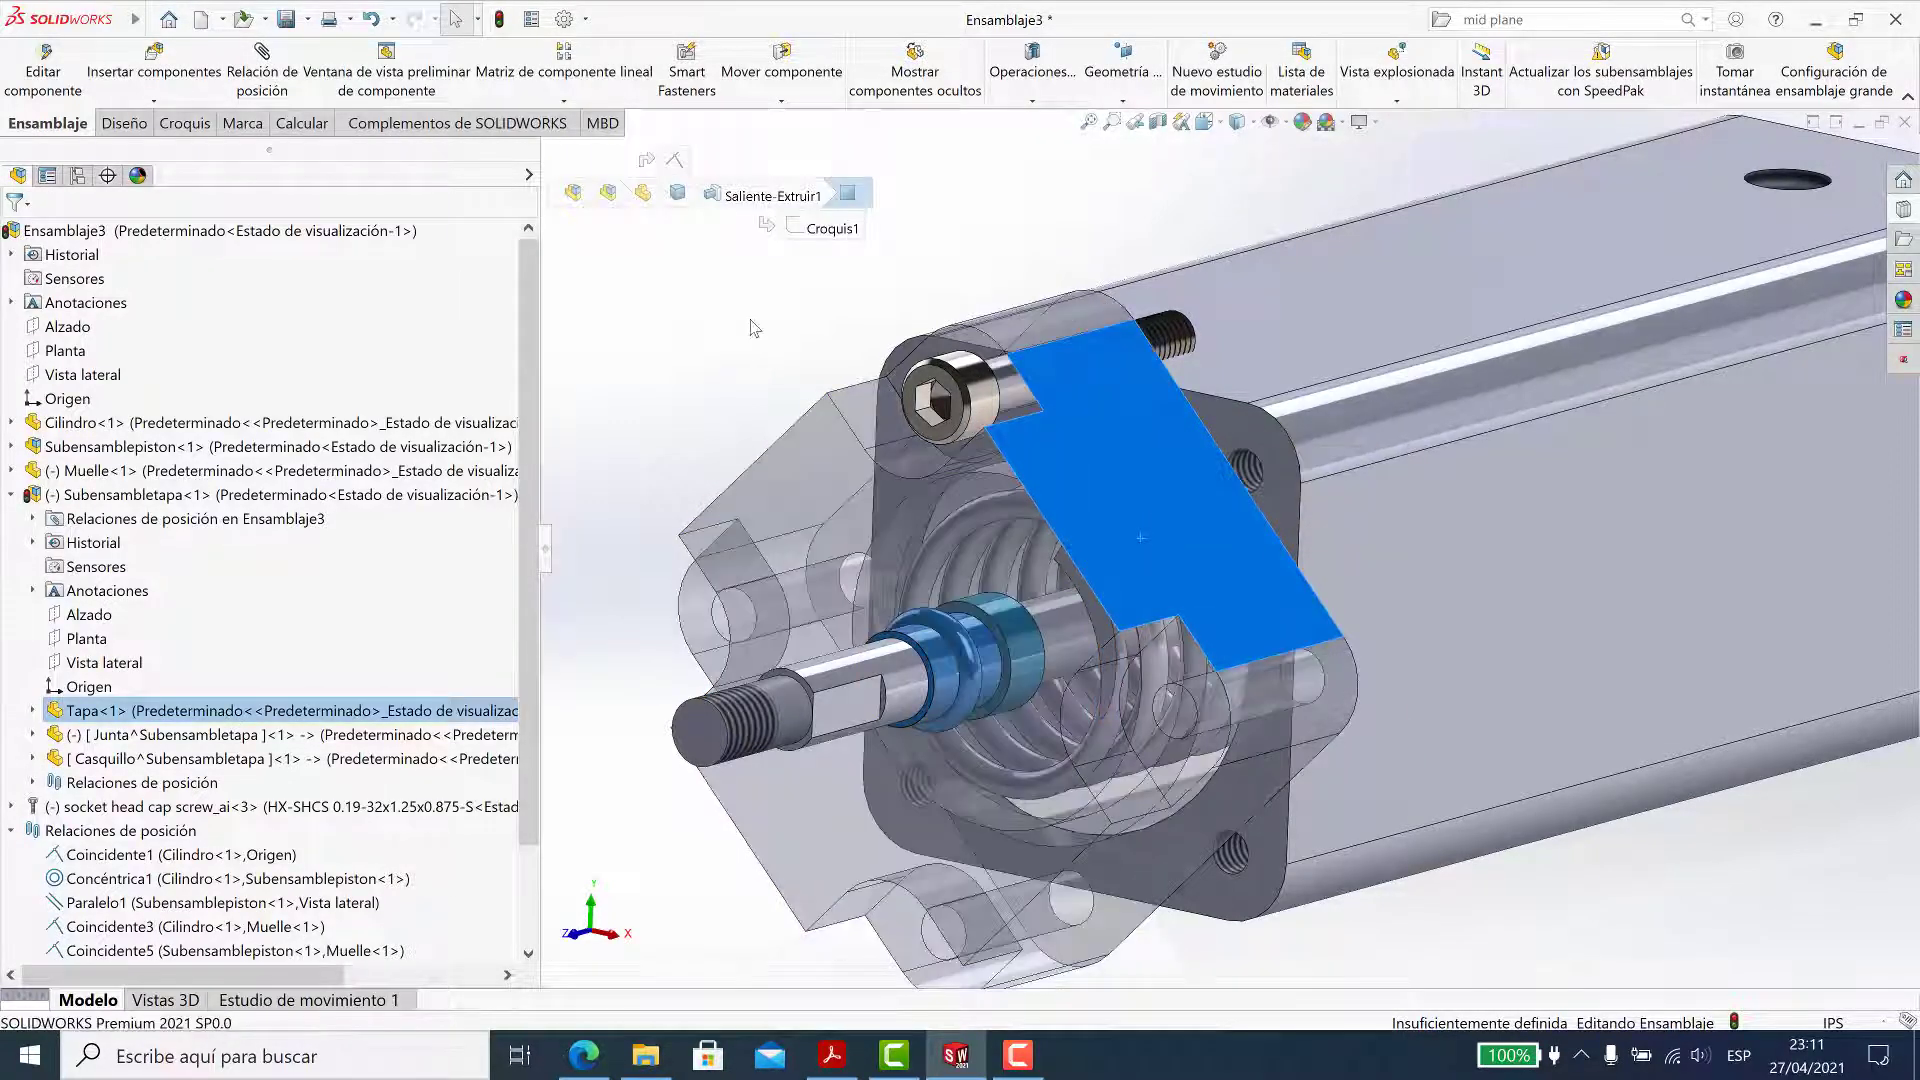
Mate the screw concentric with the cap's bolt hole
key("m")
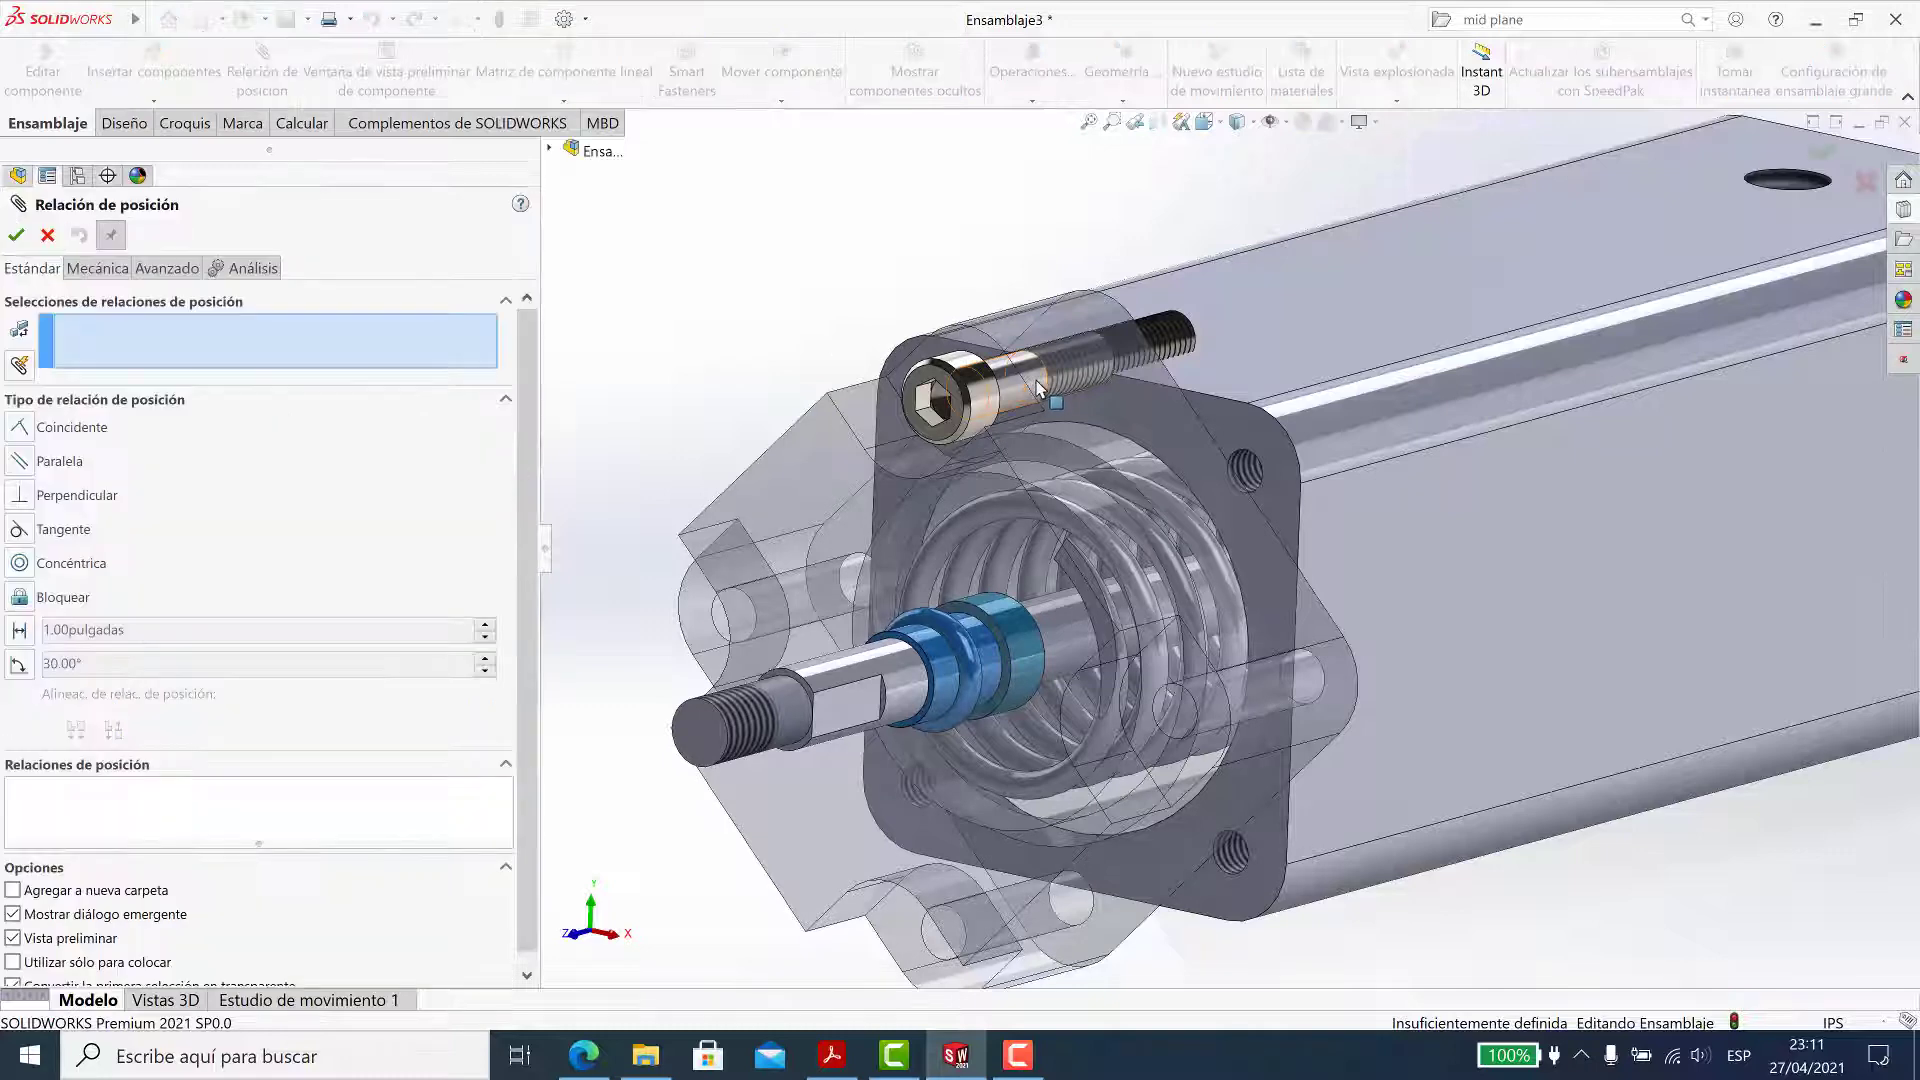
left_click(1038, 390)
left_click(1250, 482)
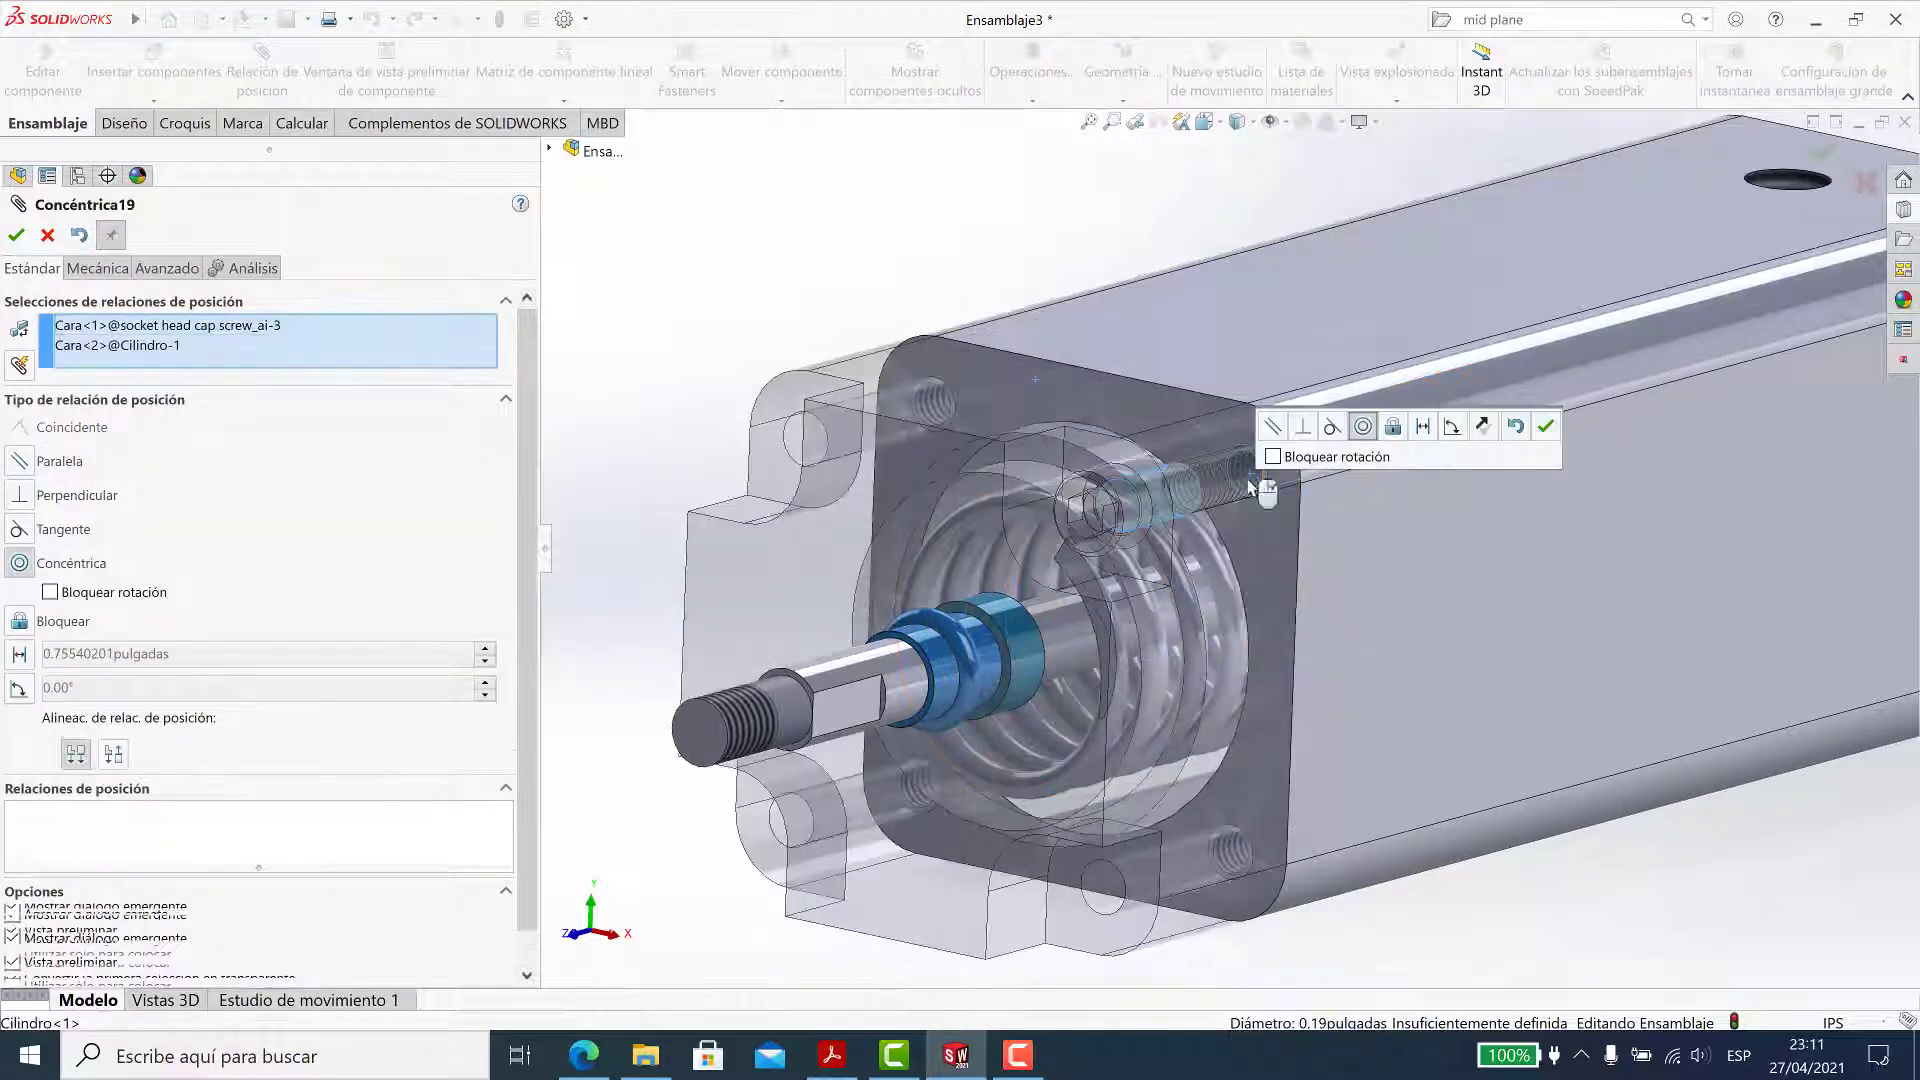
left_click(1552, 437)
left_click(16, 235)
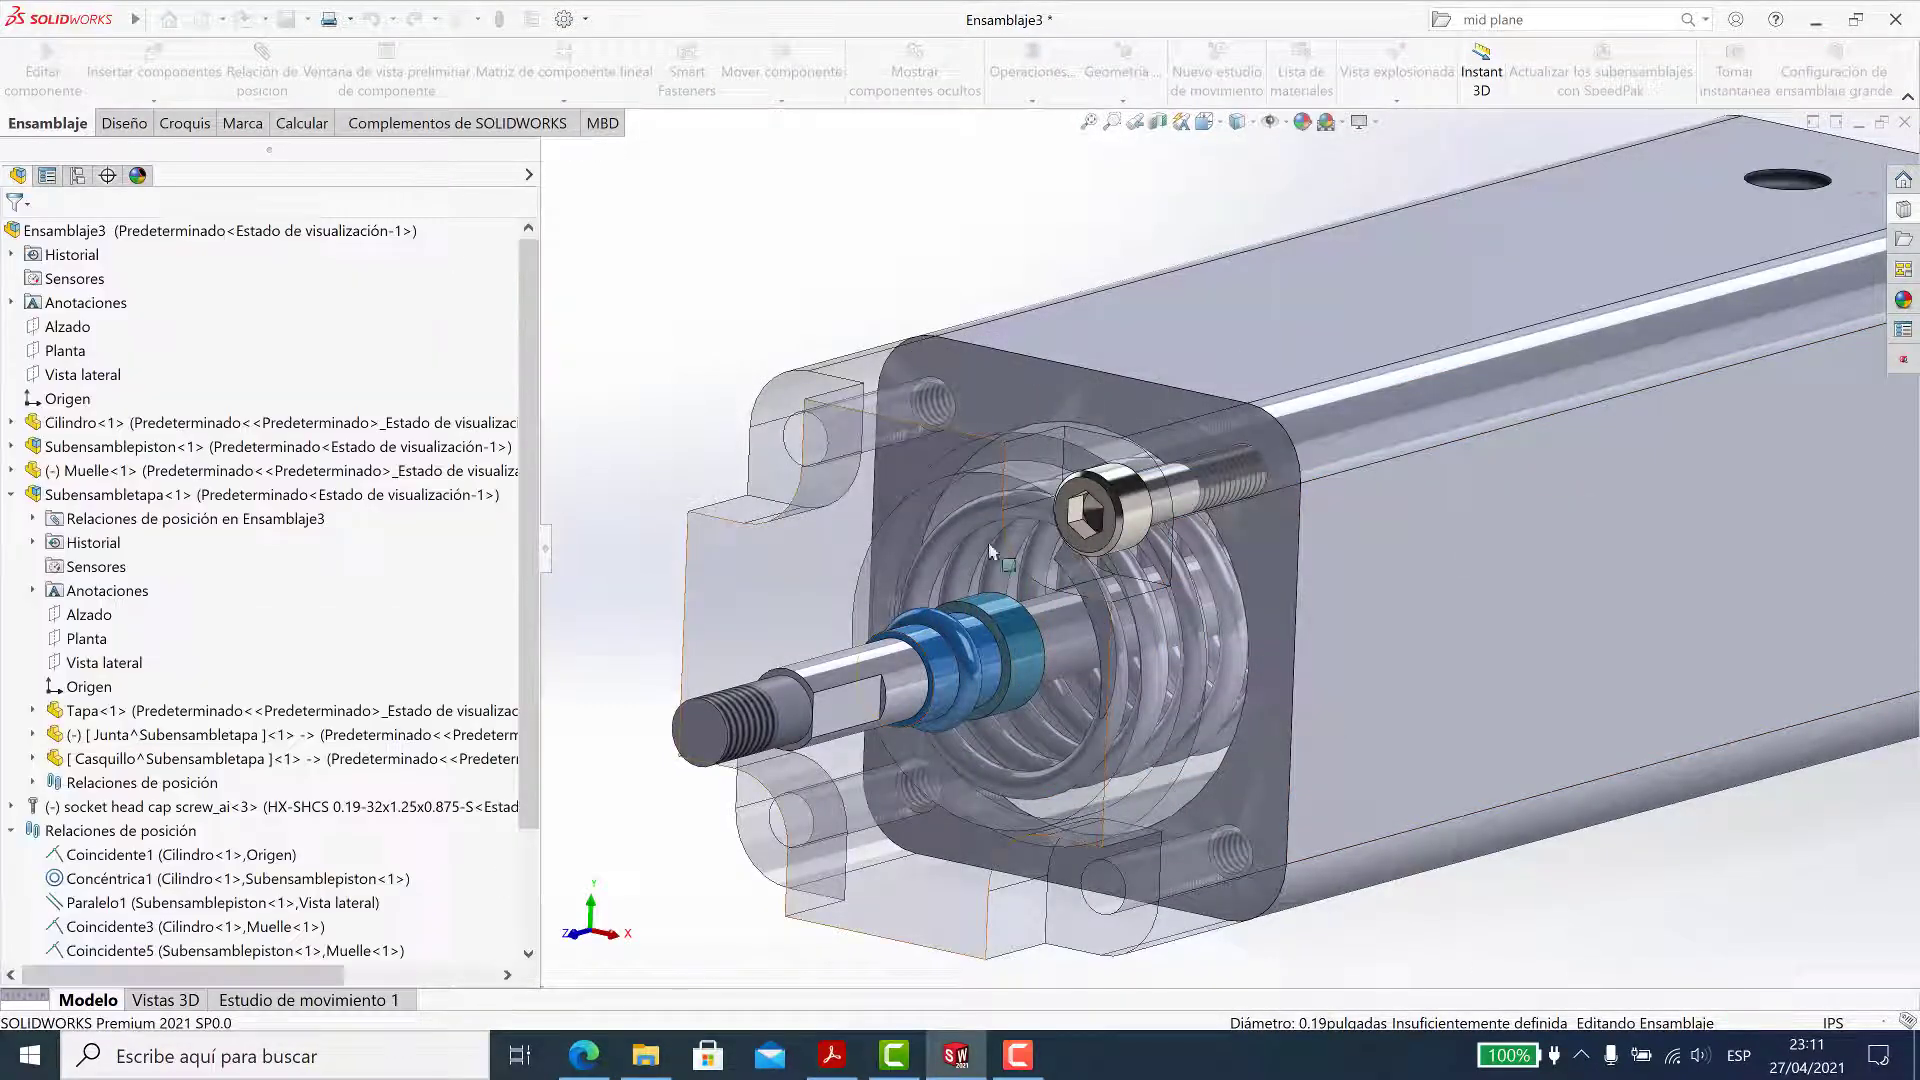
Check the screw is constrained, fit the view, and collapse the cap subassembly branch
left_click(725, 580)
left_click(659, 390)
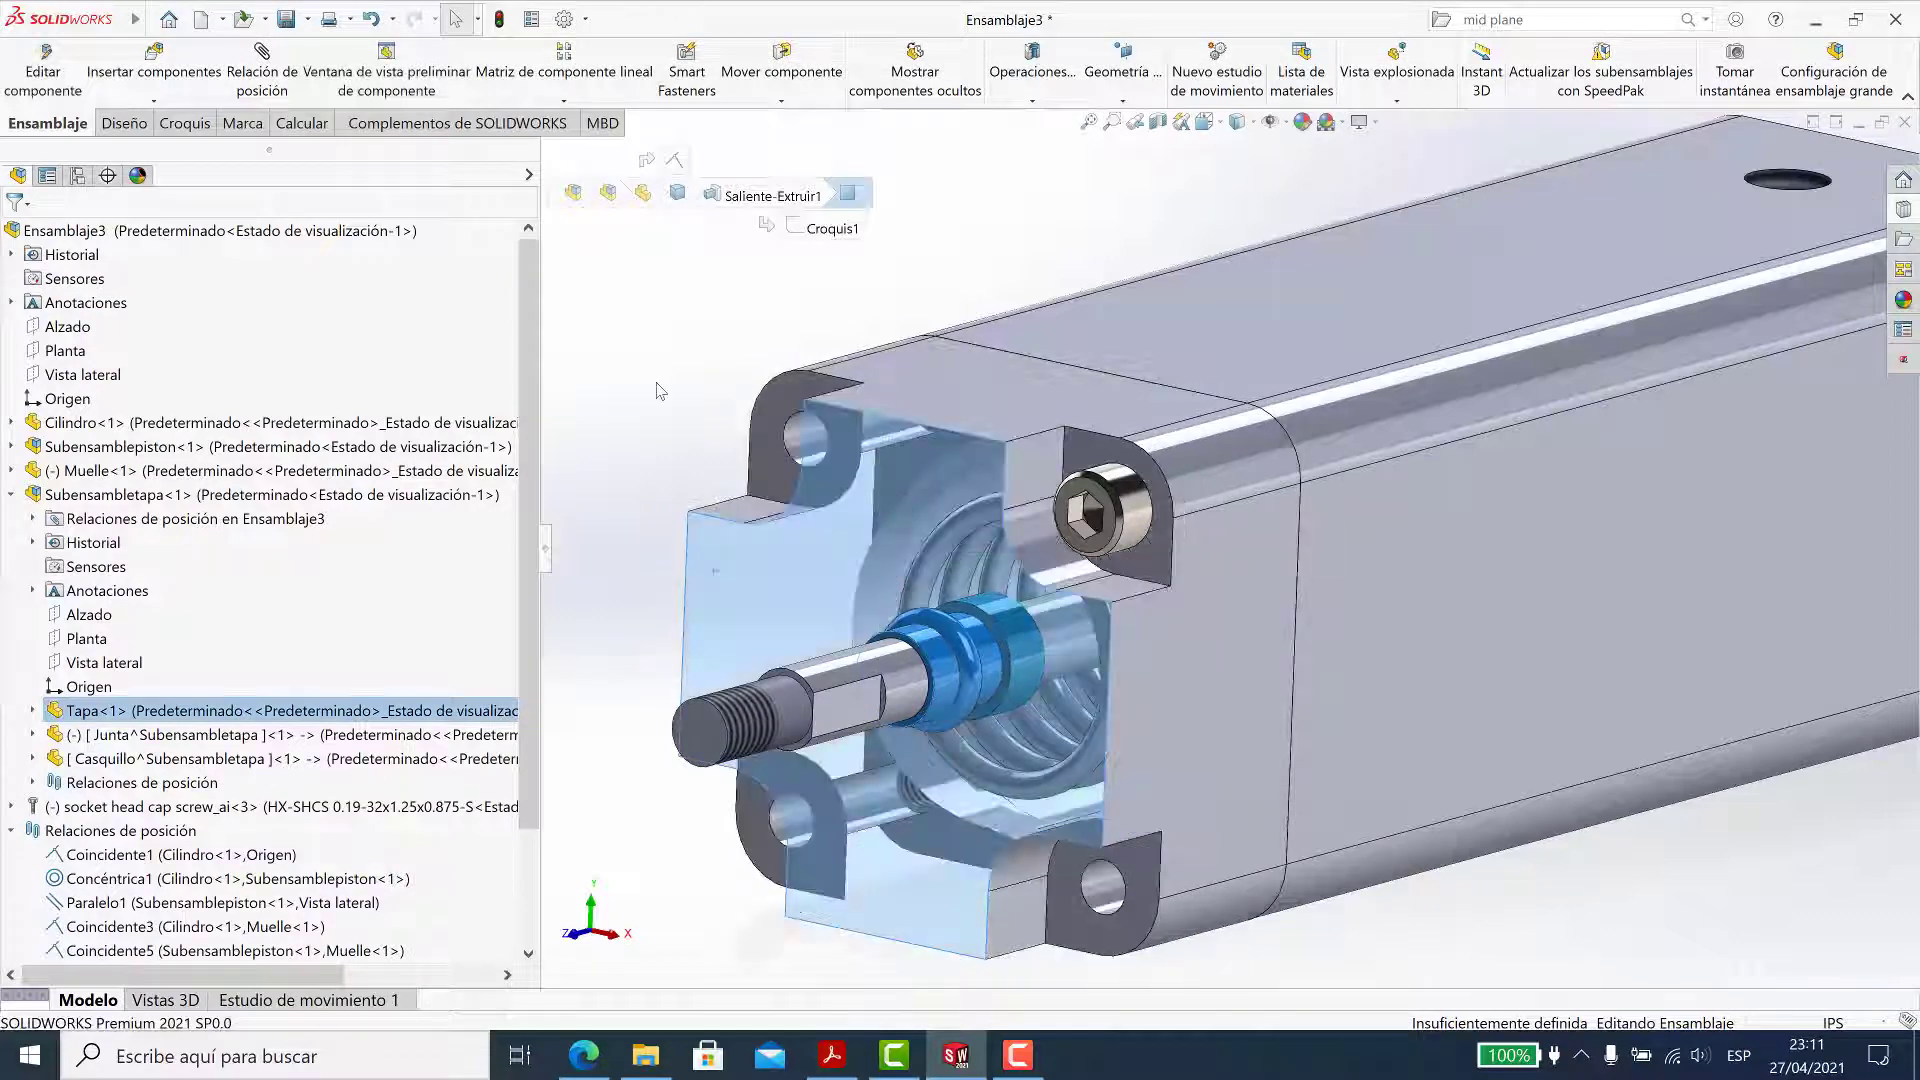
middle_click_drag(660, 390, 1210, 540)
left_click_drag(1148, 662, 1165, 665)
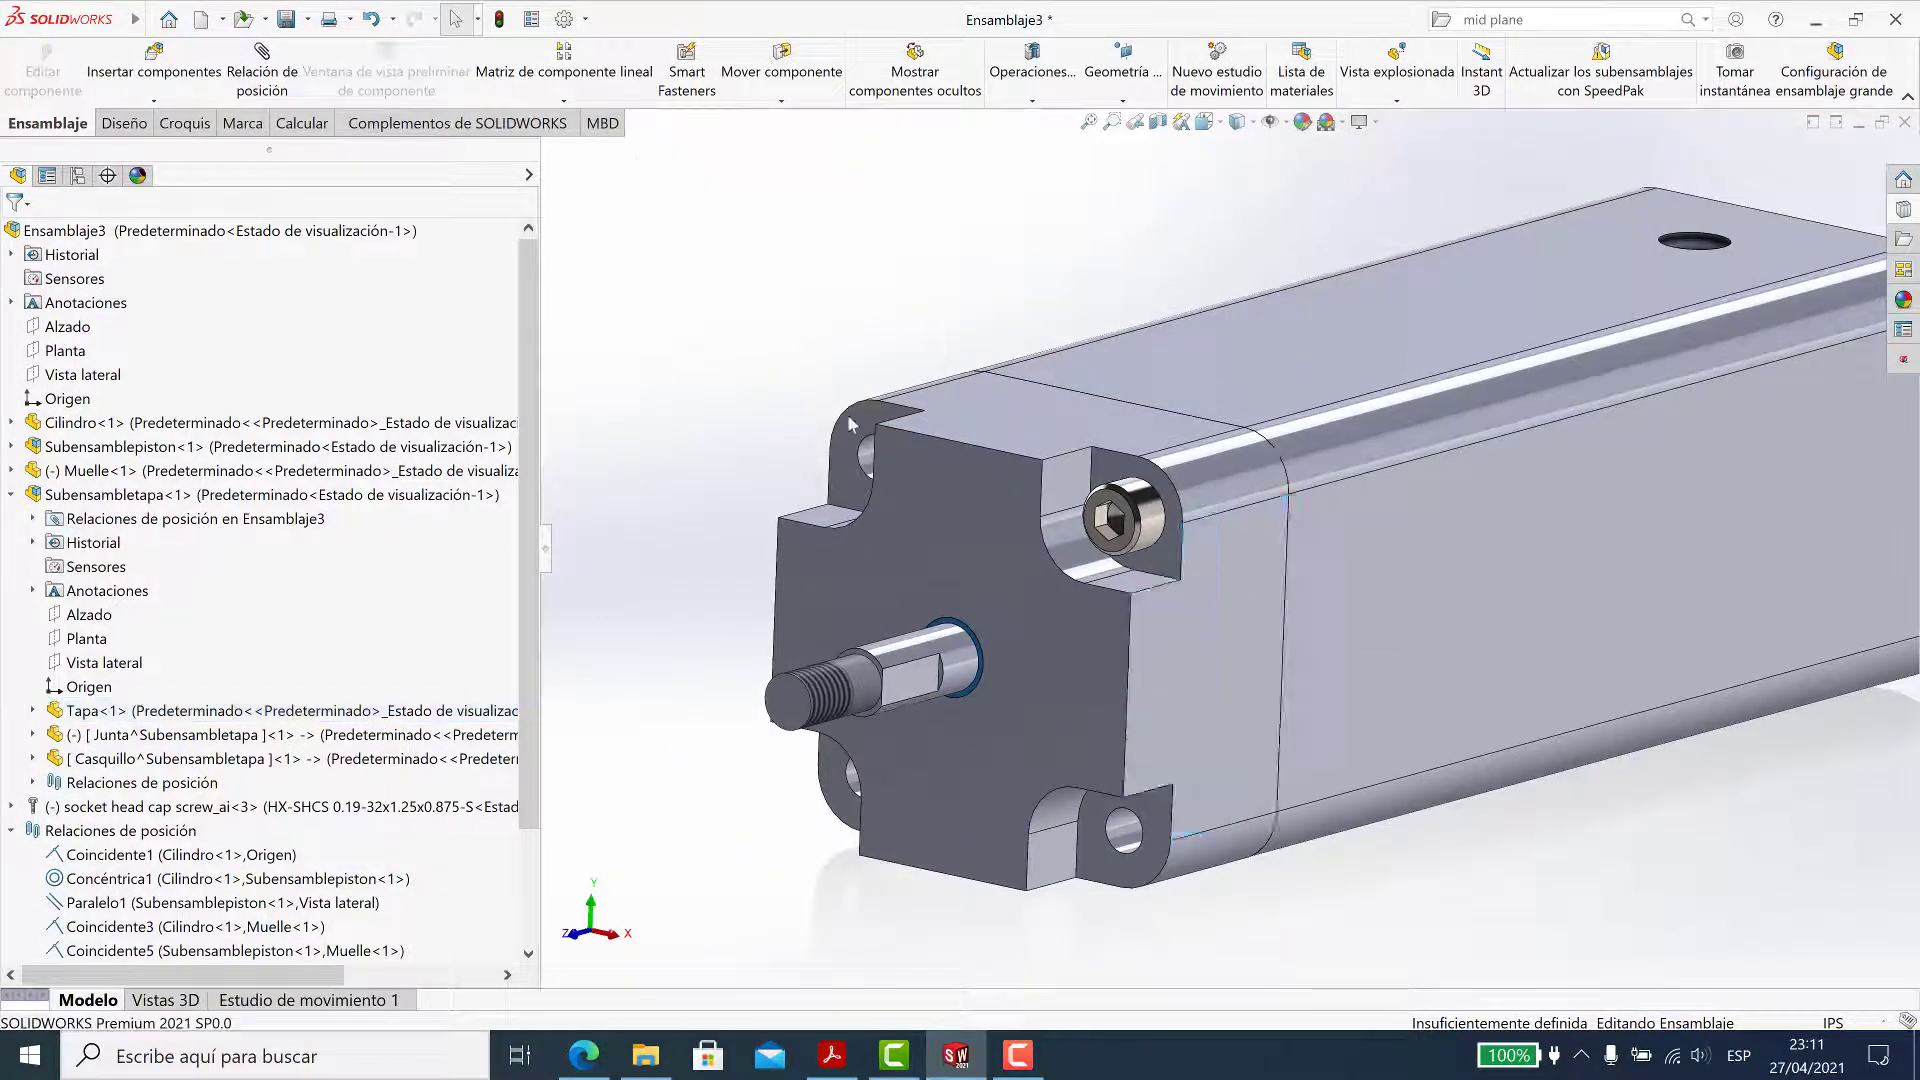
key("f")
left_click(11, 494)
Start a circular component pattern with temporary axes shown
left_click(11, 542)
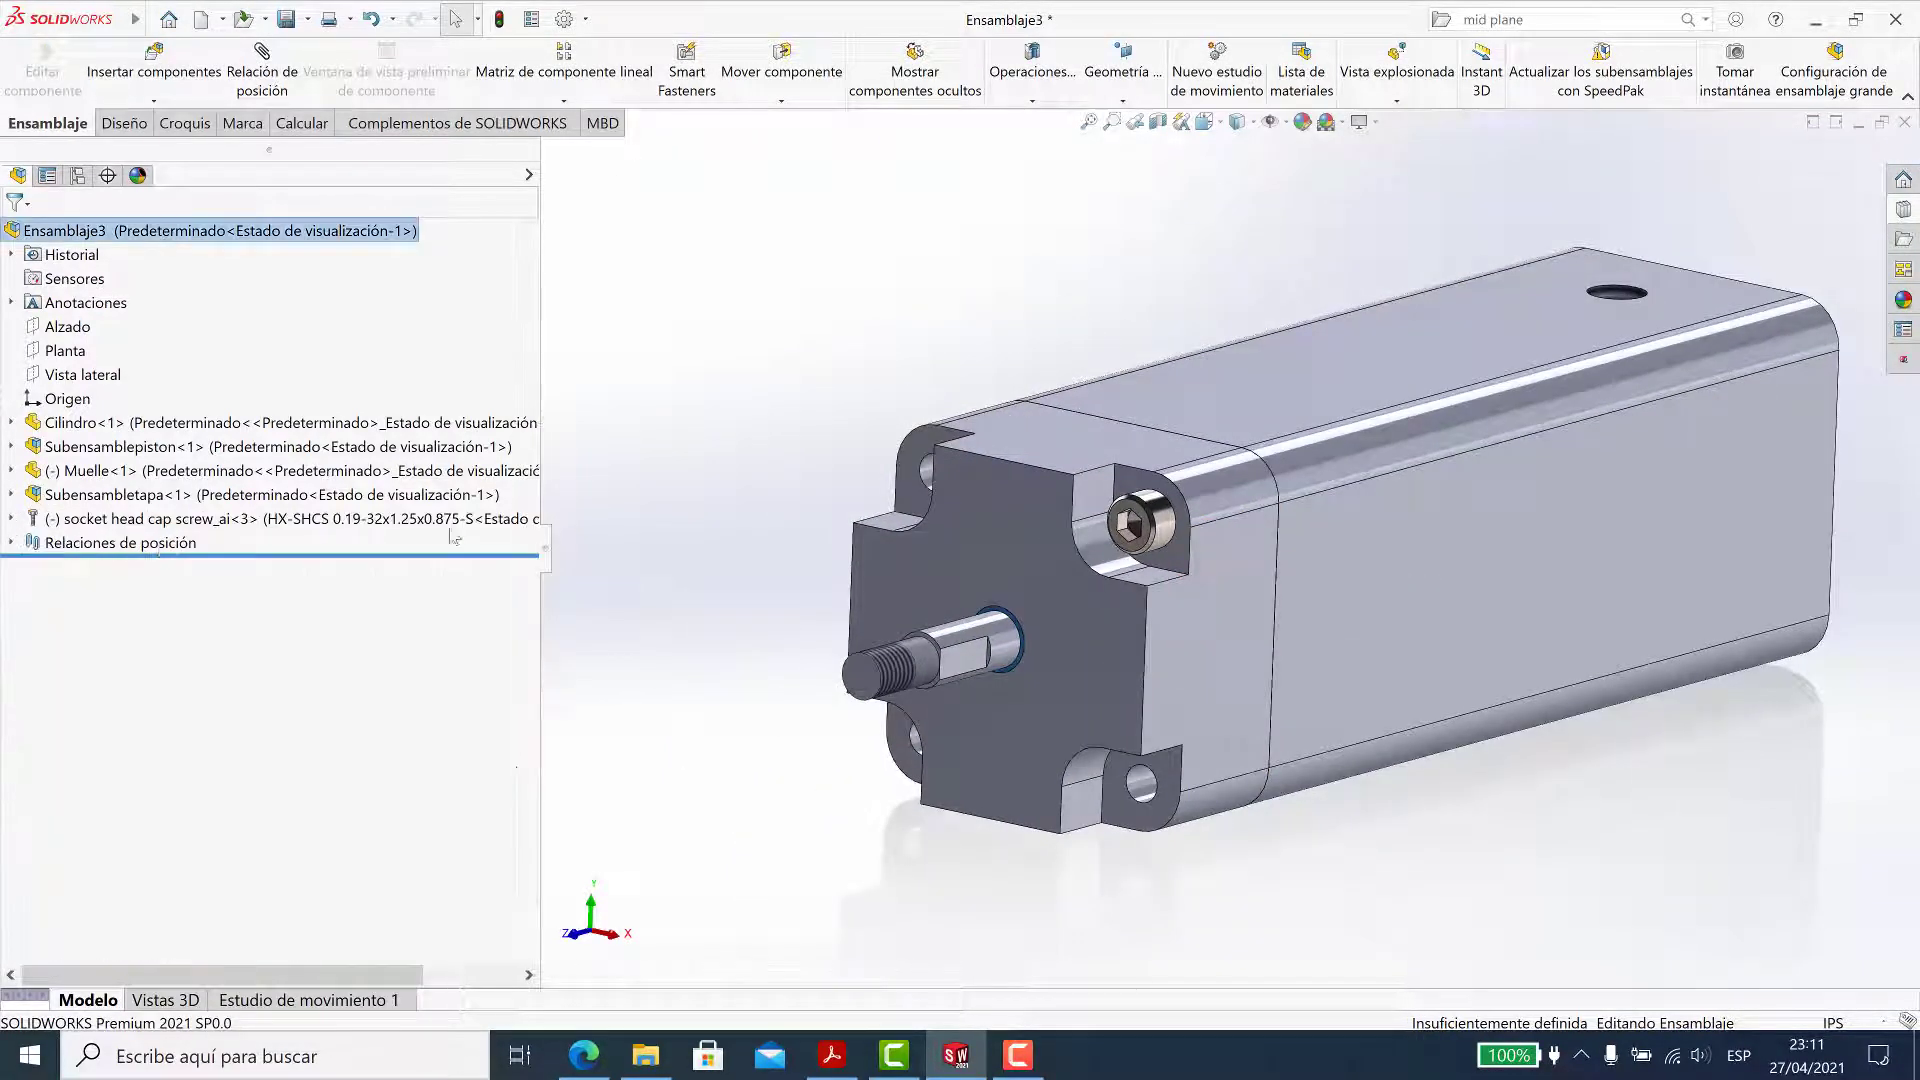
left_click(1034, 103)
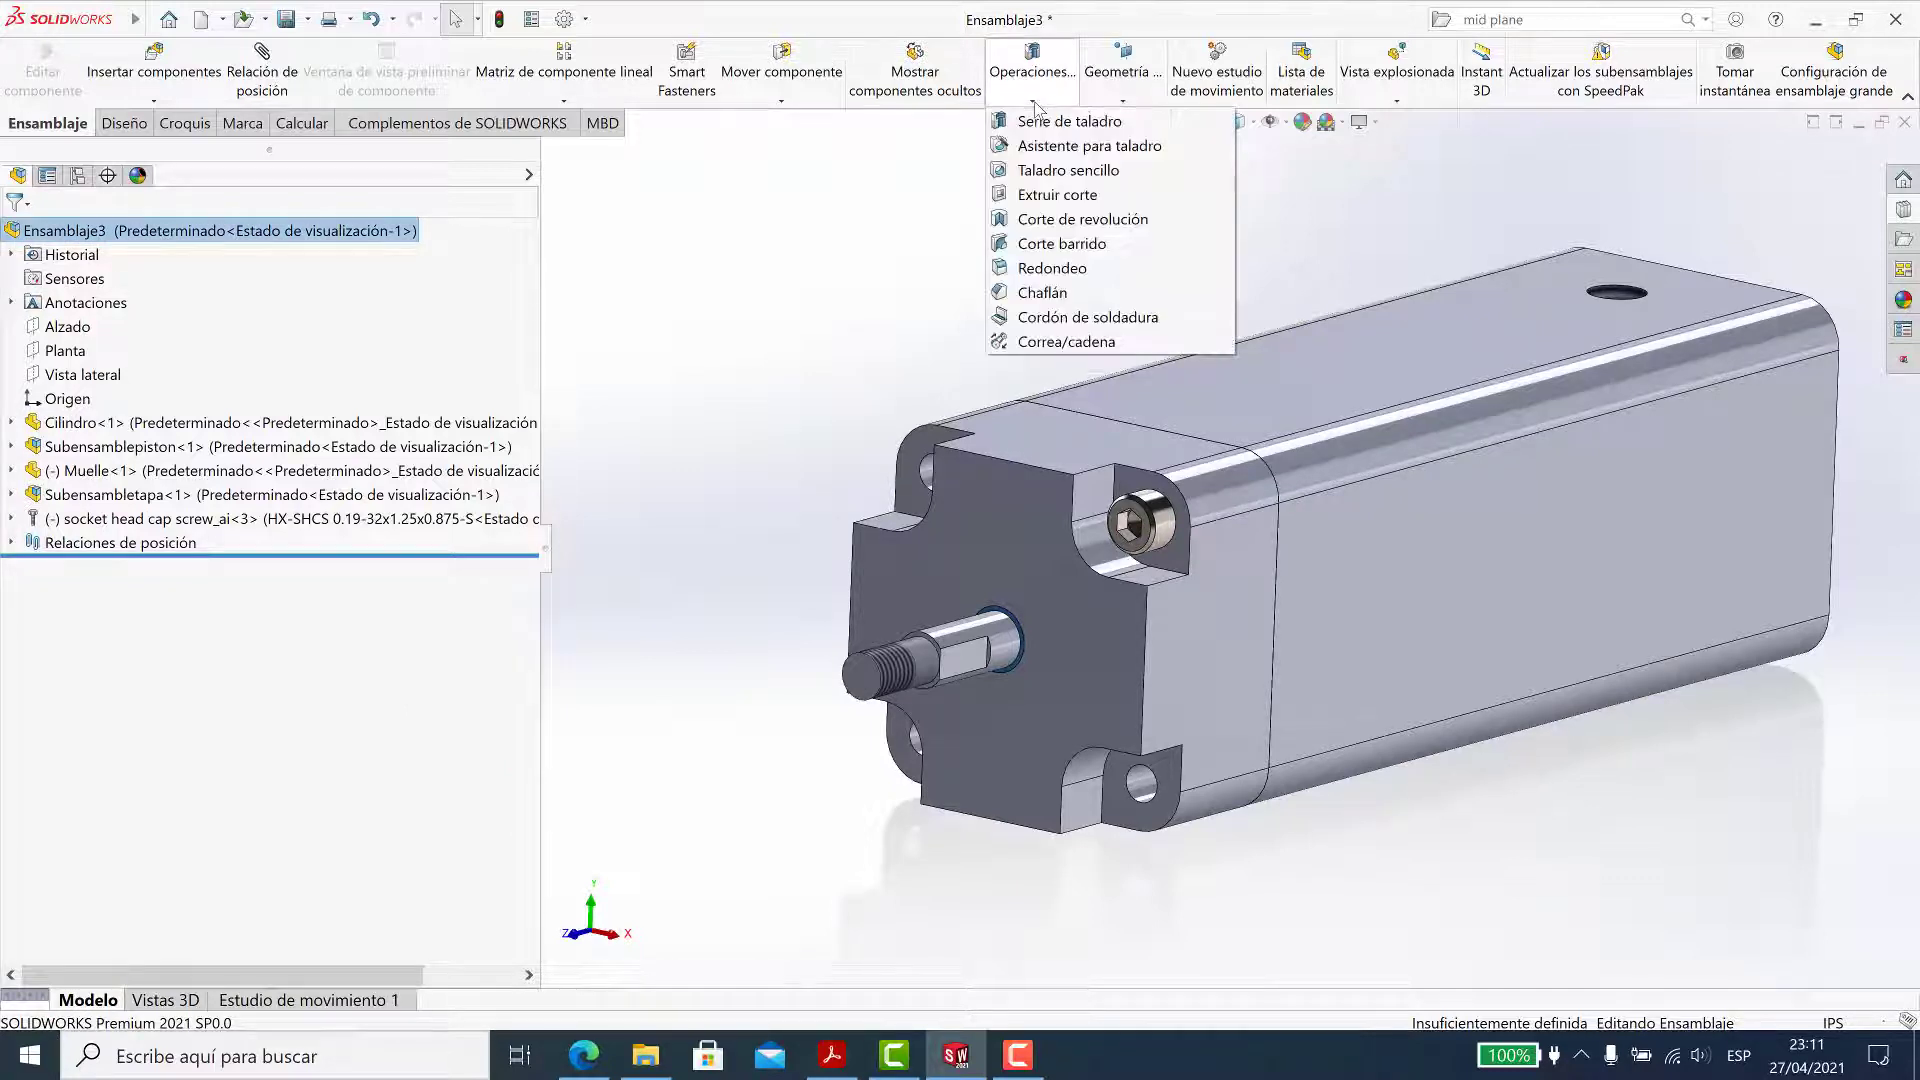
left_click(800, 101)
left_click(583, 101)
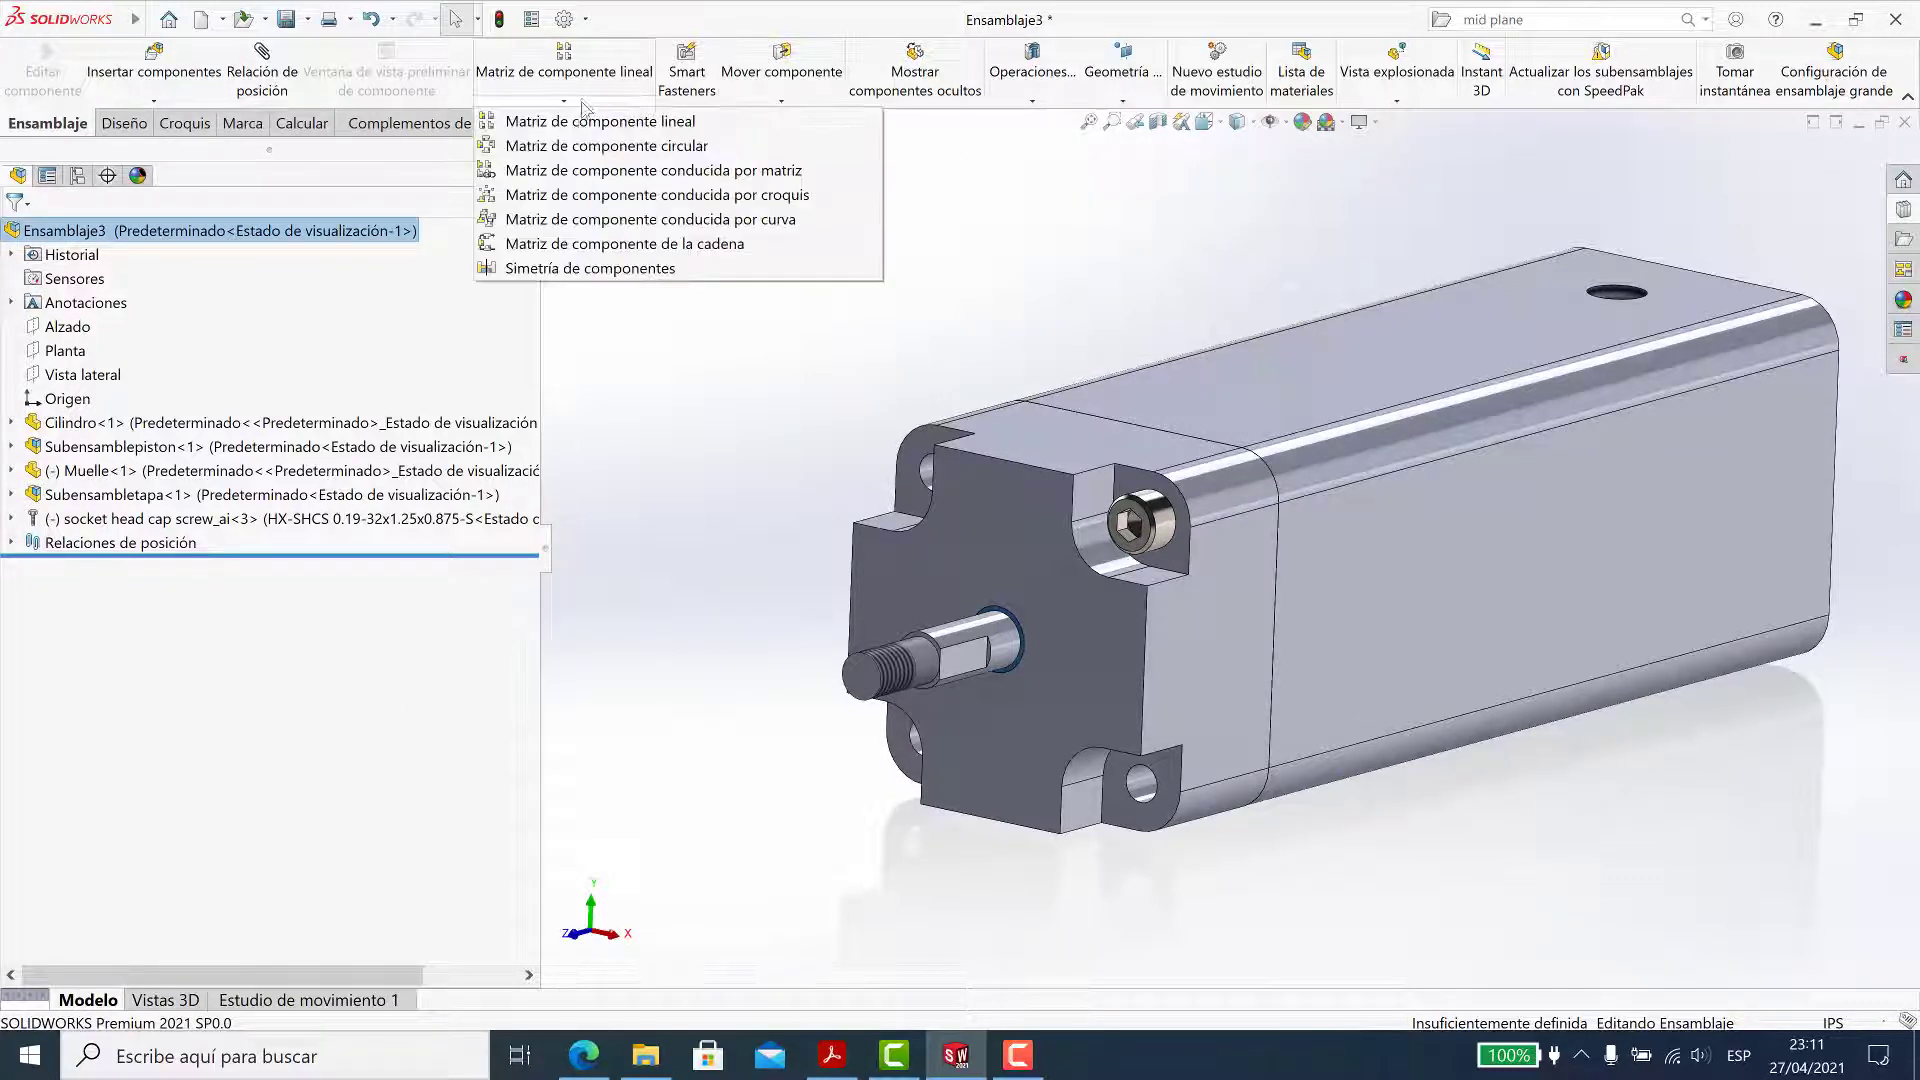
left_click(620, 147)
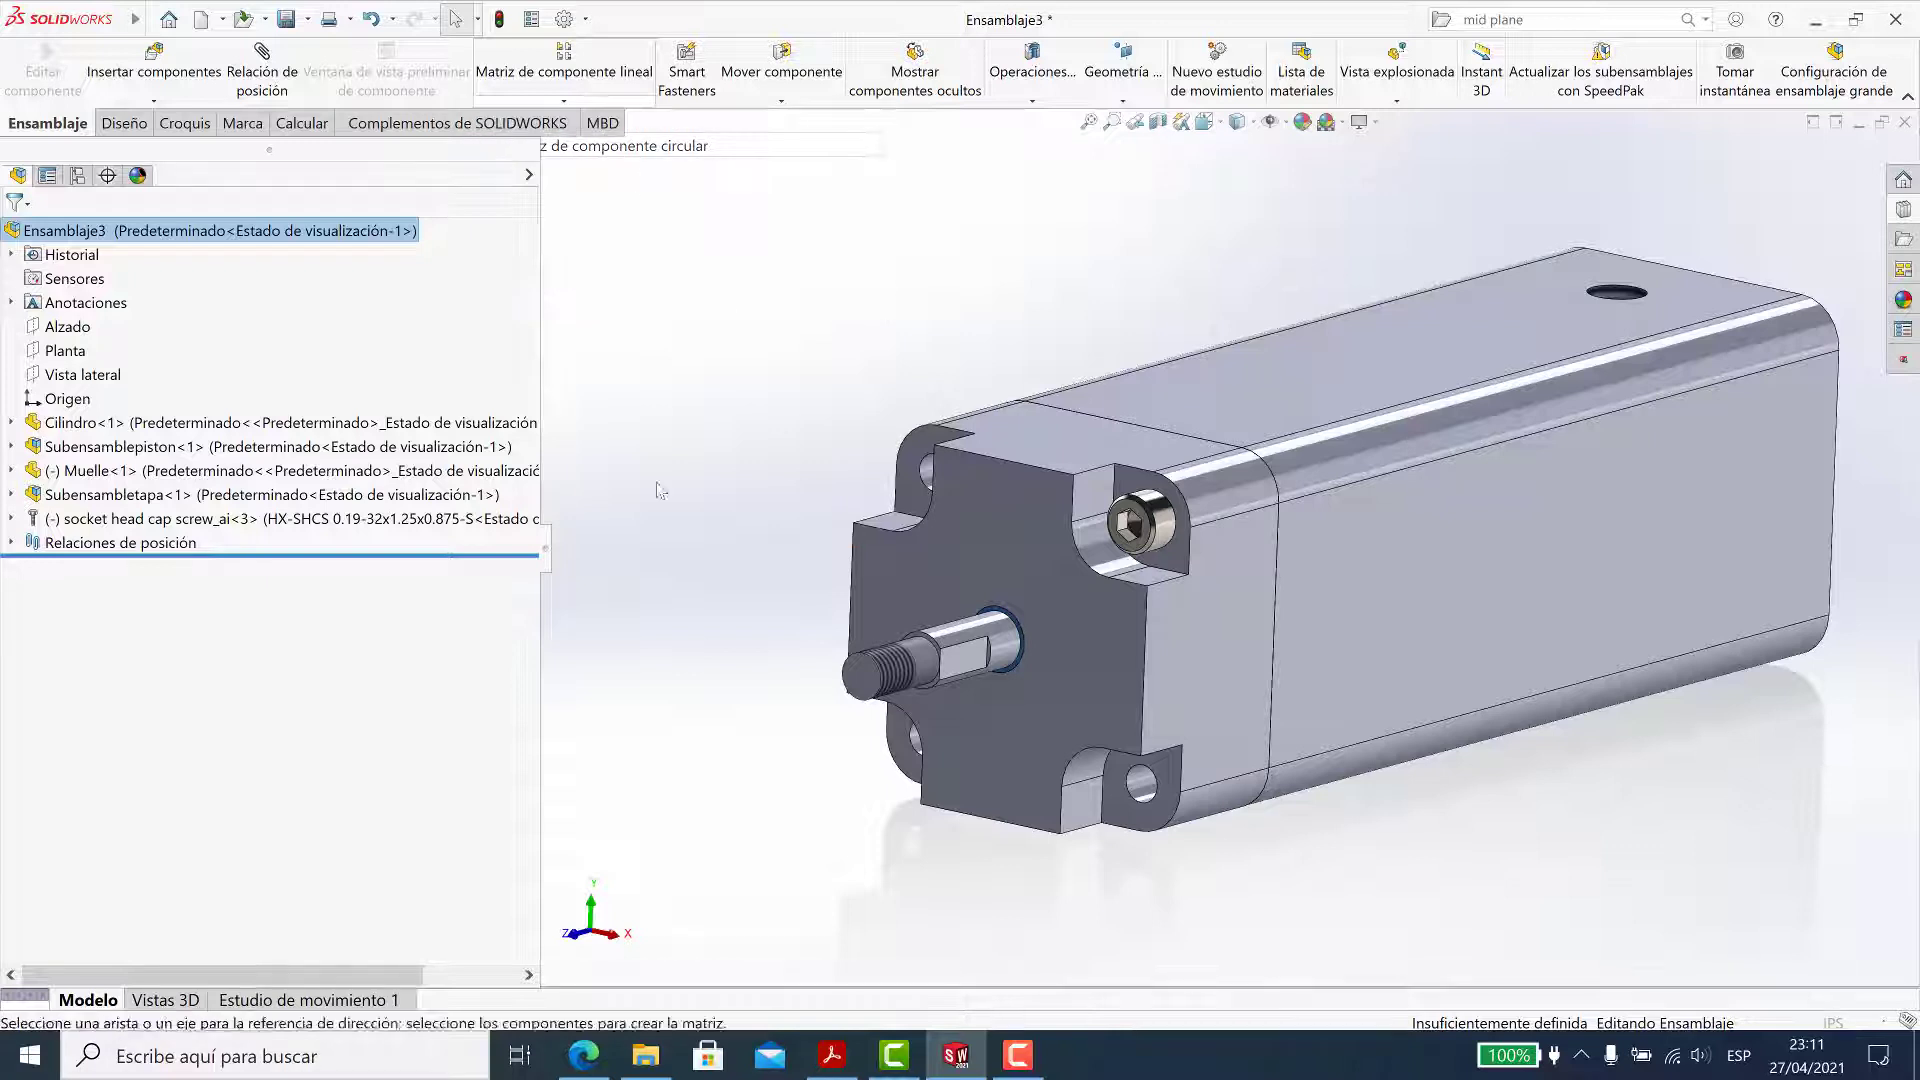
left_click(1285, 123)
left_click(340, 300)
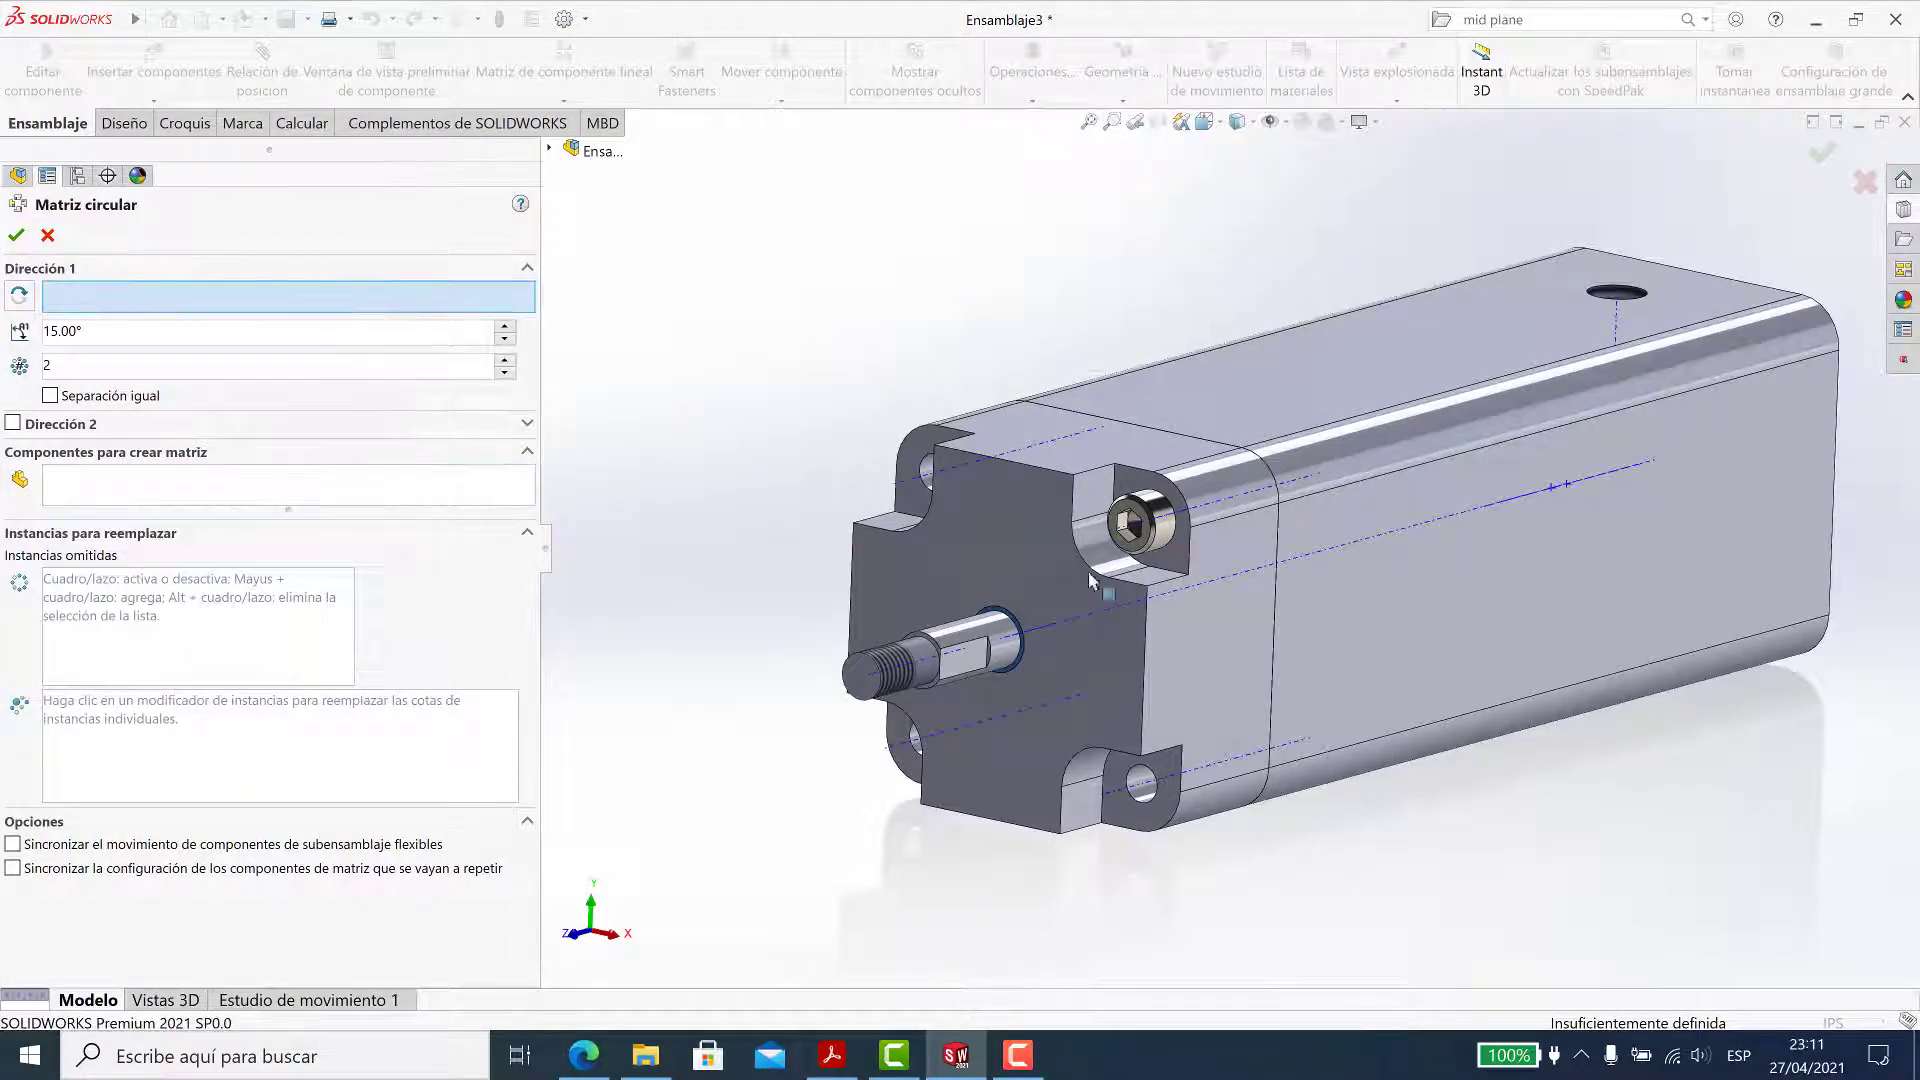
Pattern the screw 4 times about the cylinder axis, equally spaced over 360°
left_click(1200, 605)
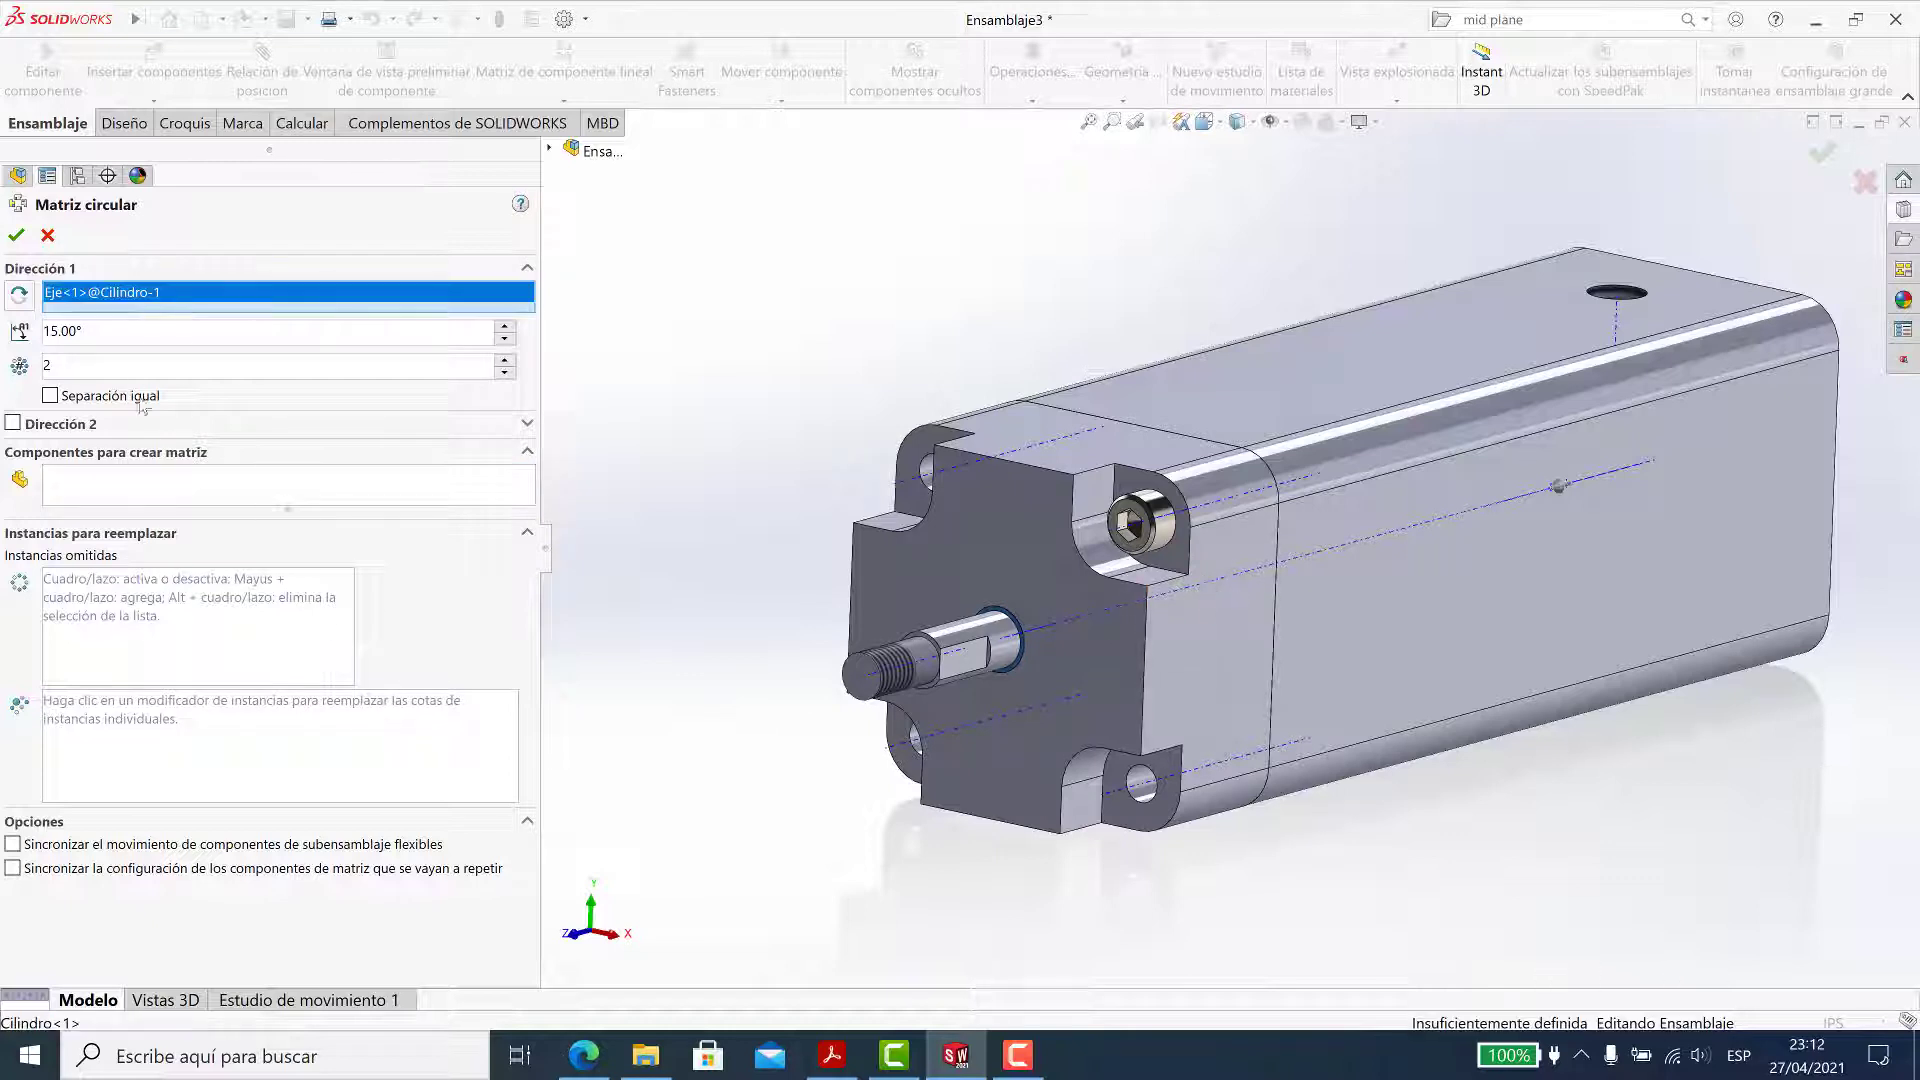
type("4")
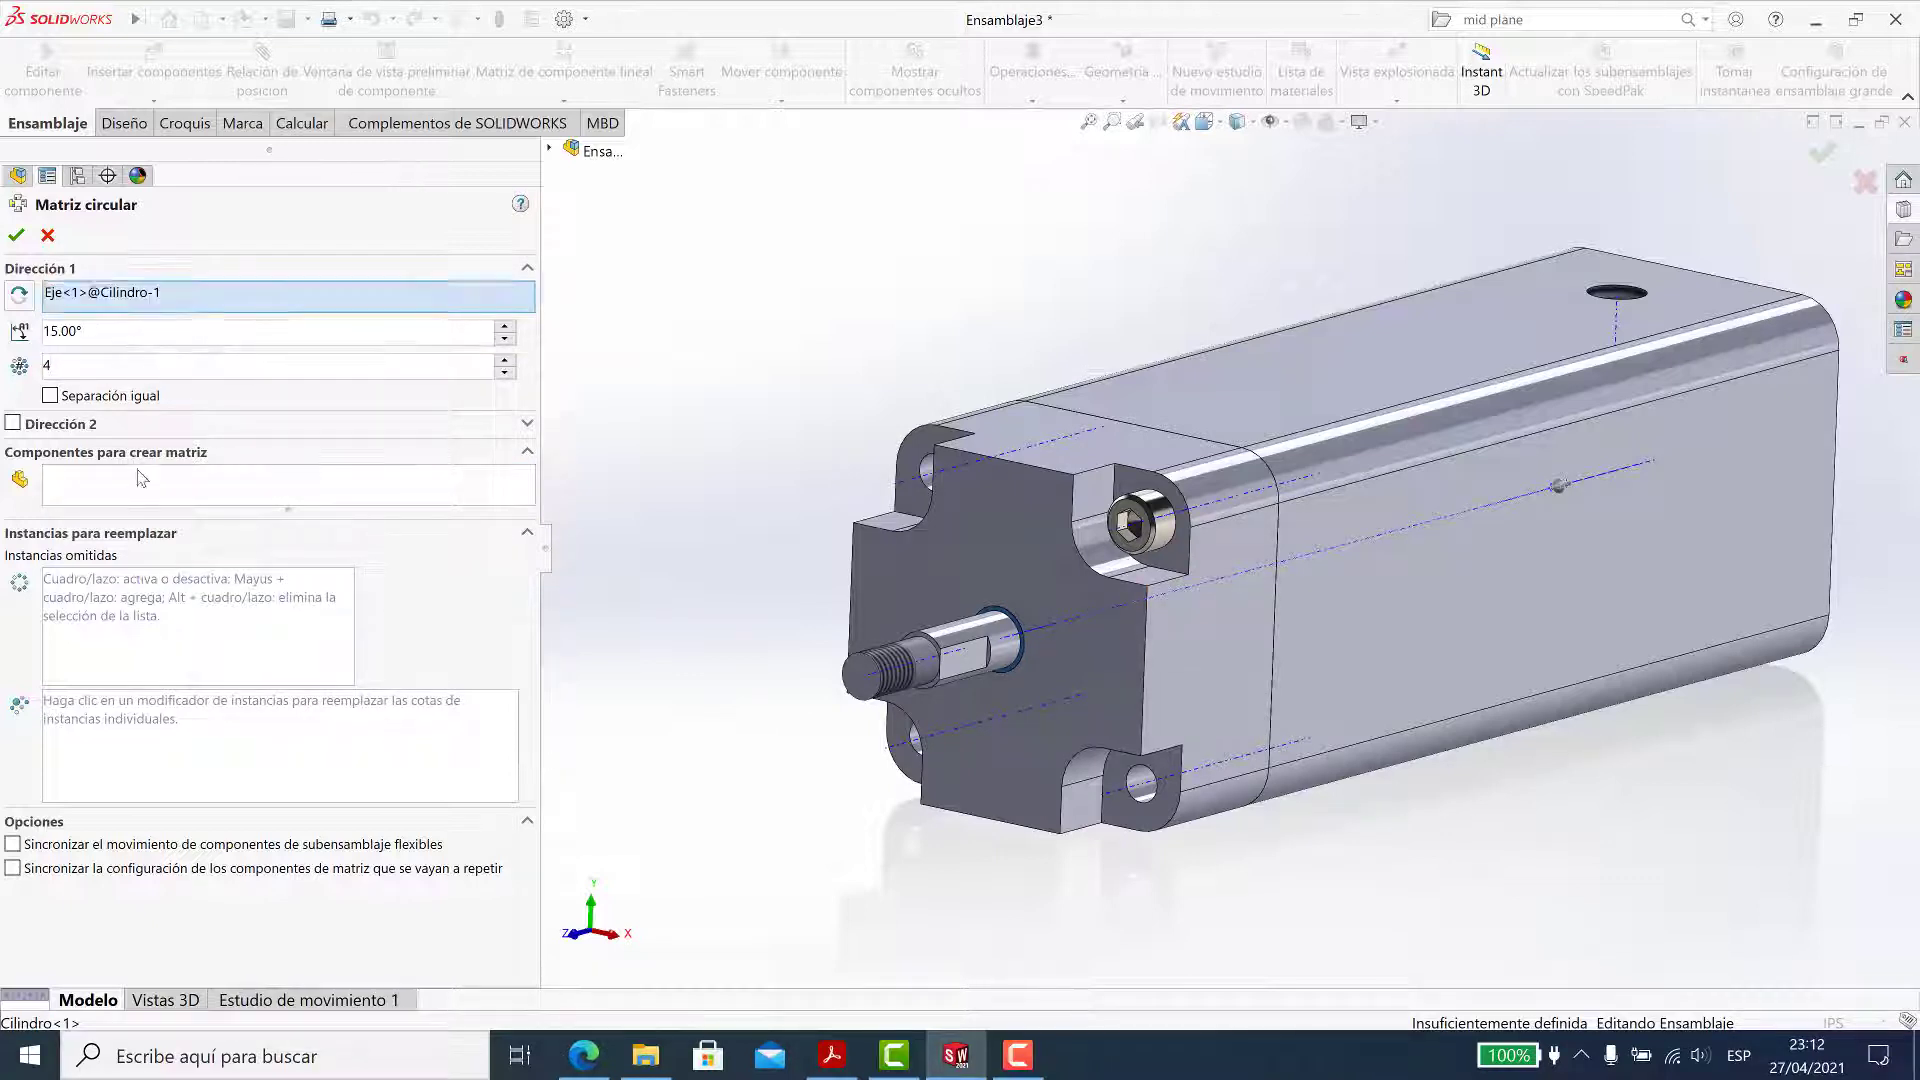
left_click(1161, 537)
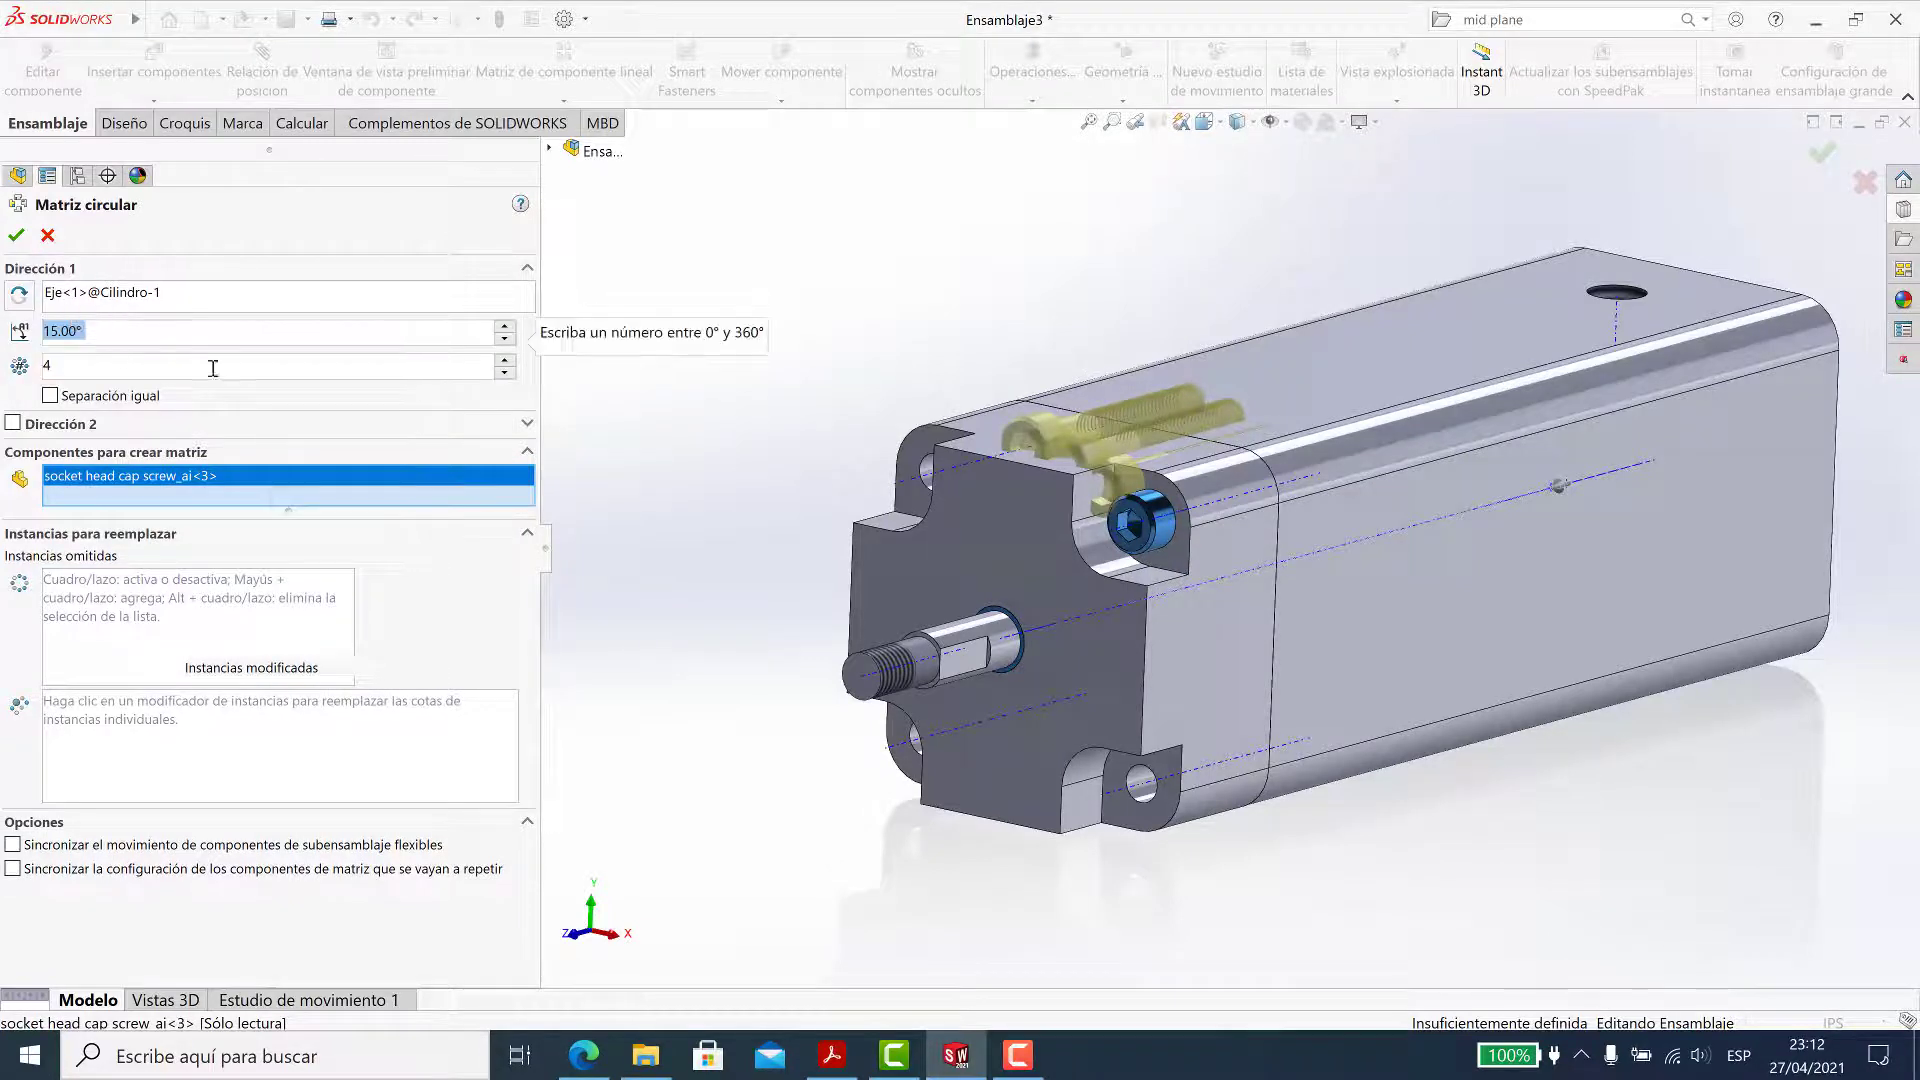
left_click(55, 396)
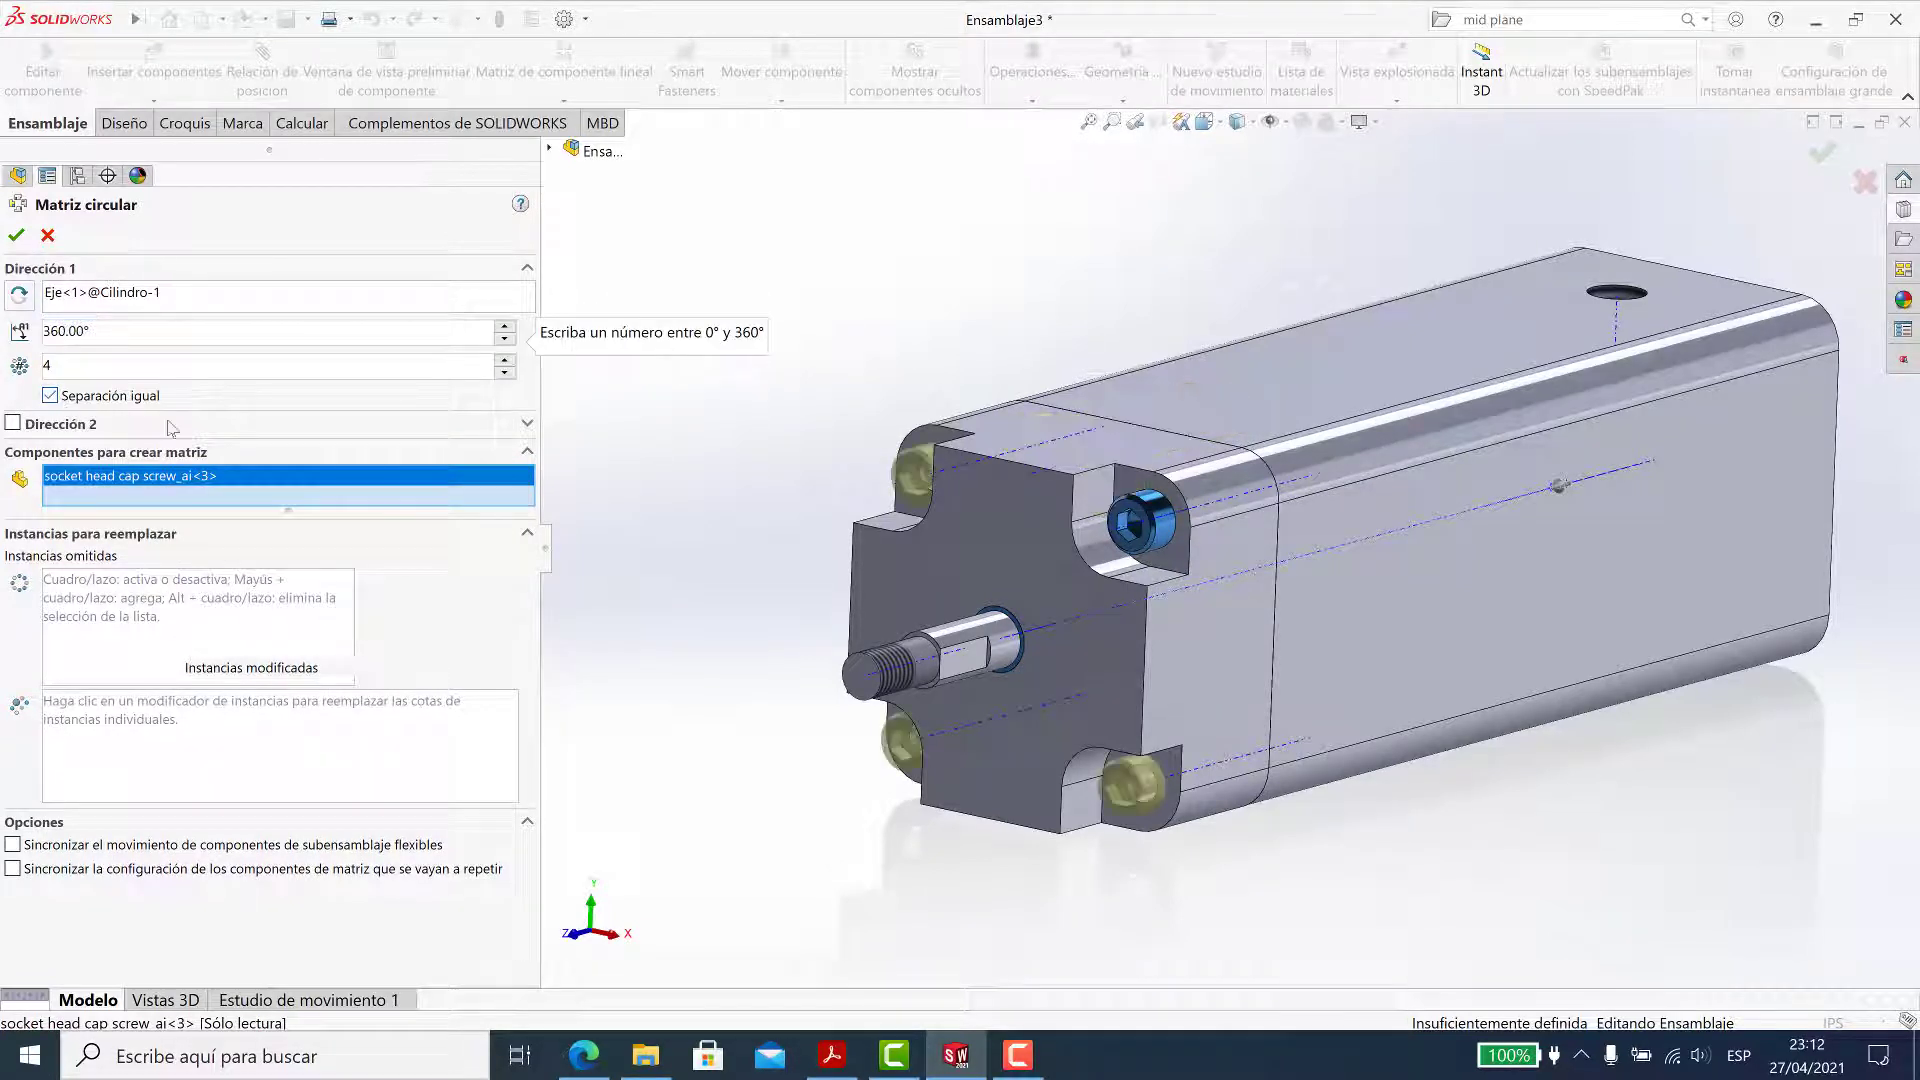
left_click(16, 237)
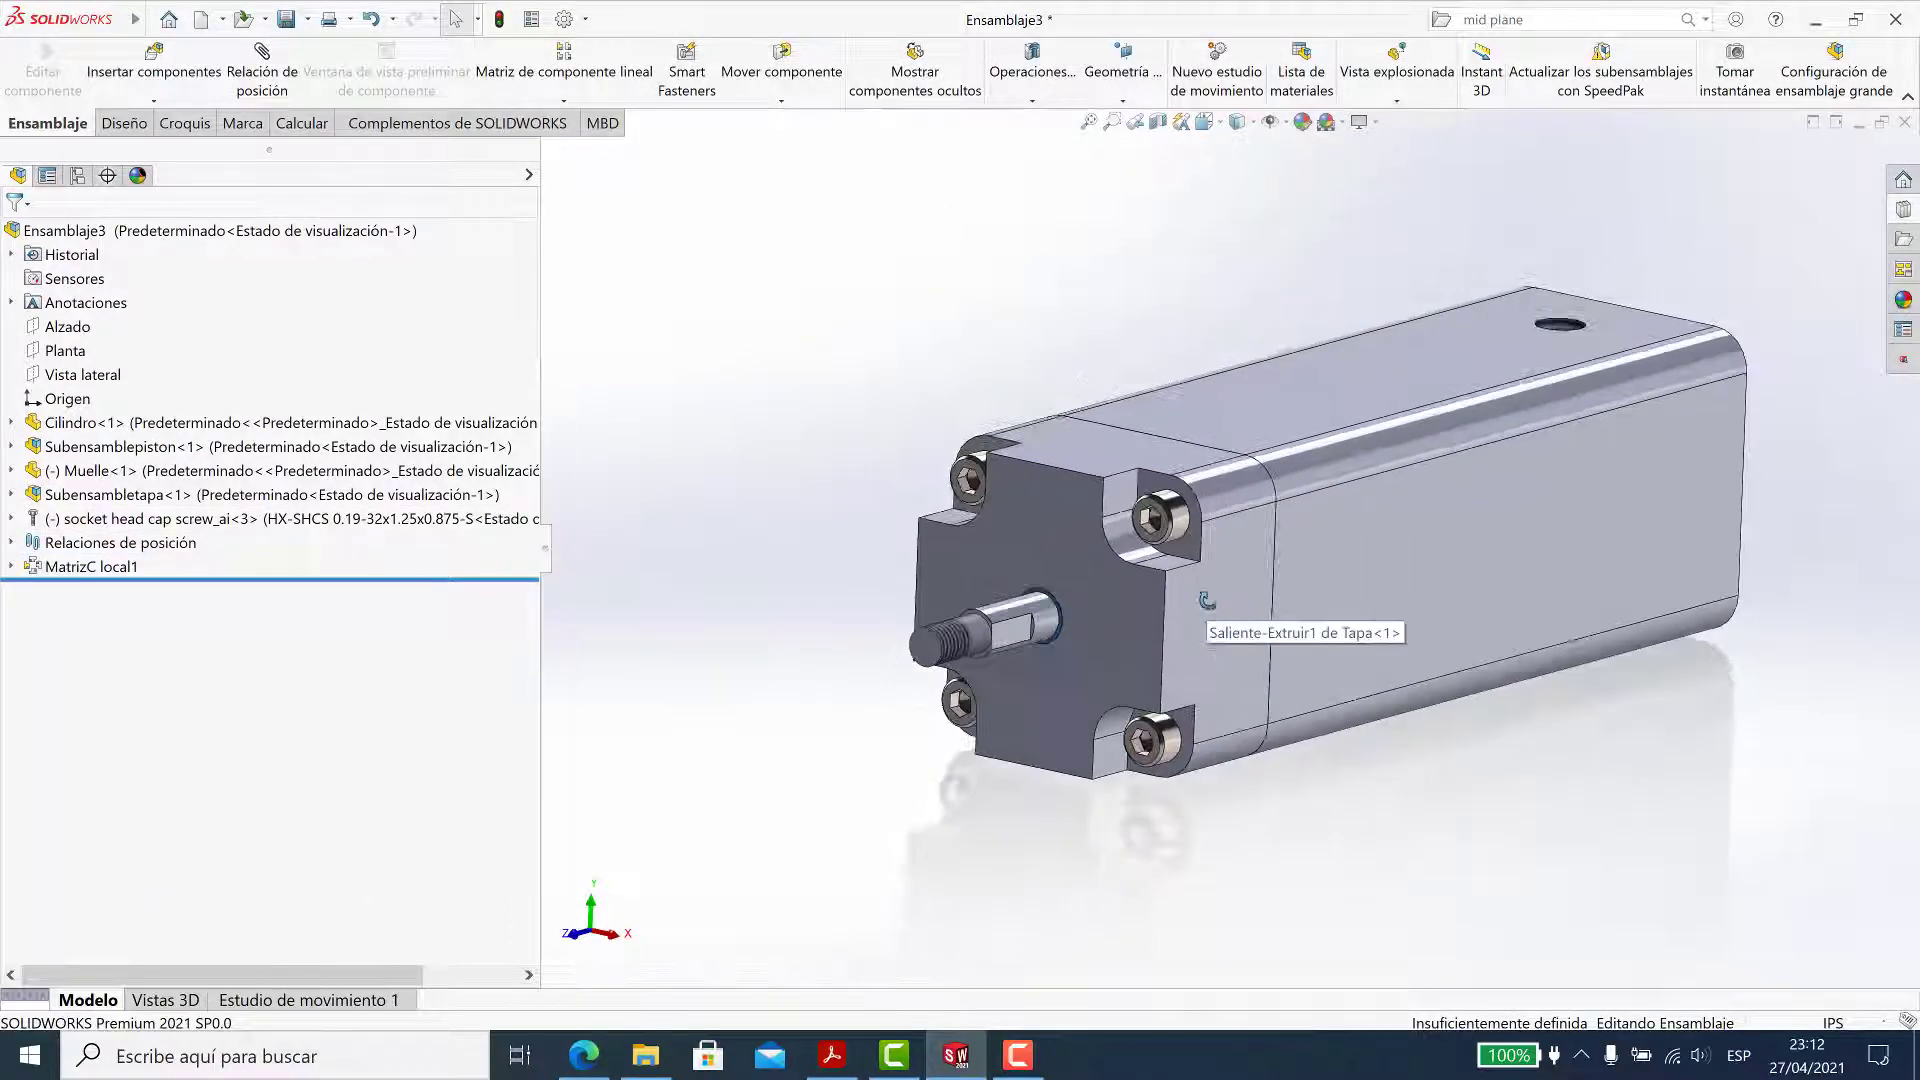
Inspect the four patterned screws, selecting and clearing the cap and rod
mouse_move(1212, 592)
middle_mouse_down()
mouse_move(1183, 627)
mouse_move(1153, 572)
middle_mouse_up()
scroll(1183, 628, "up", 3)
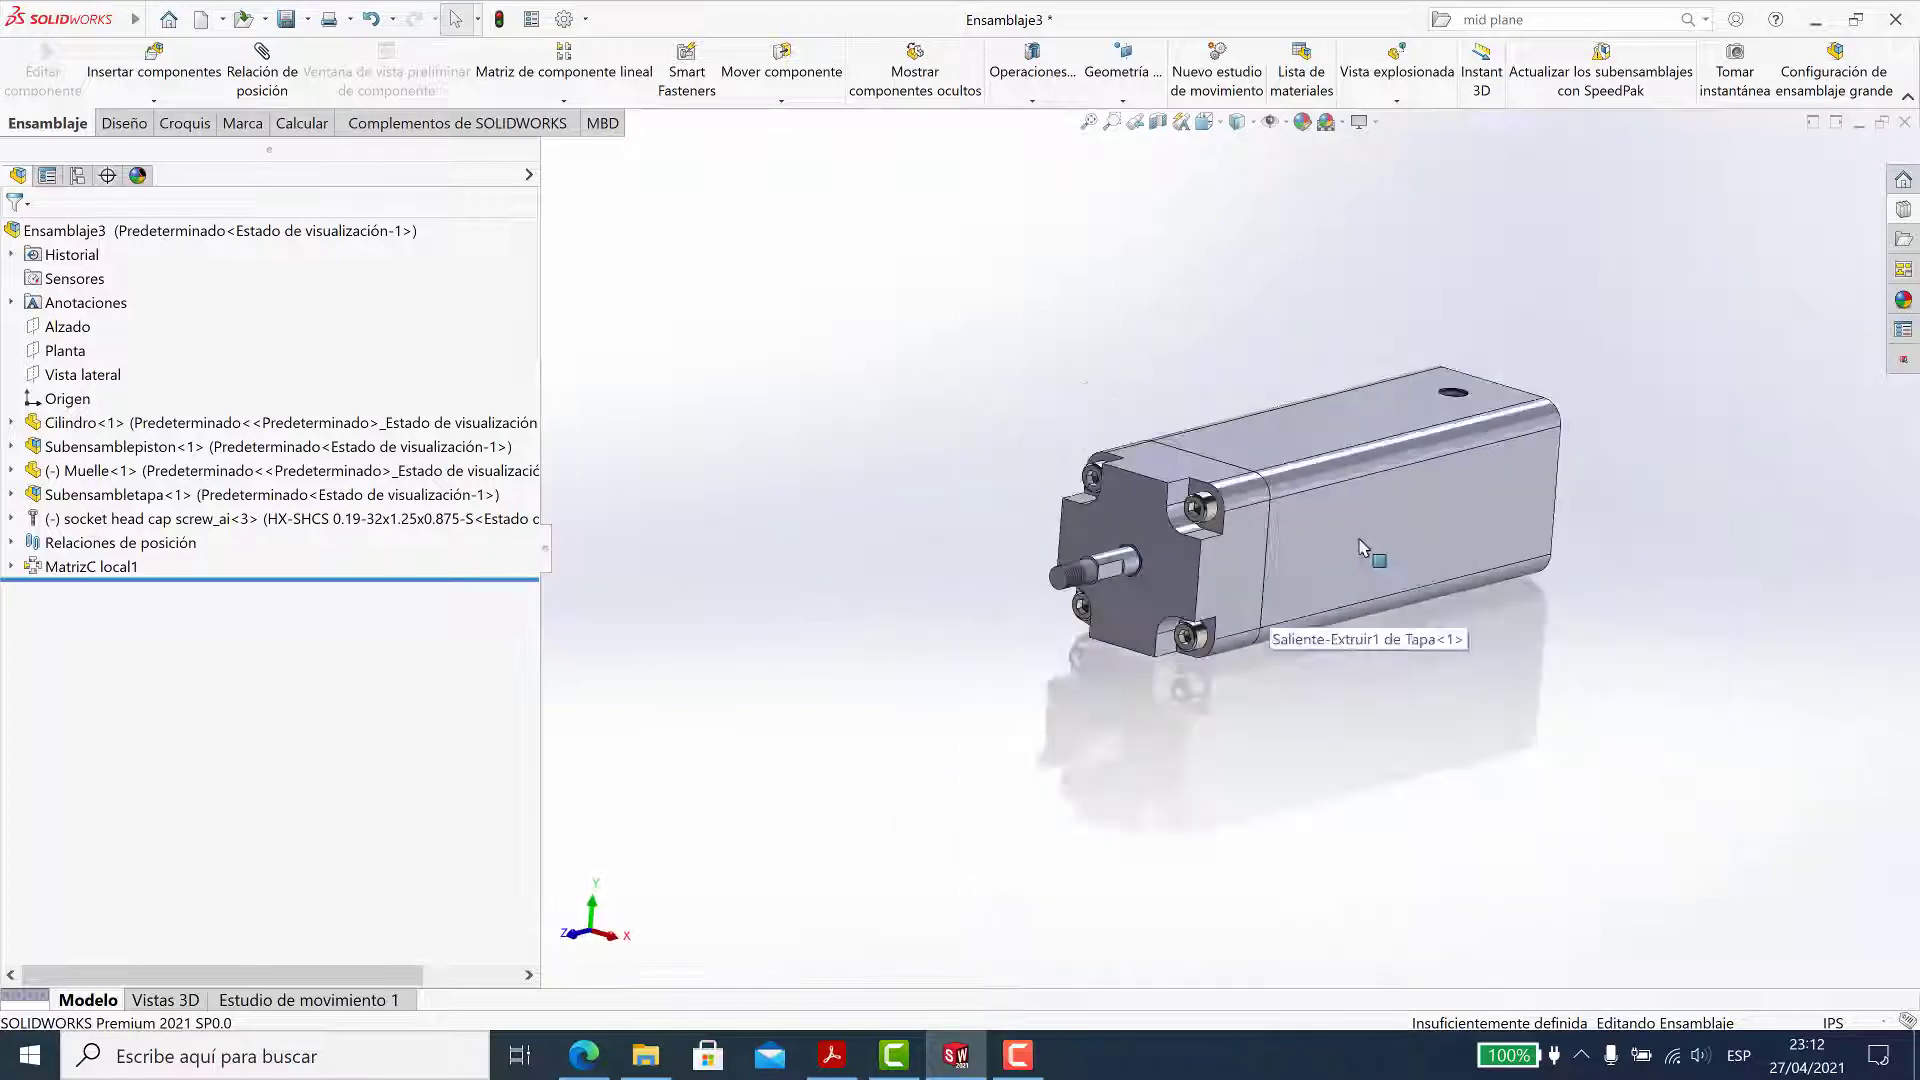
left_click(1154, 572)
left_click(1012, 592)
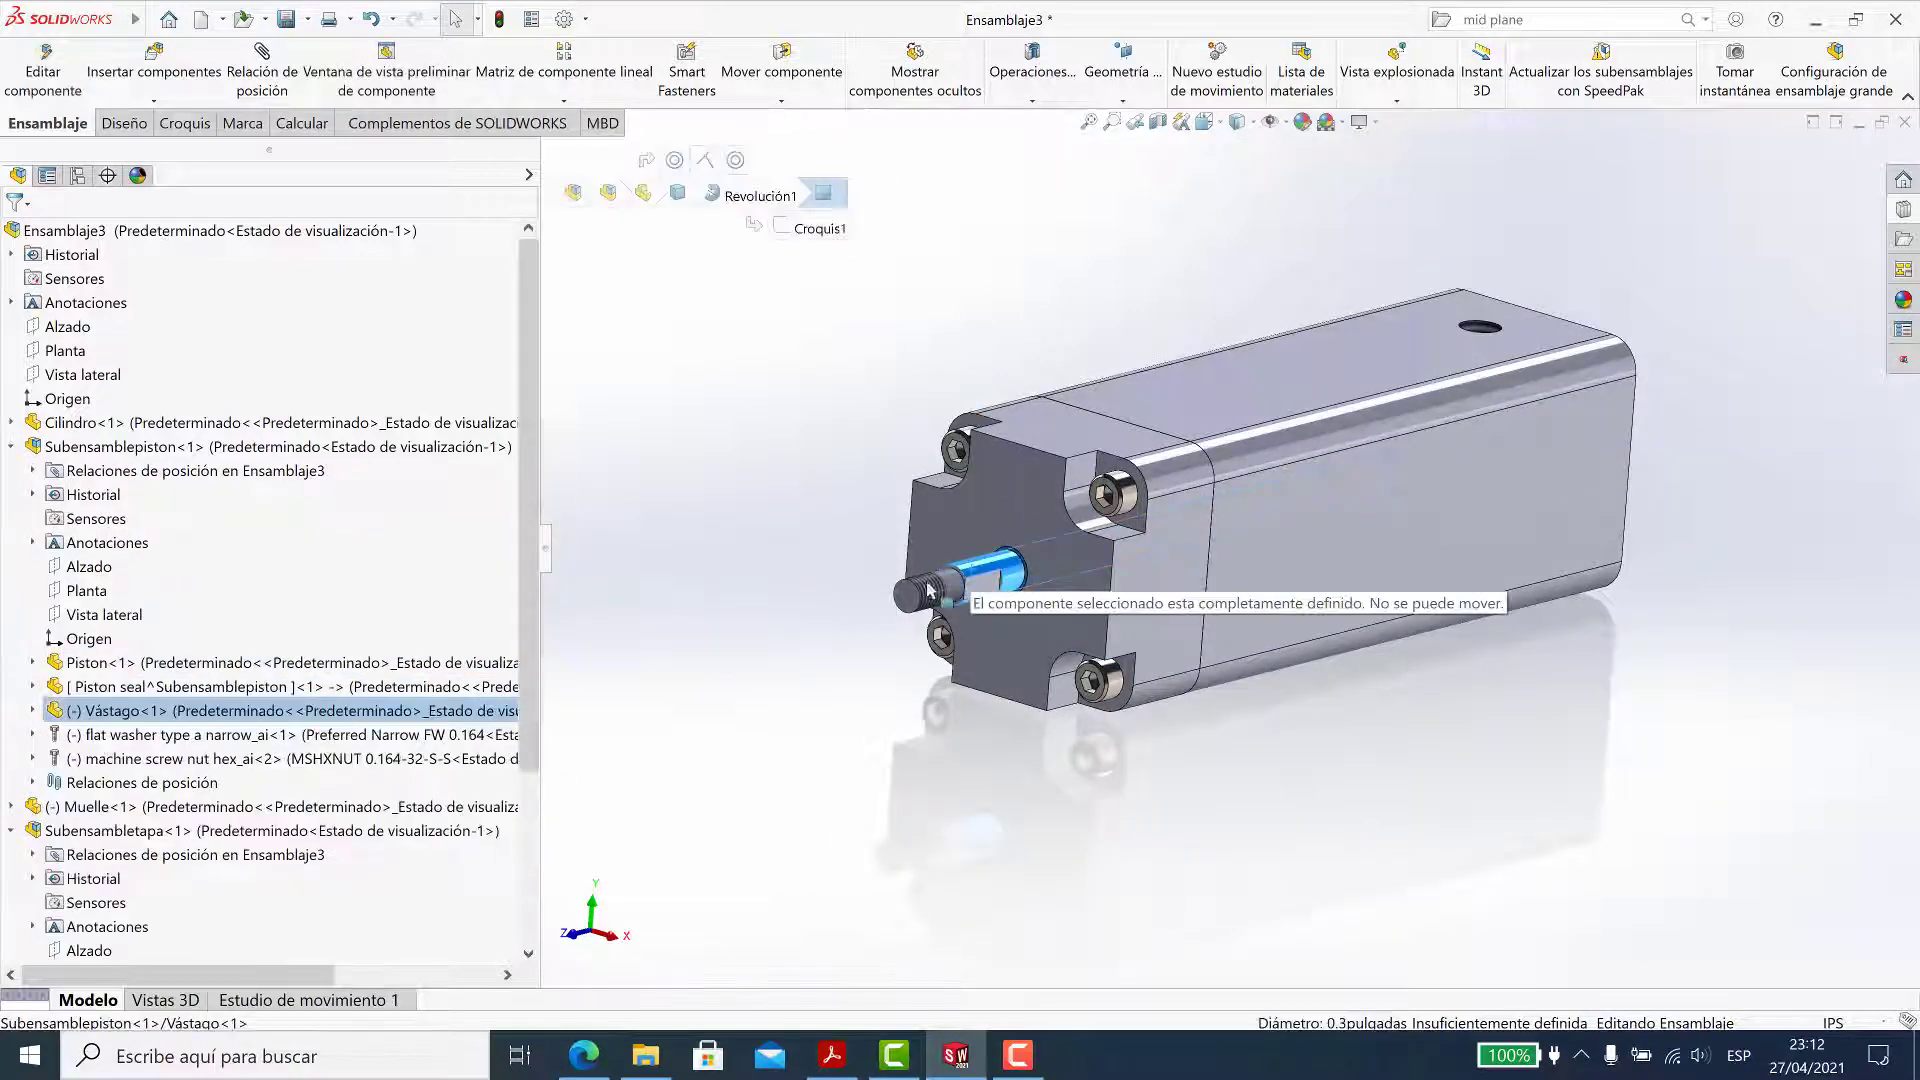
left_click(1088, 904)
scroll(1088, 904, "up", 4)
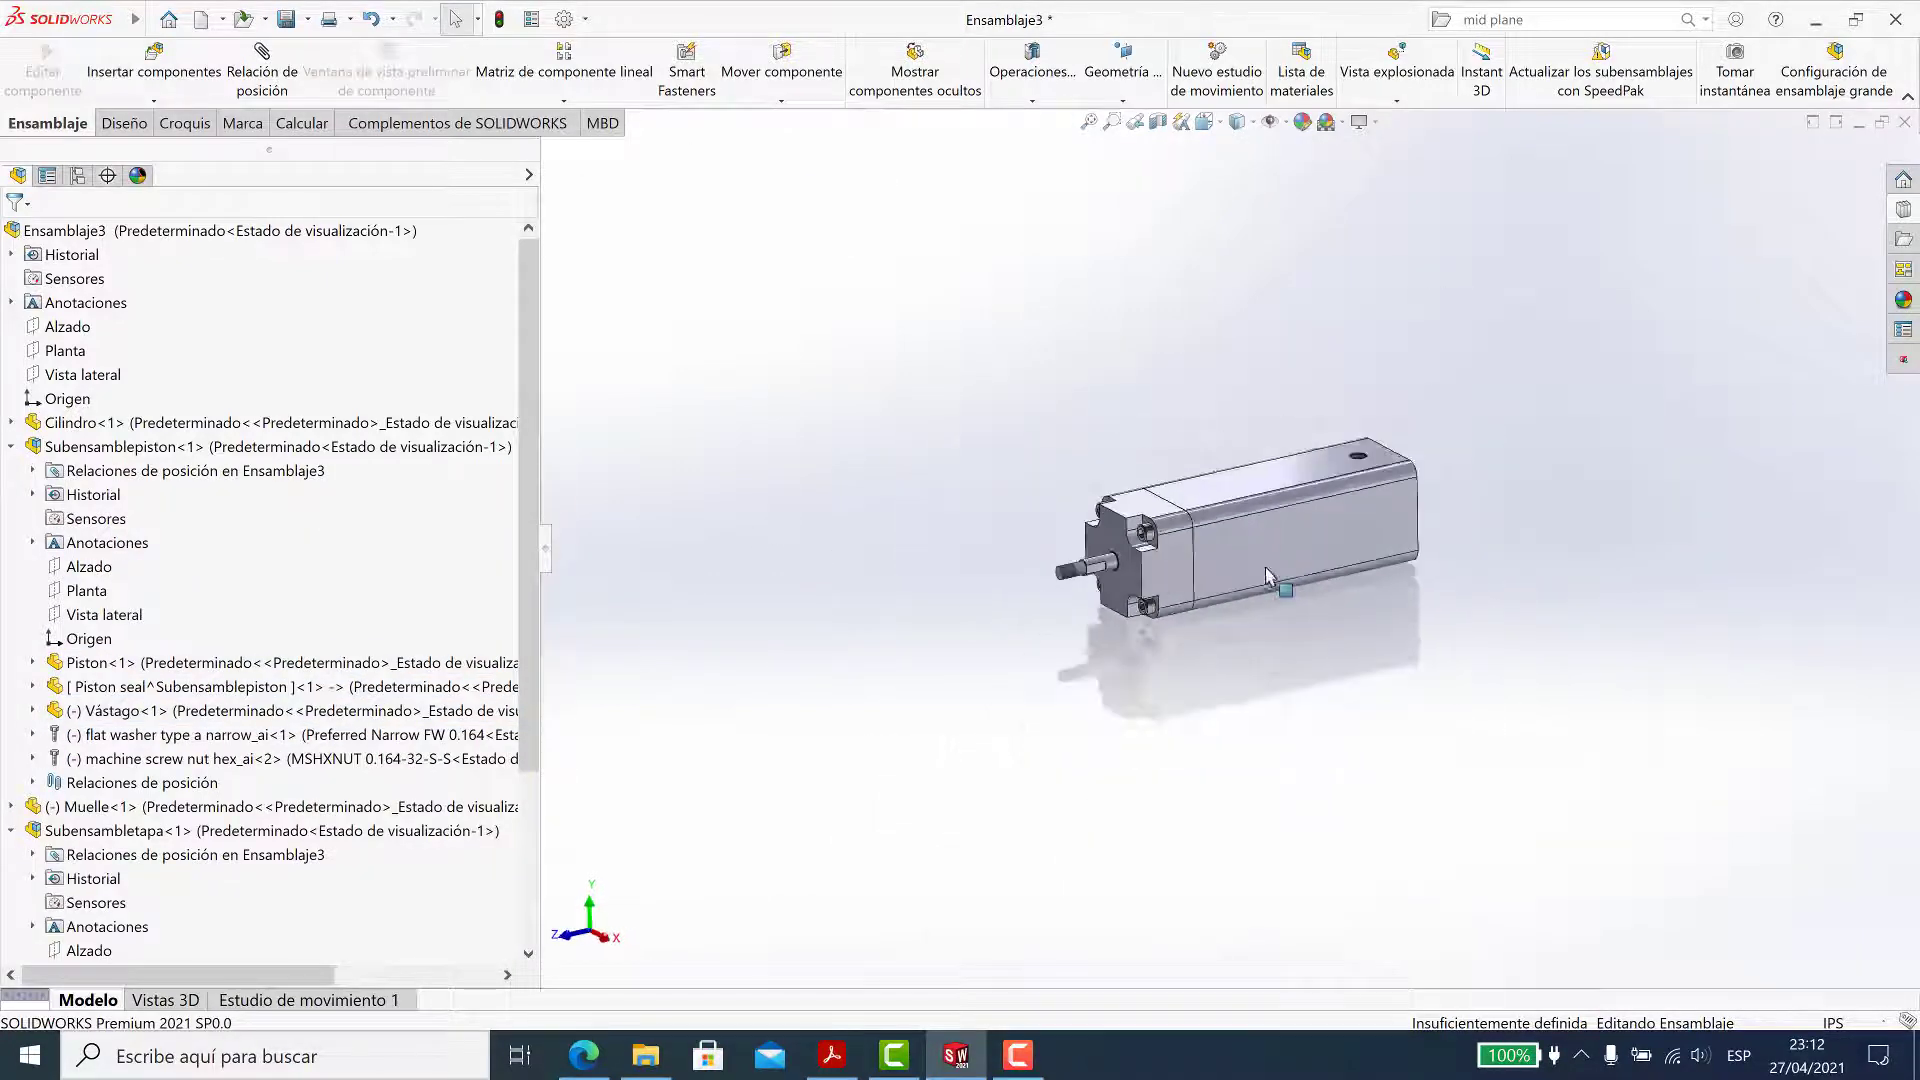
scroll(1088, 904, "down", 3)
left_click(1017, 1055)
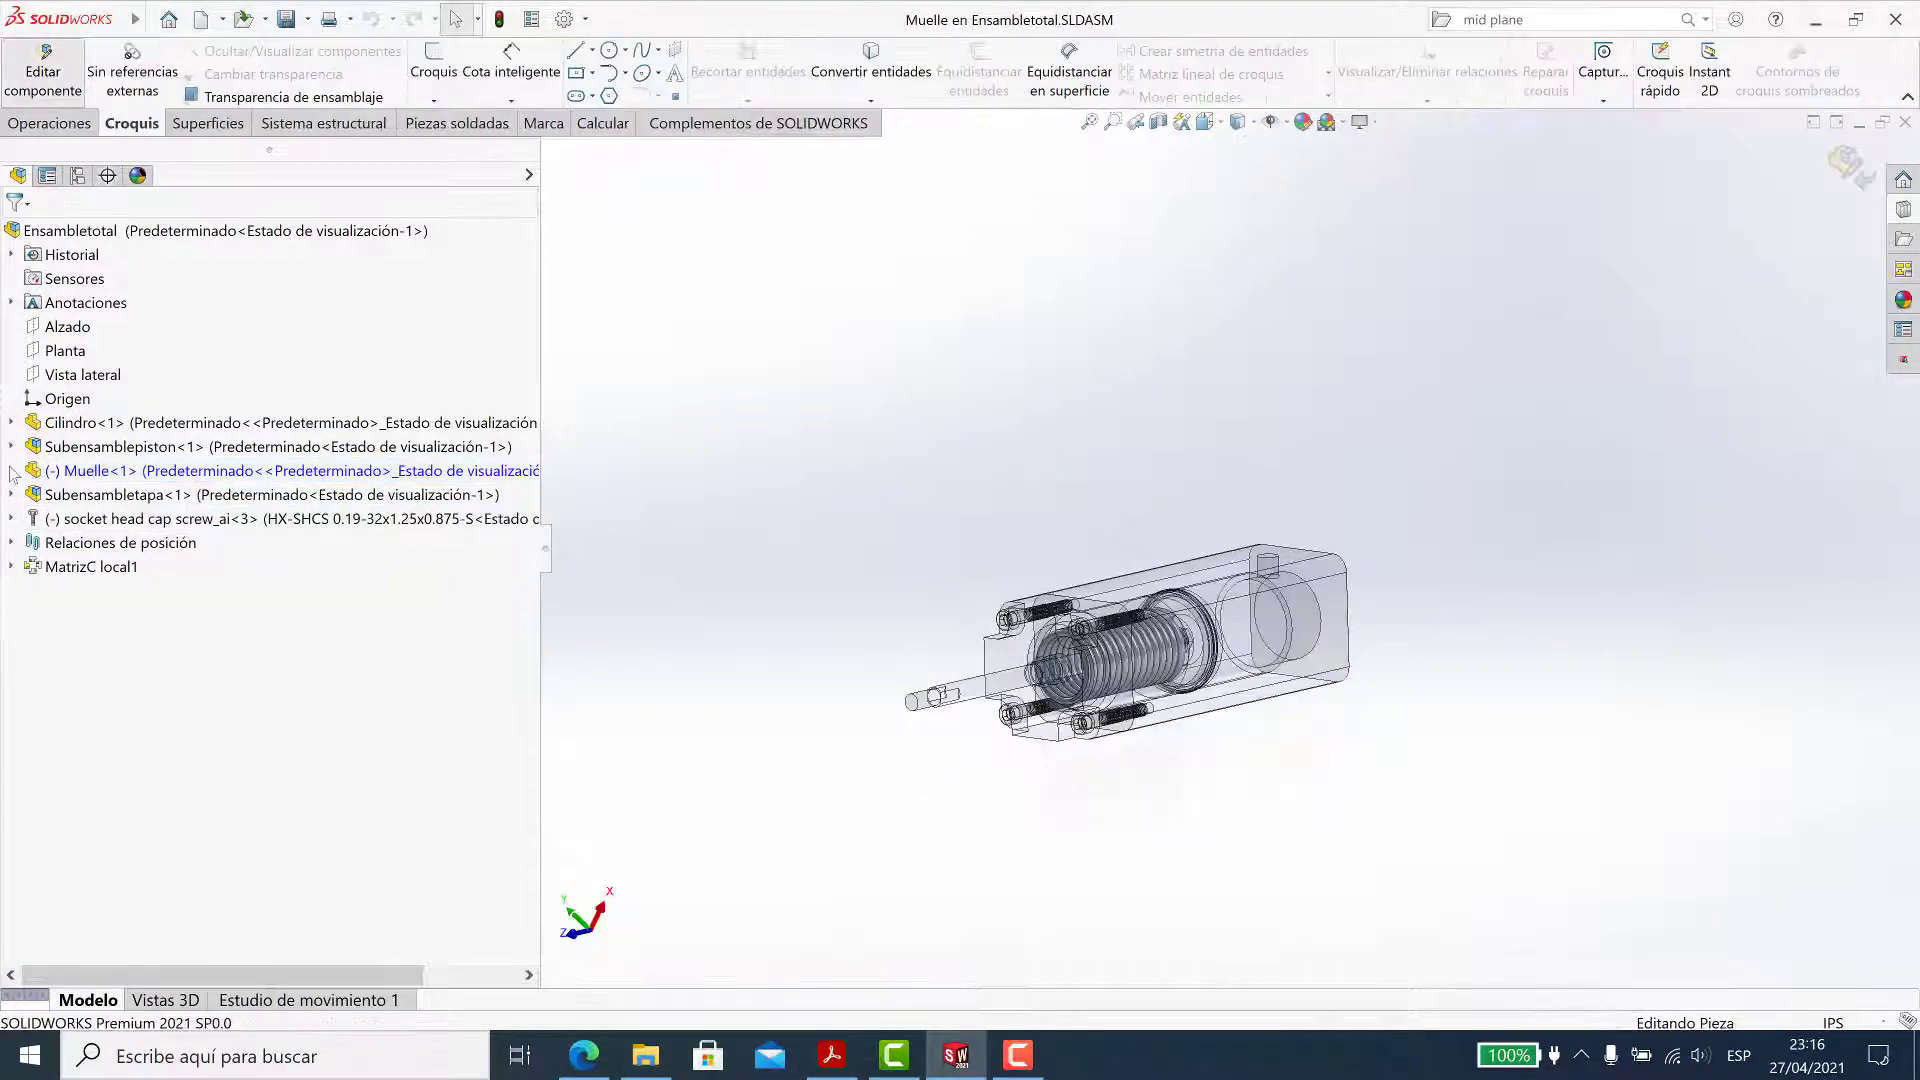
Open the spring's Barrer1 path sketch Croquis3 for editing
left_click(11, 470)
left_click(32, 758)
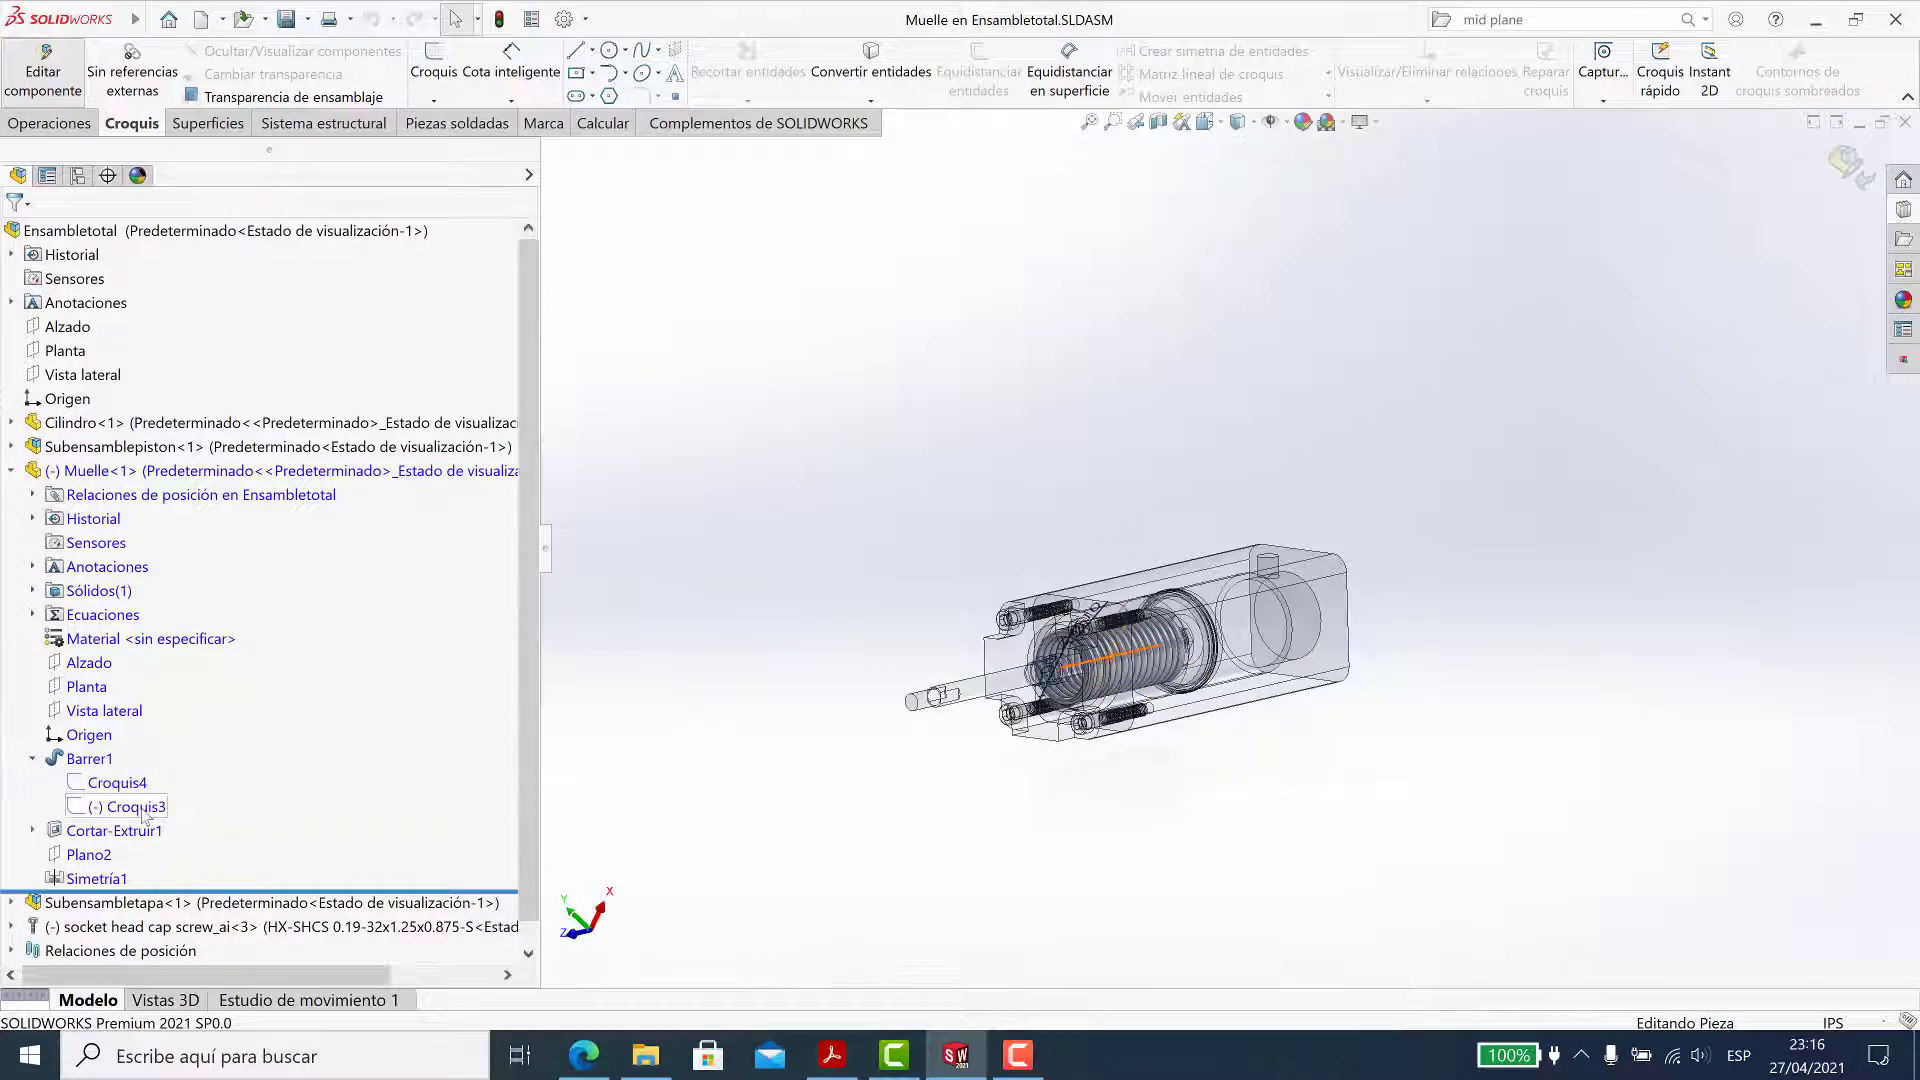
left_click(125, 806)
left_click(163, 770)
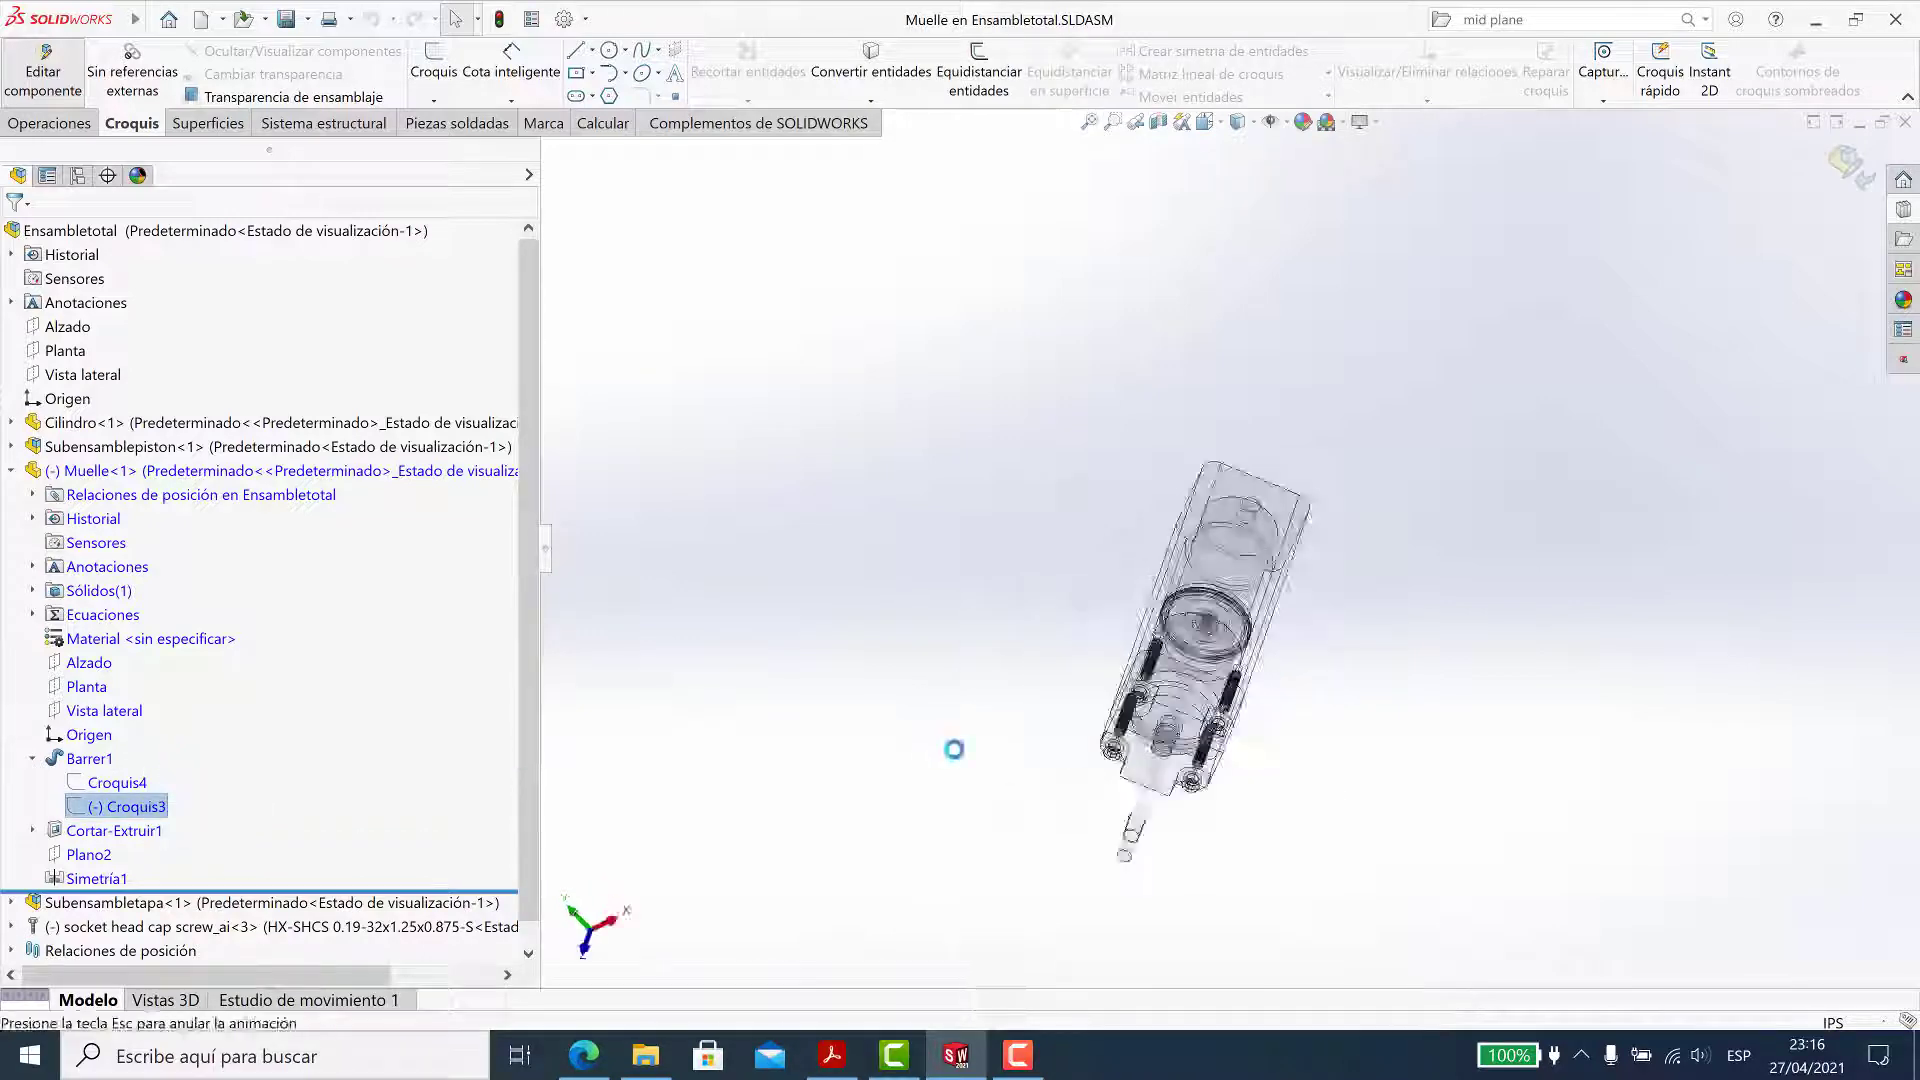
In isometric view, stretch the path line's end along the bore and rebuild
left_click(1237, 121)
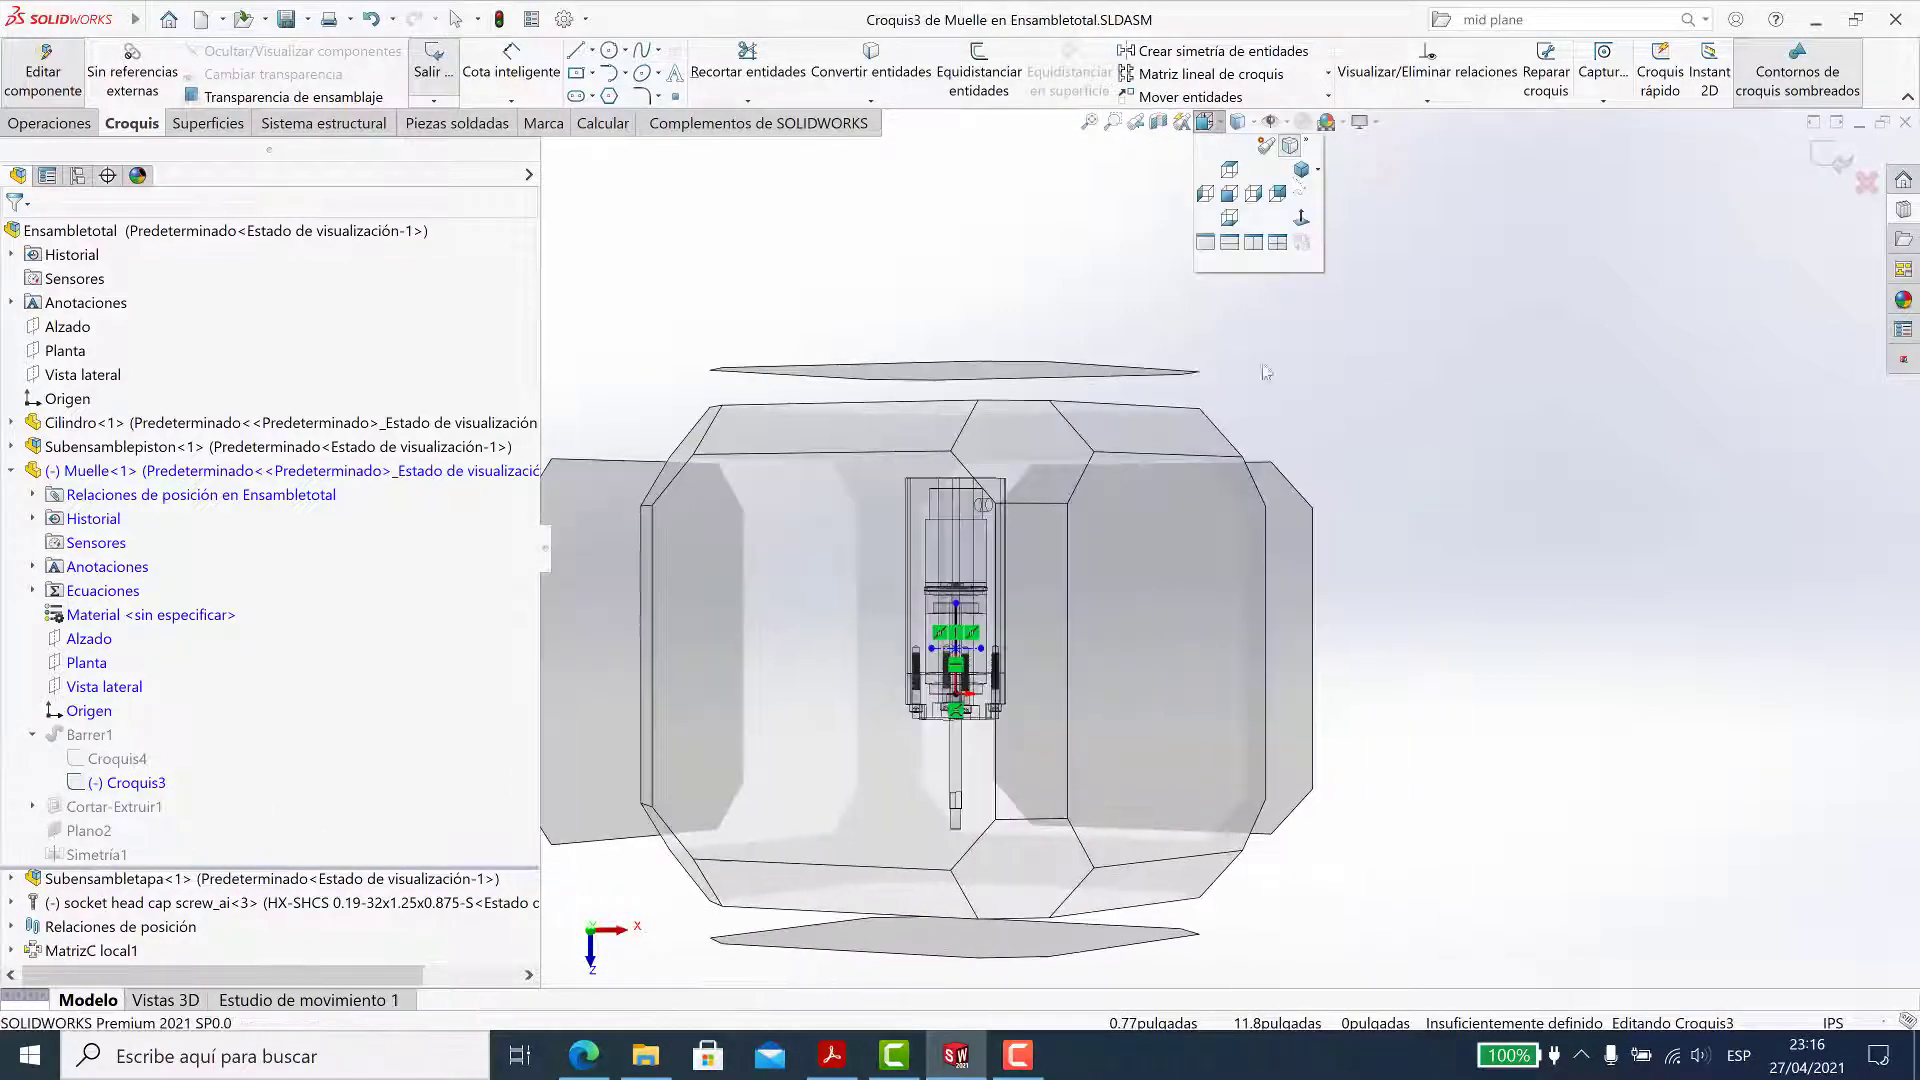
left_click(1296, 190)
middle_click_drag(1268, 548, 1238, 599)
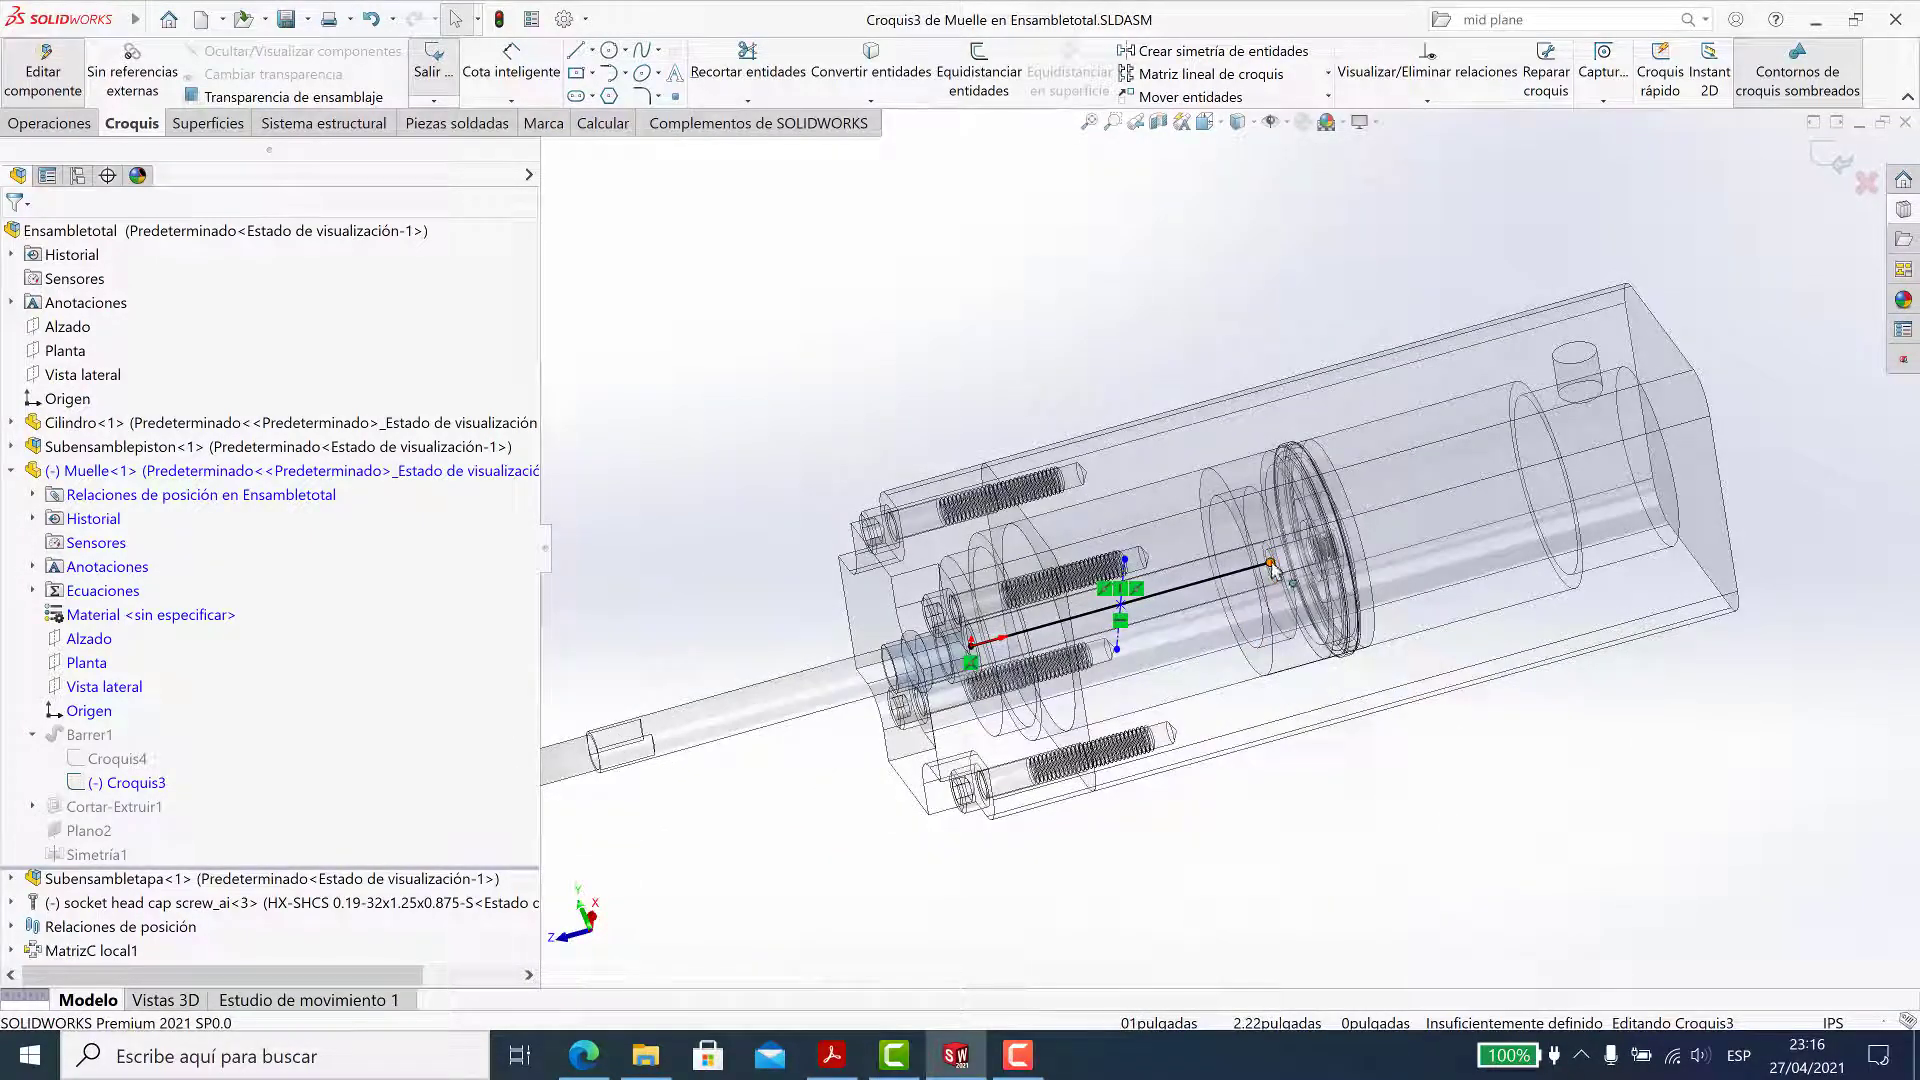
left_click_drag(1271, 565, 1333, 566)
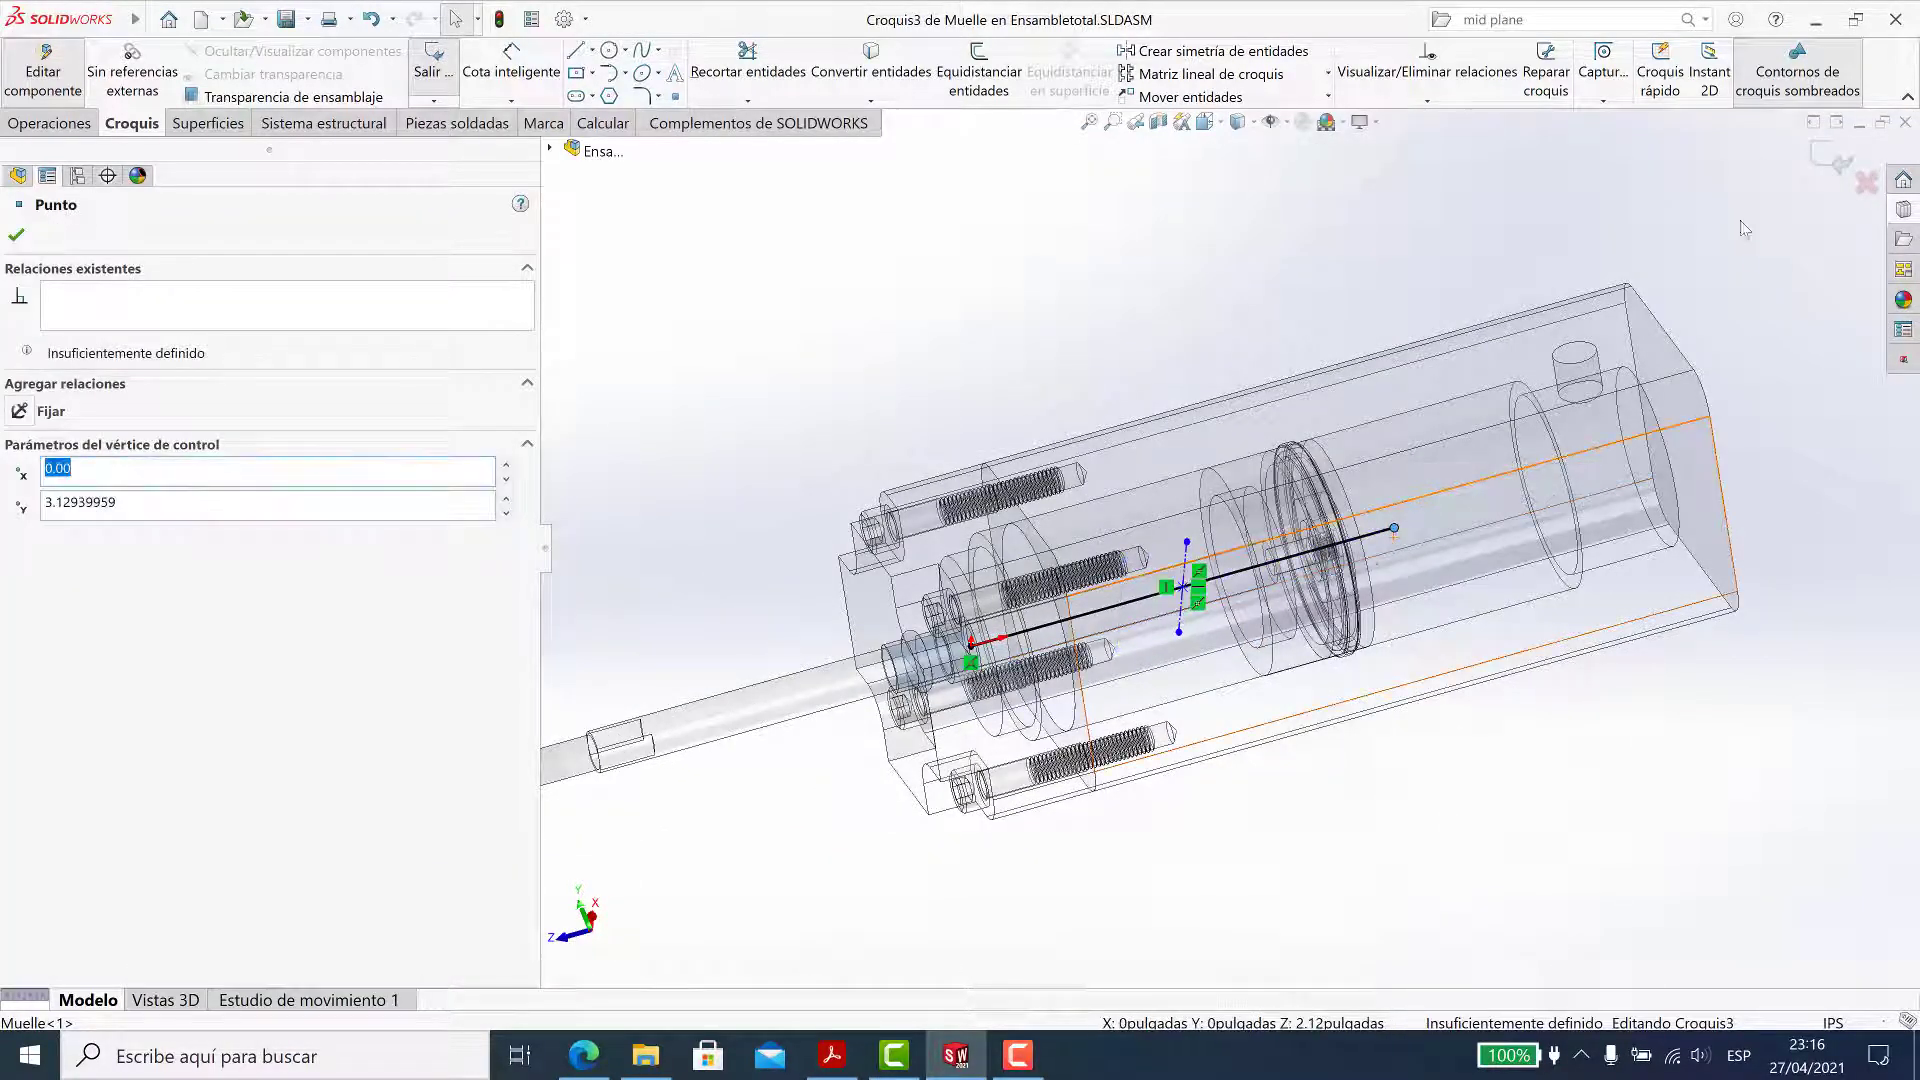
key("ctrl+b")
middle_click_drag(1239, 560, 1266, 598)
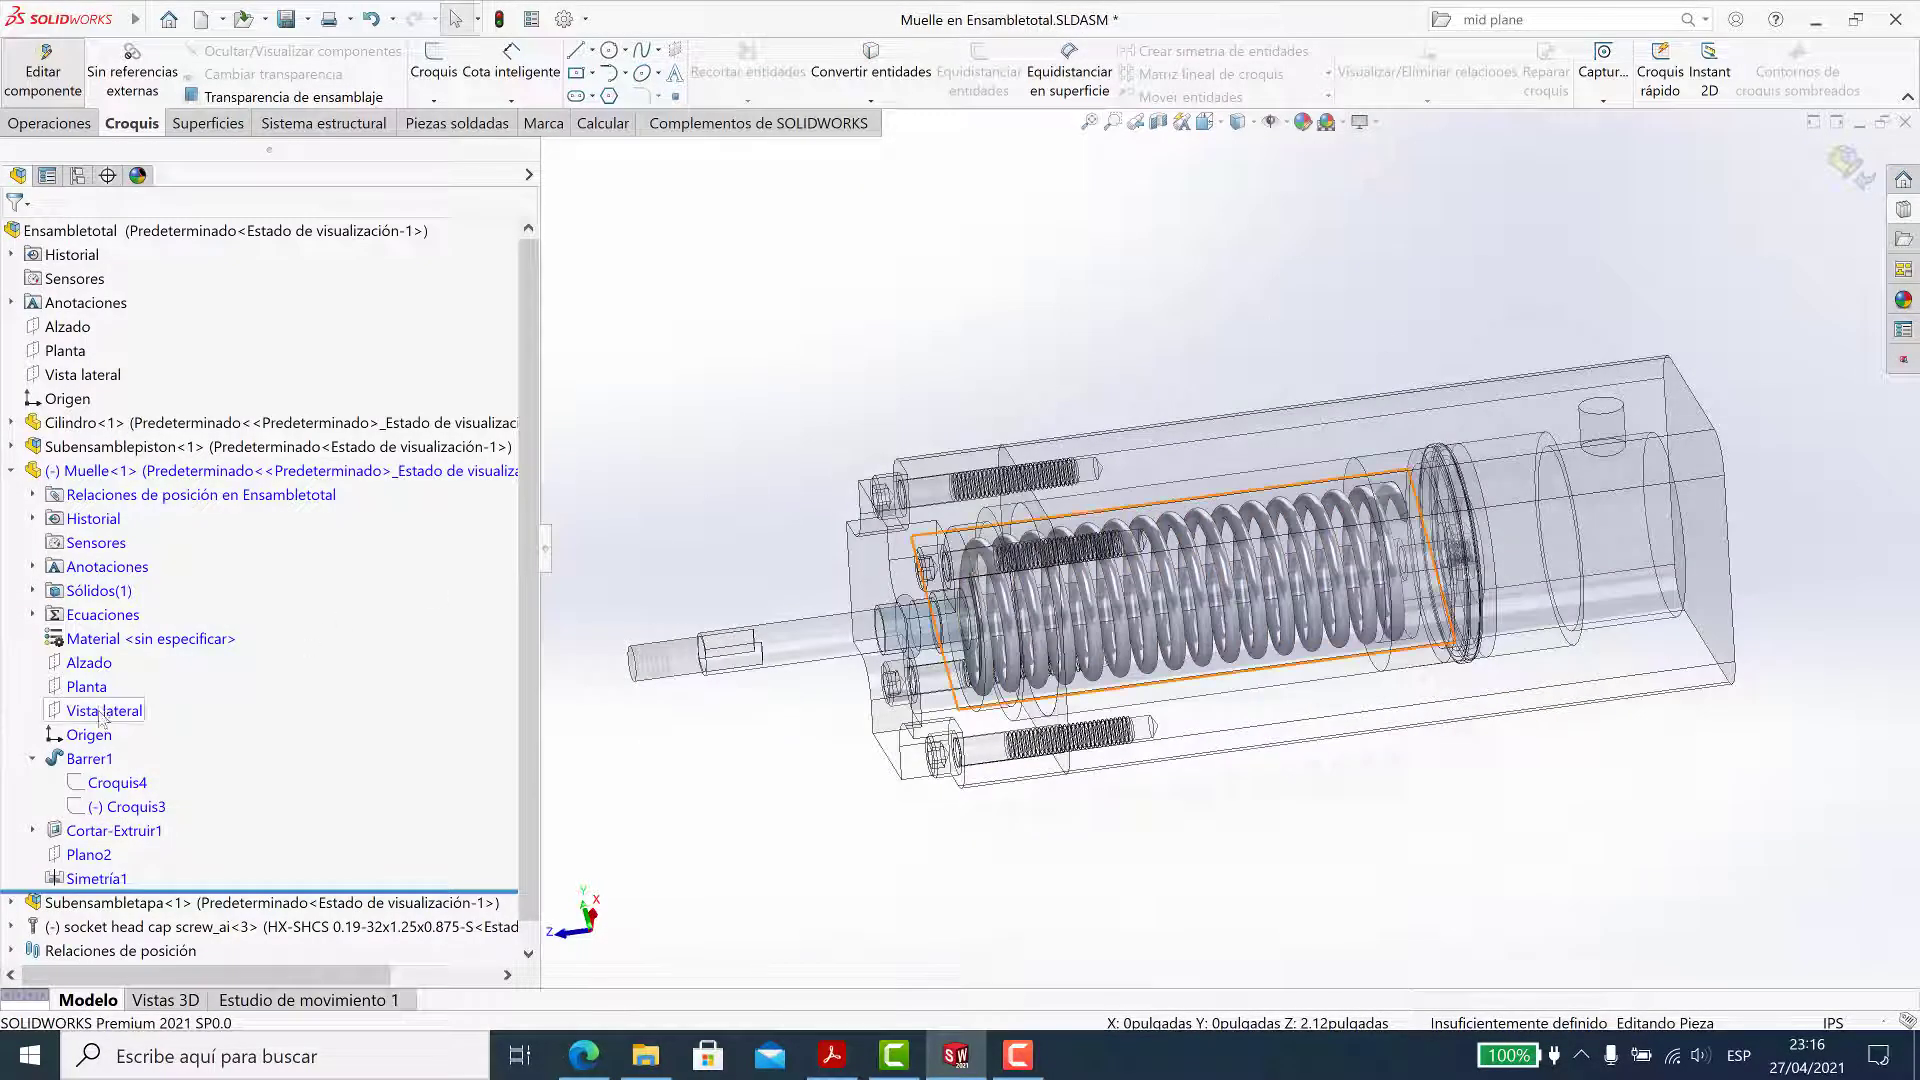
Reopen Croquis3, inspect the path end point, and rebuild in isometric view
left_click(157, 808)
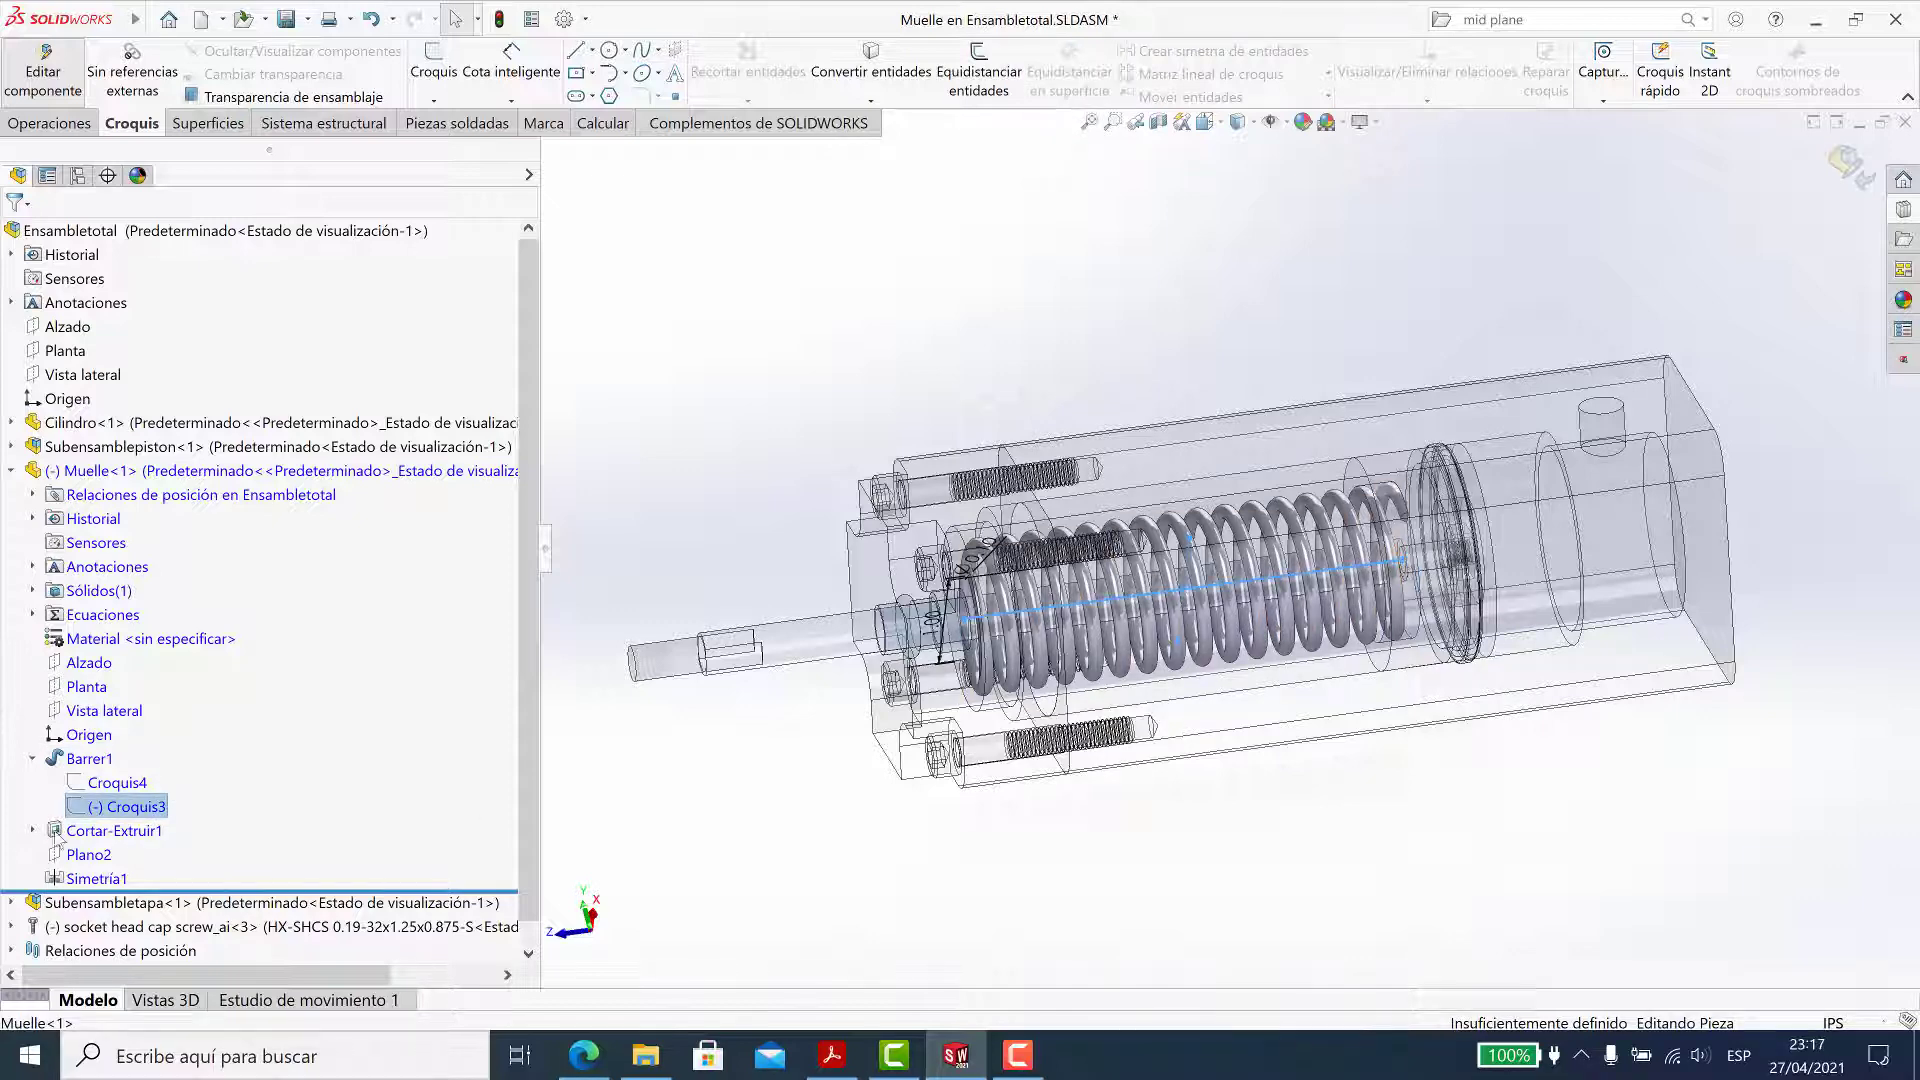
right_click(123, 808)
left_click(129, 686)
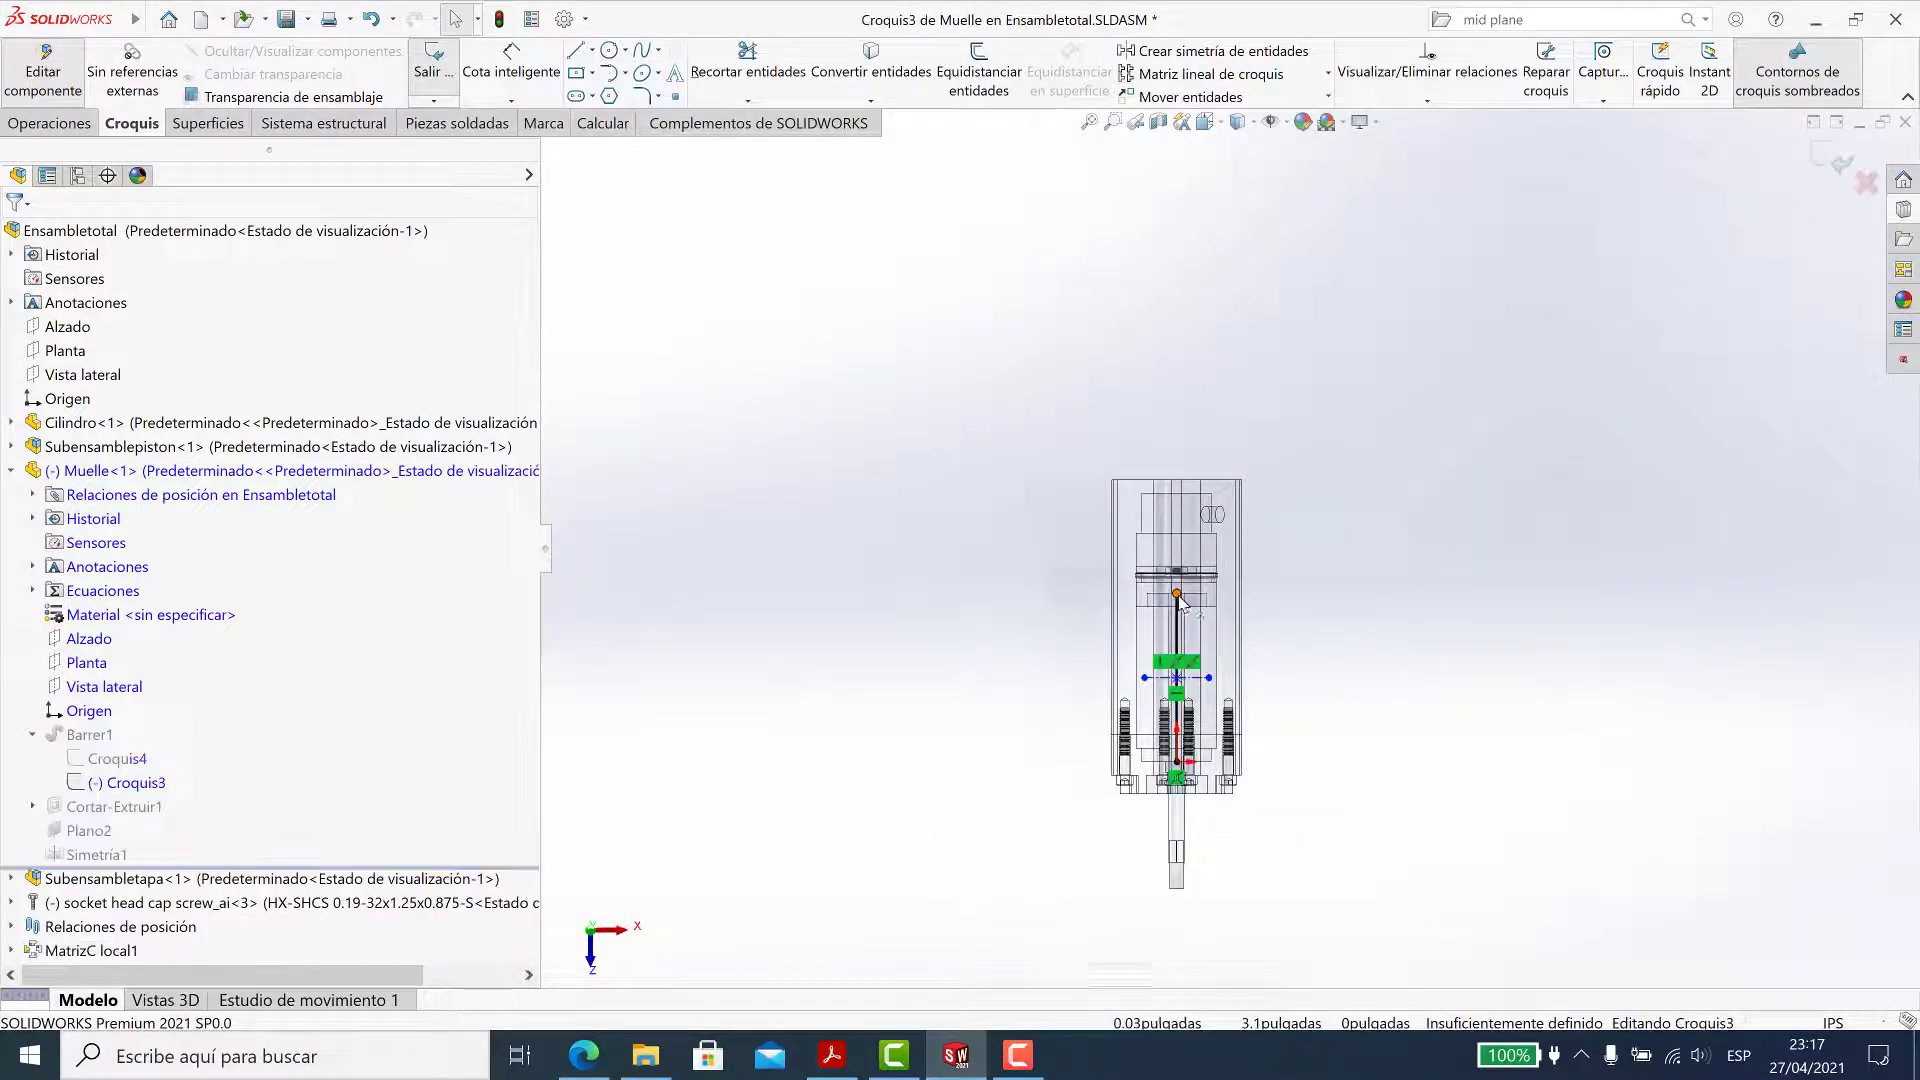
left_click(1177, 663)
left_click(1177, 688)
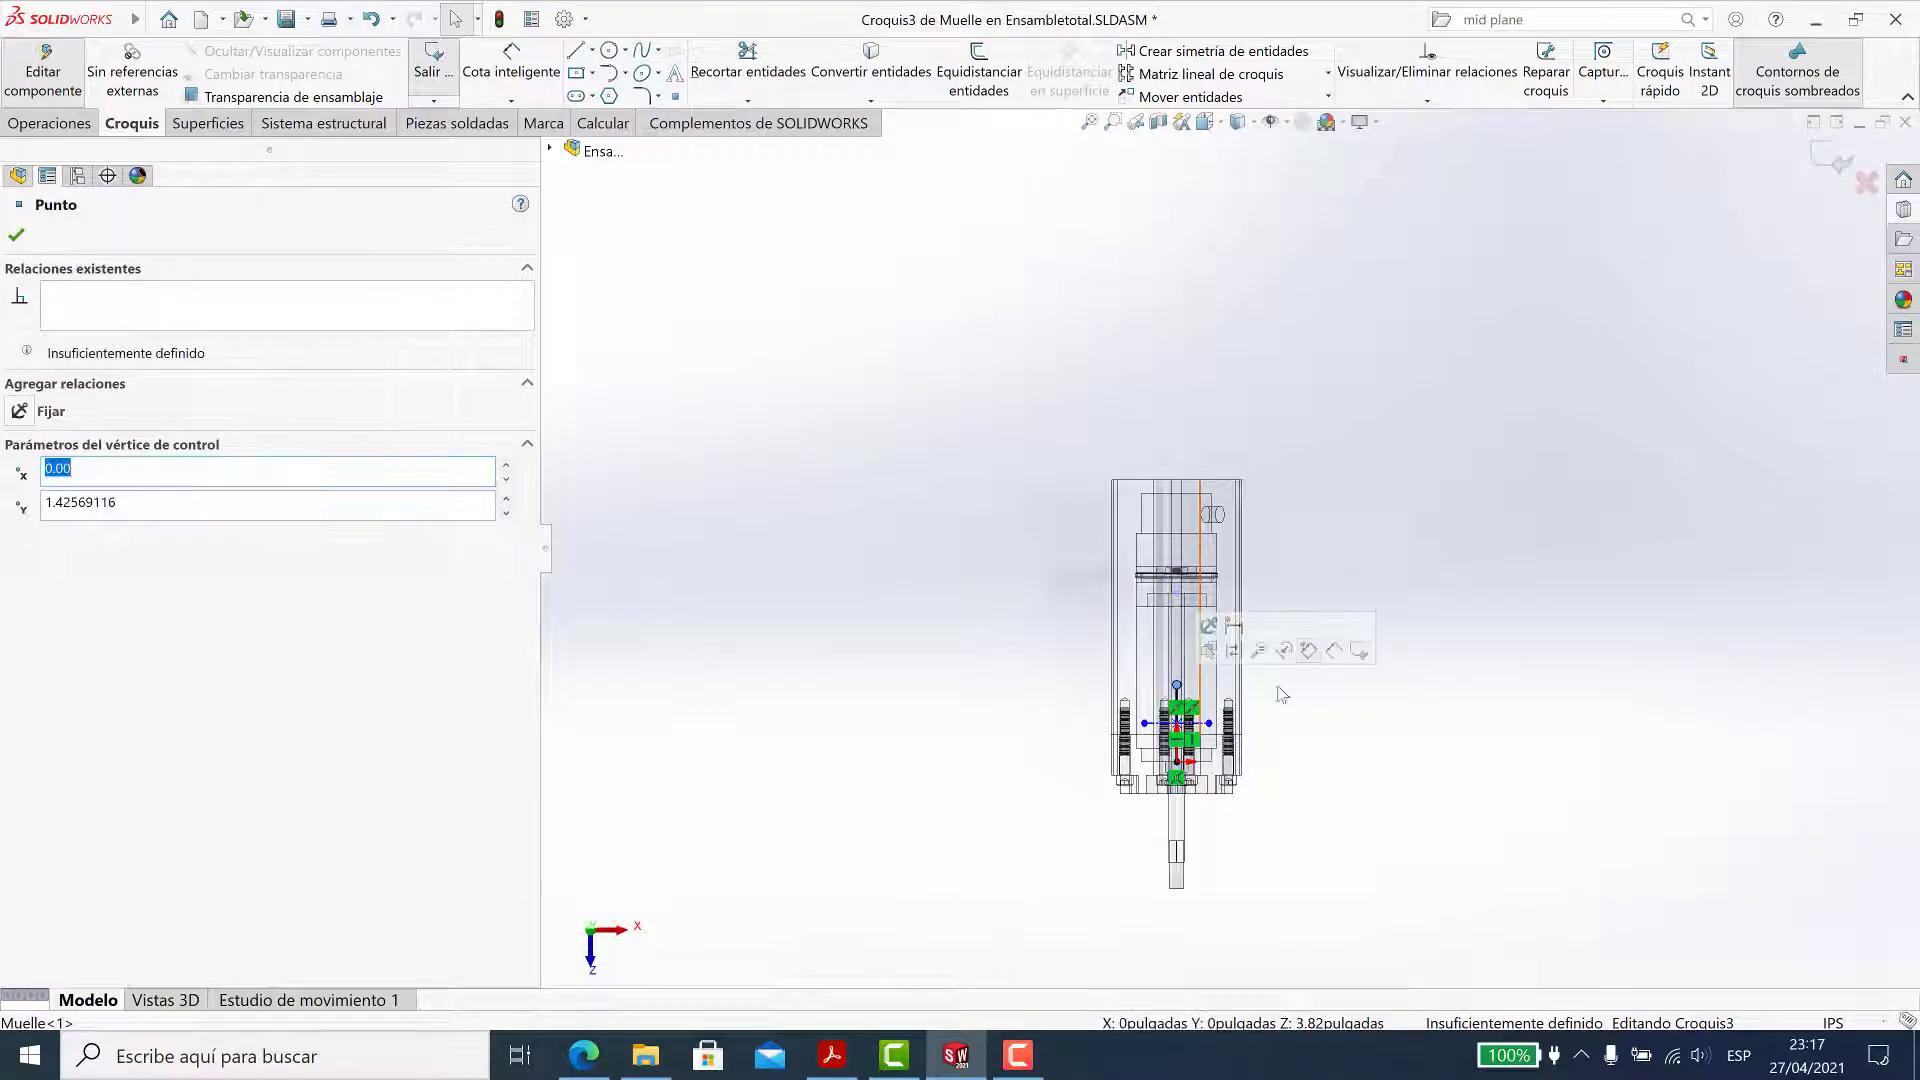
left_click(17, 237)
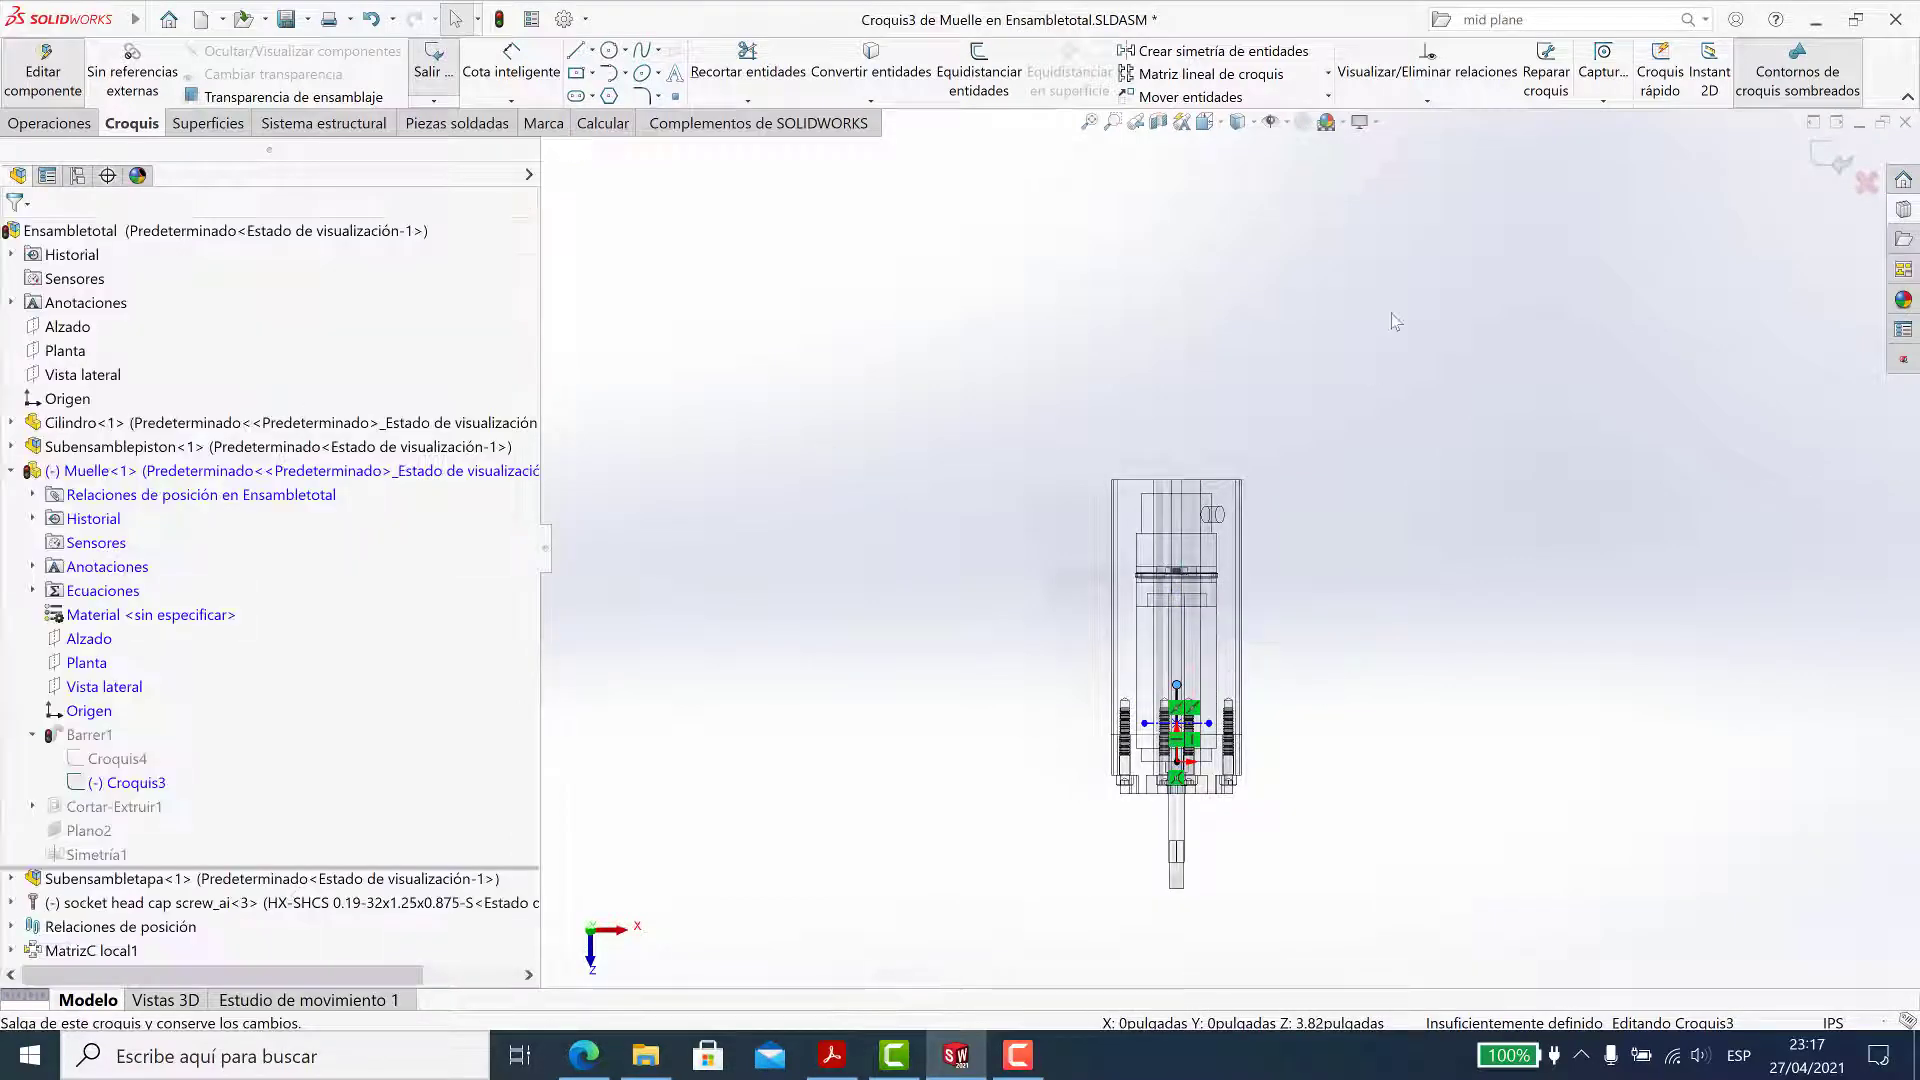
left_click(1219, 130)
left_click(1303, 171)
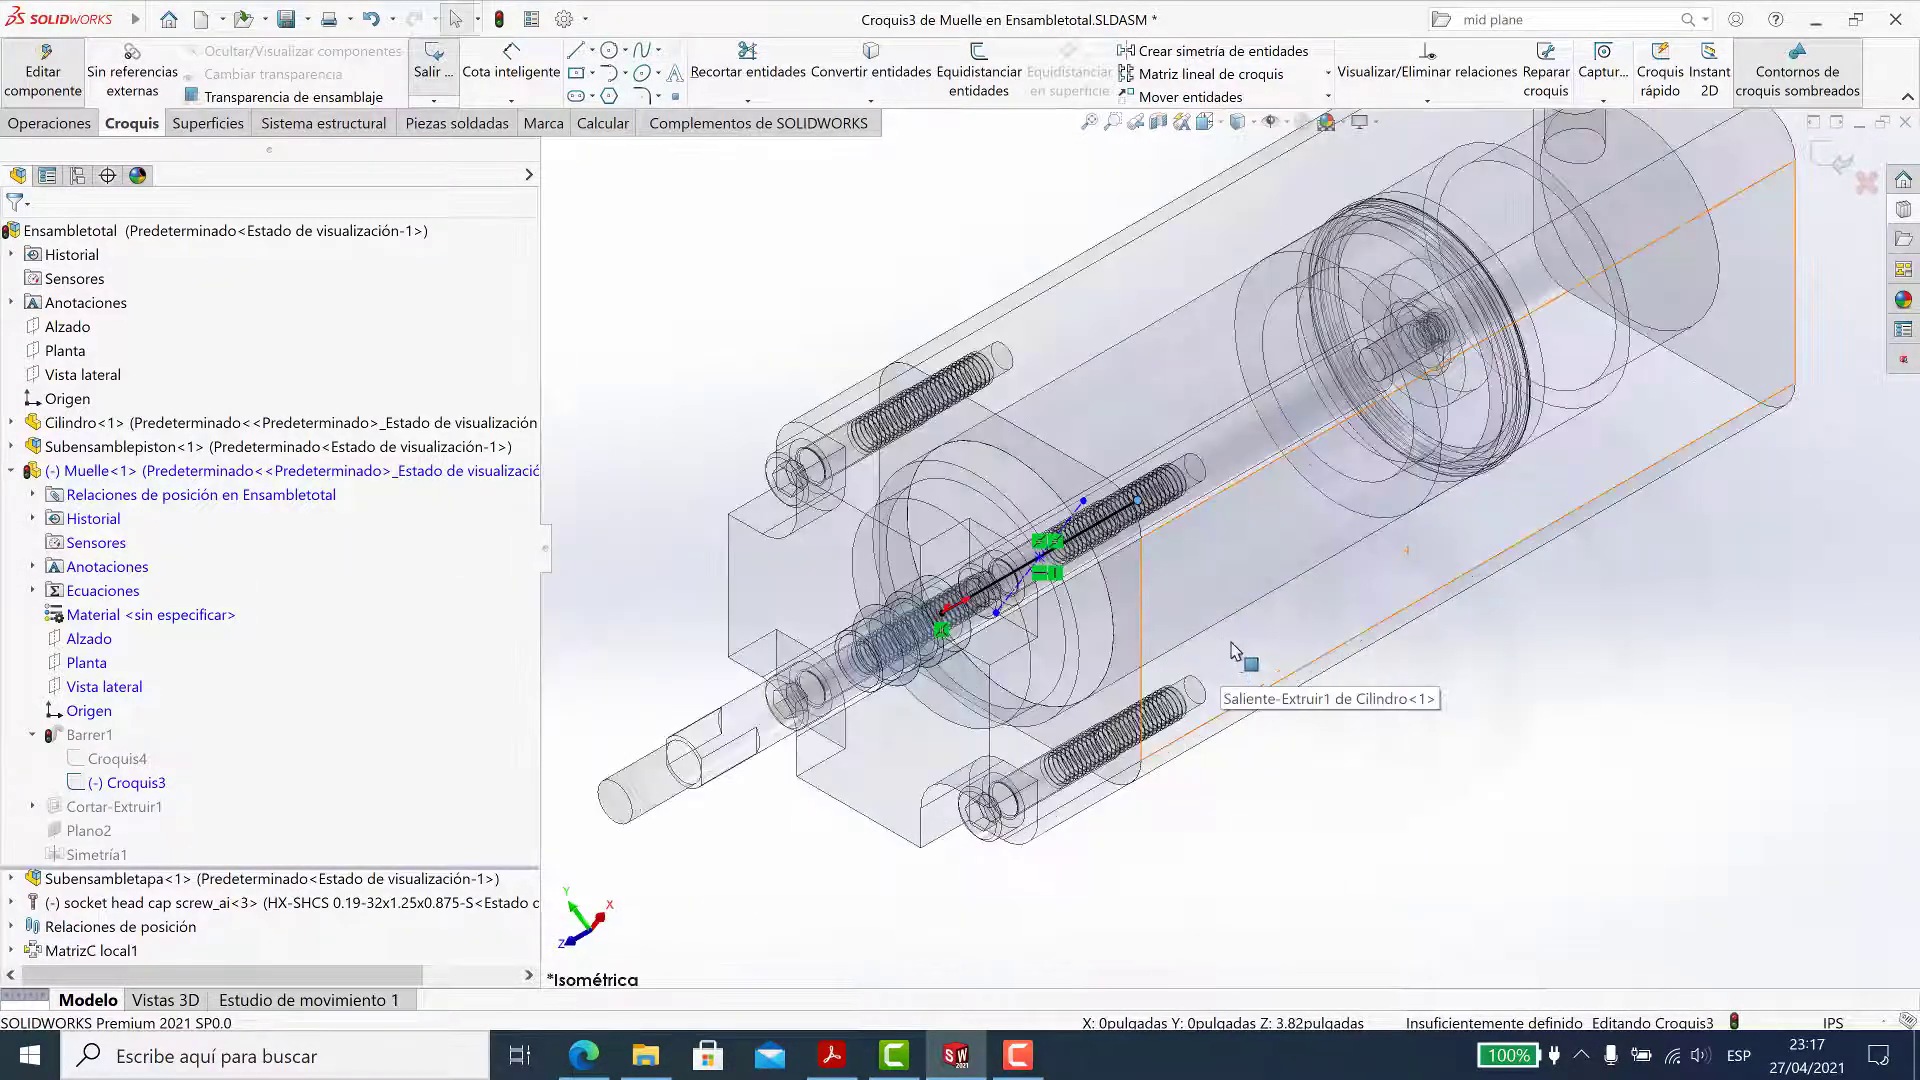
middle_click_drag(1231, 650, 1346, 516)
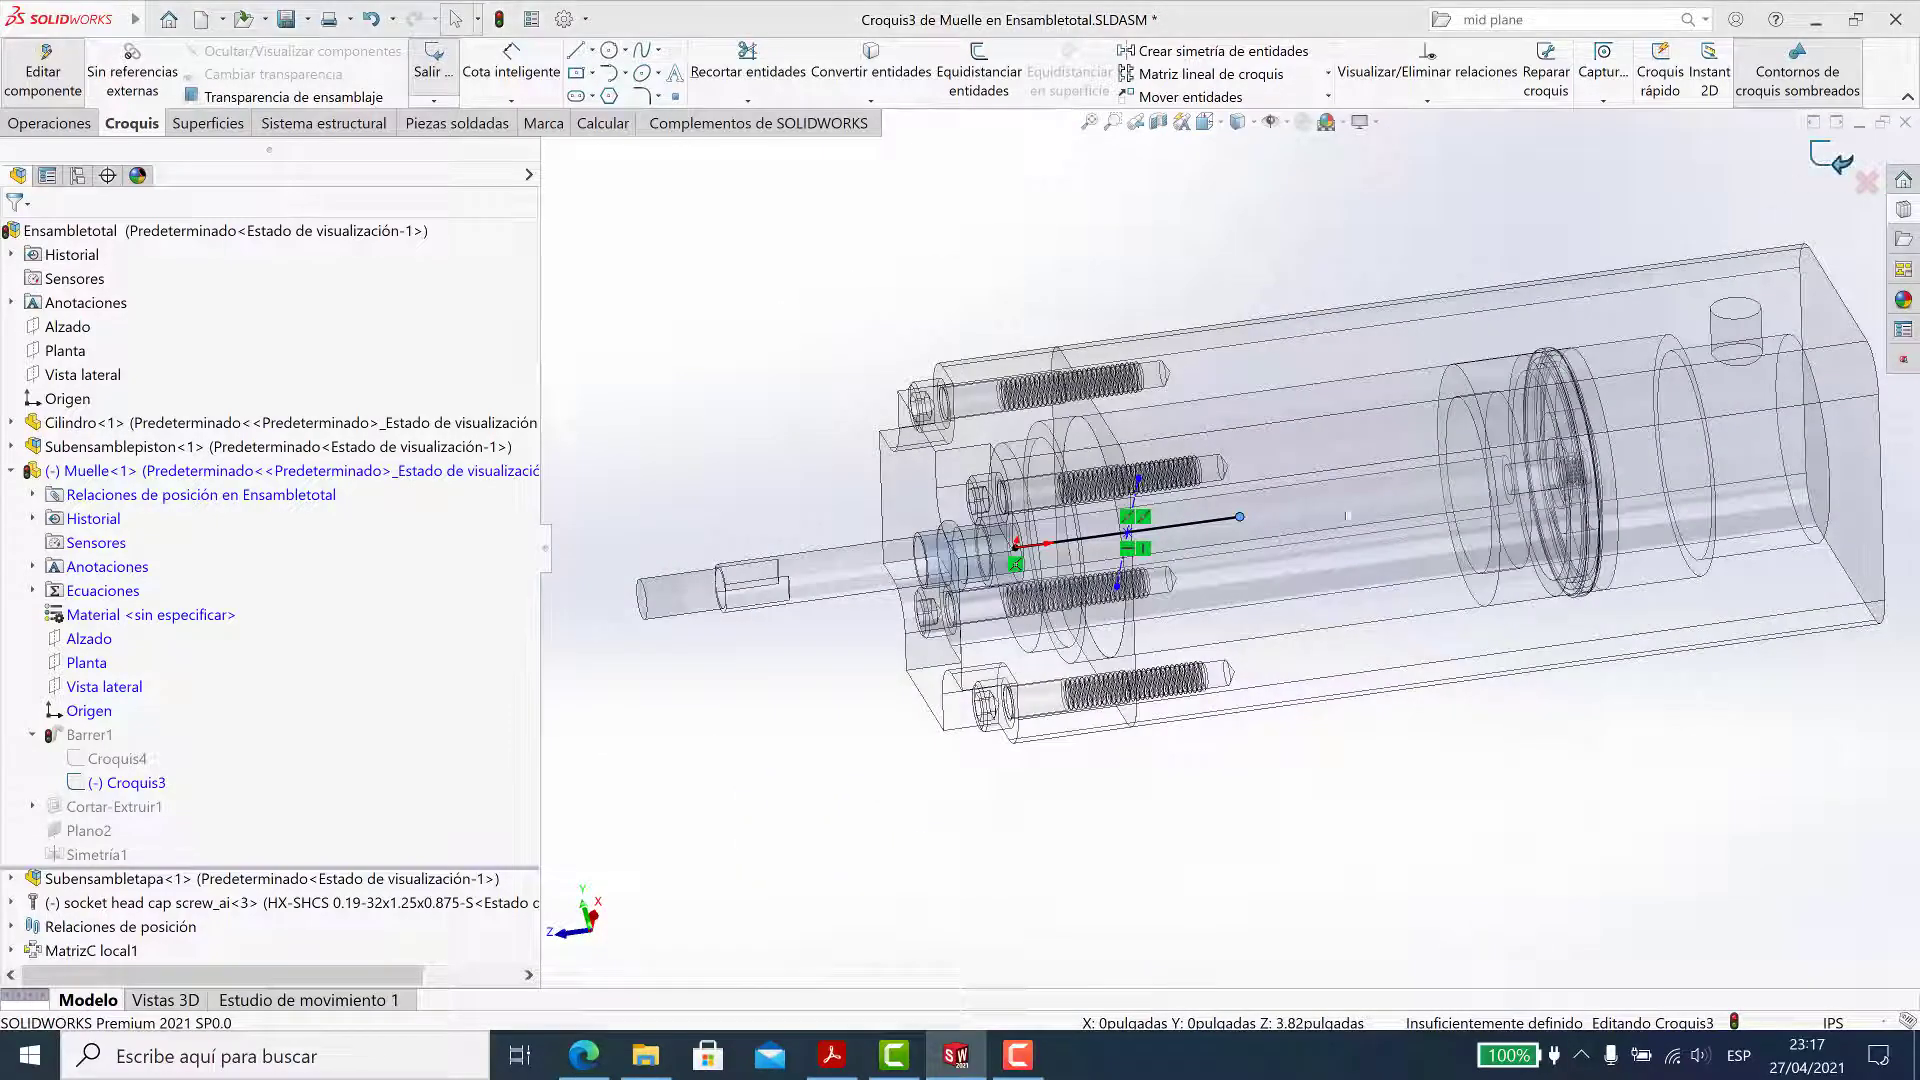
key("ctrl+b")
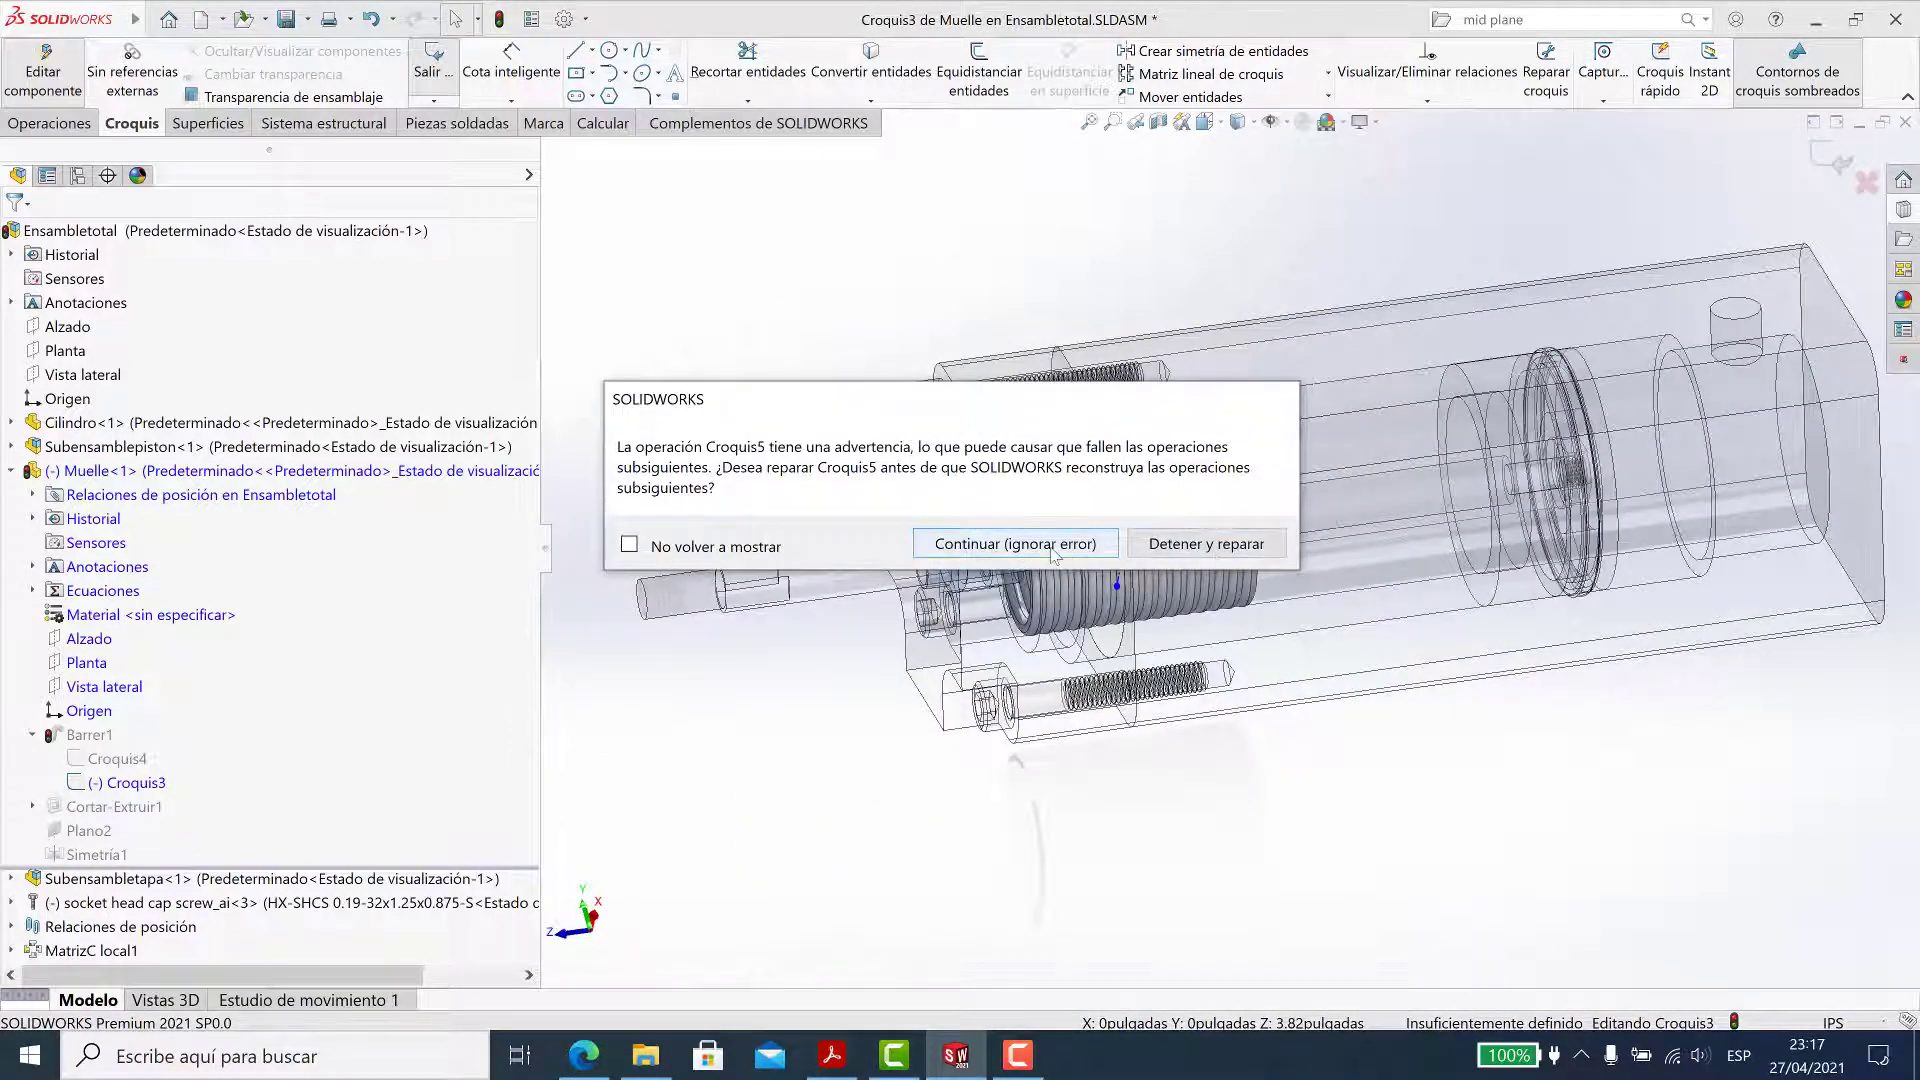
Stop and repair the rebuild, then drag Croquis3's path line upward and exit the sketch
left_click(1203, 552)
left_click(766, 203)
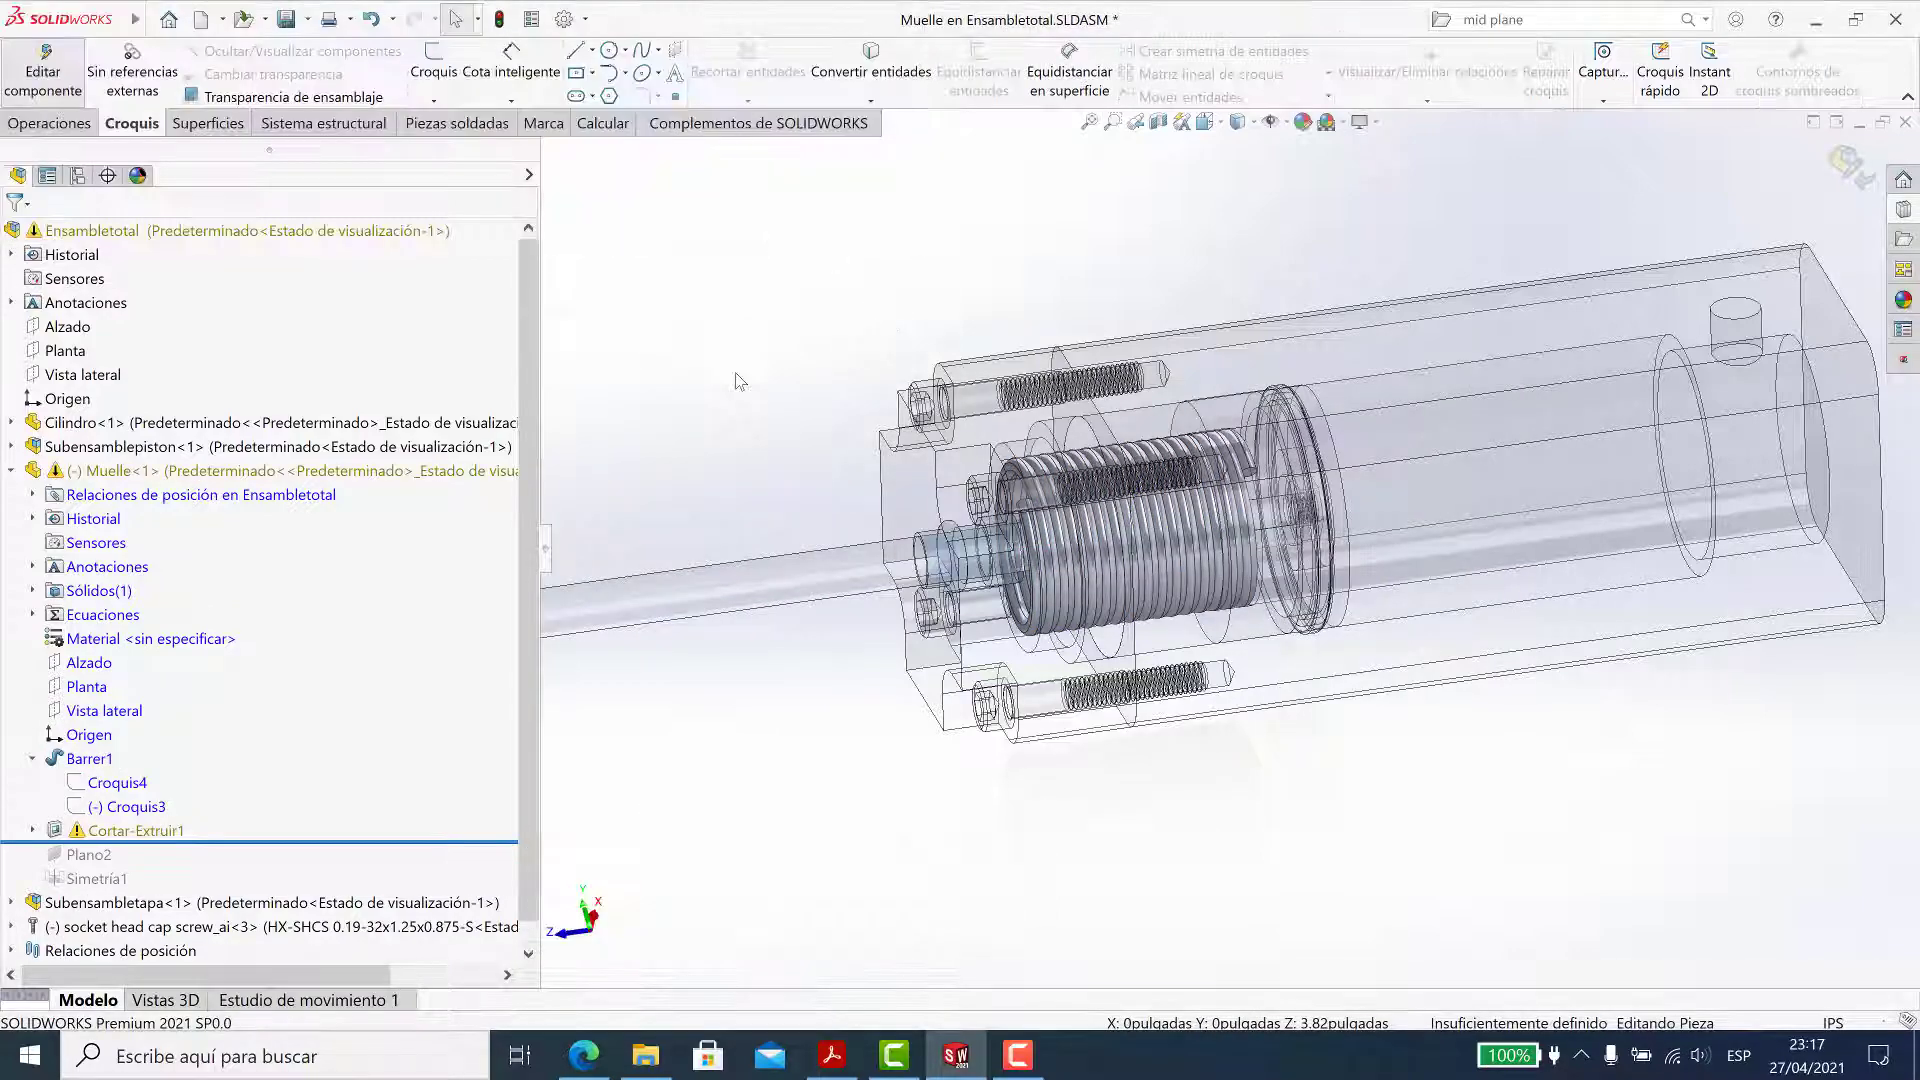
left_click(165, 830)
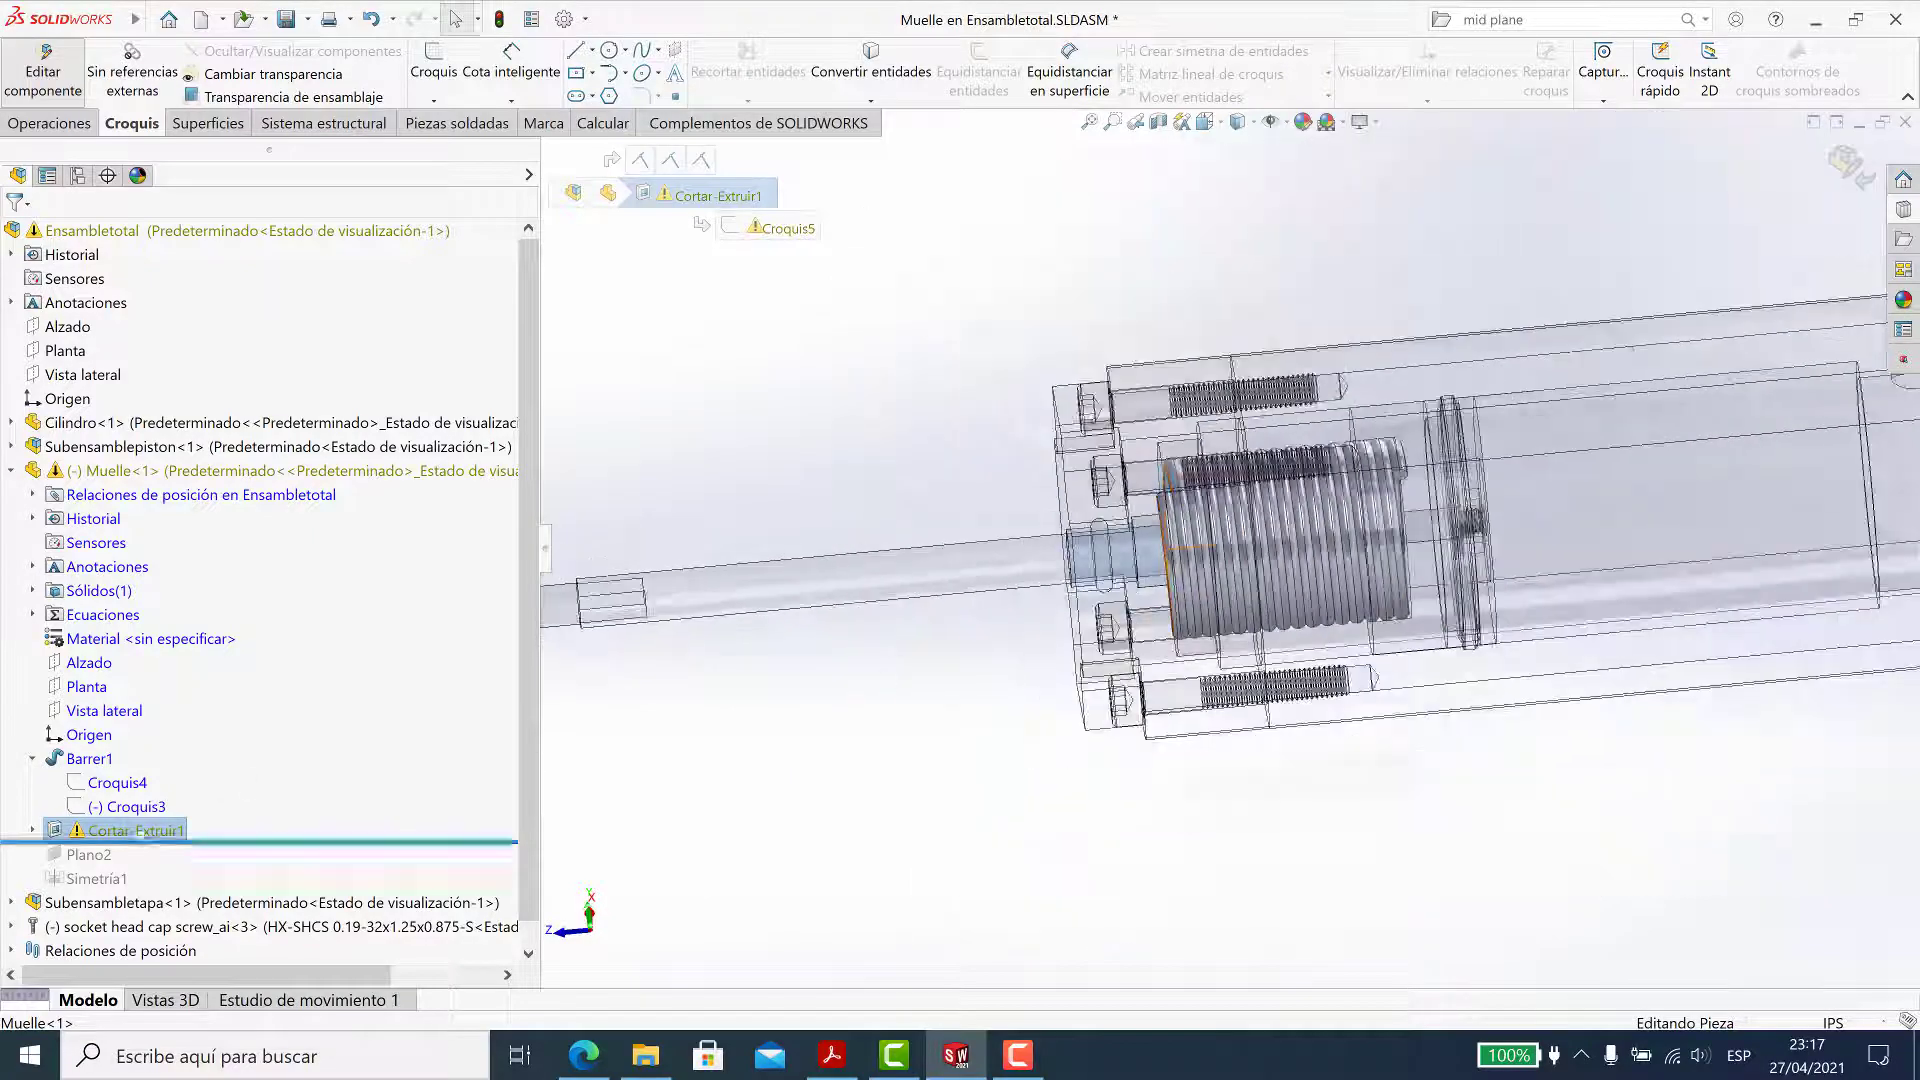
left_click(128, 806)
left_click(95, 771)
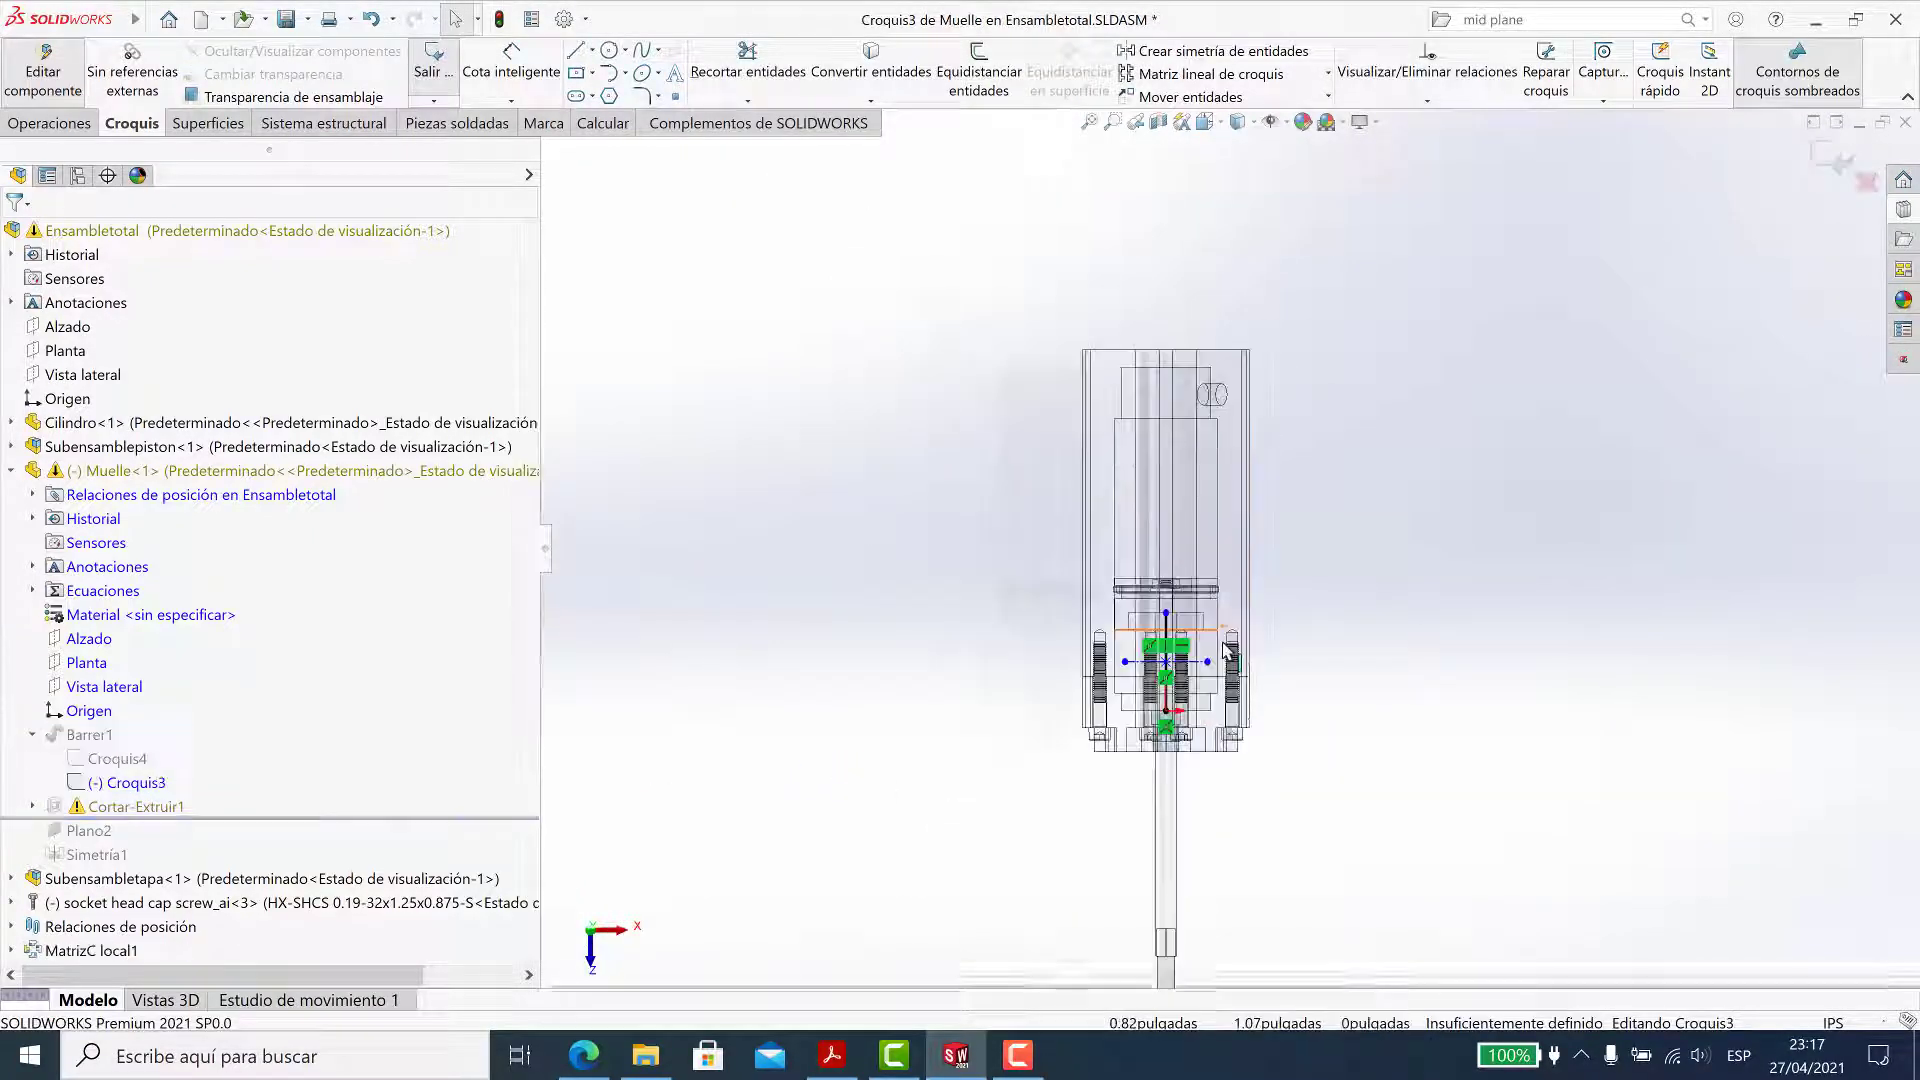
scroll(1228, 651, "down", 2)
left_click_drag(1155, 603, 1154, 399)
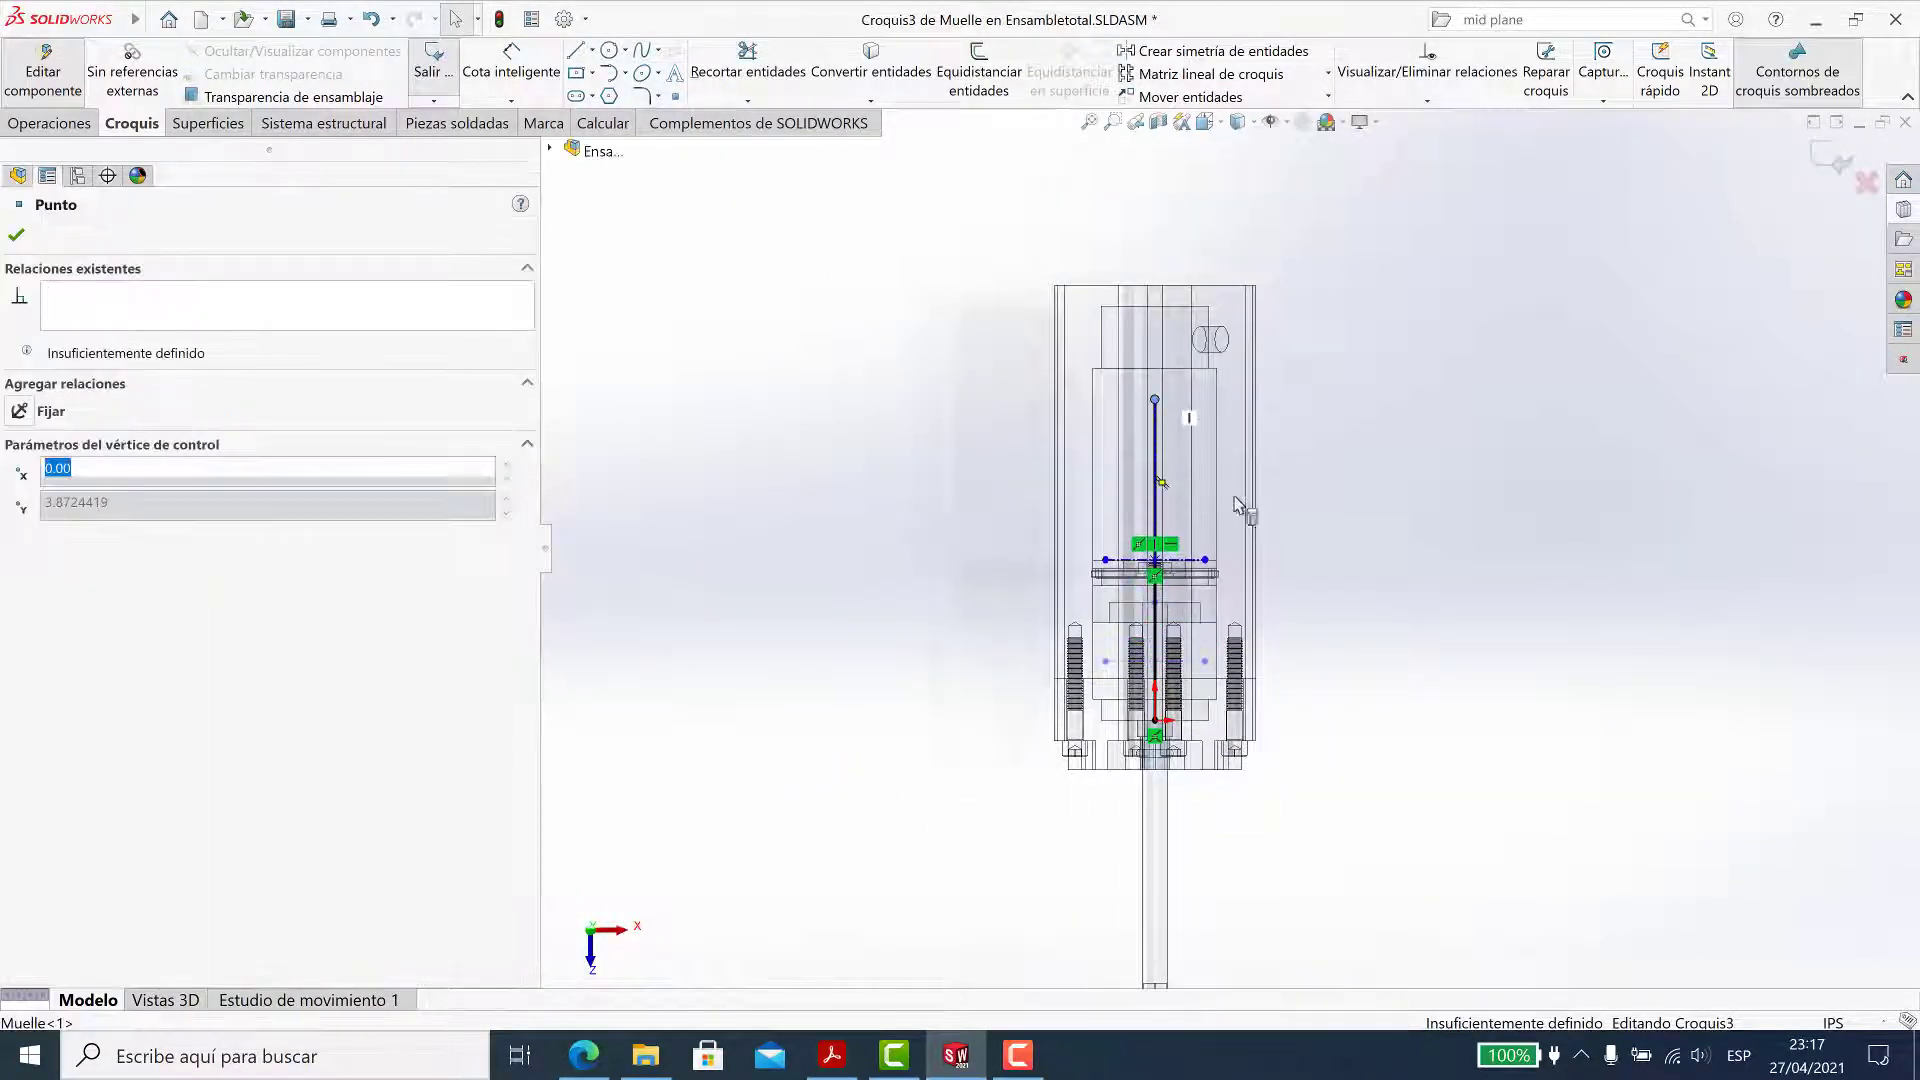
left_click(1831, 157)
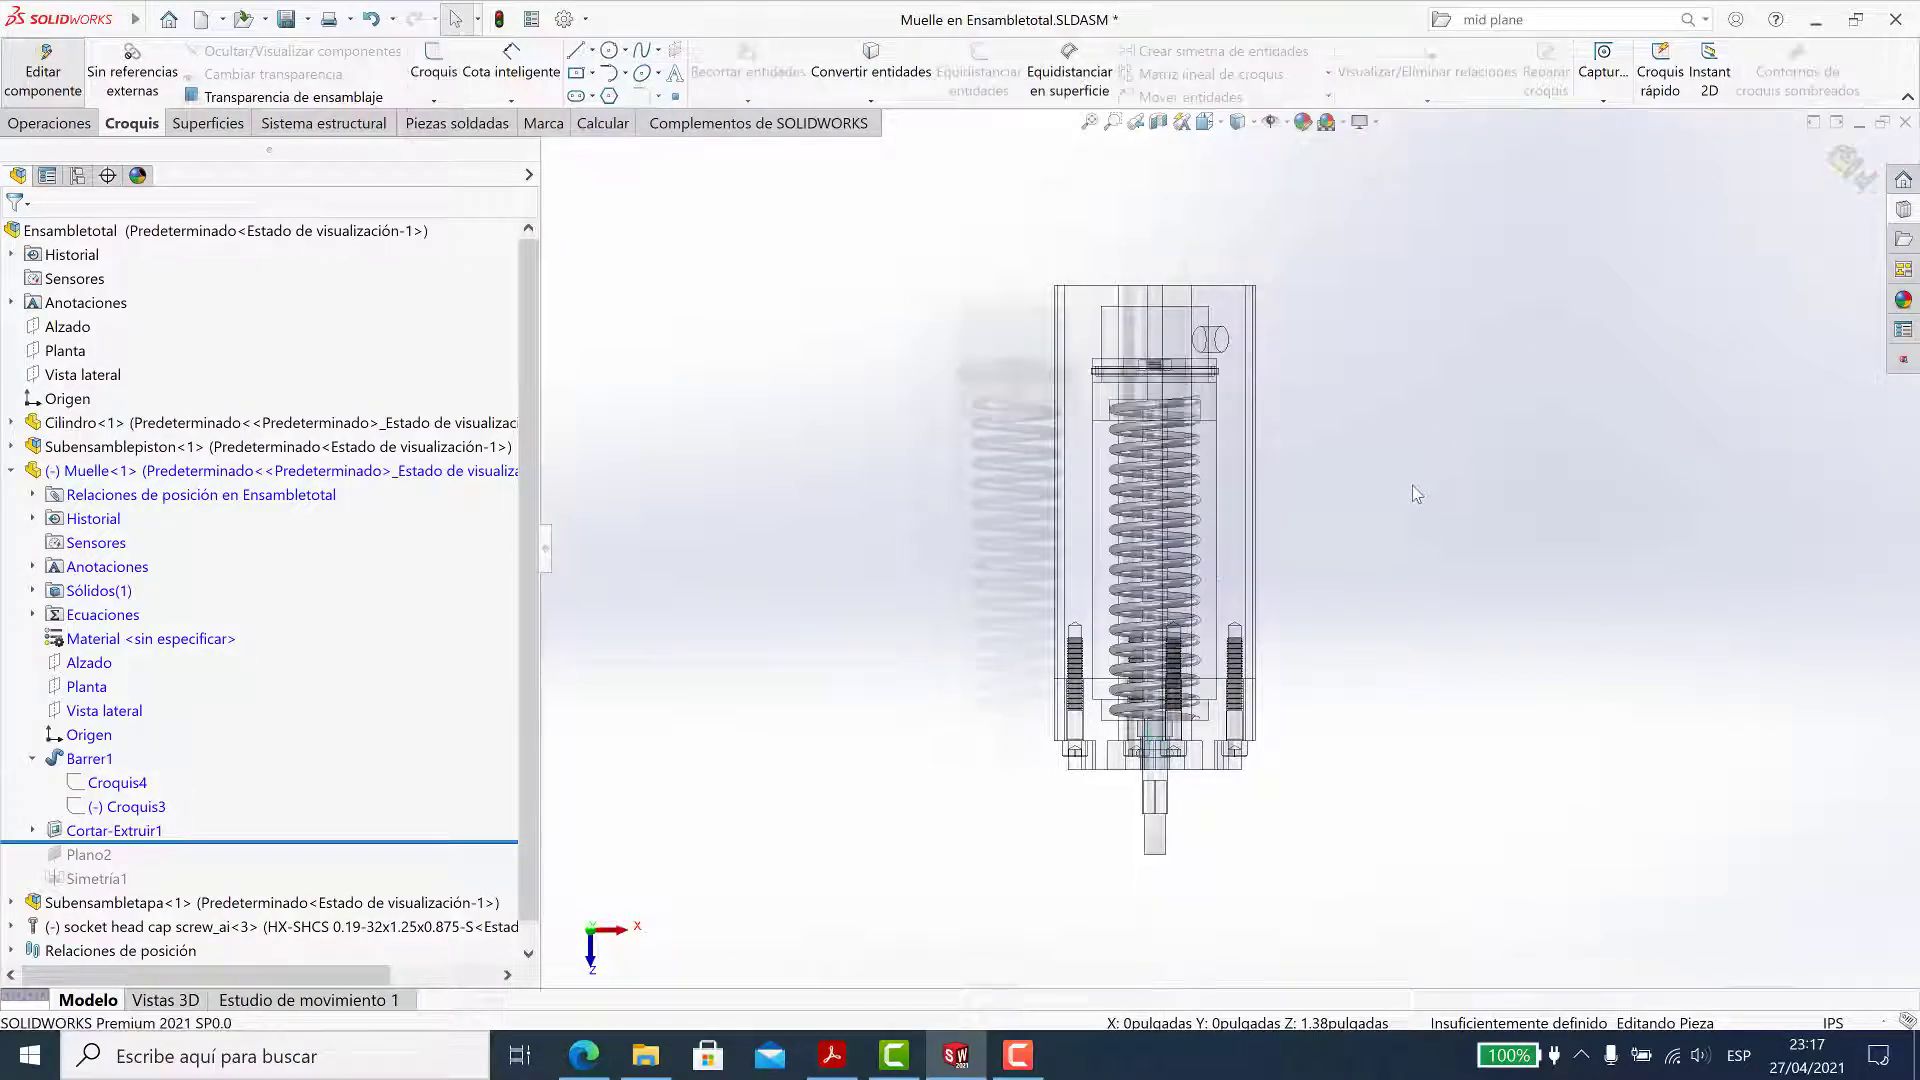
Orbit and zoom to check the longer spring, then exit Edit Component to Ensambletotal
middle_click_drag(1126, 605, 1051, 600)
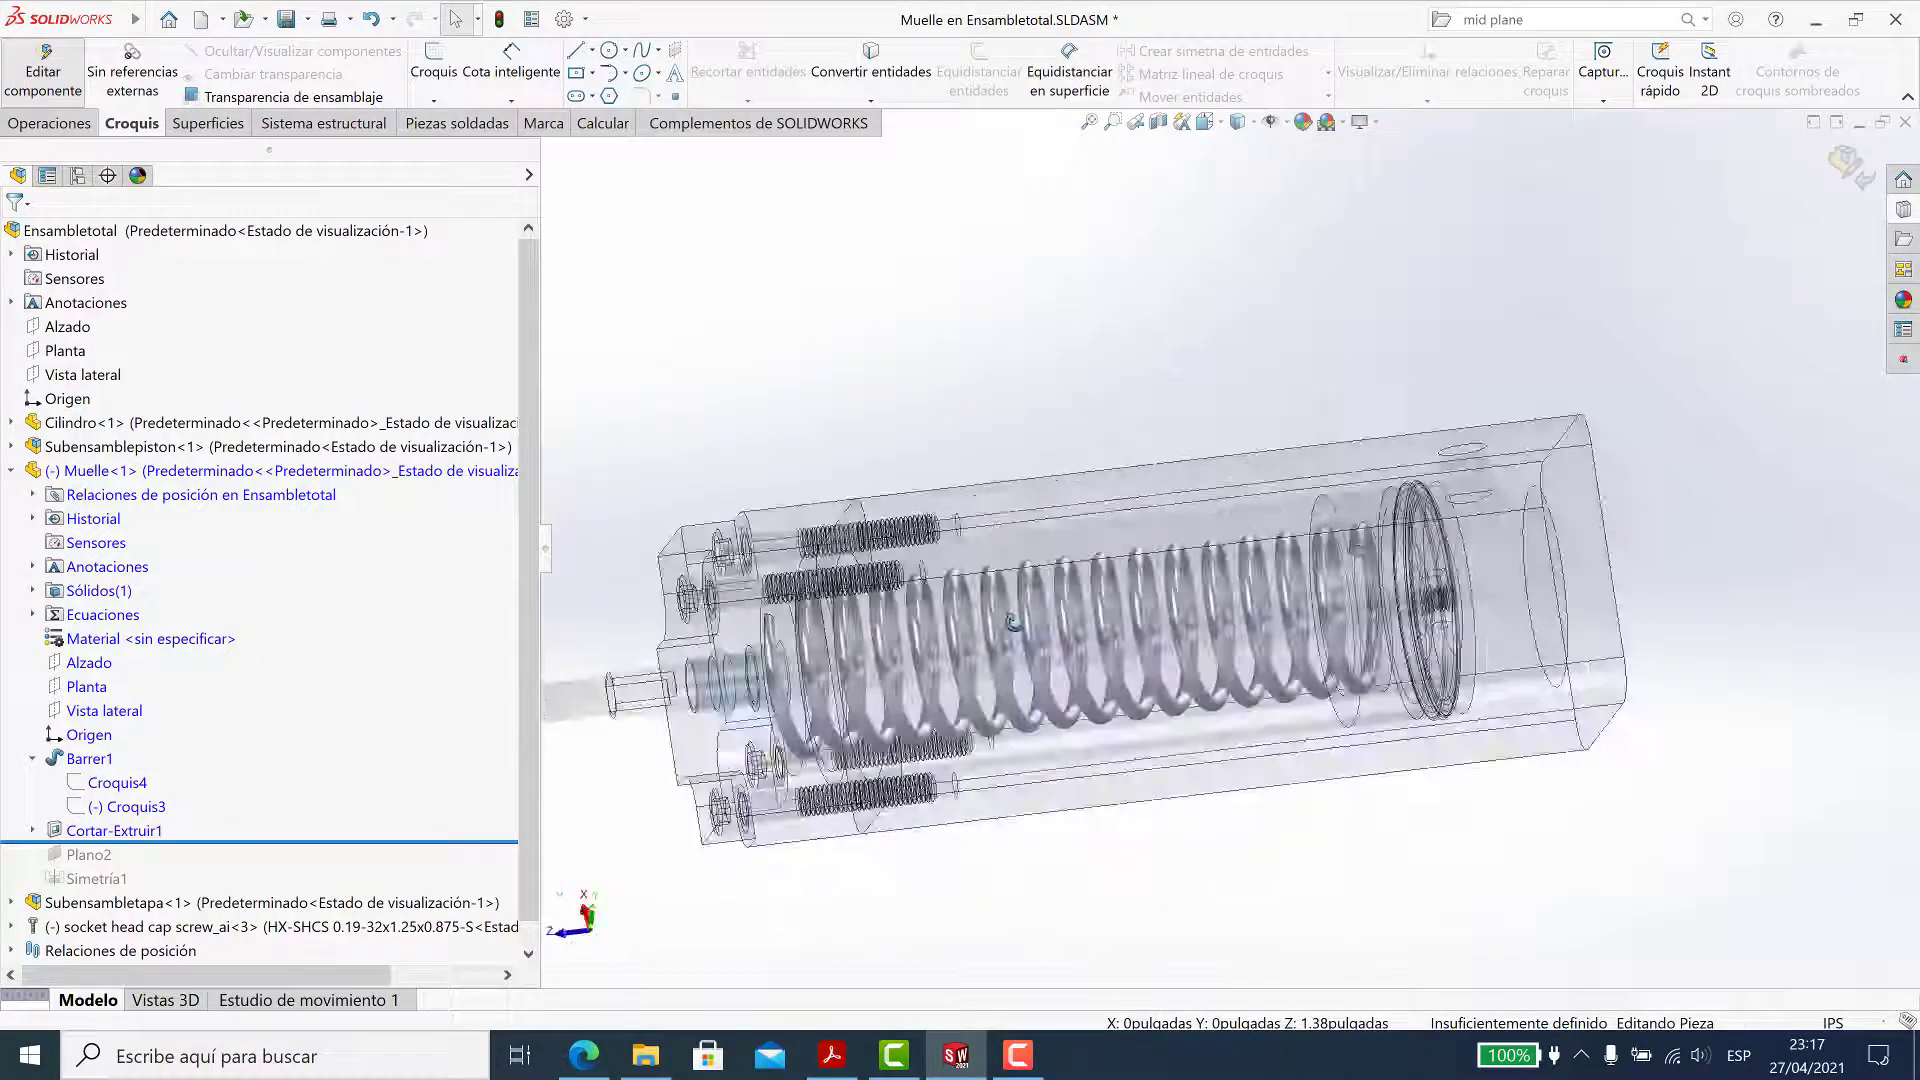
scroll(1410, 630, "down", 3)
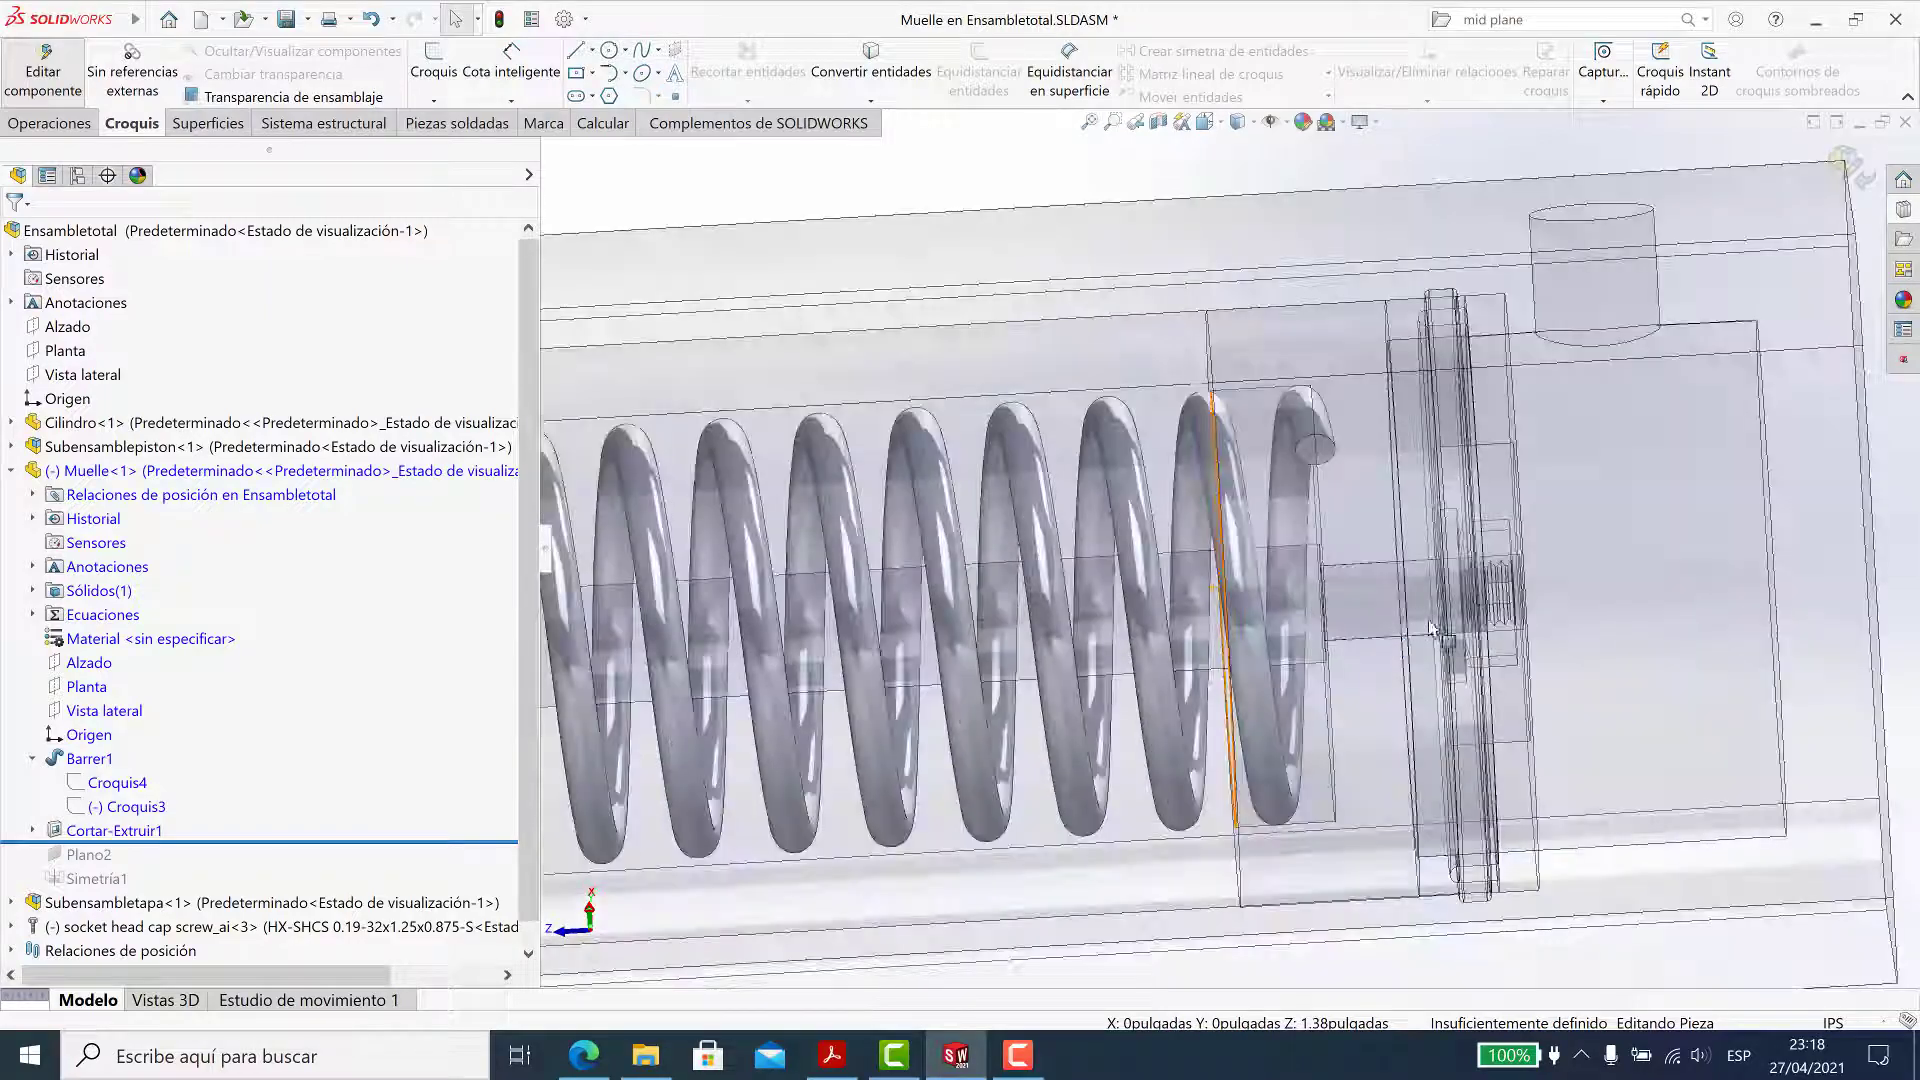
scroll(1409, 630, "down", 2)
scroll(1410, 630, "down", 2)
scroll(860, 590, "up", 3)
scroll(860, 590, "up", 5)
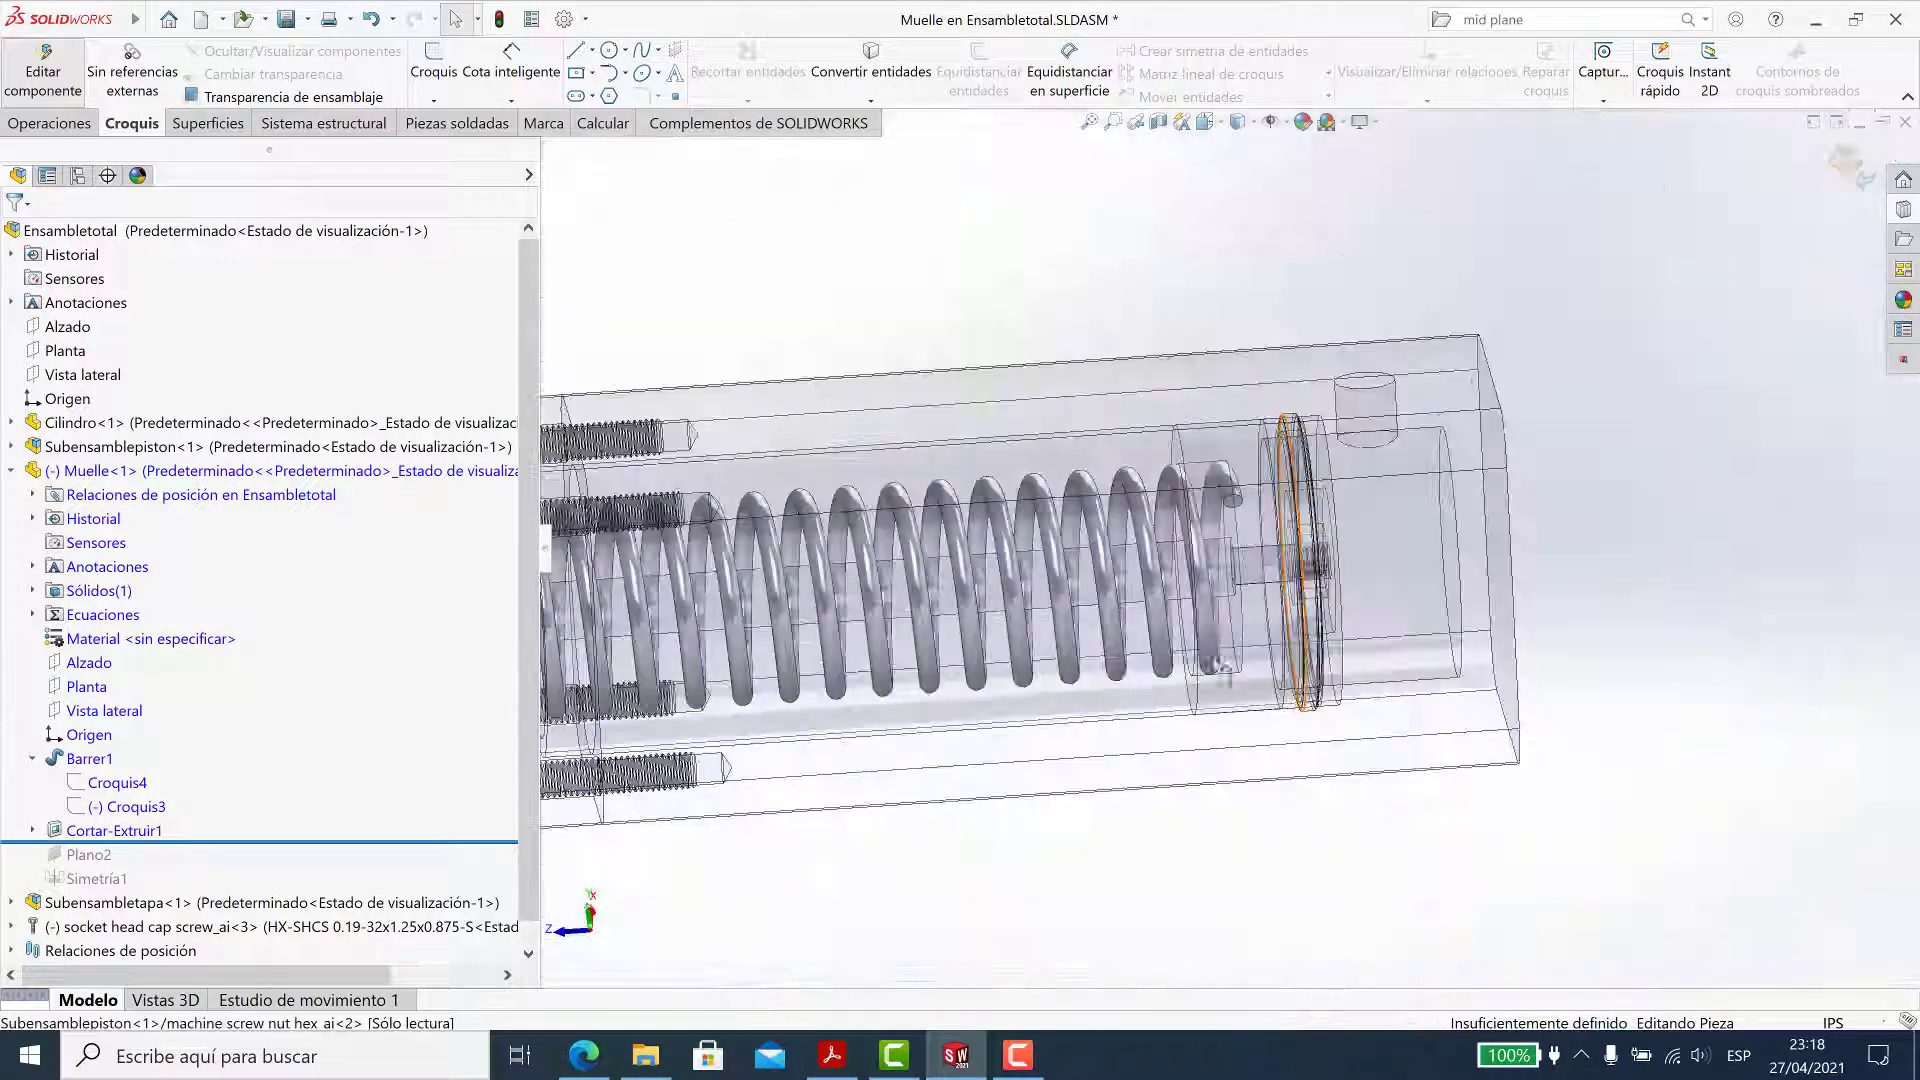
scroll(860, 590, "down", 2)
scroll(890, 605, "down", 2)
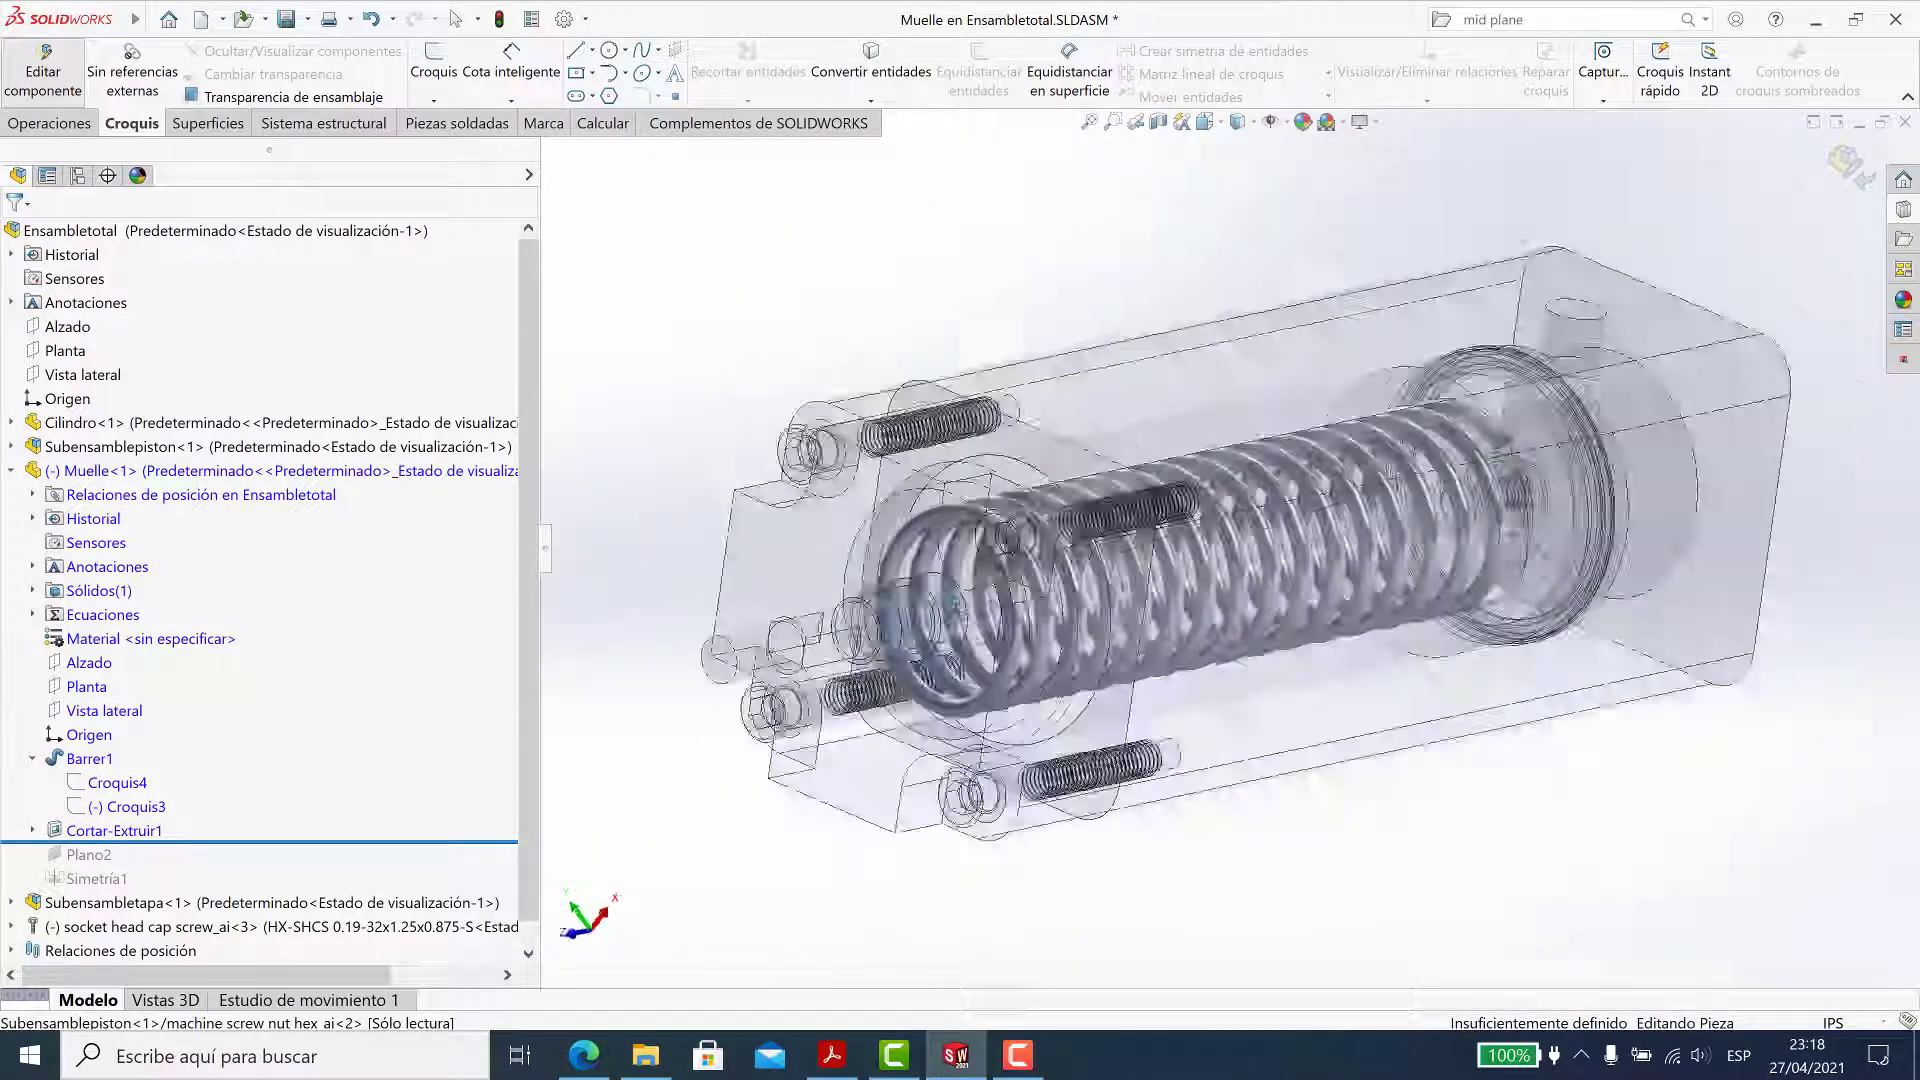
scroll(925, 625, "up", 1)
left_click(1850, 166)
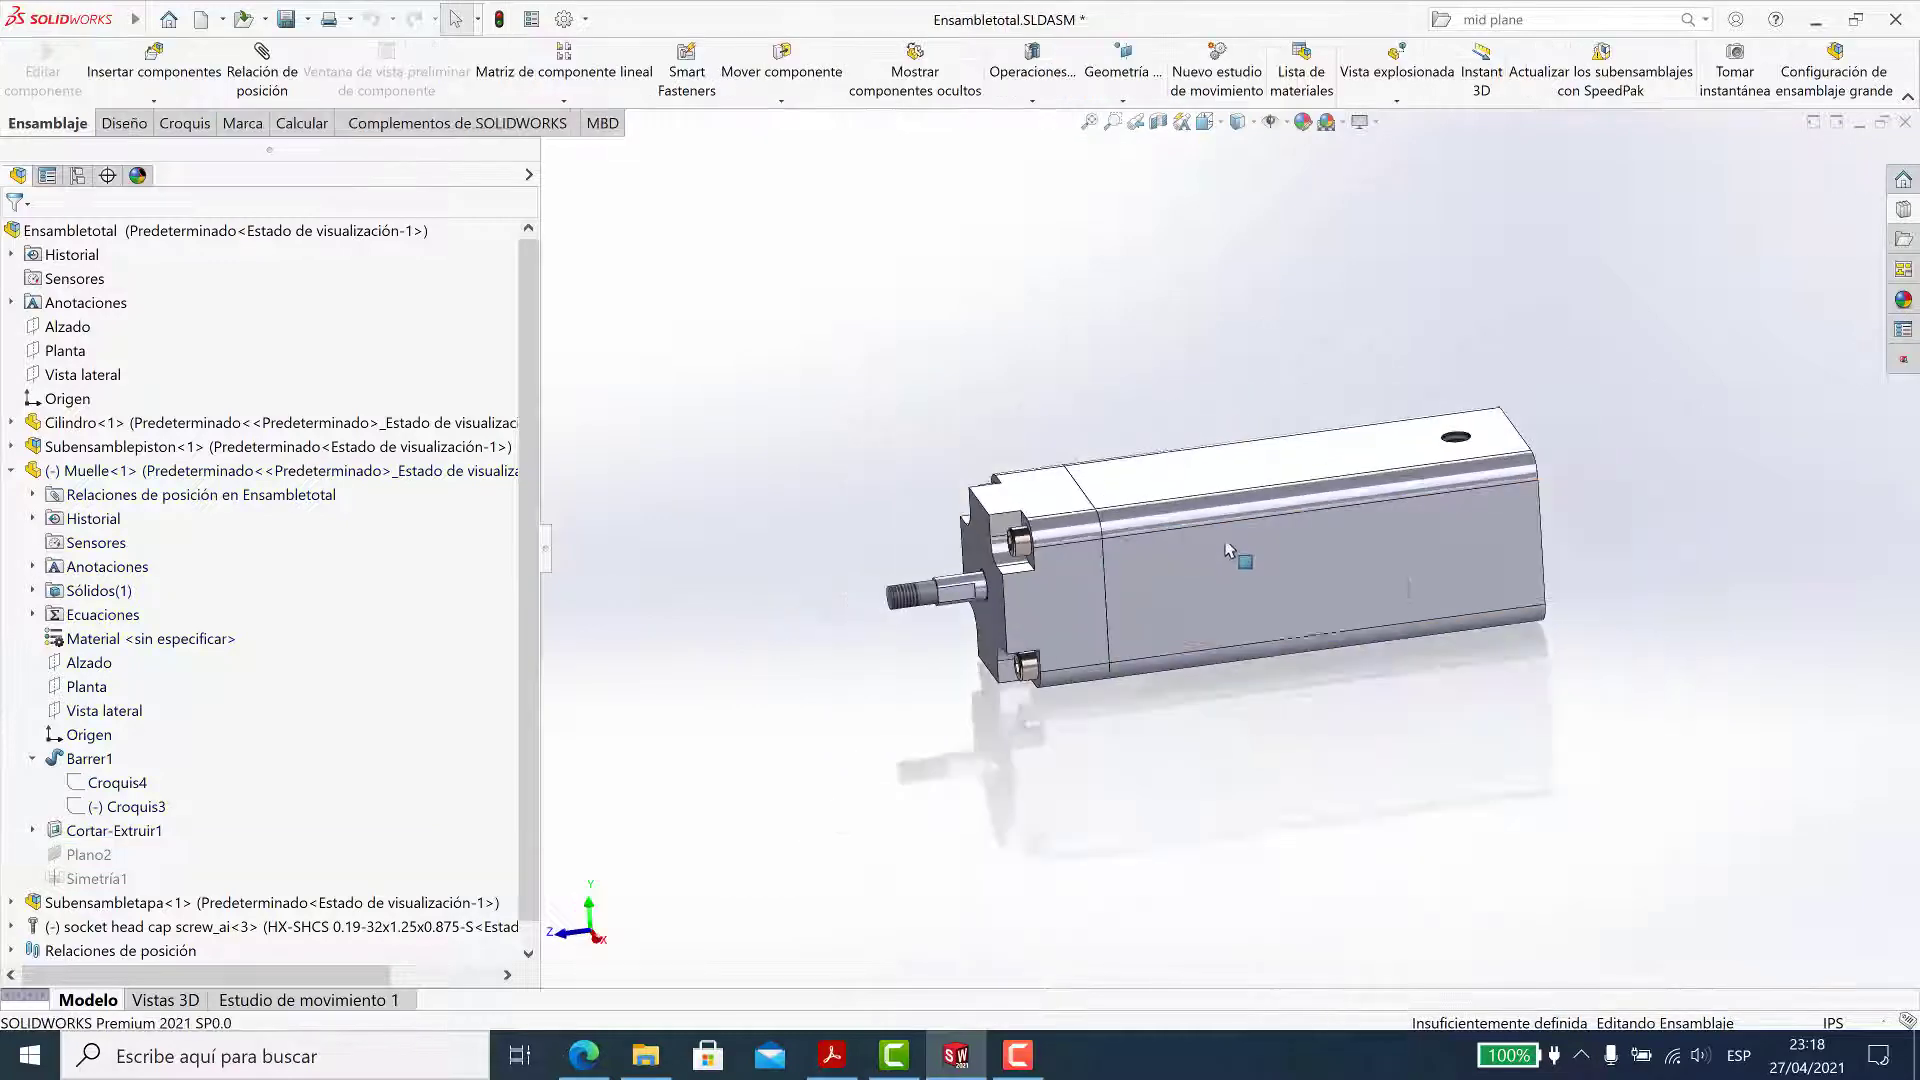
Section the assembly along Vista lateral and zoom around the cut to check the spring in the bore
left_click(1205, 122)
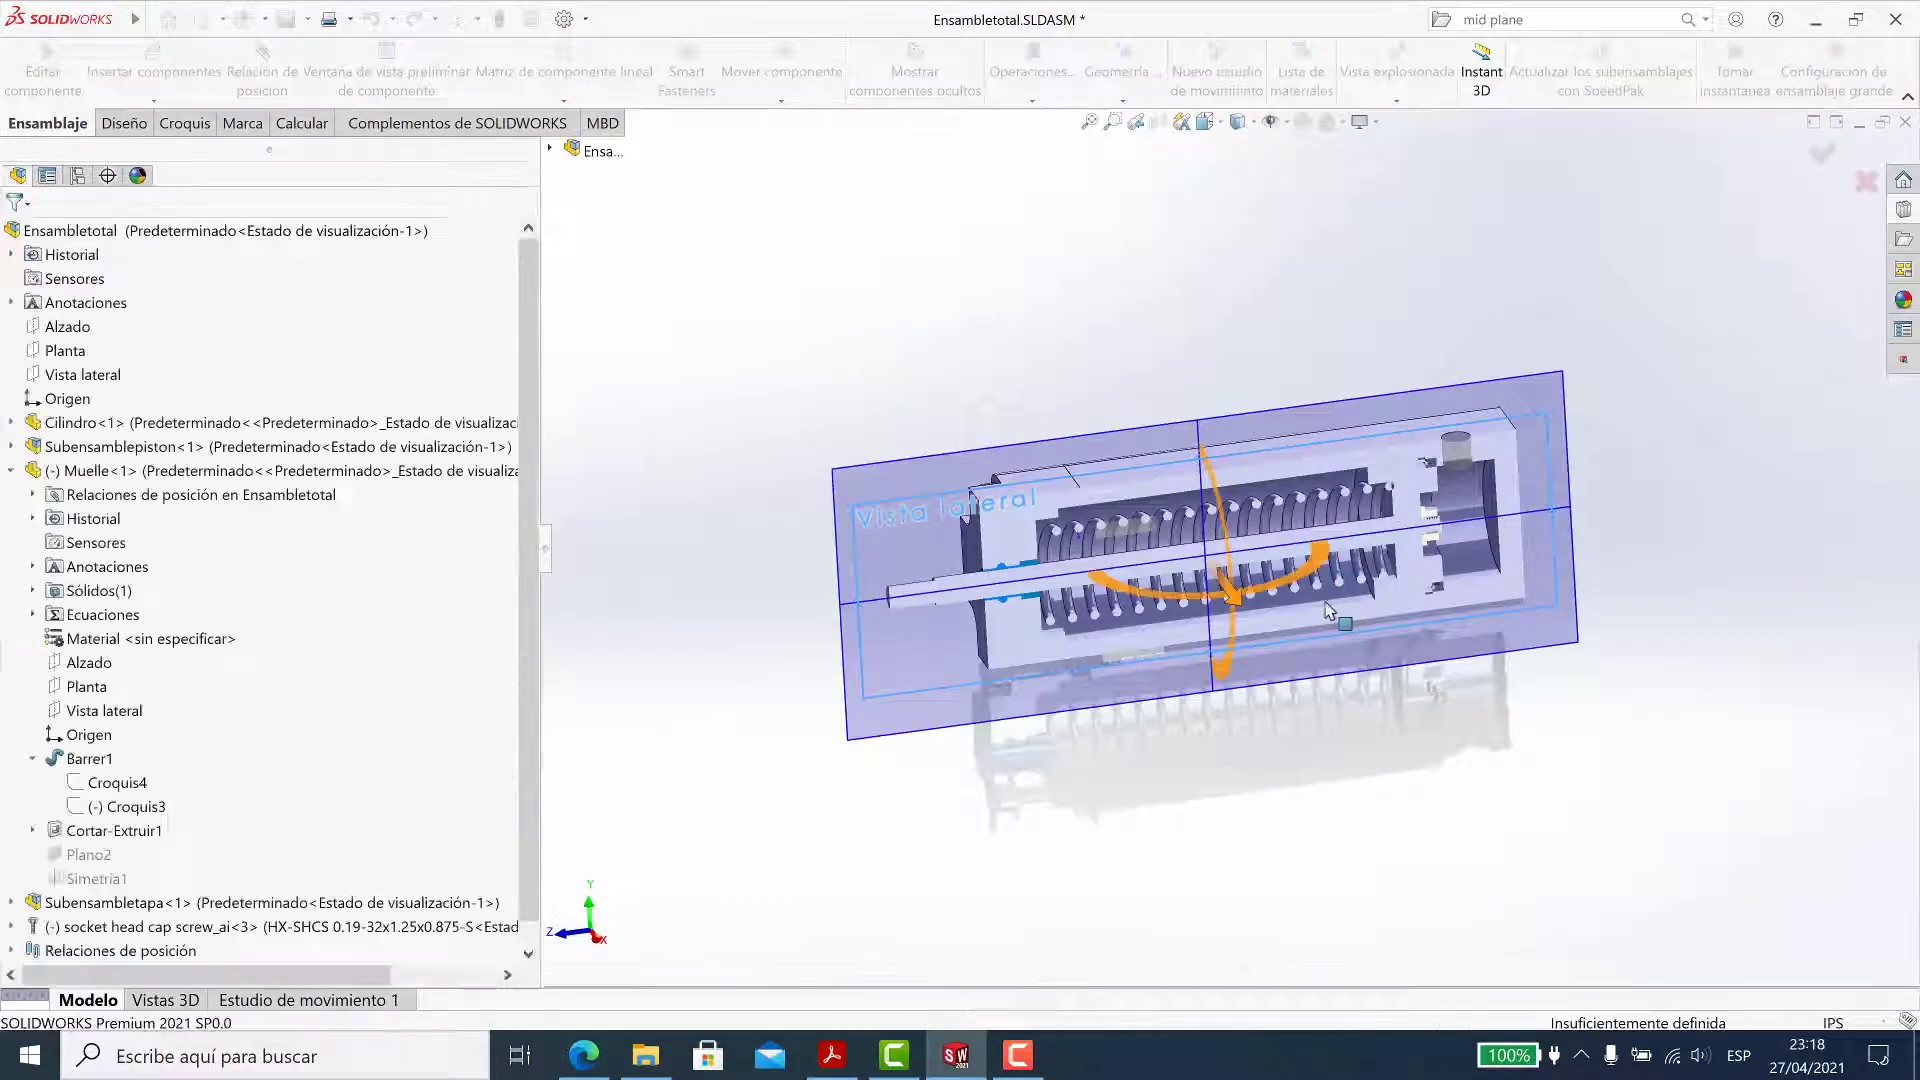
key("Return")
key("ctrl+4")
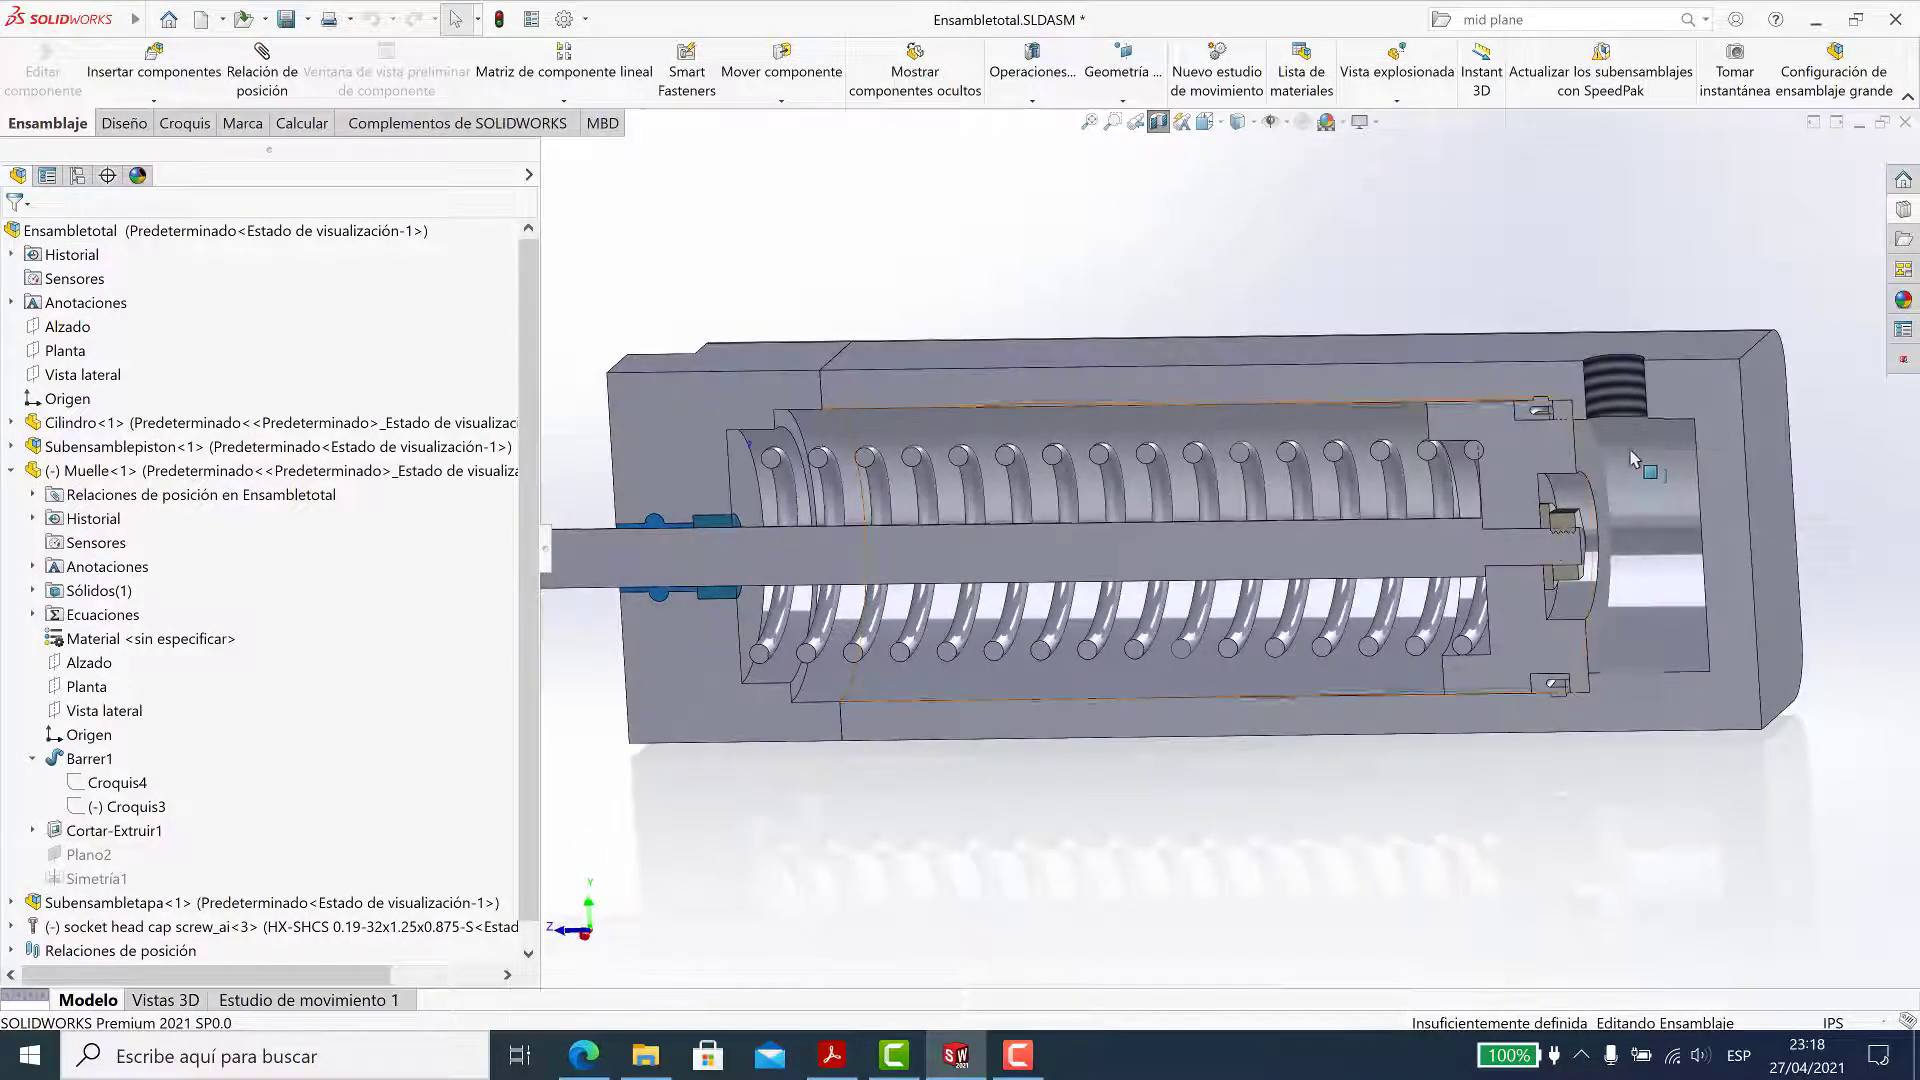
scroll(1425, 495, "down", 2)
scroll(1425, 495, "down", 2)
scroll(1425, 495, "up", 3)
scroll(1424, 494, "up", 3)
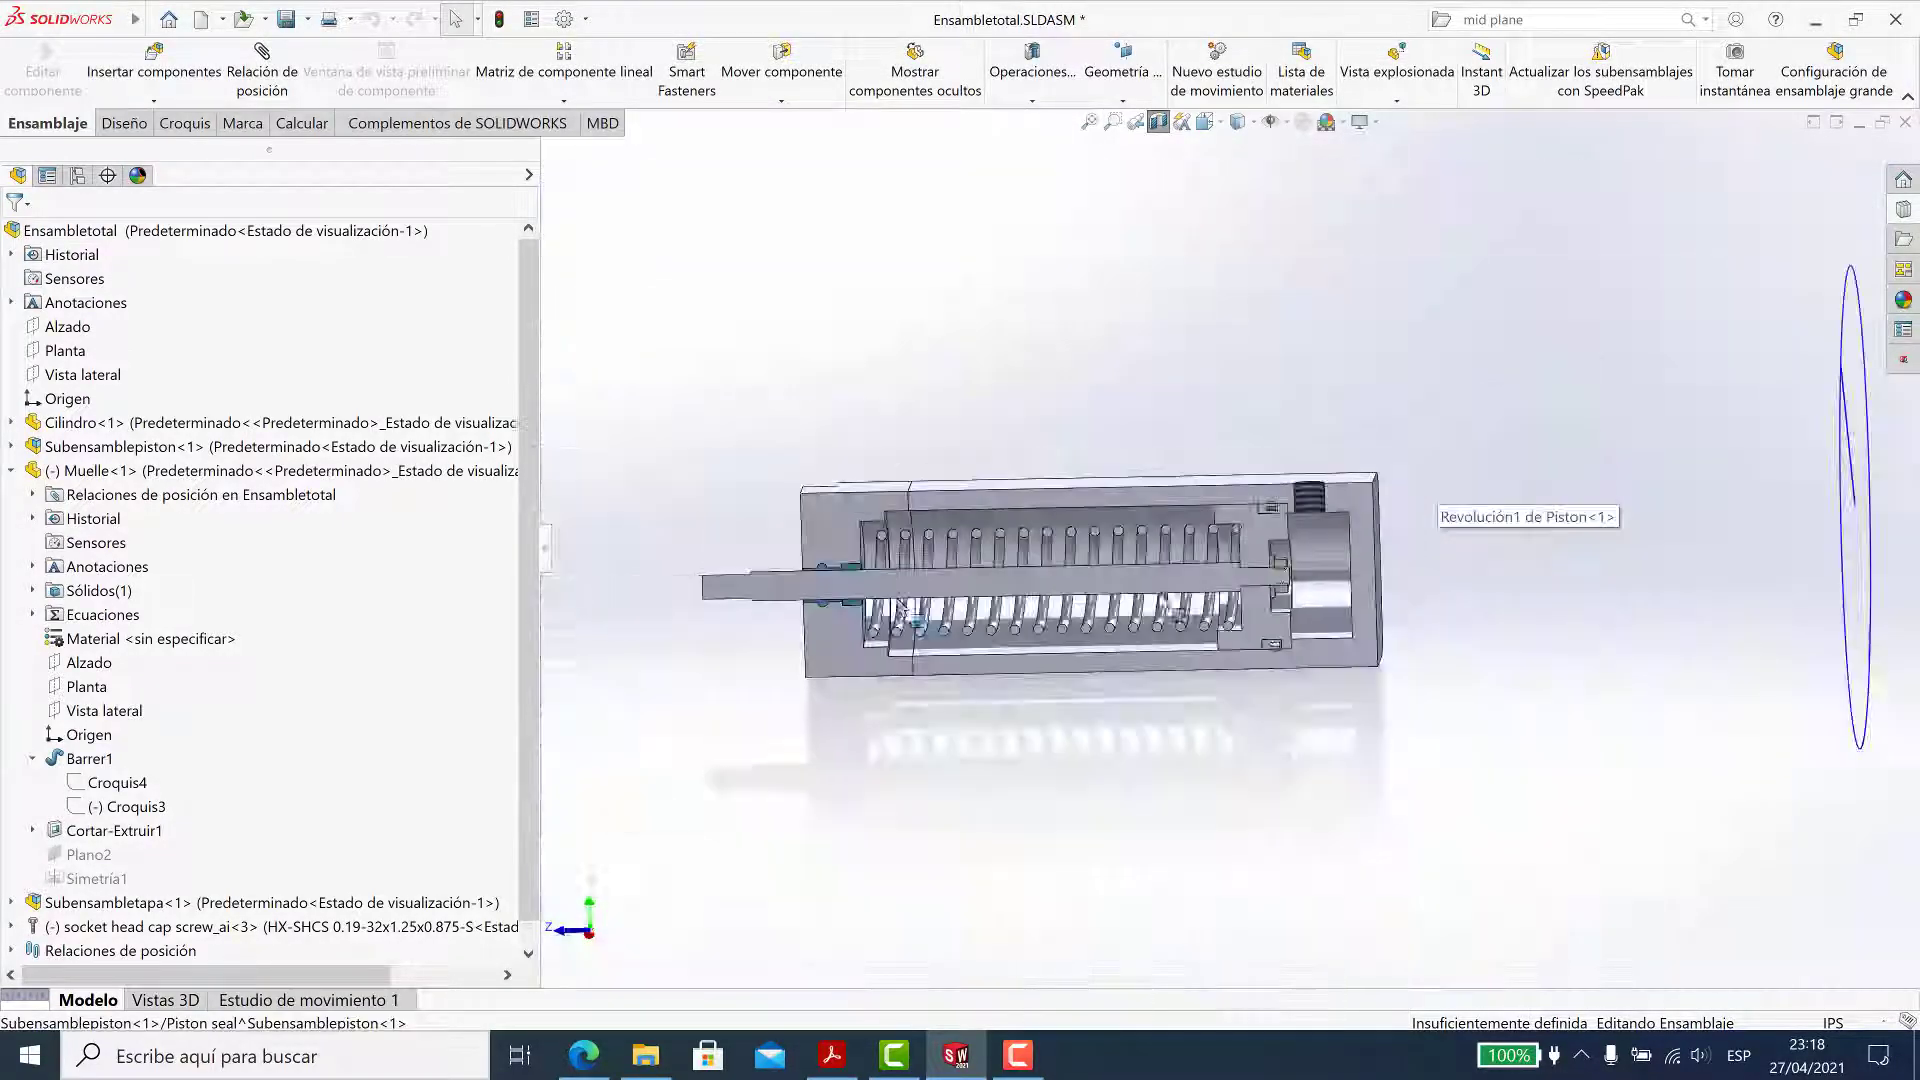
scroll(900, 605, "down", 4)
scroll(1099, 552, "up", 2)
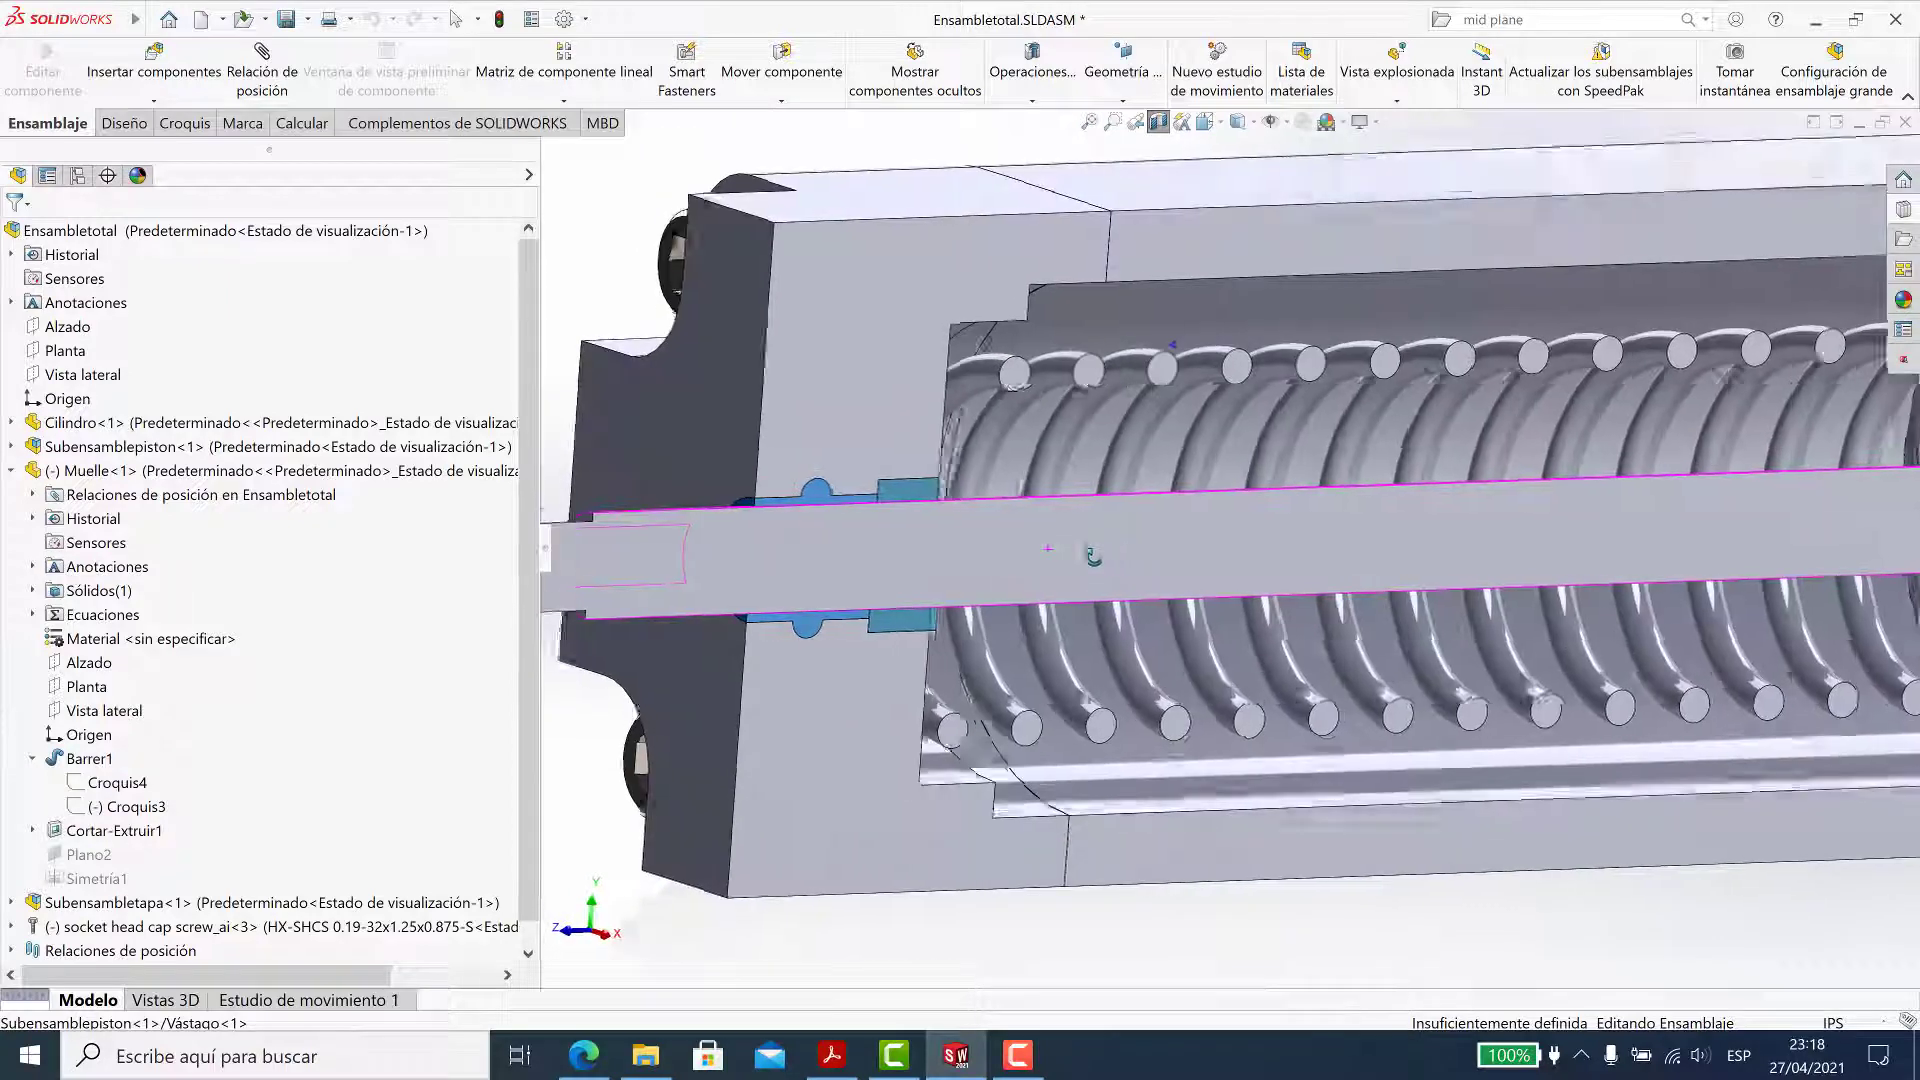
scroll(1100, 553, "up", 3)
scroll(1150, 550, "up", 3)
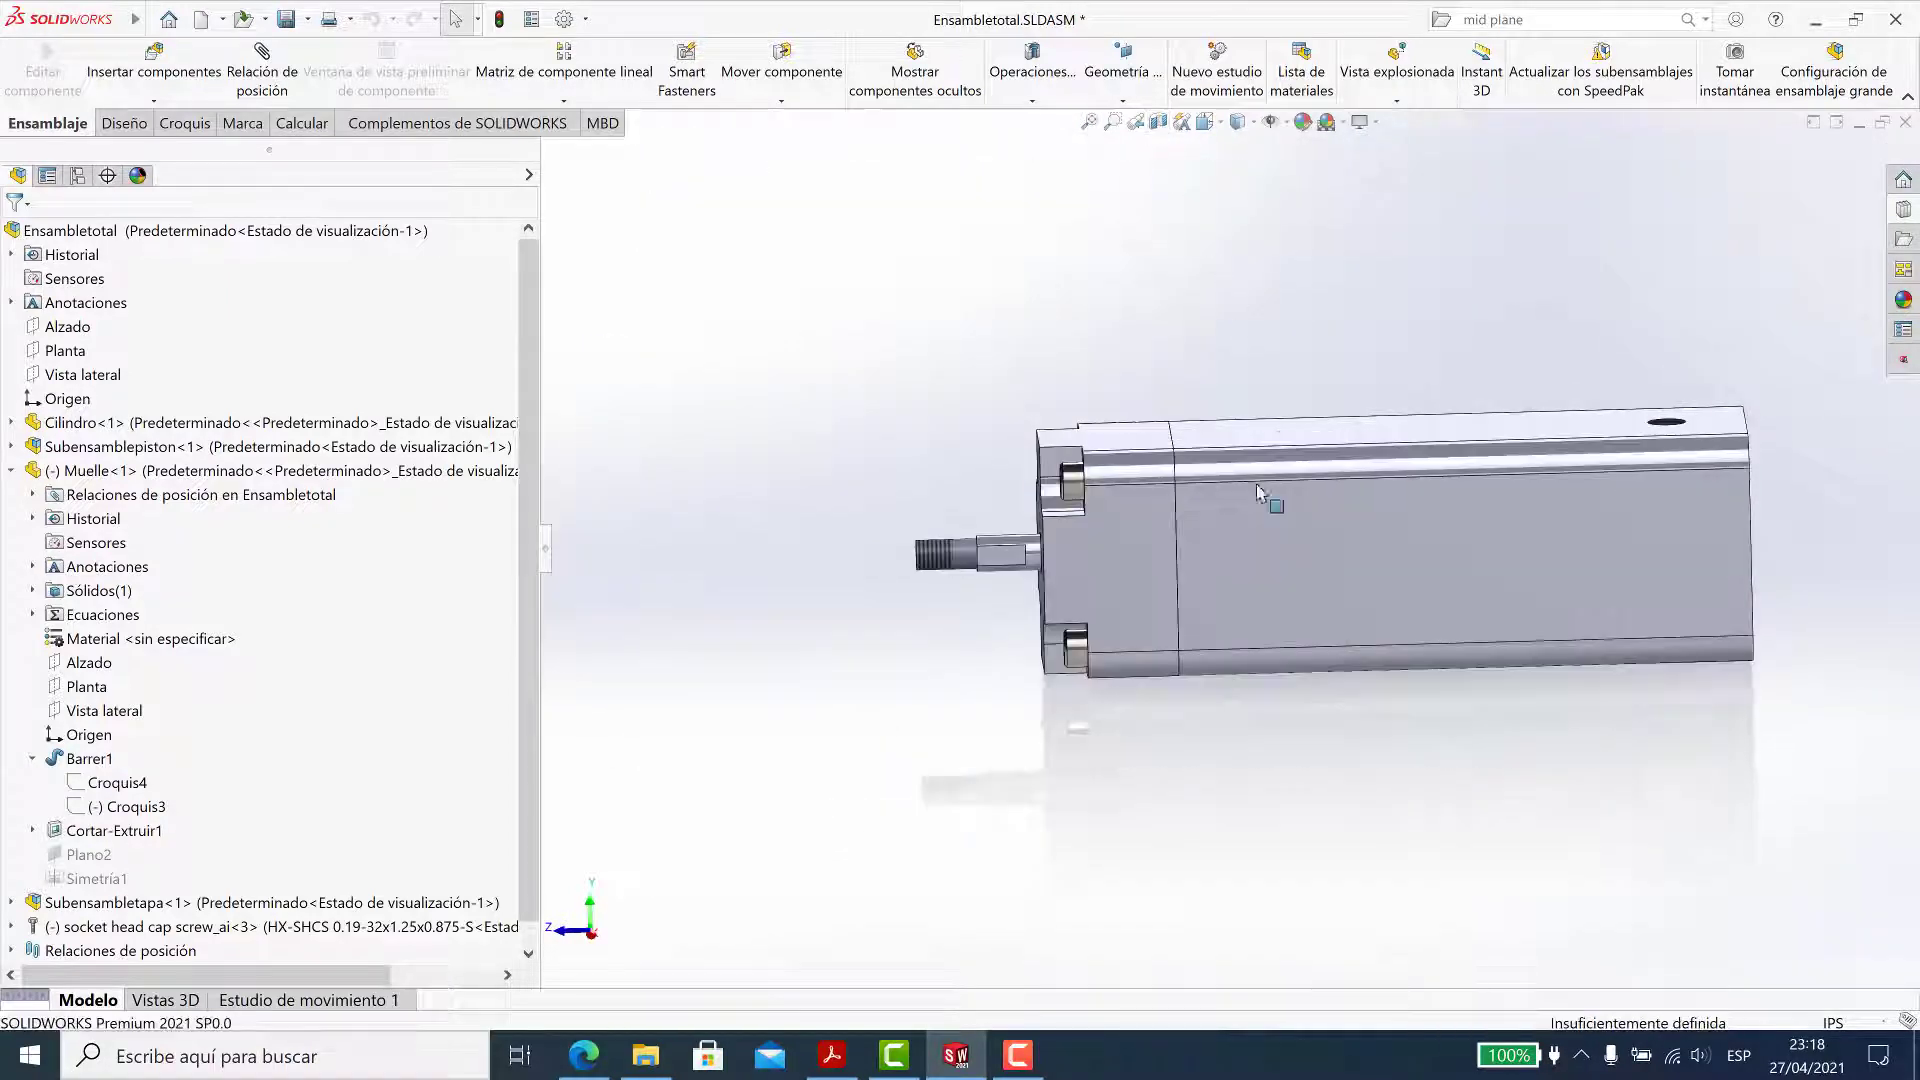
Clear the cylinder selection and select the Tapa end cap to reveal the spring
left_click(1361, 387)
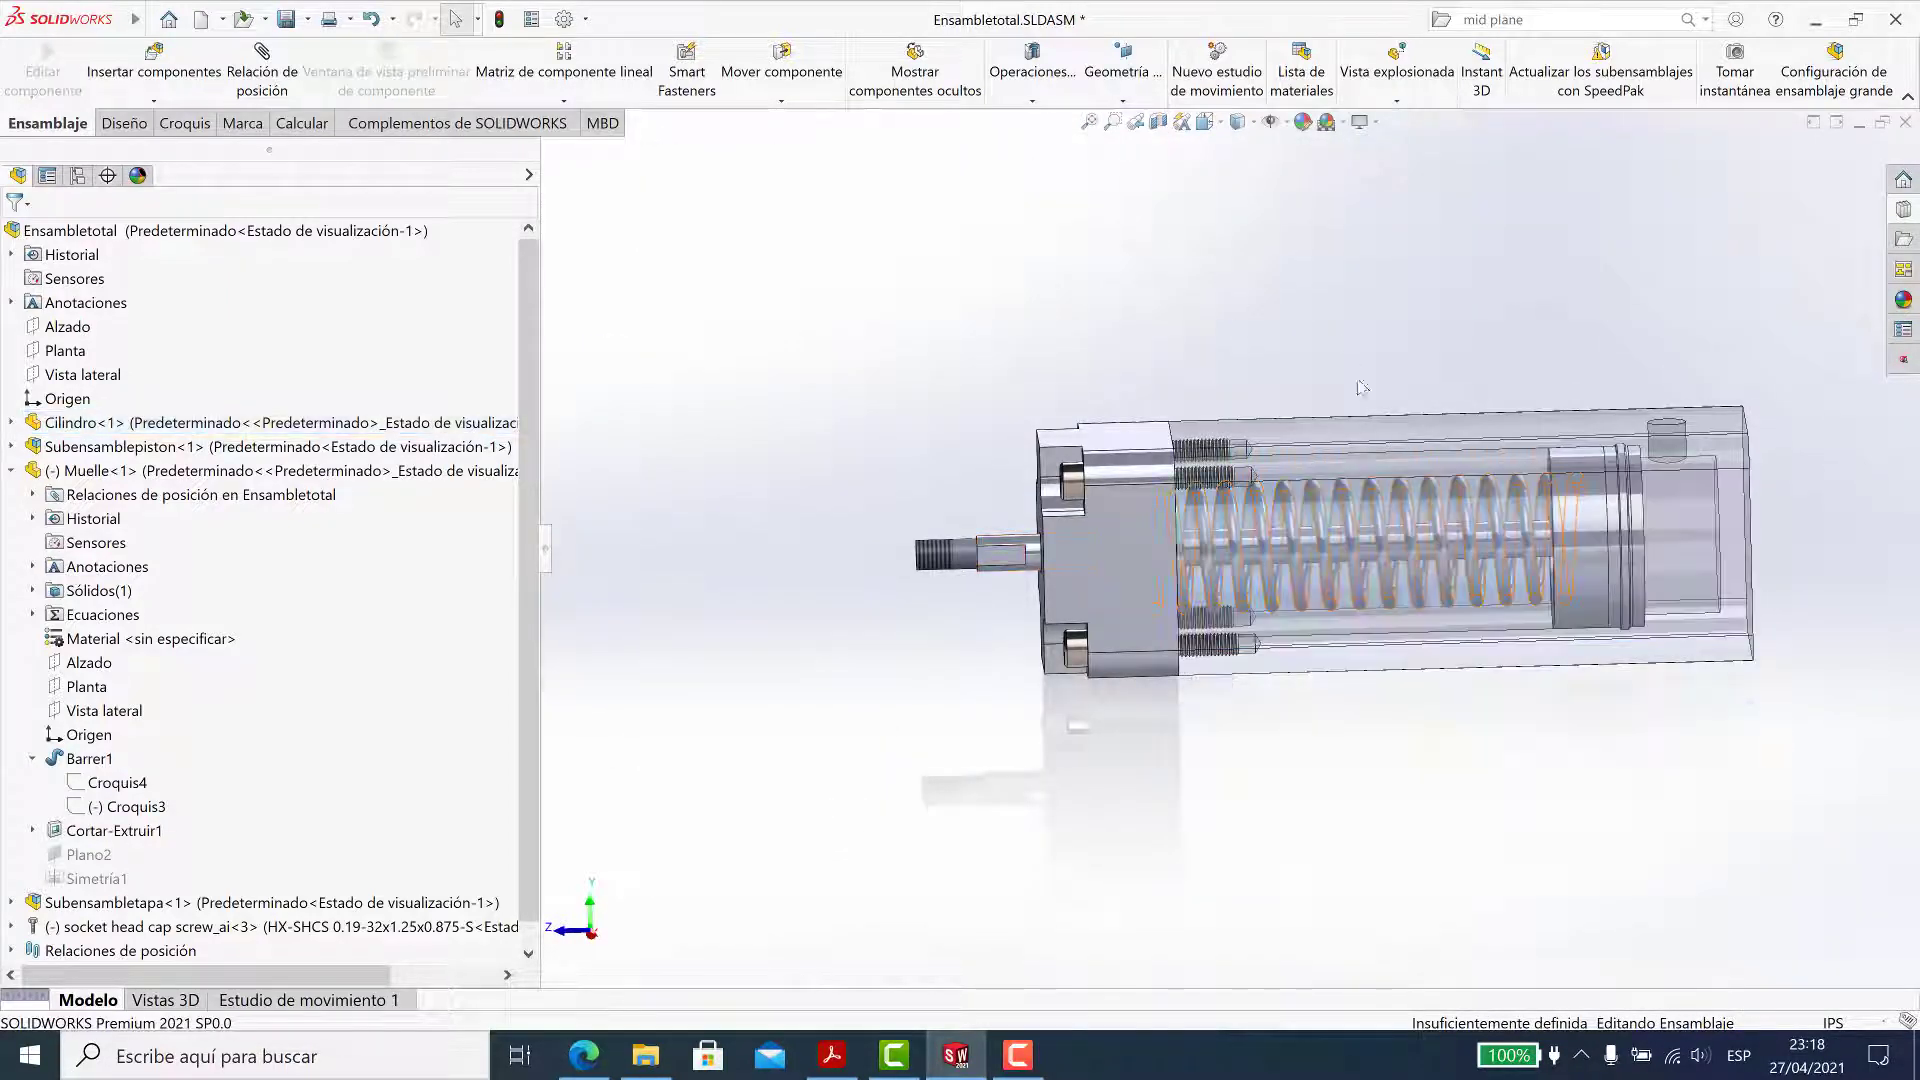
left_click(1000, 573)
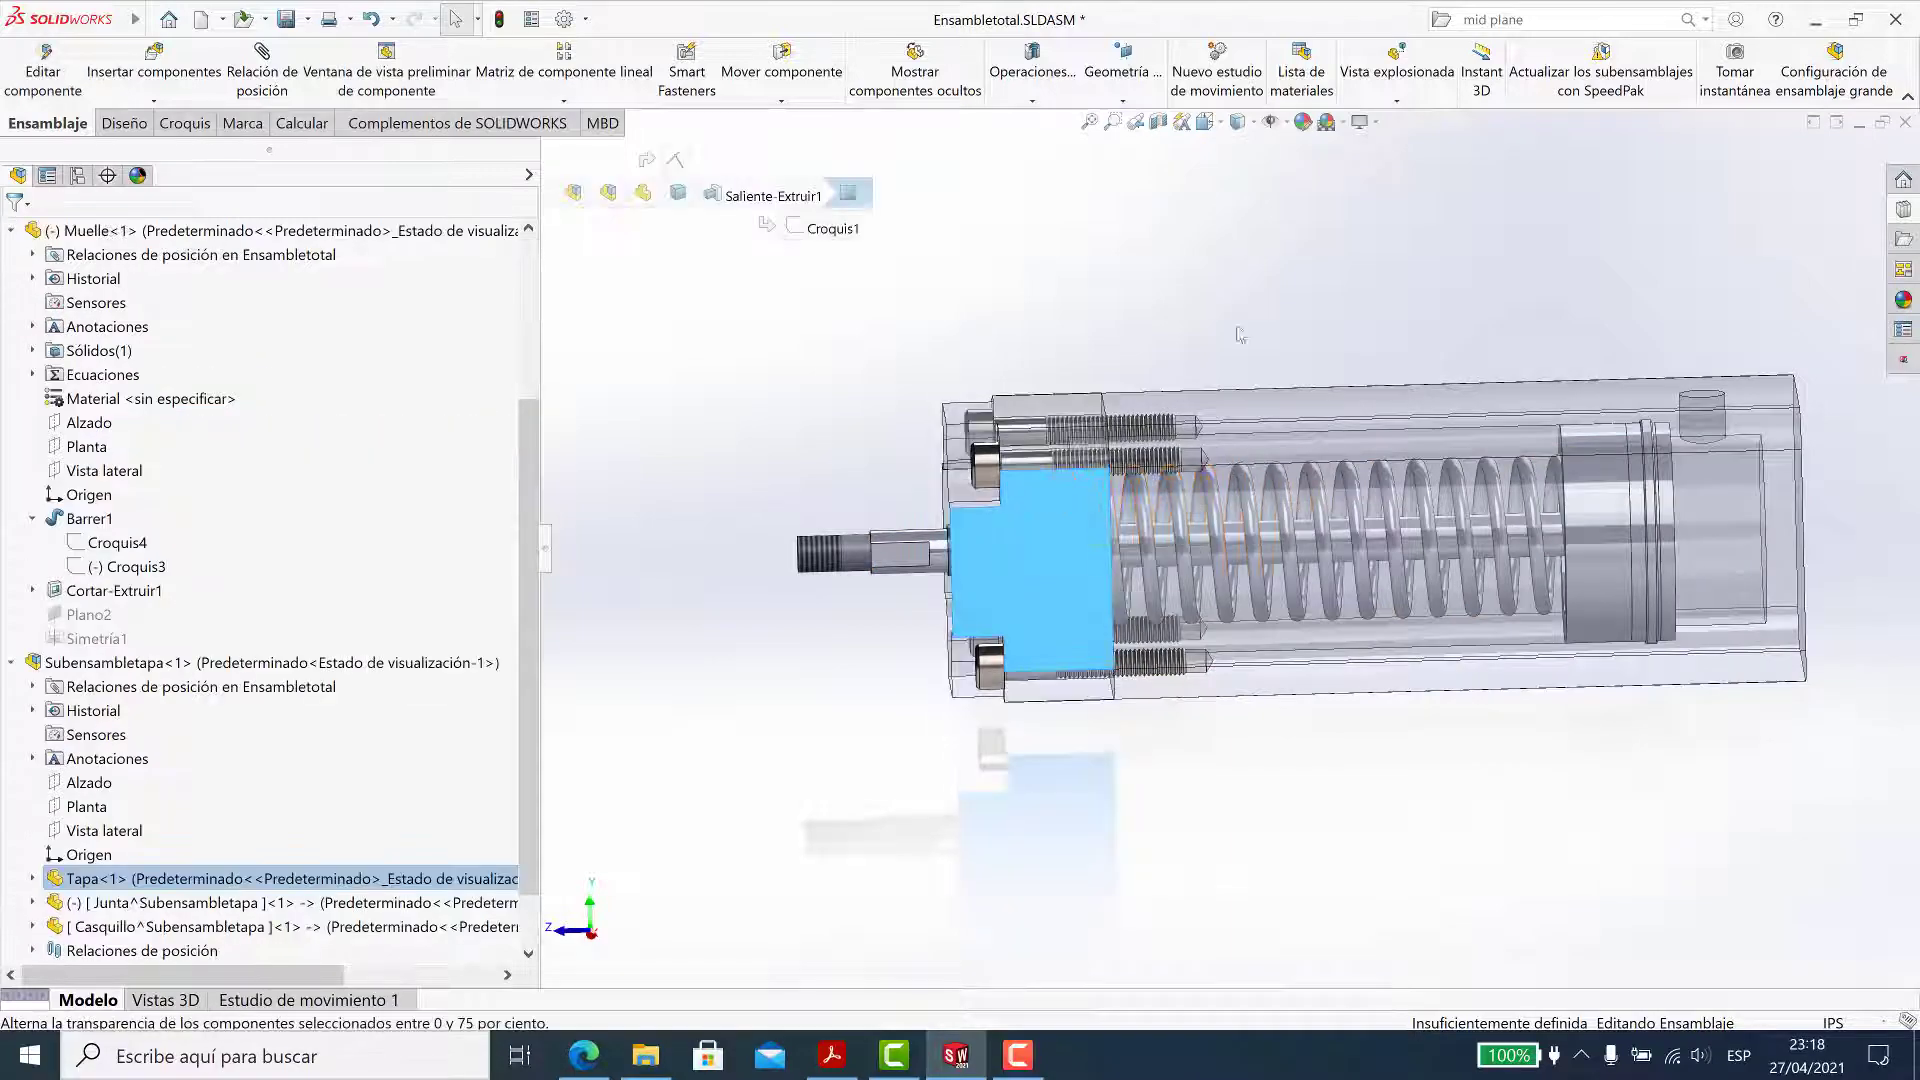
scroll(1133, 540, "down", 3)
scroll(1029, 535, "down", 3)
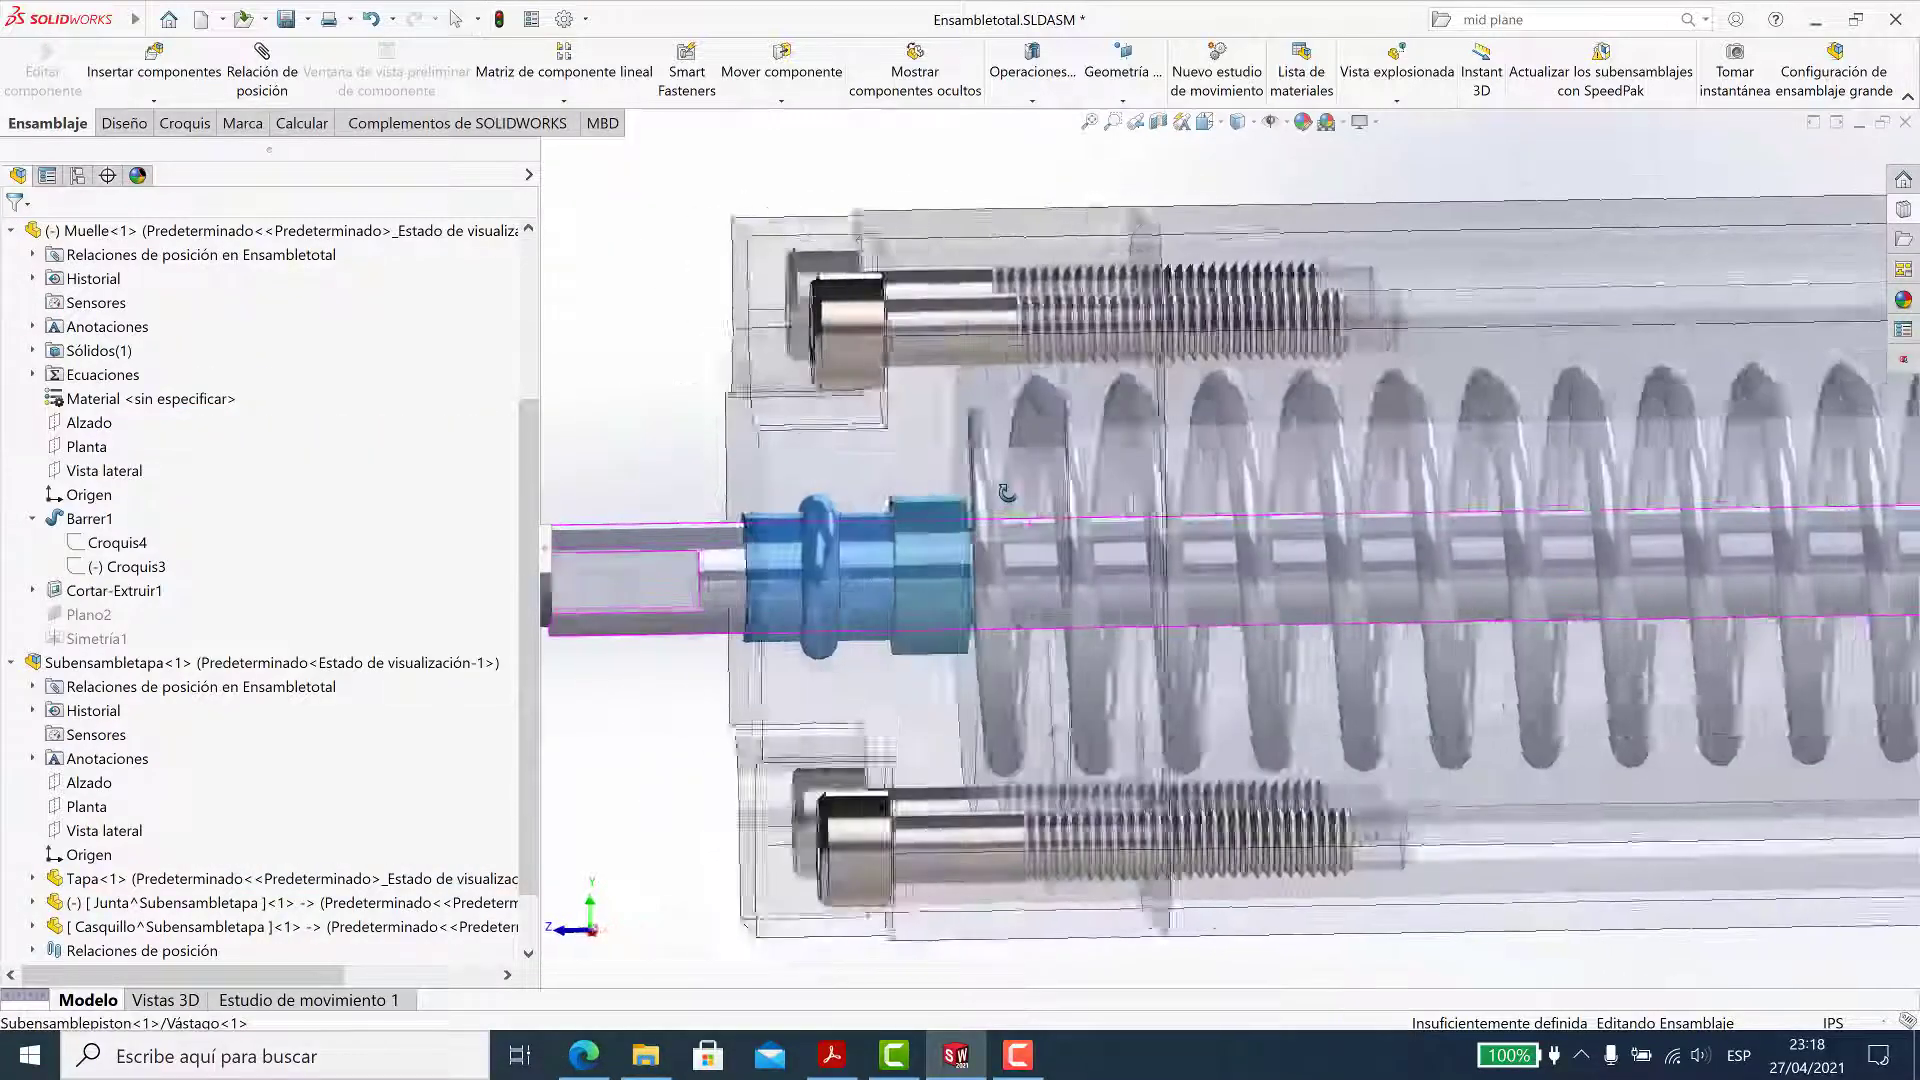
scroll(1030, 535, "up", 10)
scroll(1320, 580, "down", 10)
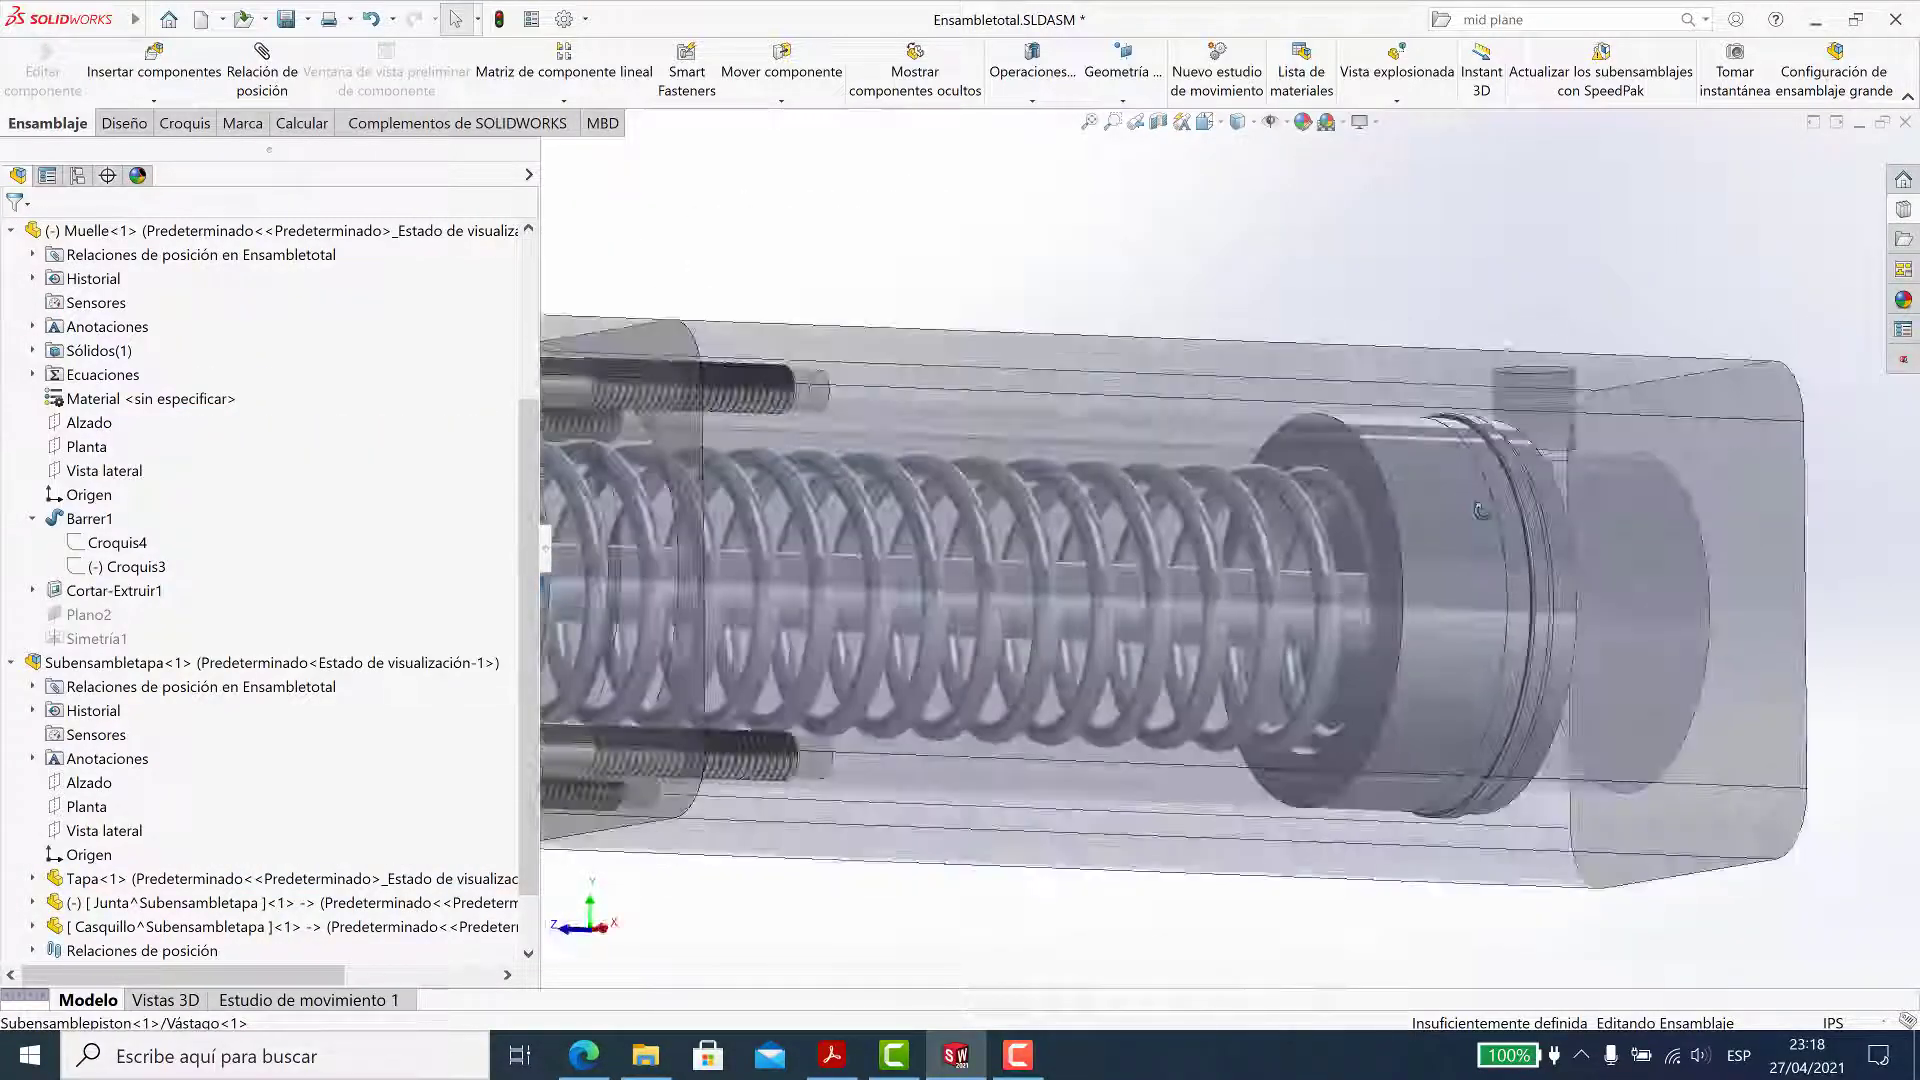
Orbit and zoom around the see-through assembly to inspect the spring and piston fit
middle_click_drag(1320, 580, 1283, 663)
scroll(1350, 513, "up", 10)
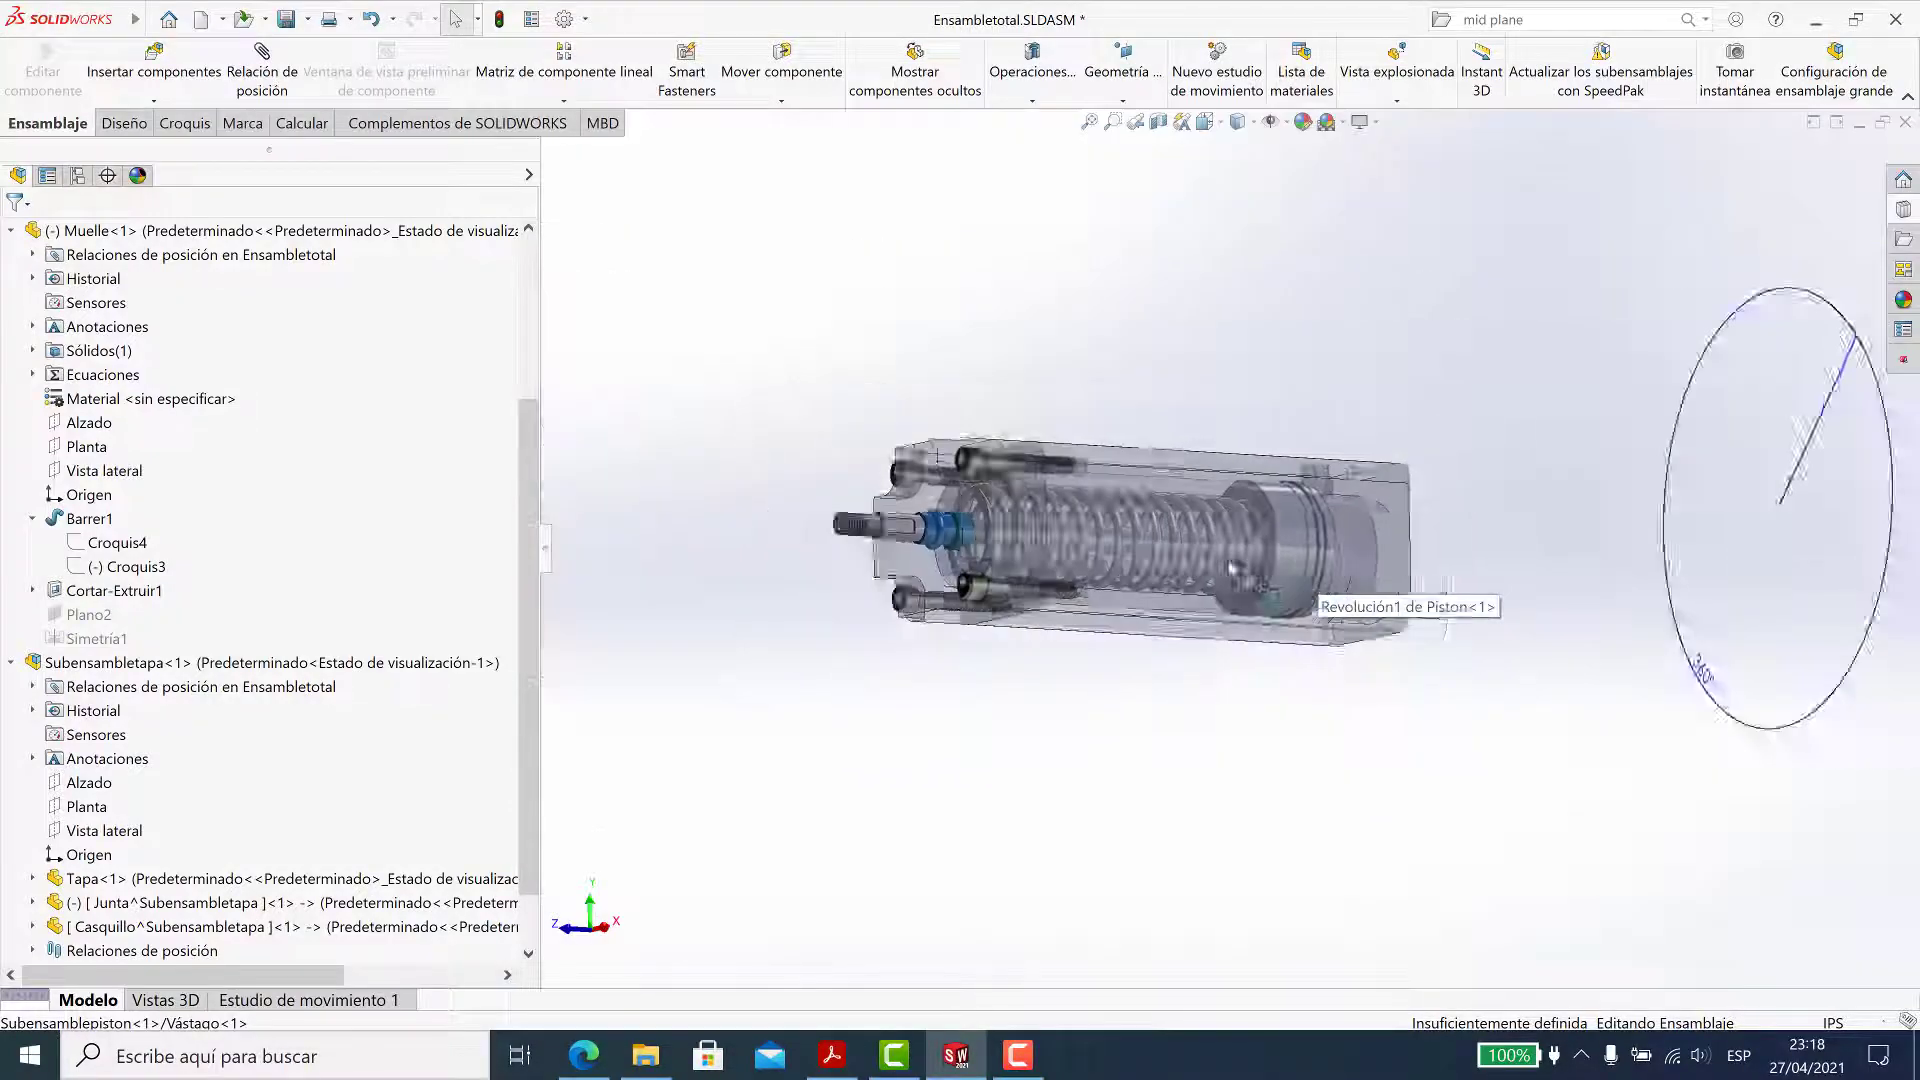
scroll(1300, 504, "down", 4)
scroll(1310, 500, "down", 3)
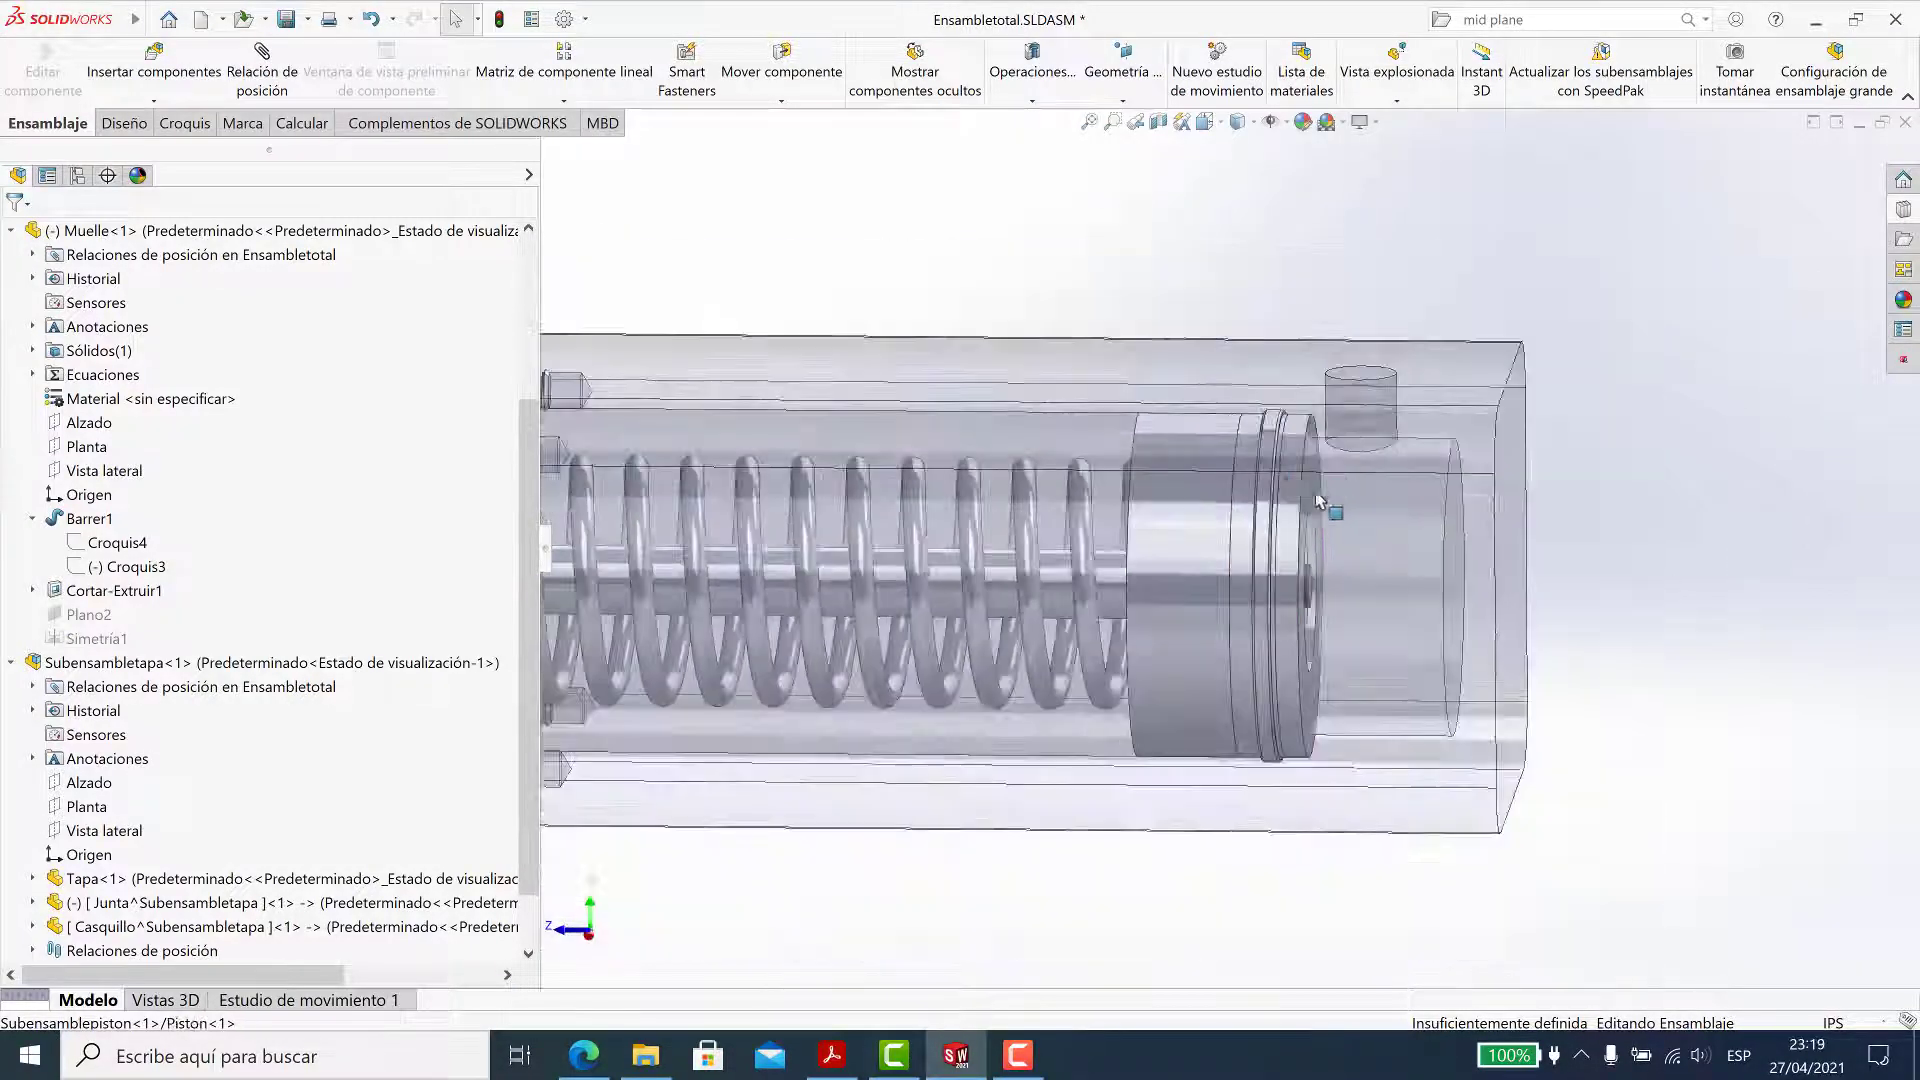
scroll(1311, 497, "down", 3)
scroll(1312, 497, "up", 2)
scroll(1319, 520, "up", 2)
scroll(1330, 550, "up", 2)
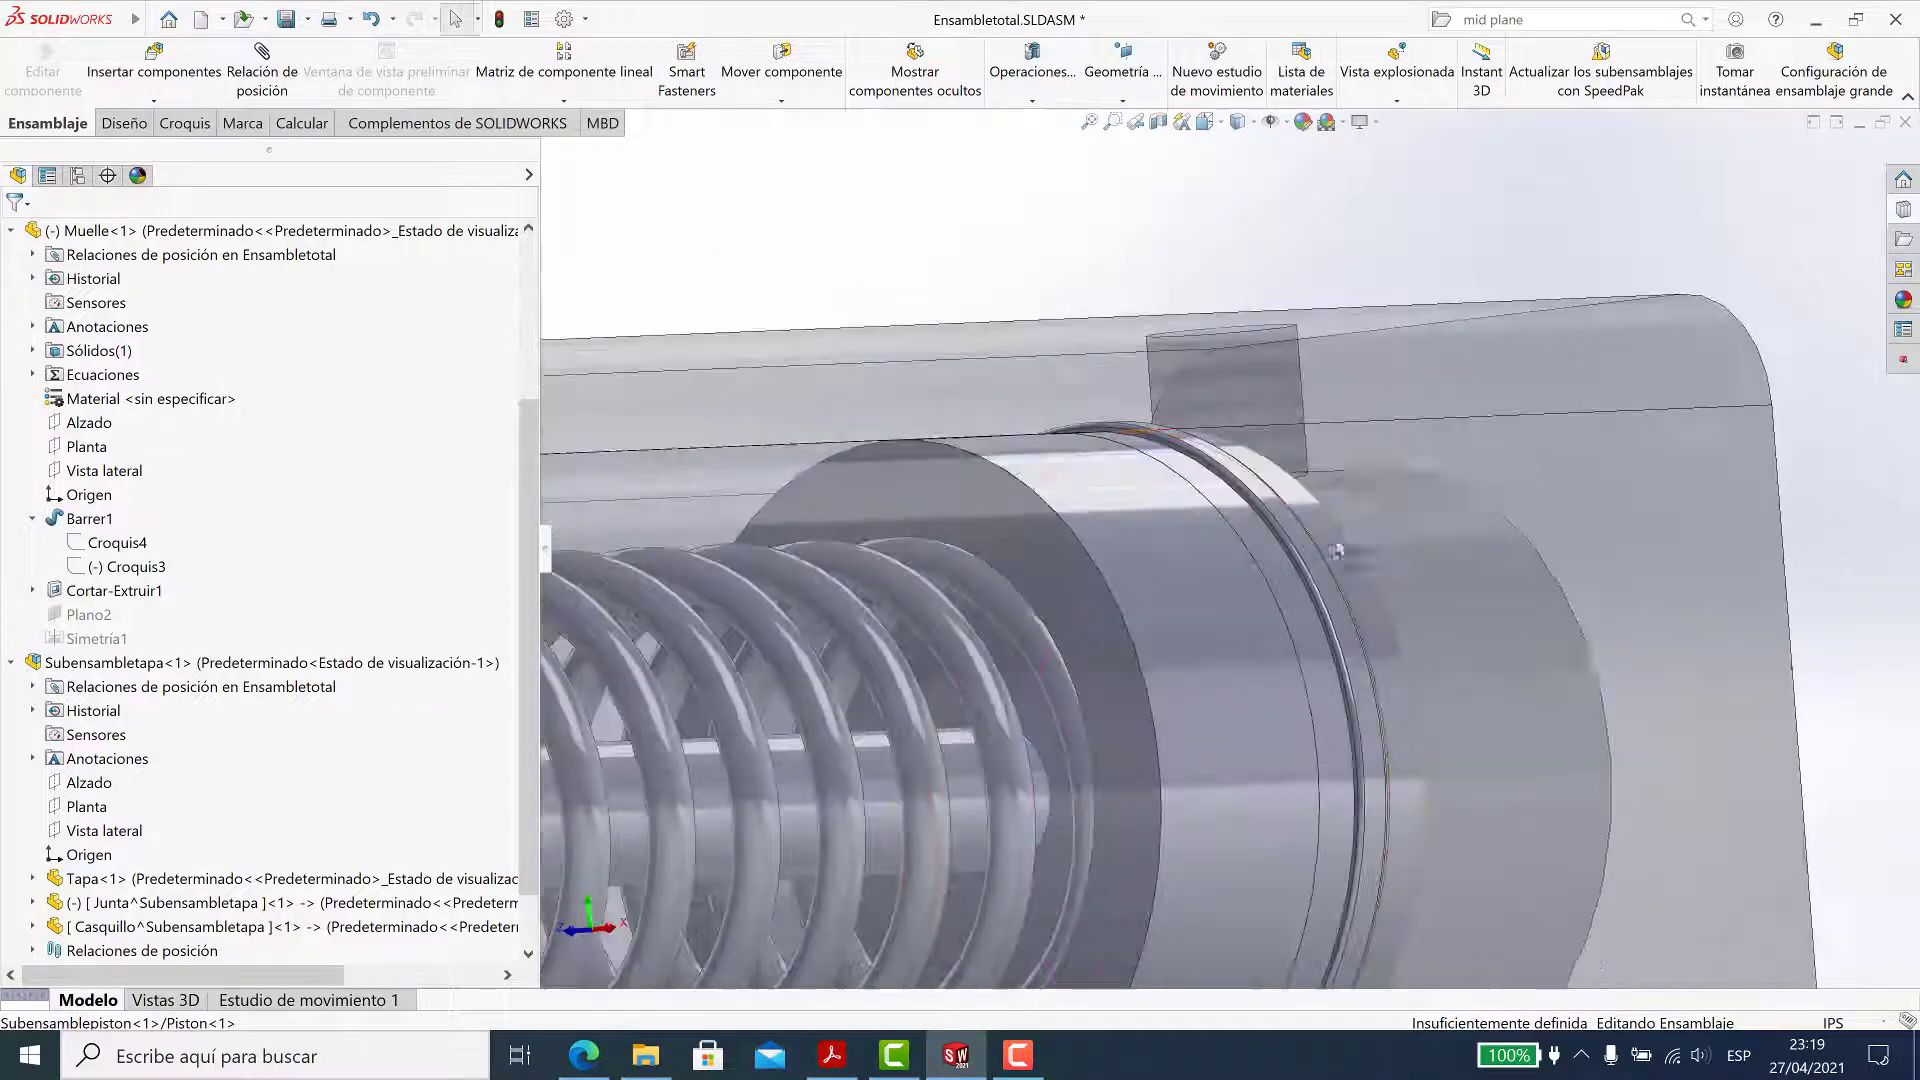
scroll(1345, 588, "up", 3)
mouse_move(1345, 588)
middle_mouse_down()
mouse_move(937, 635)
mouse_move(1348, 597)
mouse_move(775, 485)
middle_mouse_up()
scroll(937, 635, "down", 3)
scroll(1349, 597, "up", 3)
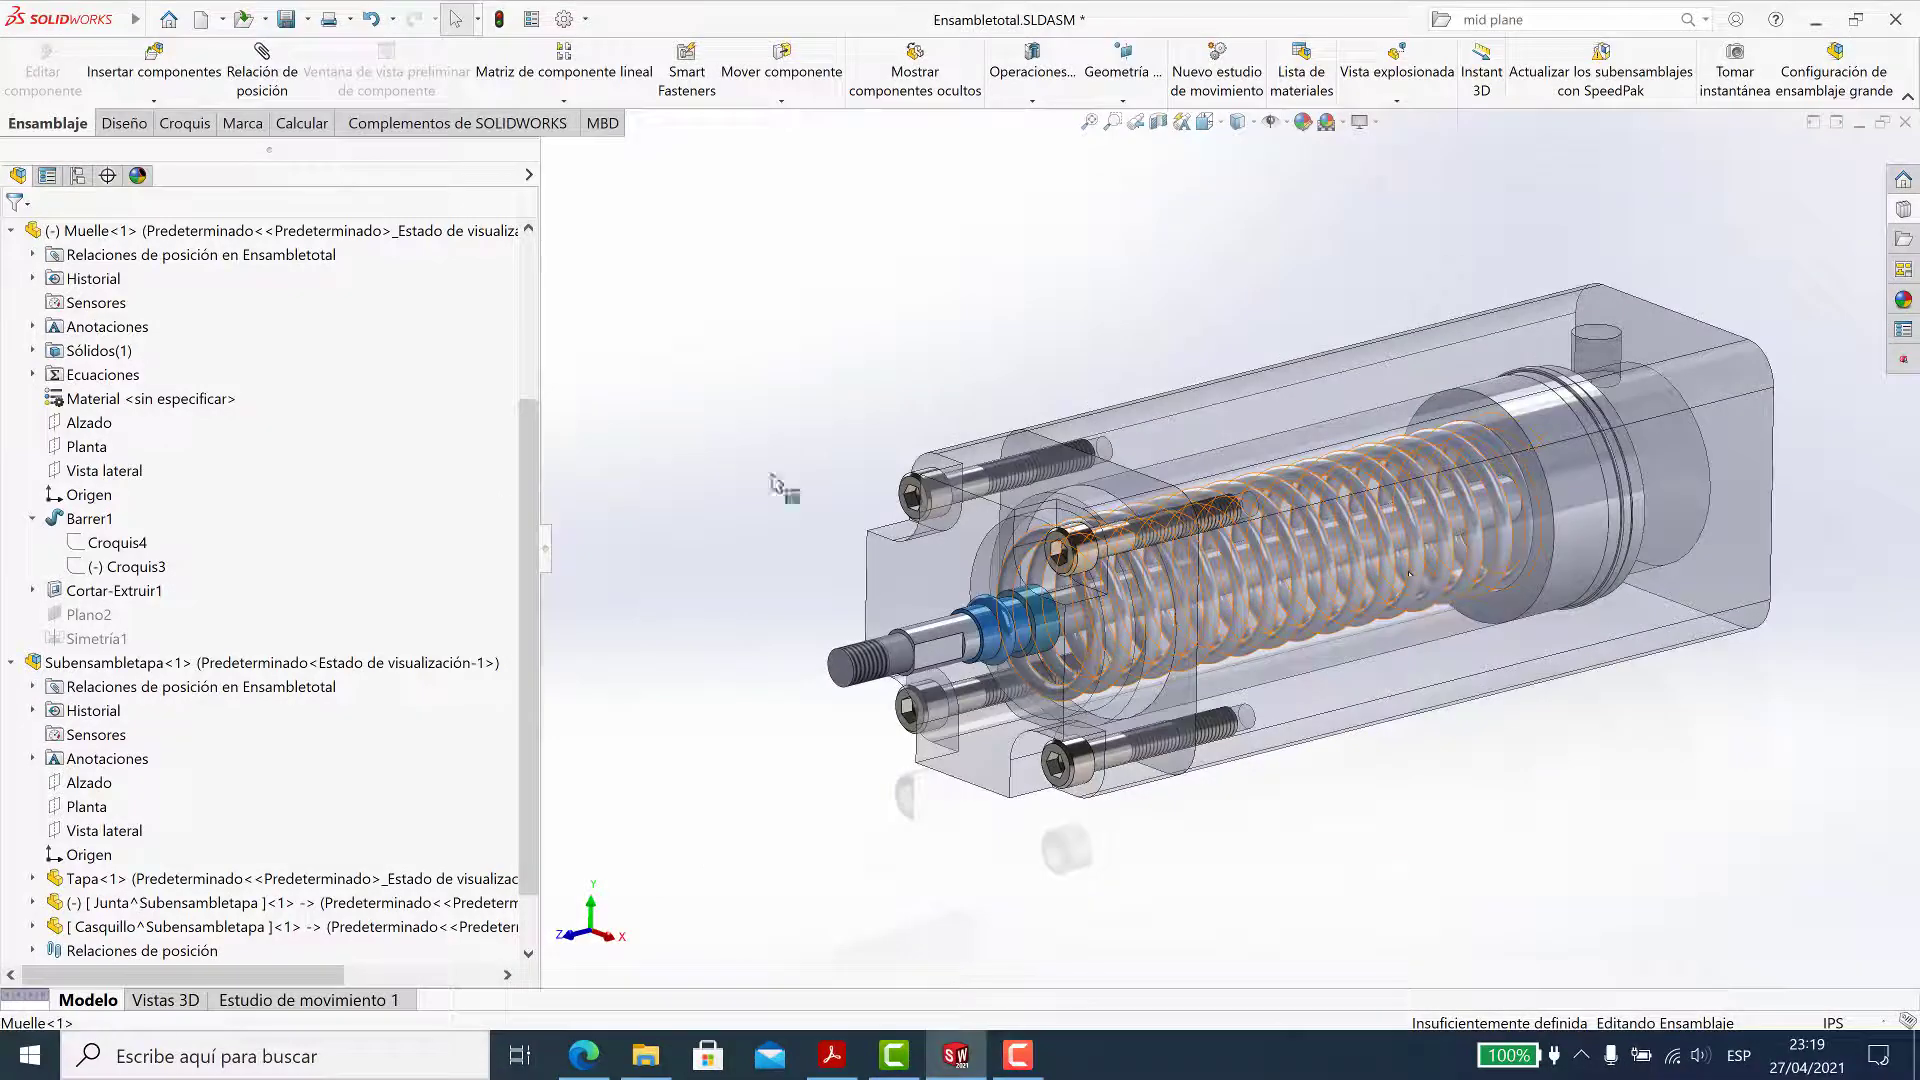
Make Cilindro<1> and Tapa<1> opaque again, viewing the shaded assembly from an oblique angle
left_click(1297, 407)
left_click(1163, 450)
left_click(920, 570)
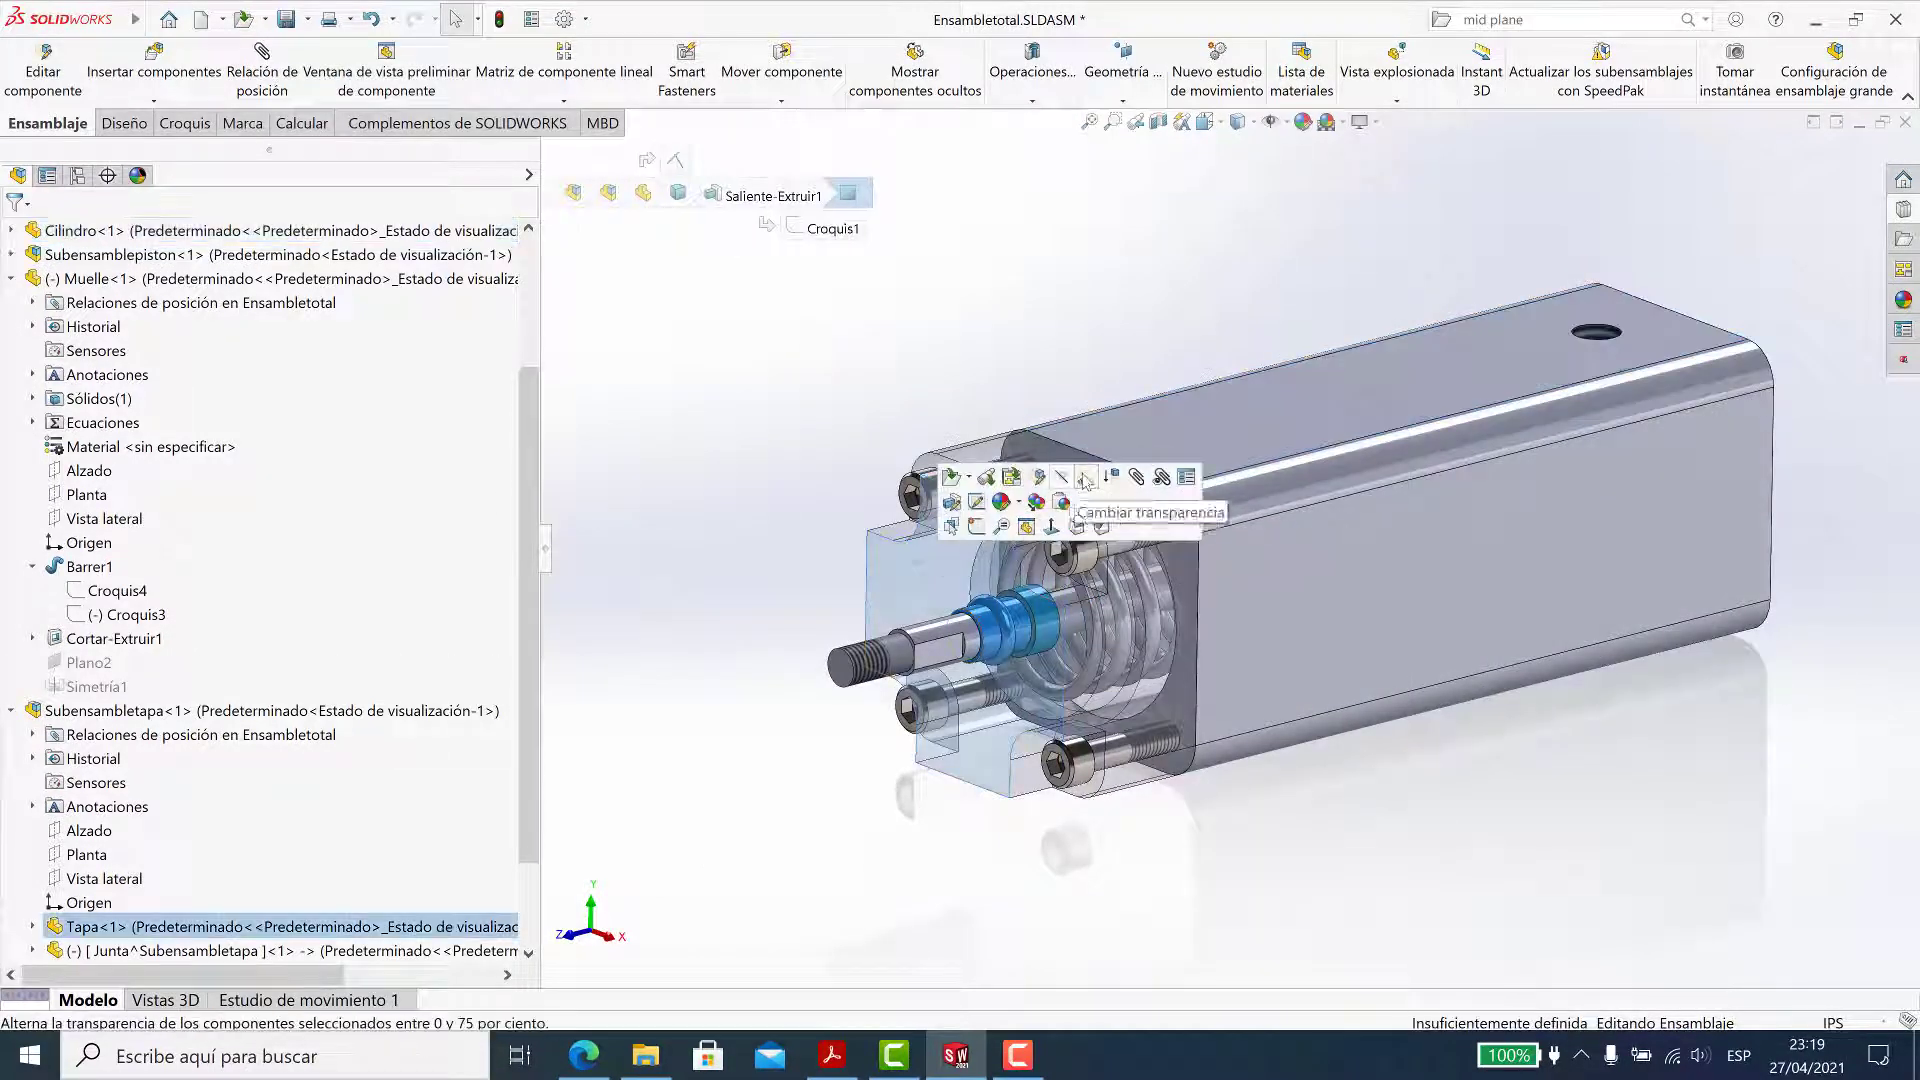
left_click(979, 471)
middle_click_drag(1319, 400, 905, 533)
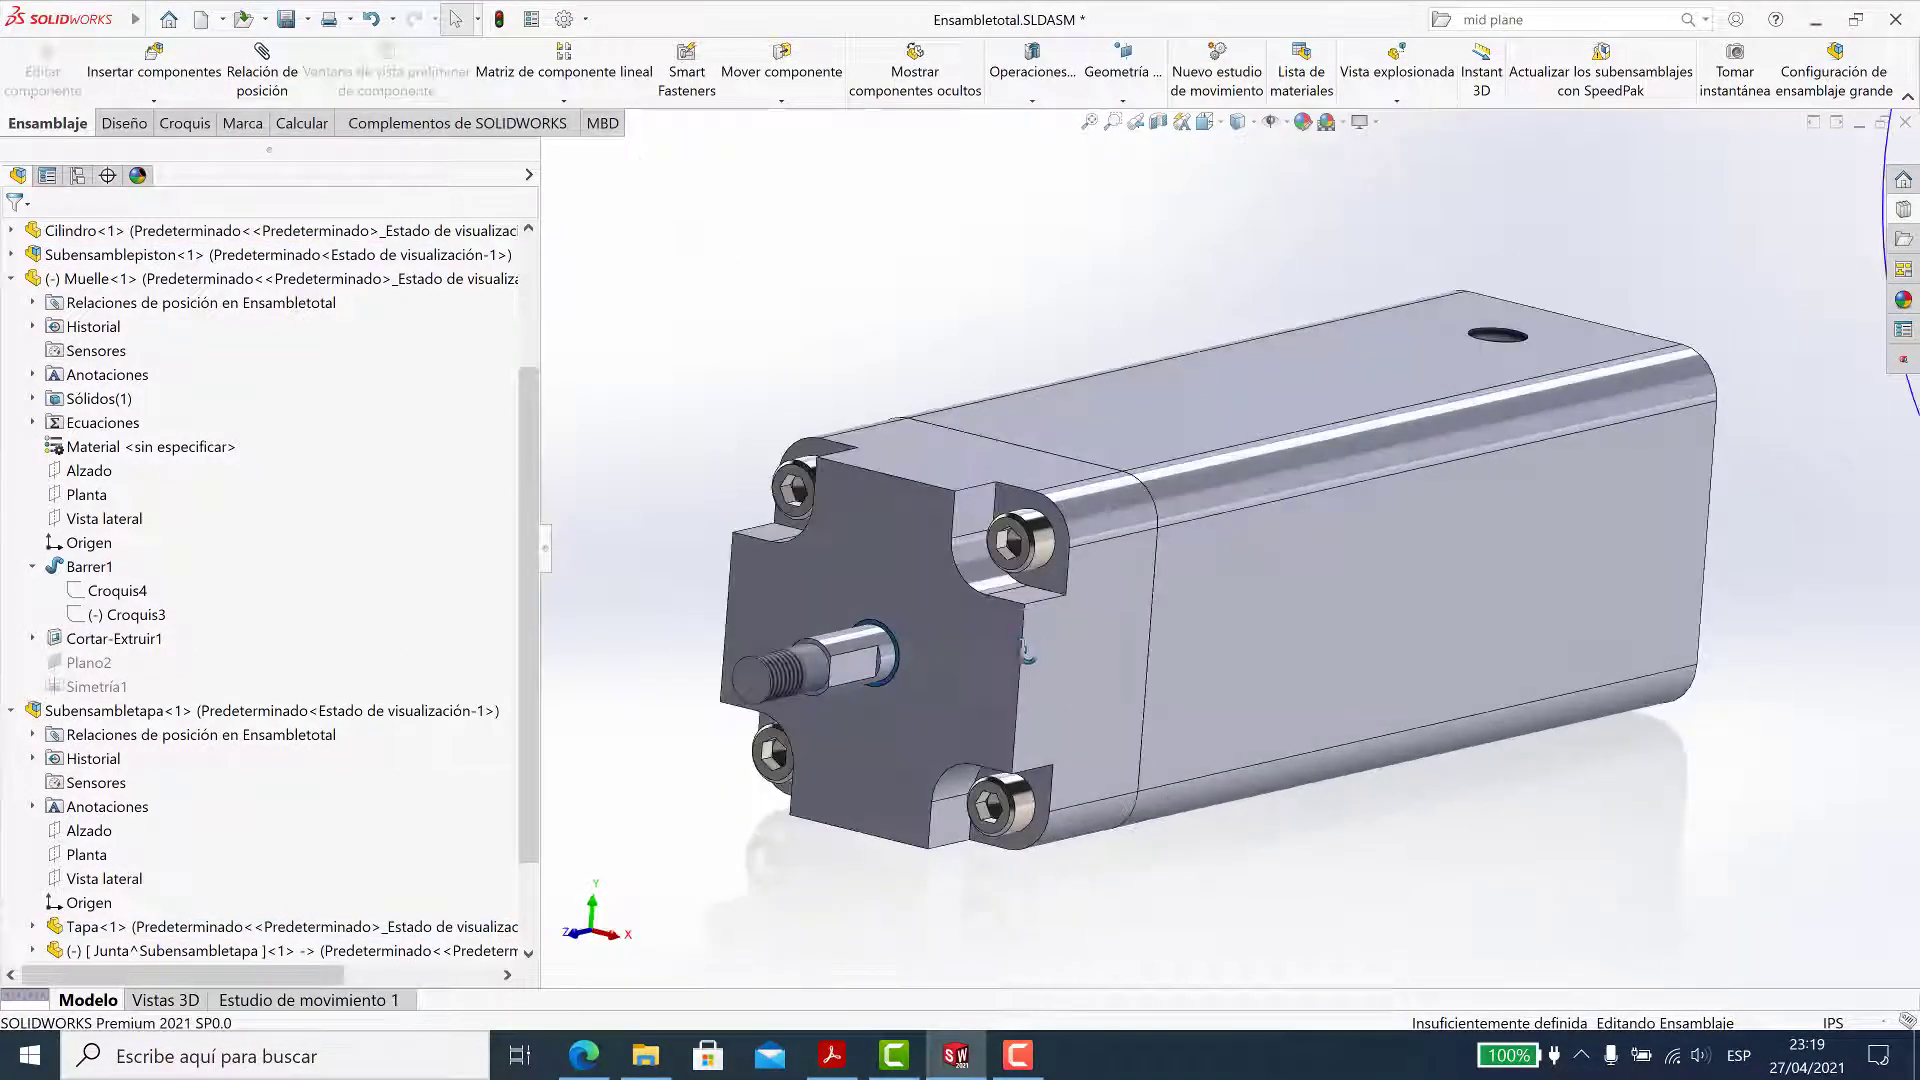